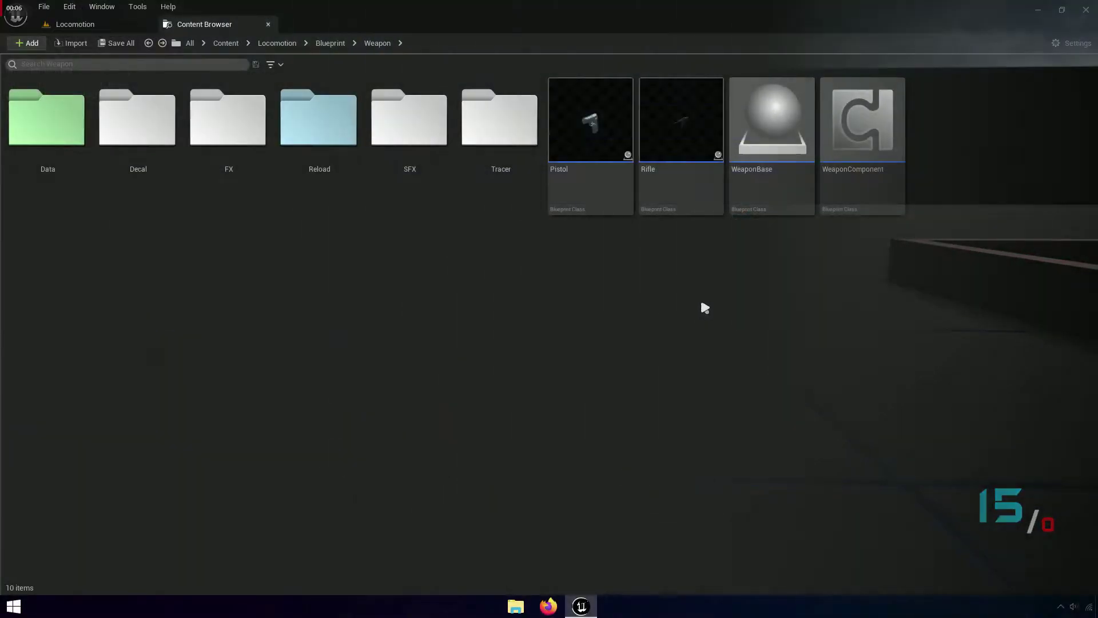
# Play-test the Locomotion level, firing and reloading the rifle at the surface blocks, wall and corner
pyautogui.click(84, 28)
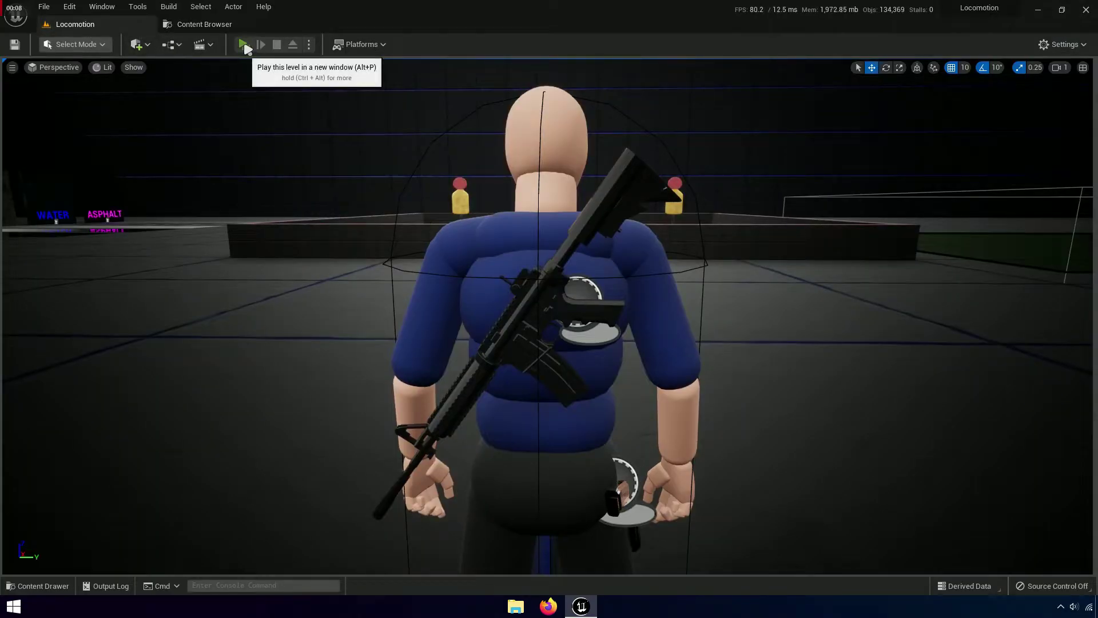
pyautogui.click(244, 45)
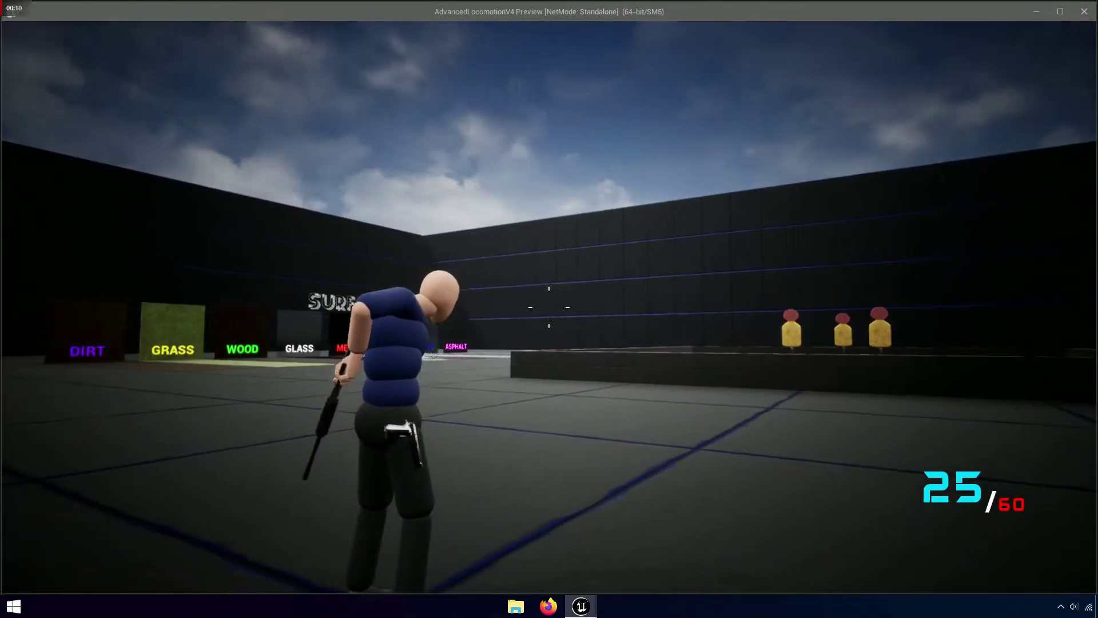
pyautogui.click(549, 307)
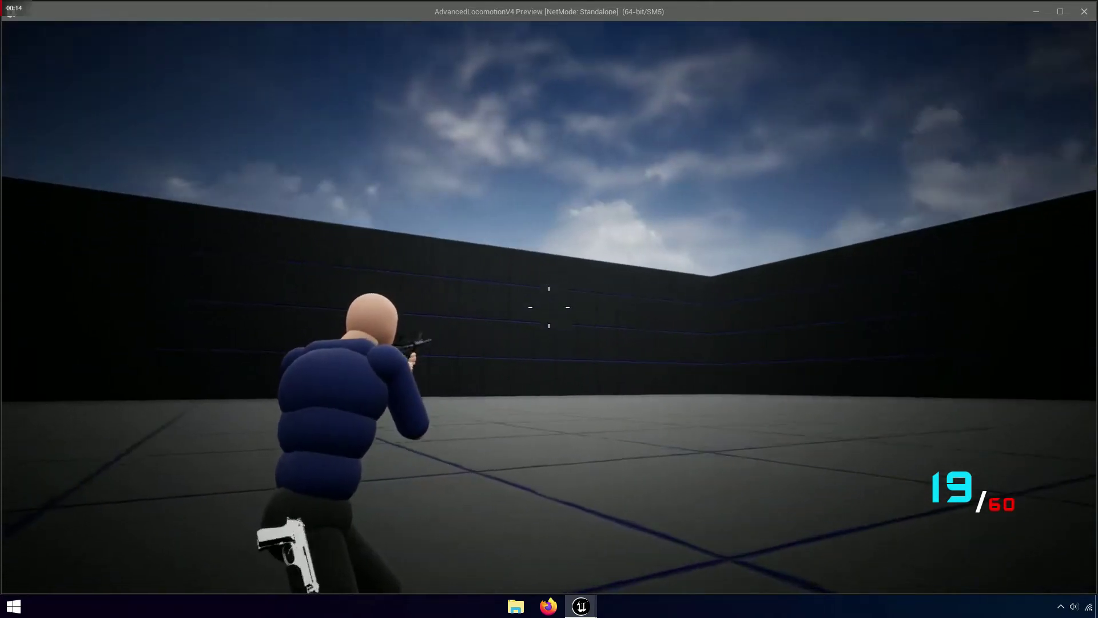
pyautogui.click(549, 307)
pyautogui.click(549, 306)
pyautogui.click(549, 306)
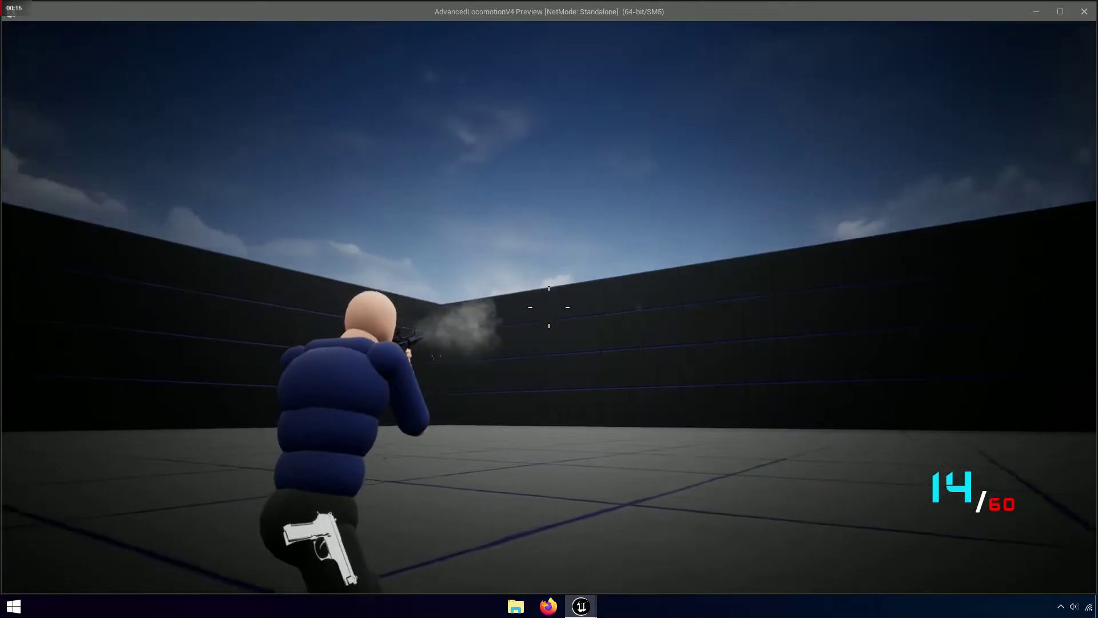
pyautogui.click(549, 307)
pyautogui.click(549, 306)
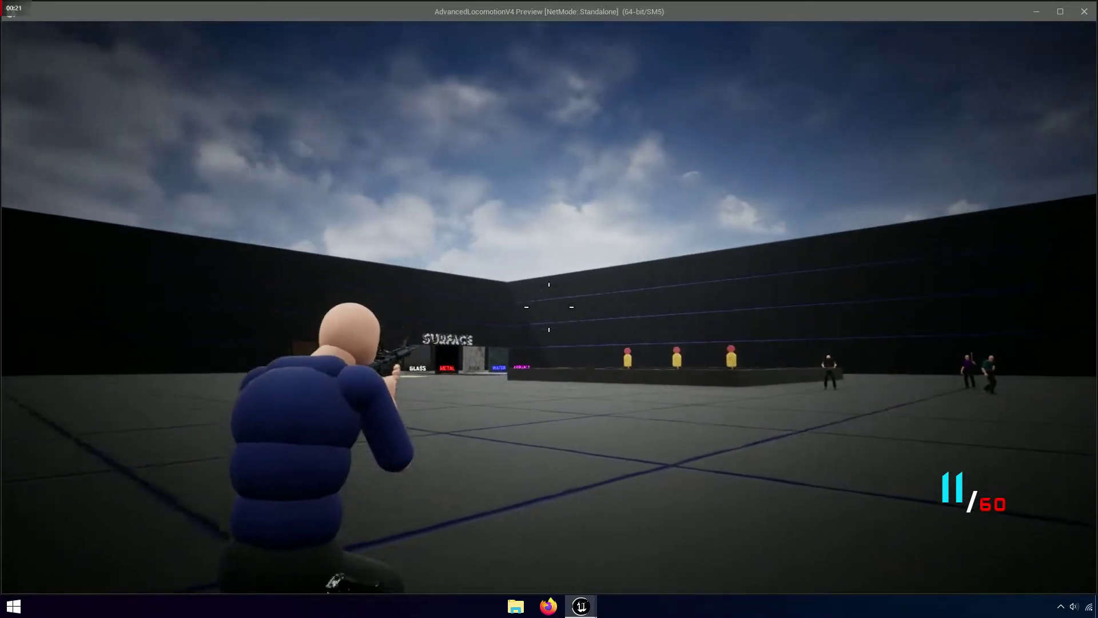
pyautogui.click(549, 307)
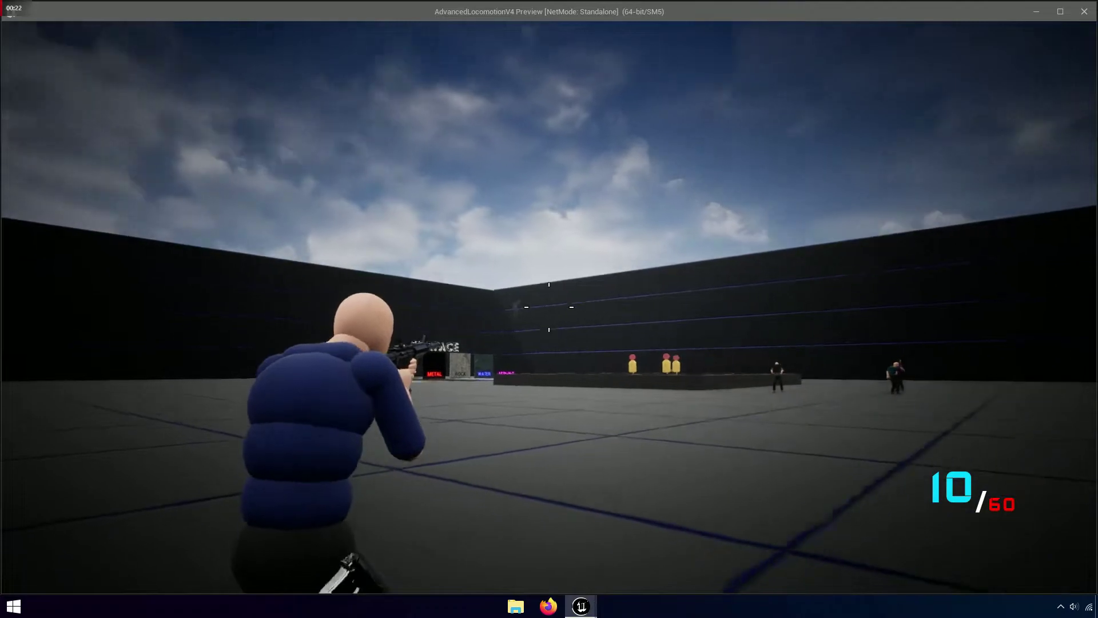
pyautogui.click(549, 307)
pyautogui.click(549, 307)
pyautogui.click(548, 306)
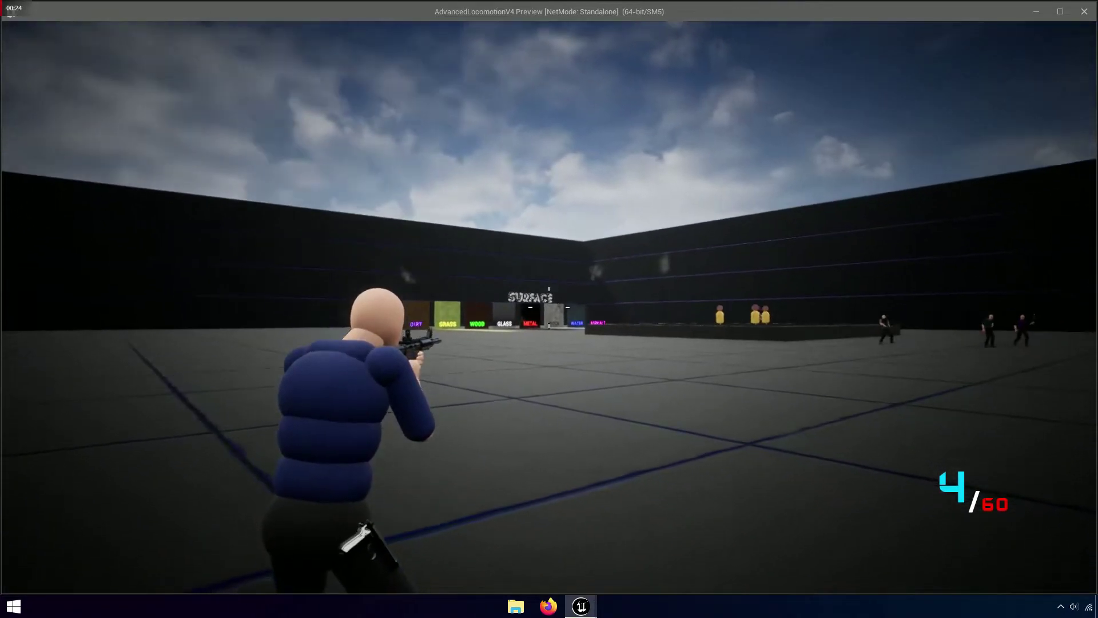
pyautogui.click(549, 307)
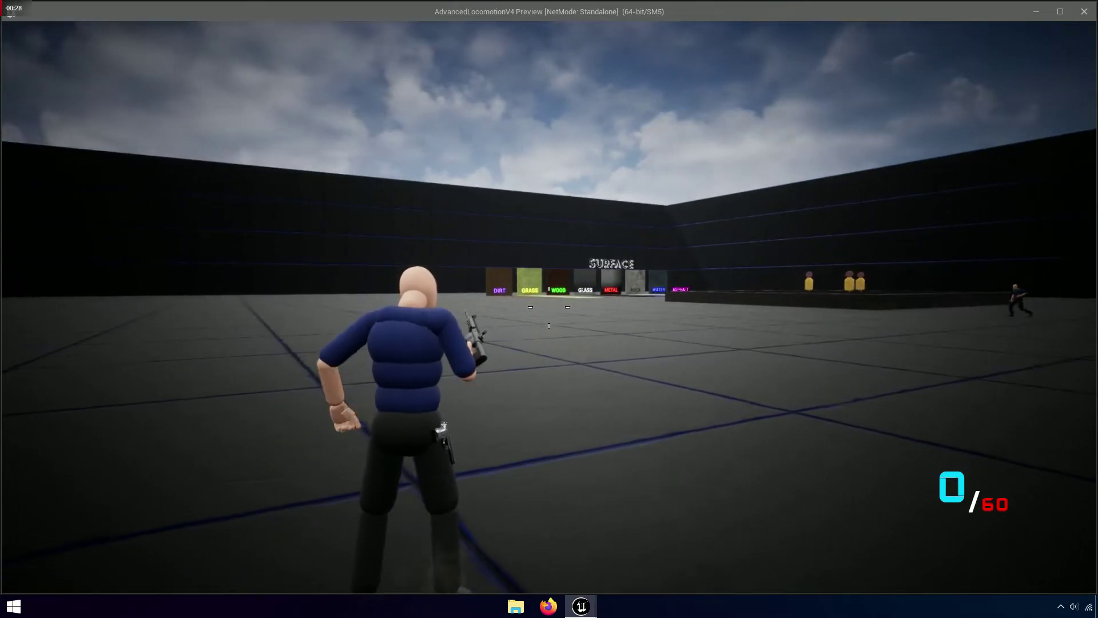
pyautogui.press('r')
pyautogui.moveTo(549, 307); pyautogui.dragTo(549, 307)
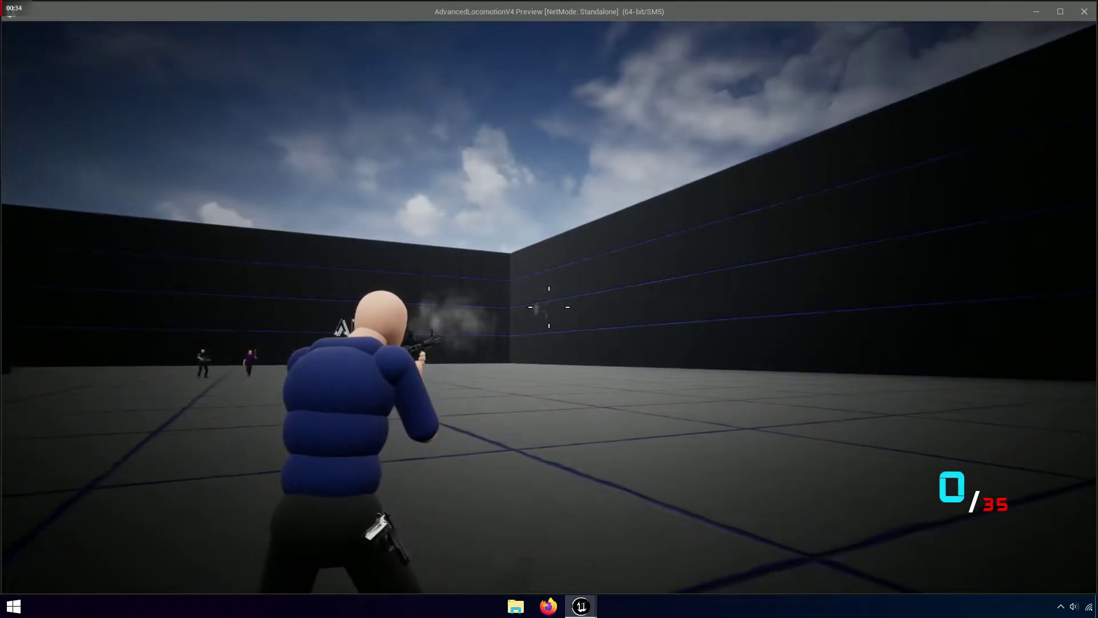
pyautogui.press('Escape')
# Open WeaponComponent from the Weapon folder and close its Fire SFX, Impact VFX and Line Trace graphs
pyautogui.click(191, 26)
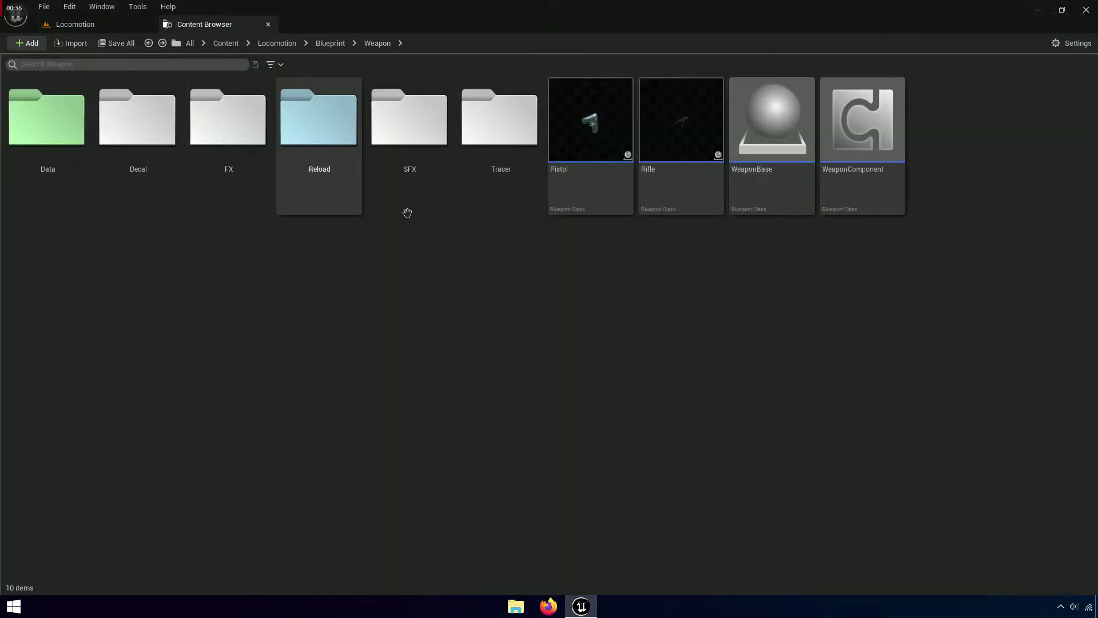
pyautogui.click(857, 207)
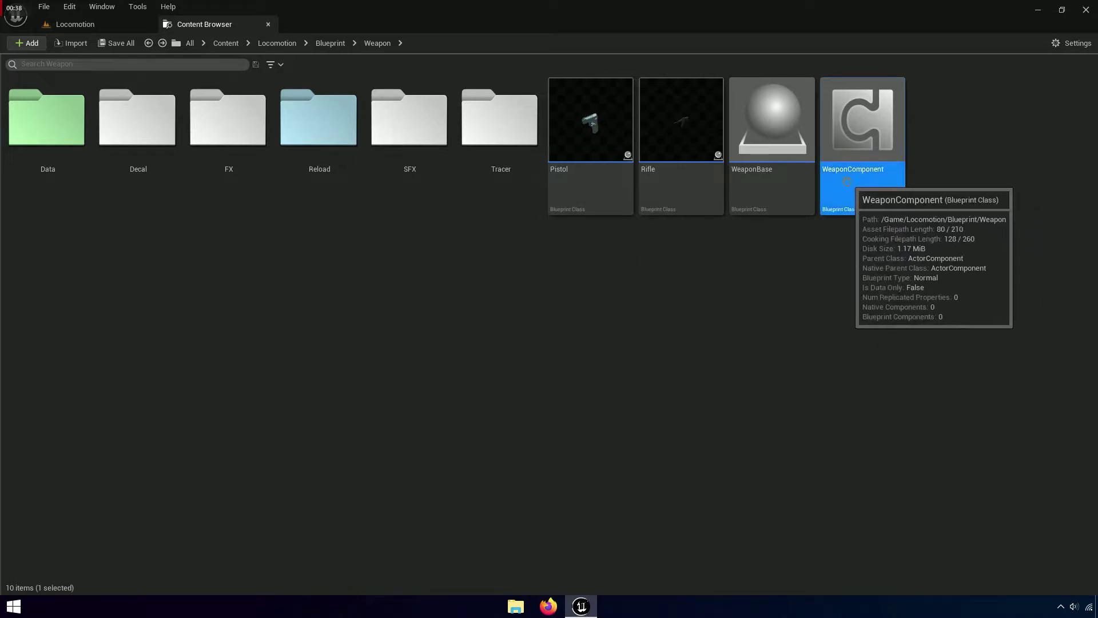
pyautogui.doubleClick(876, 148)
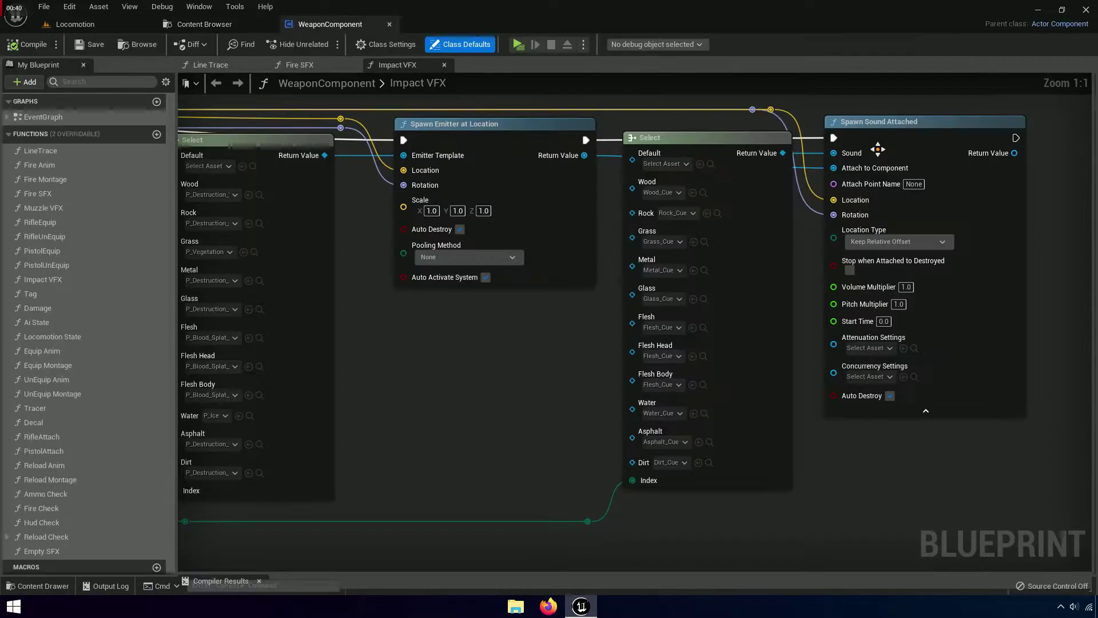
pyautogui.click(353, 65)
pyautogui.click(352, 64)
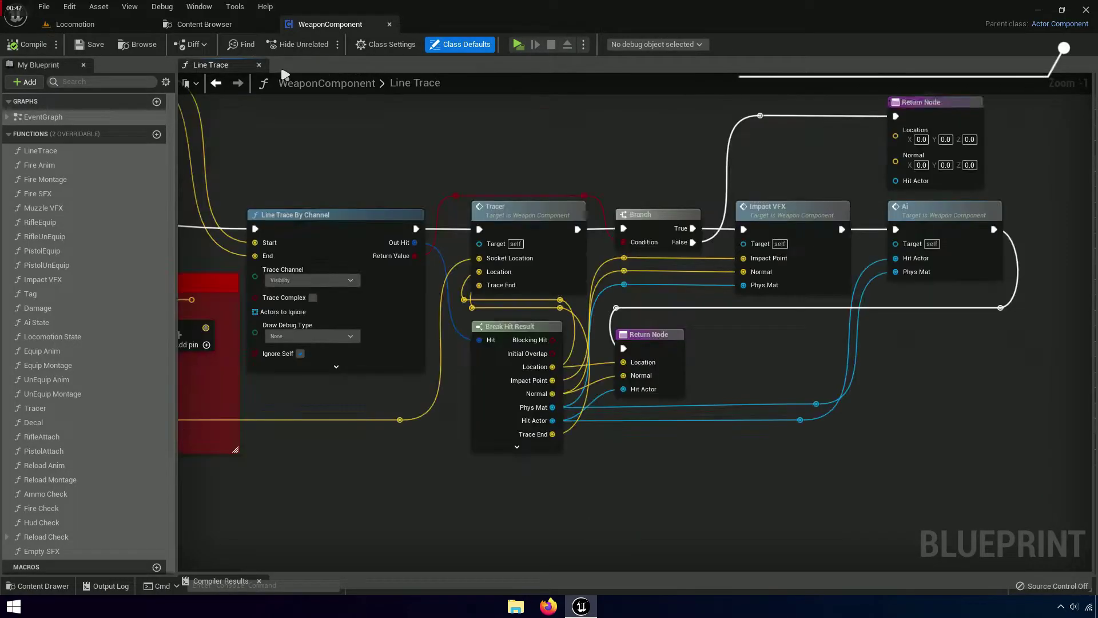
pyautogui.click(259, 65)
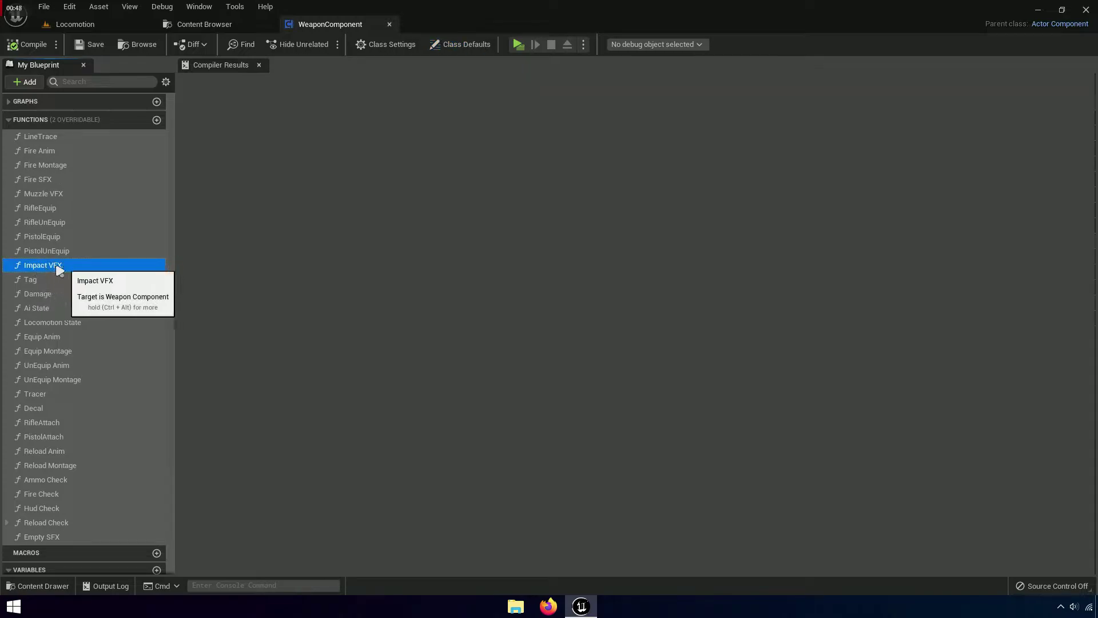
# Open the Impact VFX graph and inspect its Spawn Emitter at Location and Spawn Sound Attached nodes
pyautogui.doubleClick(75, 269)
pyautogui.scroll(-3, 359, 353)
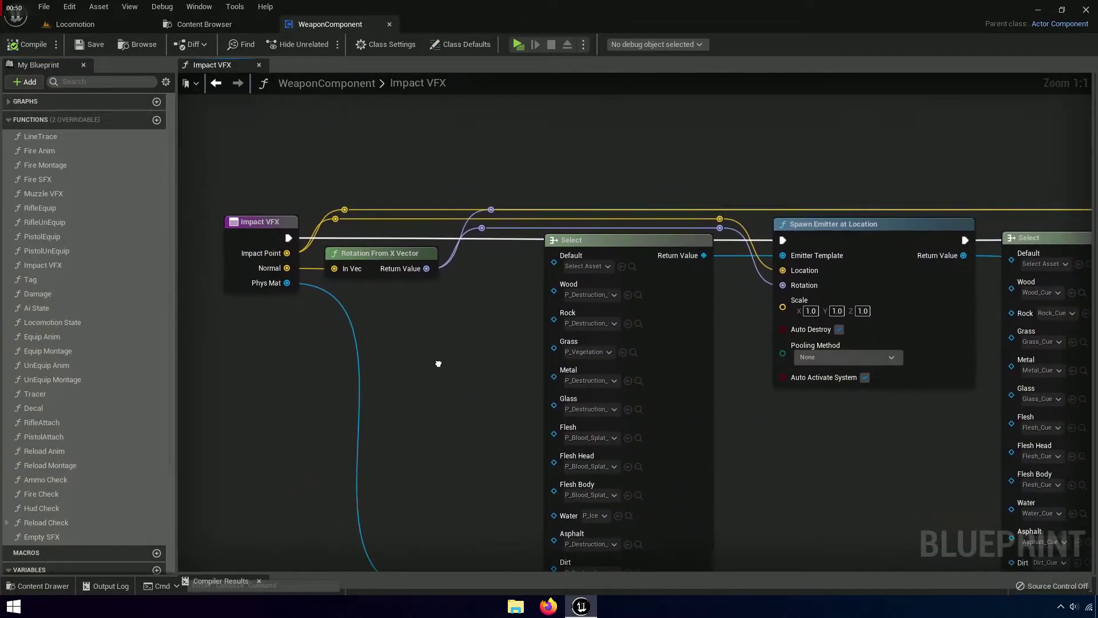
pyautogui.moveTo(359, 367); pyautogui.dragTo(299, 337, button='right')
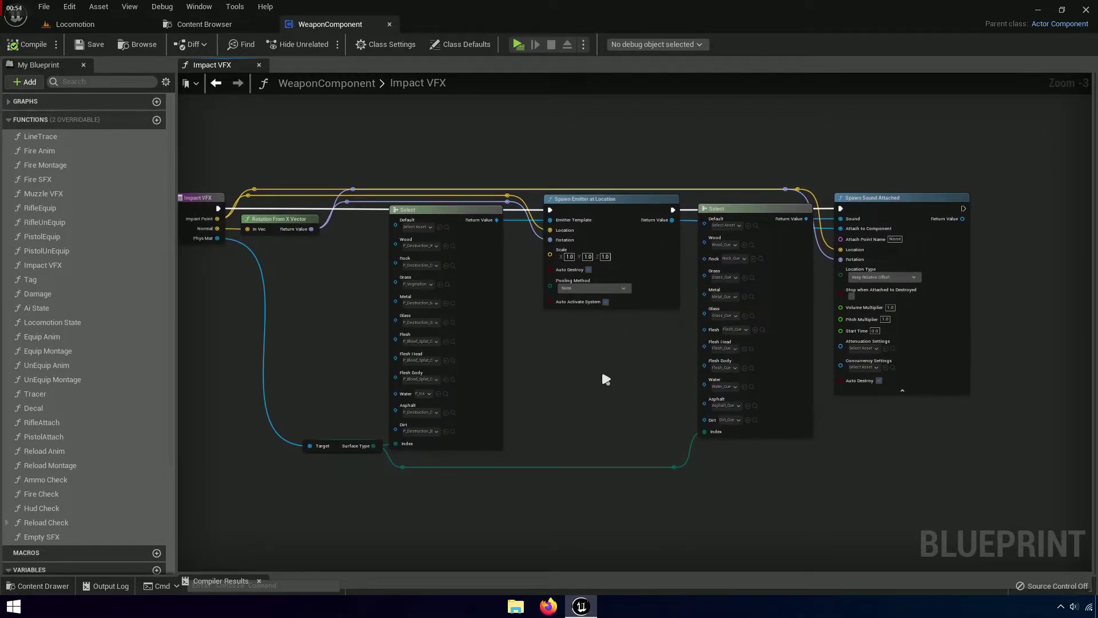
pyautogui.scroll(5, 602, 368)
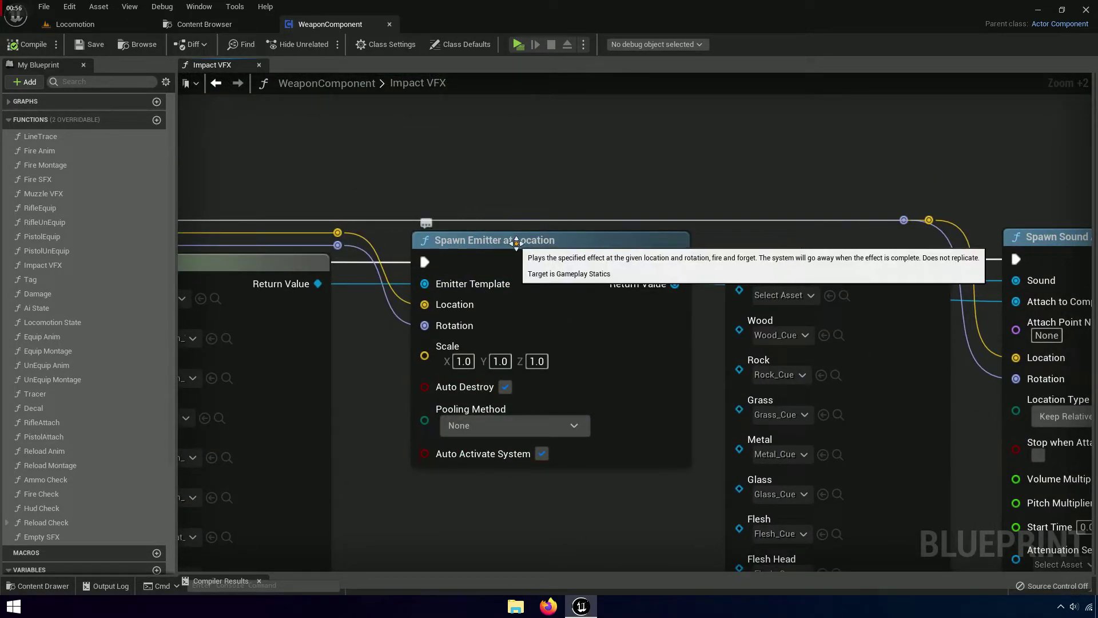
pyautogui.moveTo(561, 500)
pyautogui.mouseDown(button='right')
pyautogui.moveTo(512, 458)
pyautogui.moveTo(428, 459)
pyautogui.mouseUp(button='right')
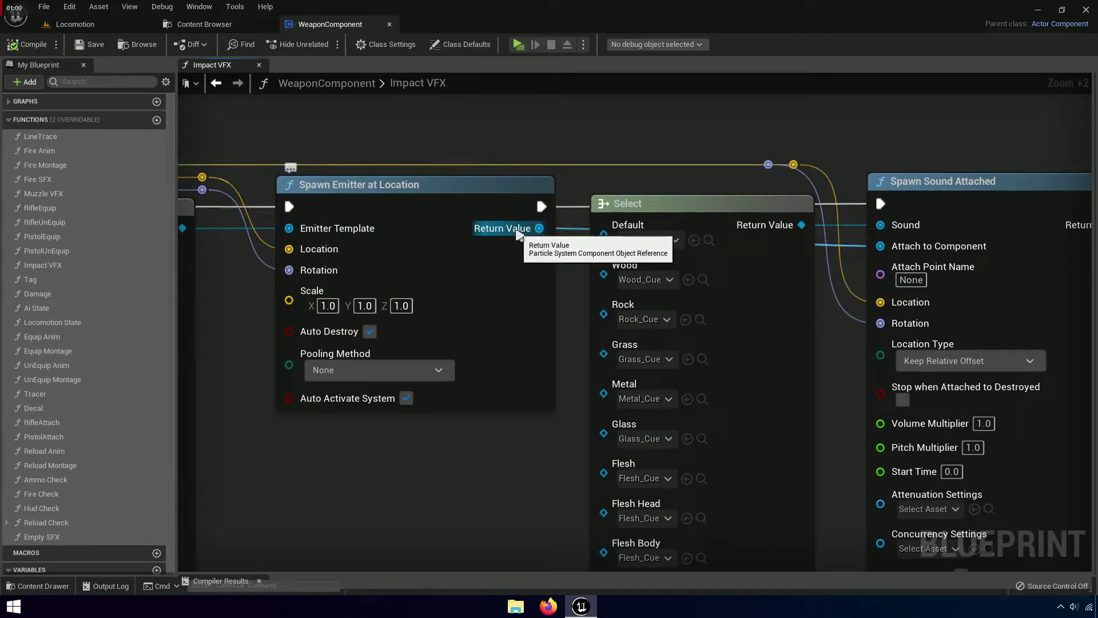
pyautogui.moveTo(799, 215); pyautogui.dragTo(587, 195, button='right')
pyautogui.click(709, 180)
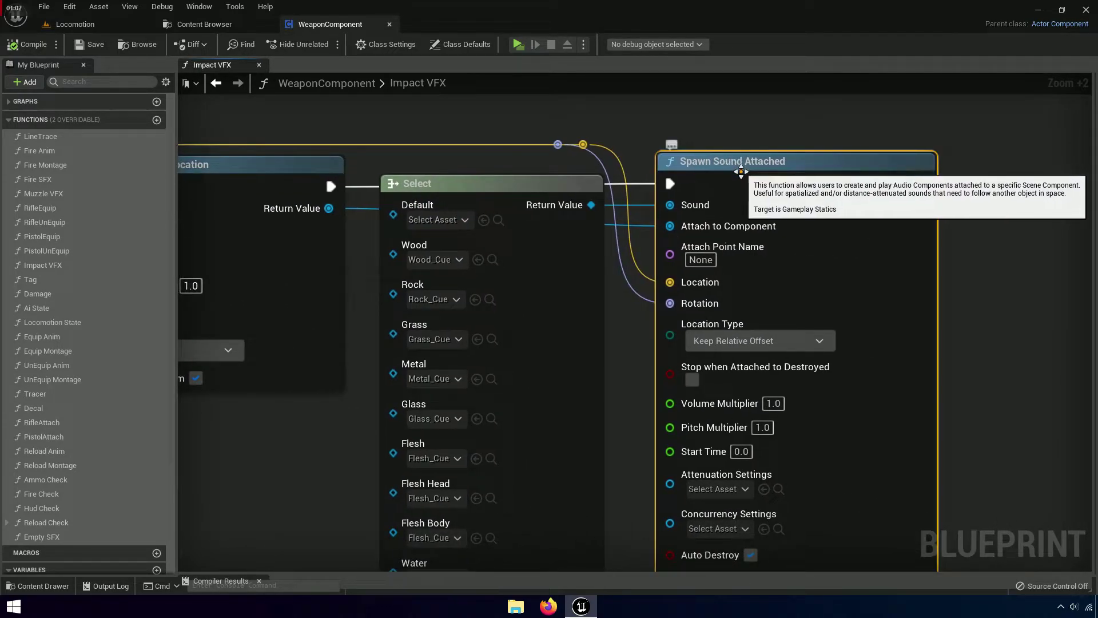
pyautogui.scroll(-5, 610, 348)
pyautogui.moveTo(623, 364); pyautogui.dragTo(885, 345, button='right')
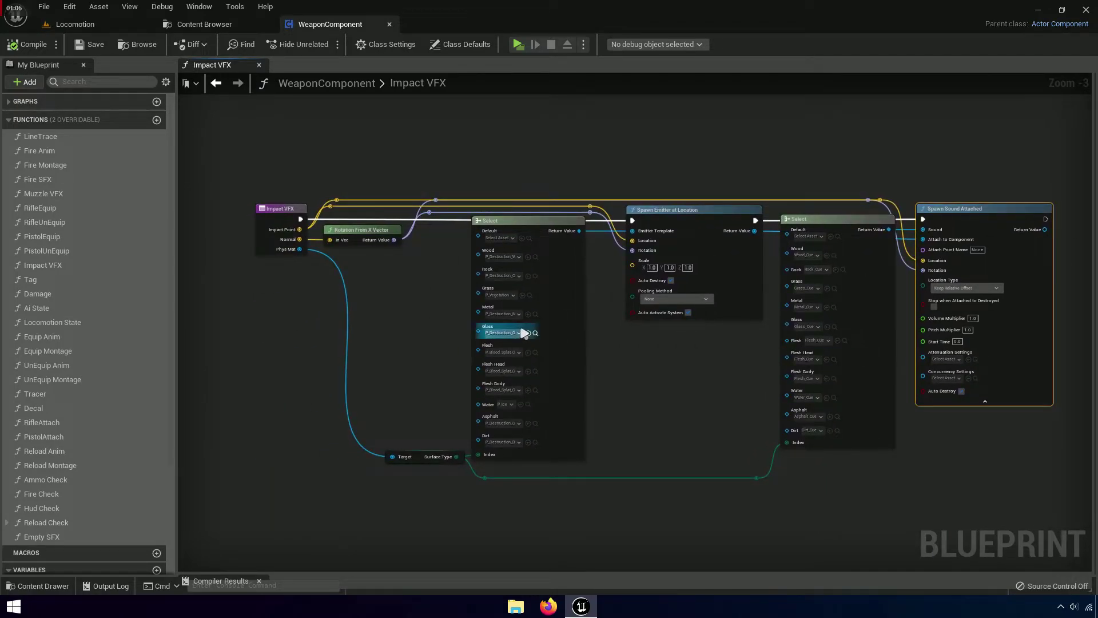
pyautogui.scroll(1, 452, 323)
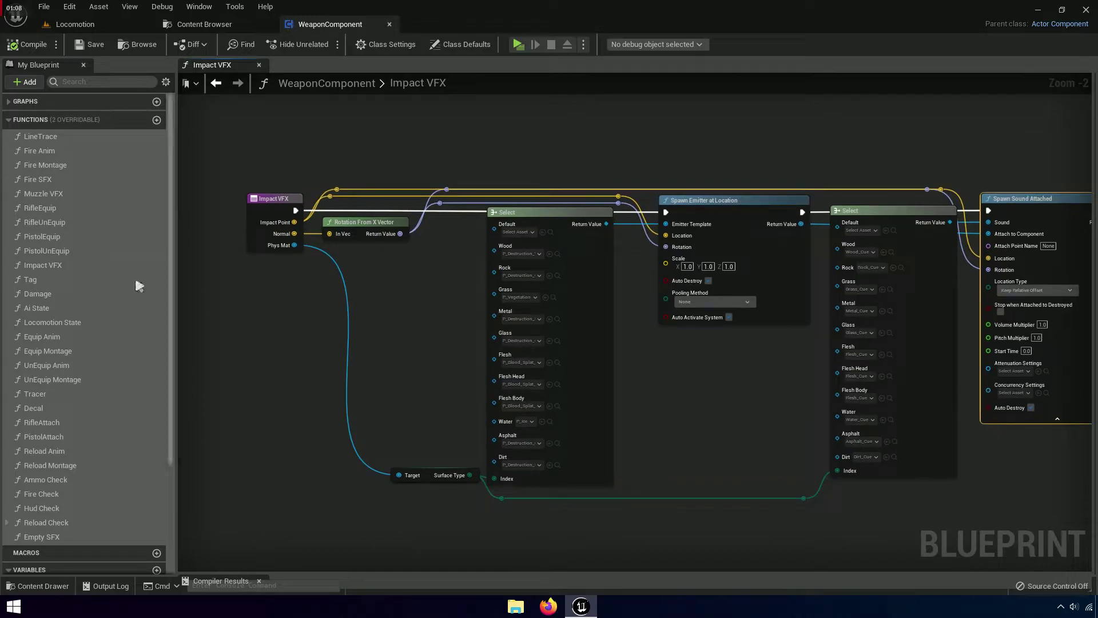
# Duplicate the Impact VFX function and name the copy Impact SFX
pyautogui.rightClick(73, 267)
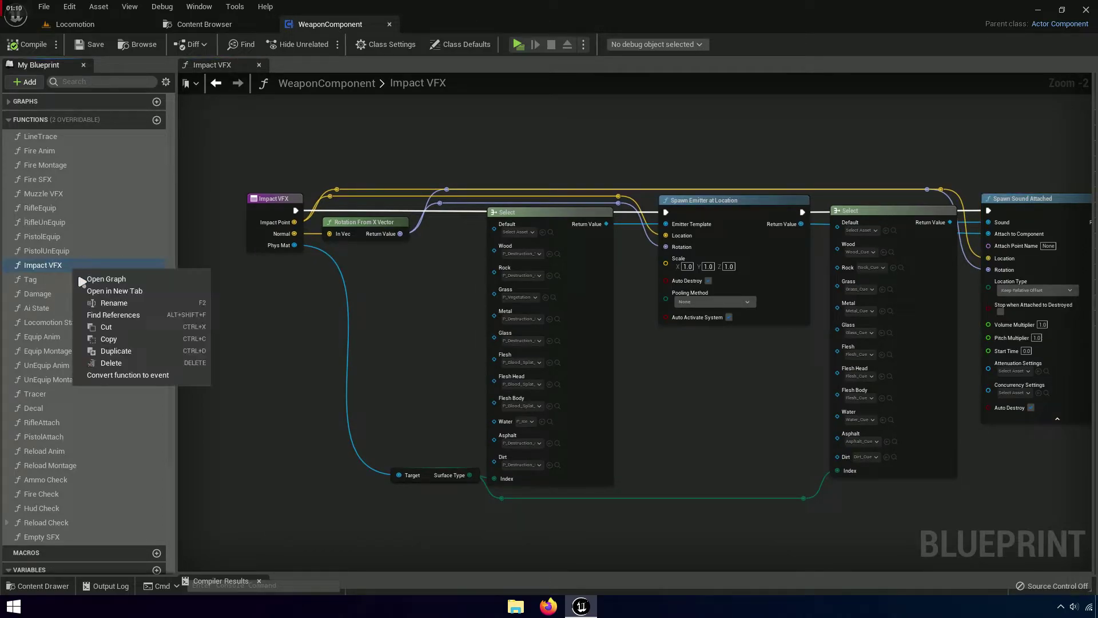
pyautogui.click(129, 353)
pyautogui.write('Impact SFX')
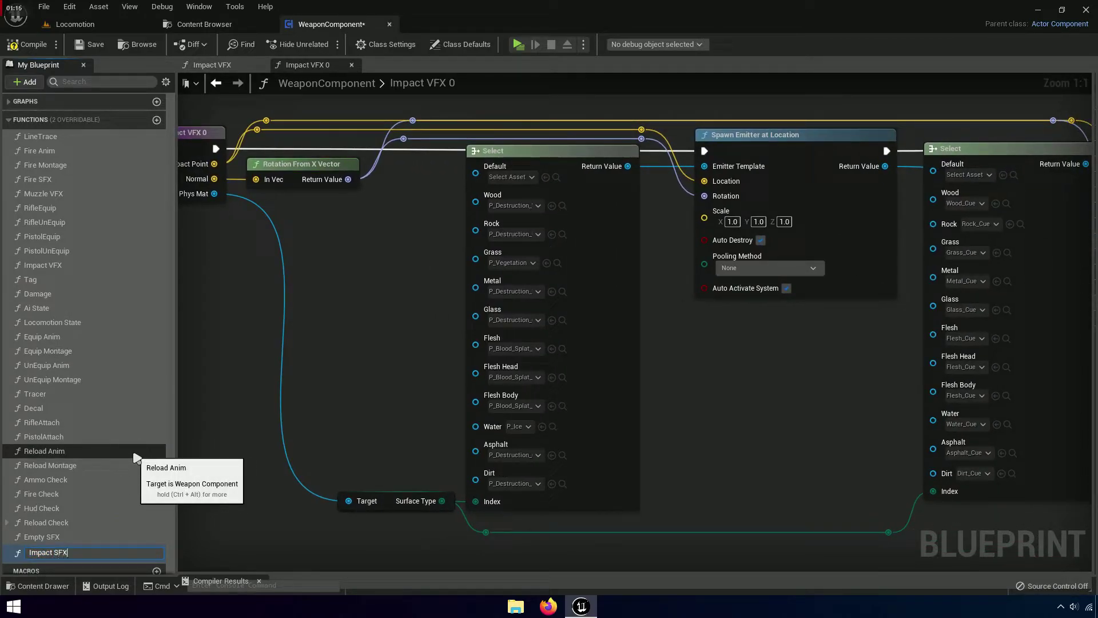
pyautogui.press('Return')
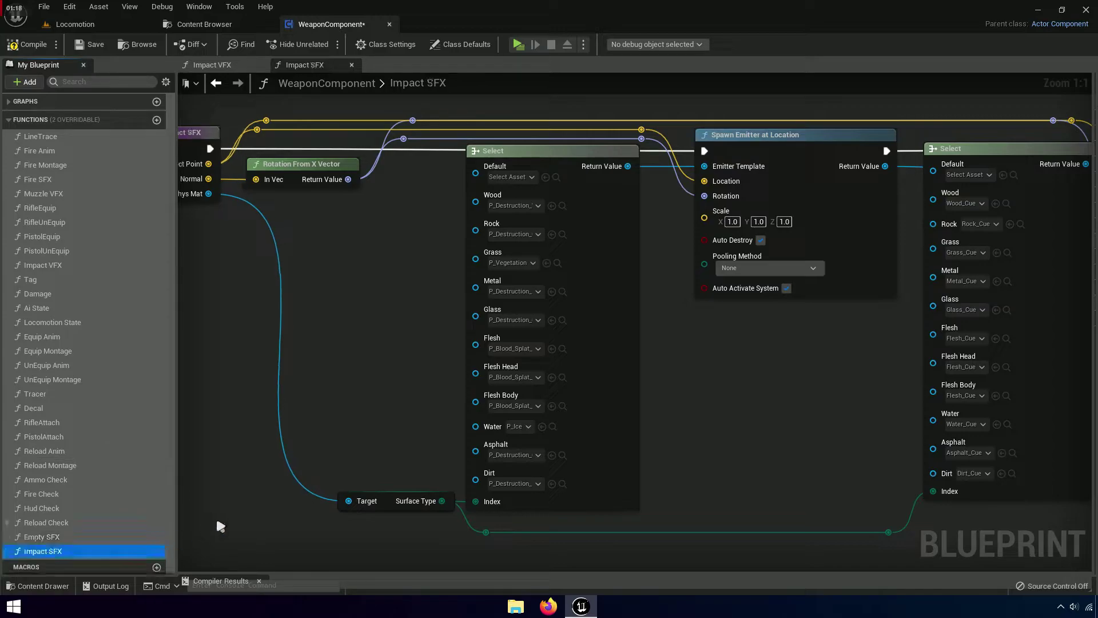
# Close both graph tabs and move Impact SFX directly below Impact VFX in the functions list
pyautogui.click(352, 64)
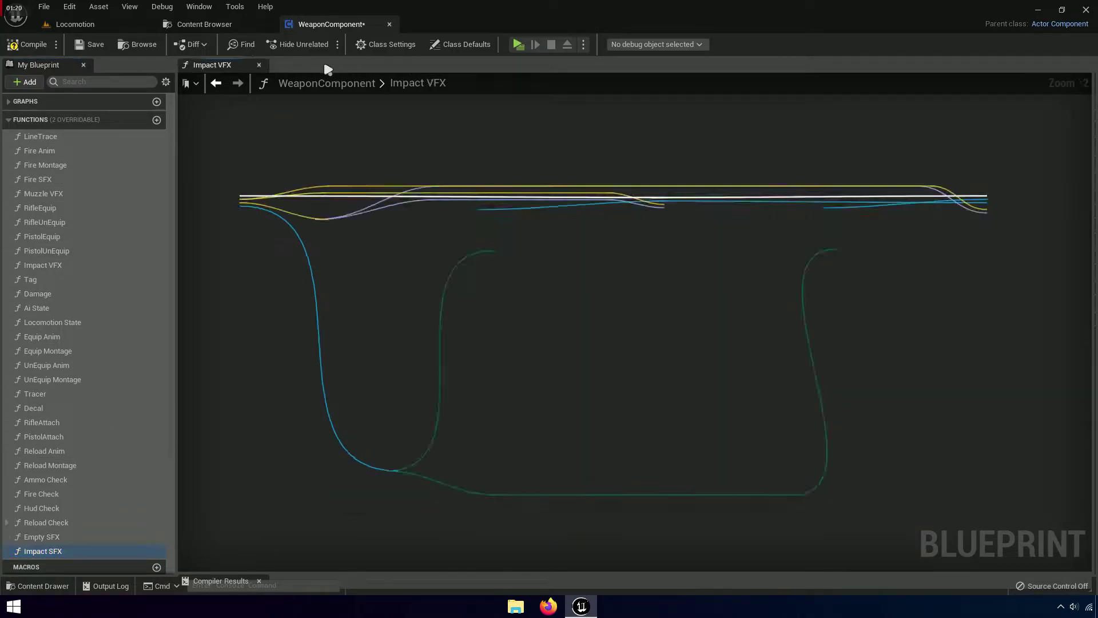
pyautogui.click(259, 65)
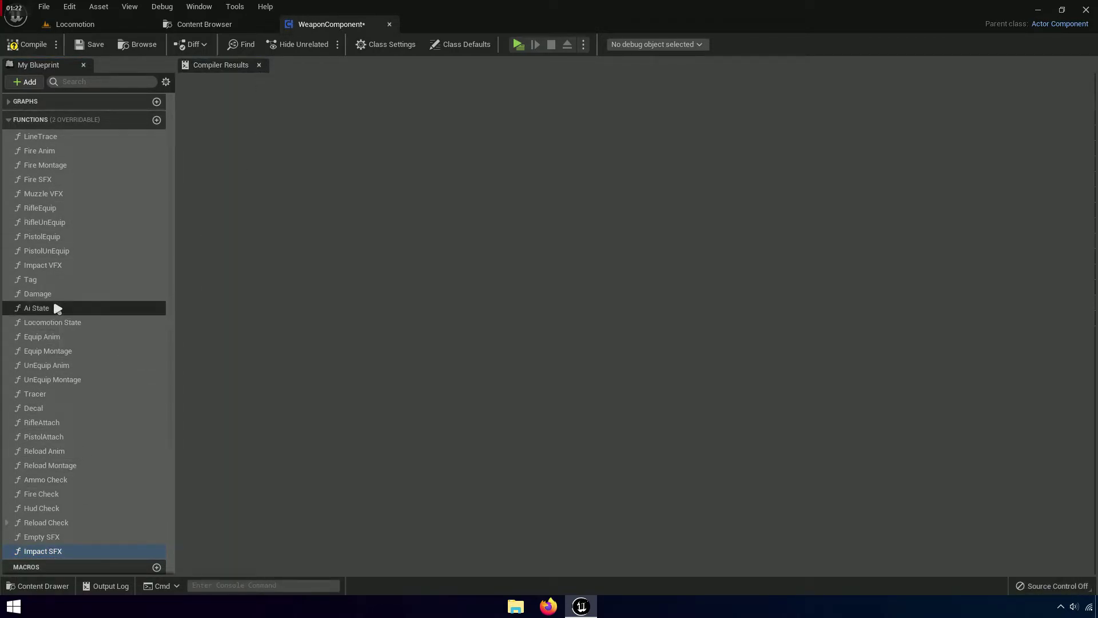
pyautogui.moveTo(42, 550); pyautogui.dragTo(34, 279)
pyautogui.click(57, 265)
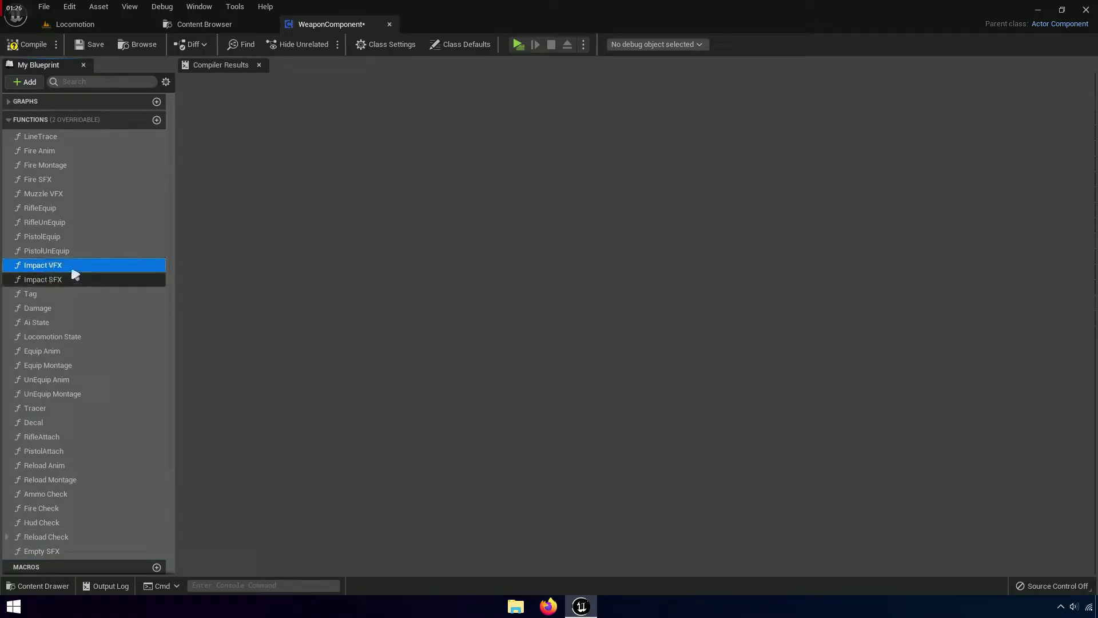
# Reopen Impact VFX and delete its sound Select and Spawn Sound Attached nodes
pyautogui.doubleClick(54, 264)
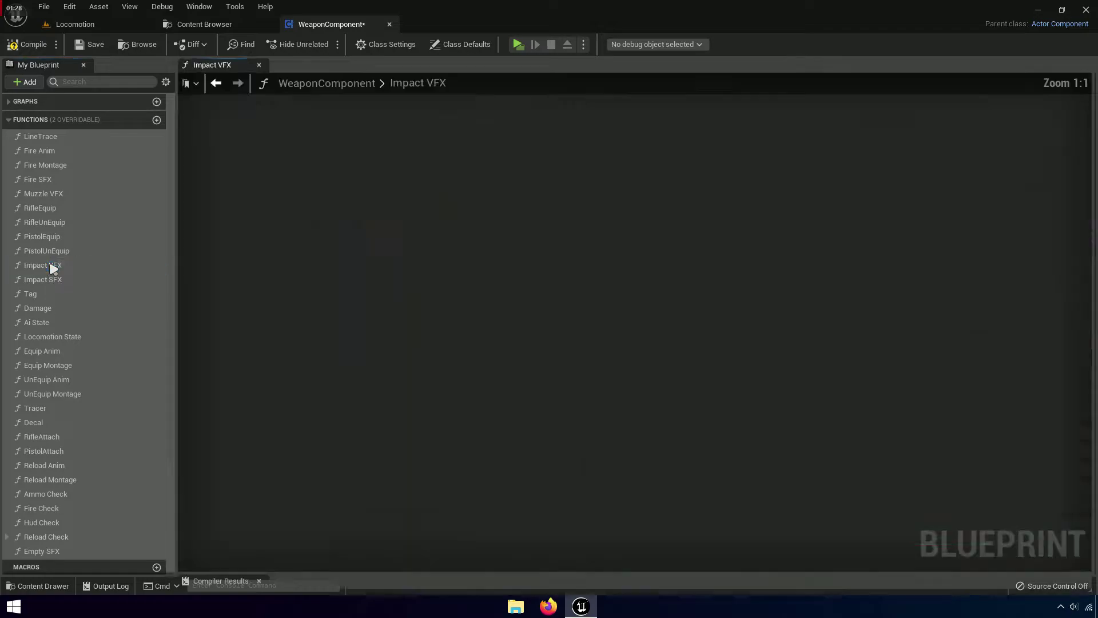
pyautogui.moveTo(282, 320)
pyautogui.mouseDown(button='right')
pyautogui.moveTo(374, 341)
pyautogui.moveTo(343, 336)
pyautogui.mouseUp(button='right')
pyautogui.moveTo(572, 354); pyautogui.dragTo(247, 351, button='right')
pyautogui.scroll(-1, 524, 448)
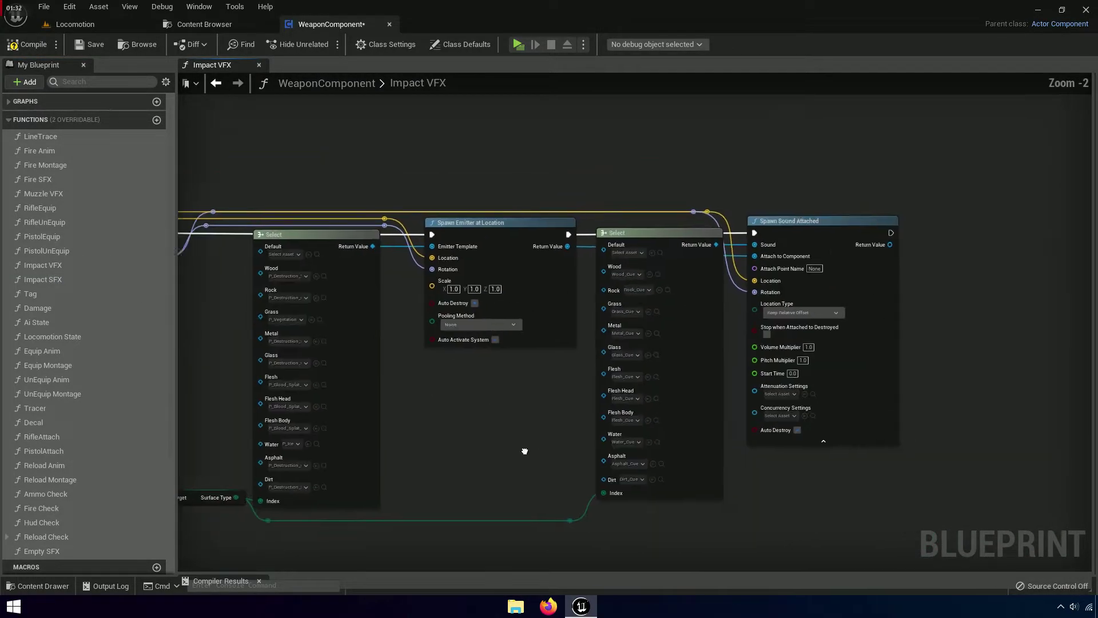
pyautogui.scroll(-1, 539, 191)
pyautogui.moveTo(527, 147); pyautogui.dragTo(829, 521)
pyautogui.scroll(-3, 711, 509)
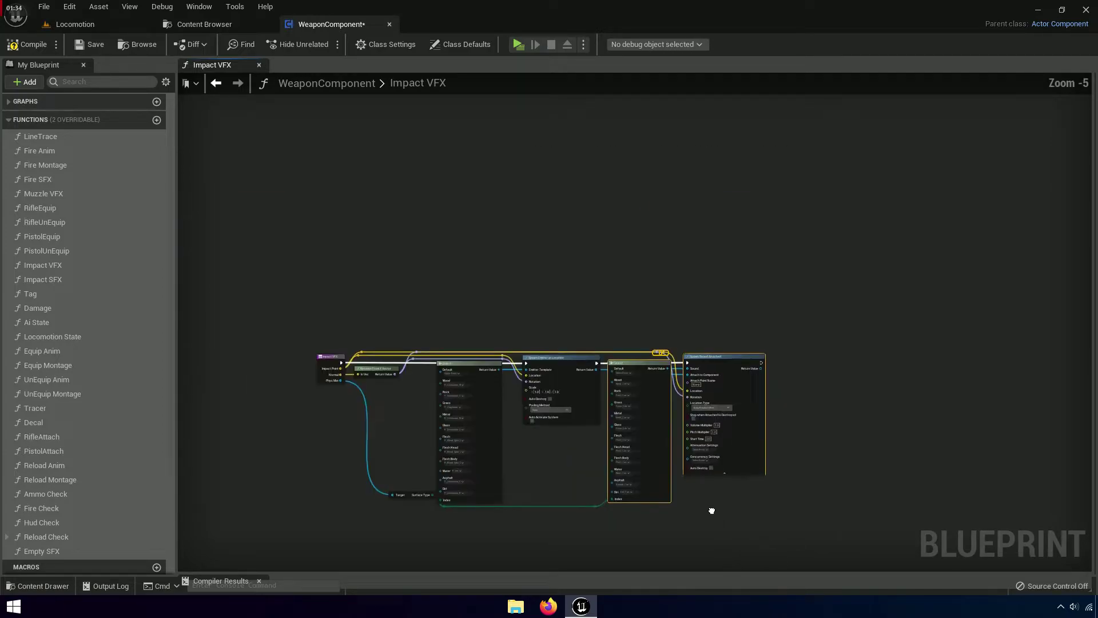
pyautogui.moveTo(659, 311); pyautogui.dragTo(634, 538)
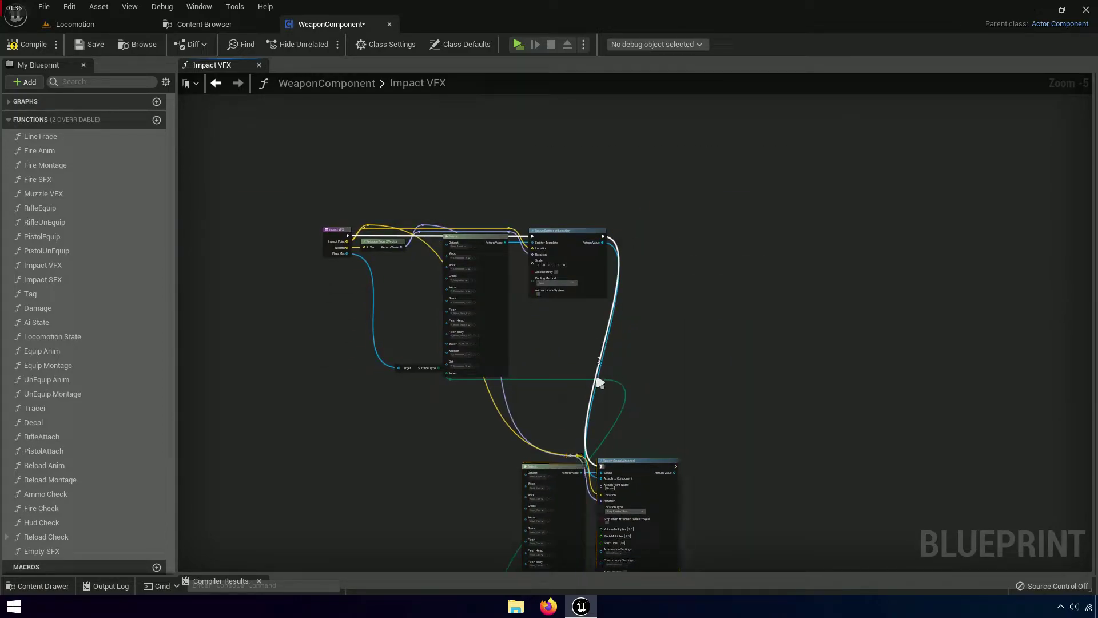
pyautogui.moveTo(537, 385); pyautogui.dragTo(582, 228, button='right')
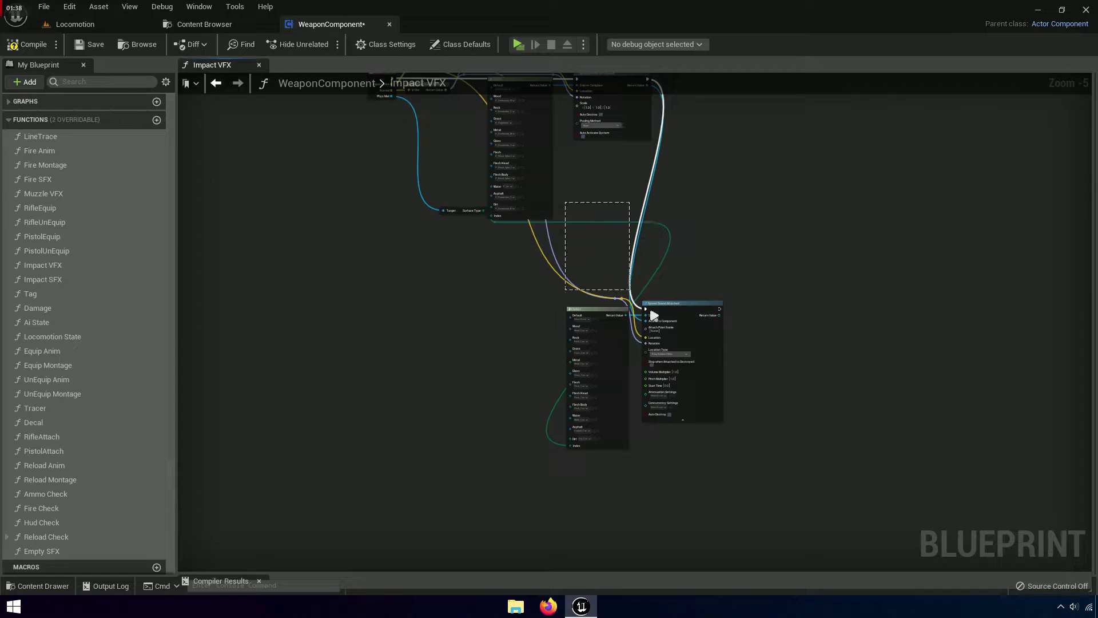
pyautogui.rightClick(689, 312)
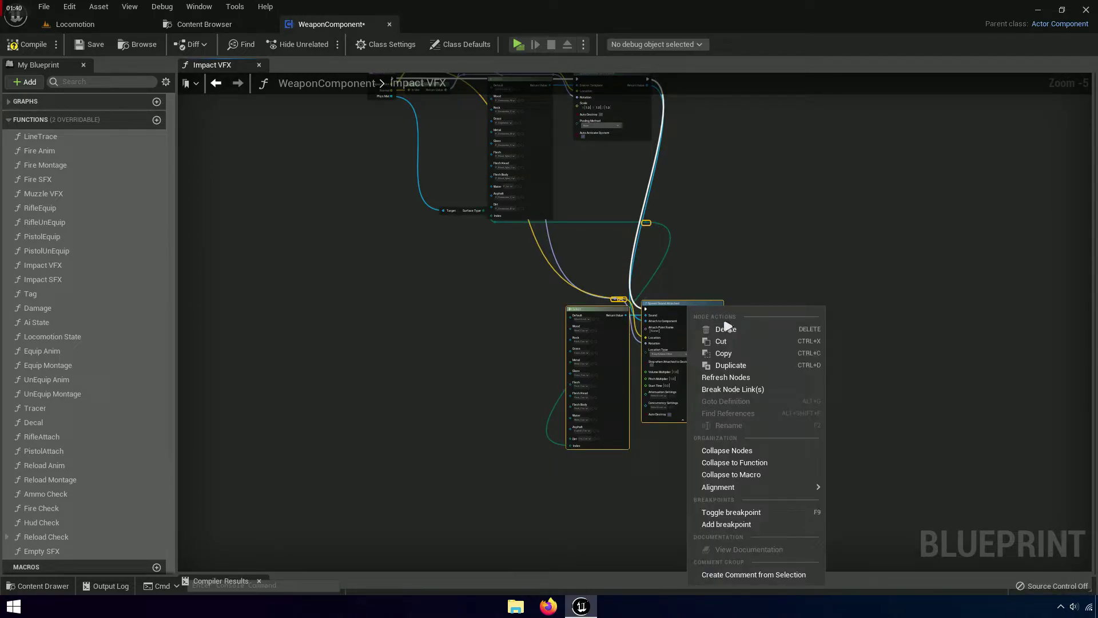
pyautogui.click(749, 335)
# Remove the leftover reroute nodes from the Impact VFX graph
pyautogui.moveTo(687, 189); pyautogui.dragTo(711, 361, button='right')
pyautogui.scroll(5, 711, 360)
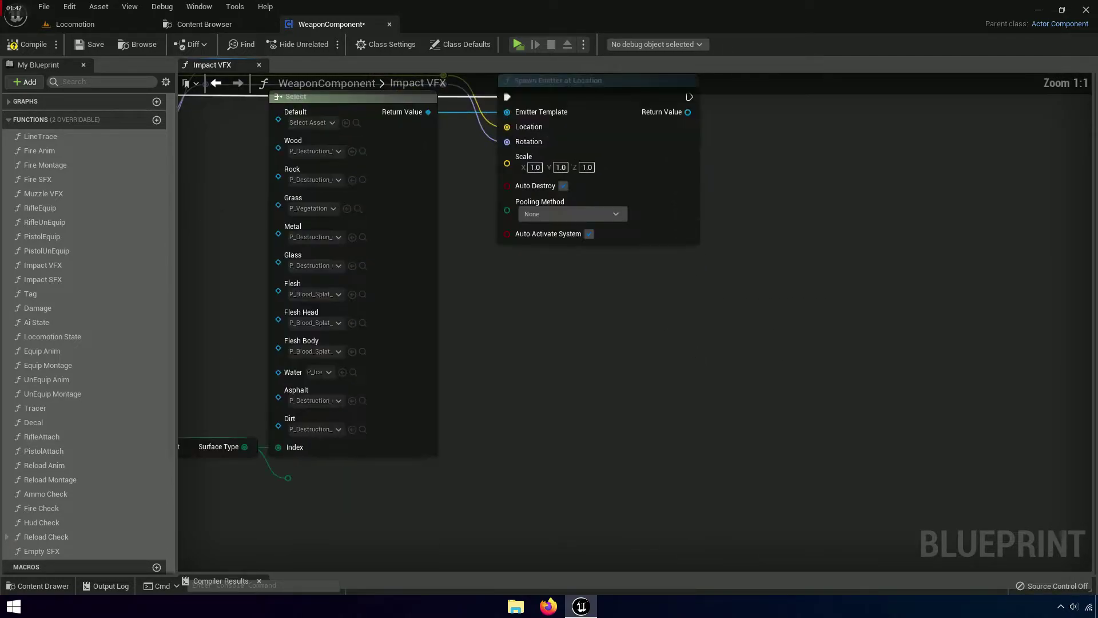
pyautogui.moveTo(611, 364)
pyautogui.mouseDown(button='right')
pyautogui.moveTo(822, 448)
pyautogui.moveTo(904, 434)
pyautogui.mouseUp(button='right')
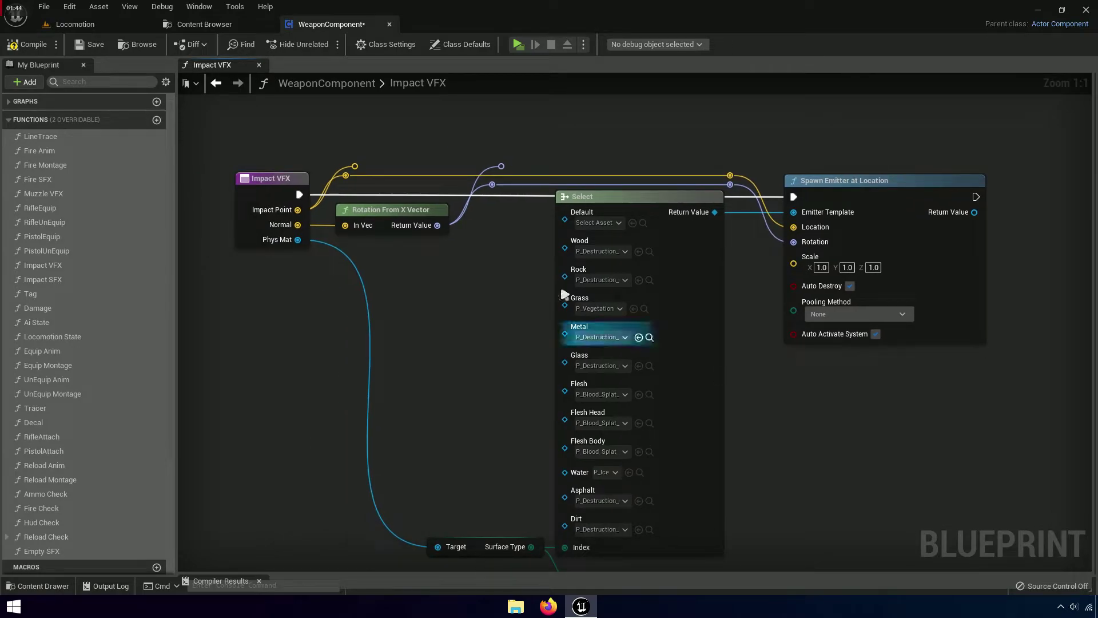
pyautogui.moveTo(439, 240); pyautogui.dragTo(506, 307, button='right')
pyautogui.scroll(2, 506, 307)
pyautogui.moveTo(571, 167); pyautogui.dragTo(619, 242, button='right')
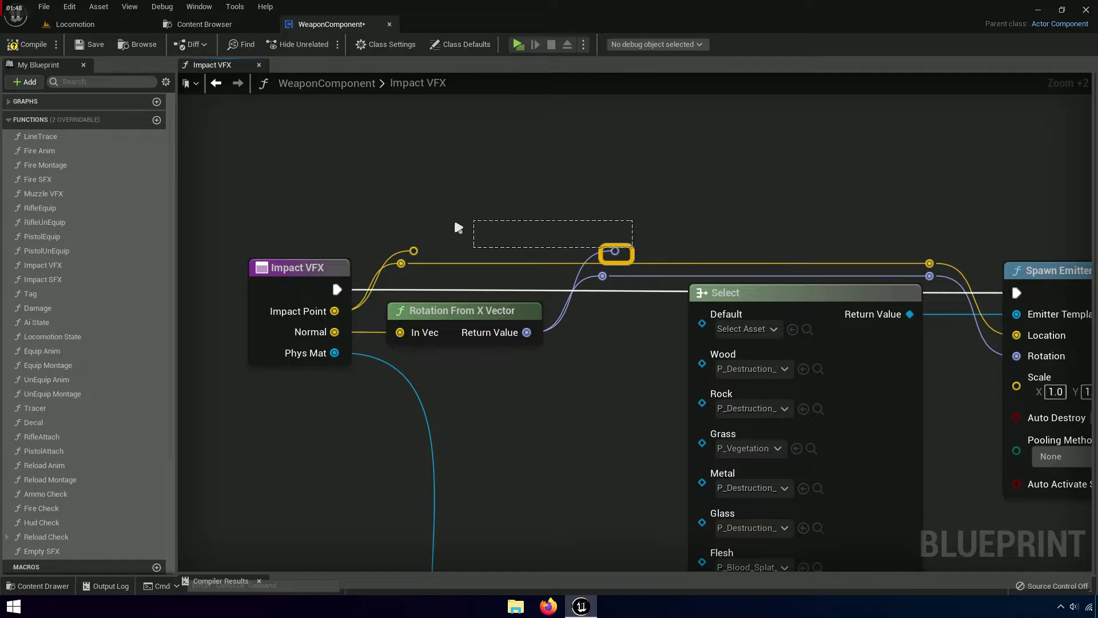
pyautogui.moveTo(415, 252); pyautogui.dragTo(400, 153)
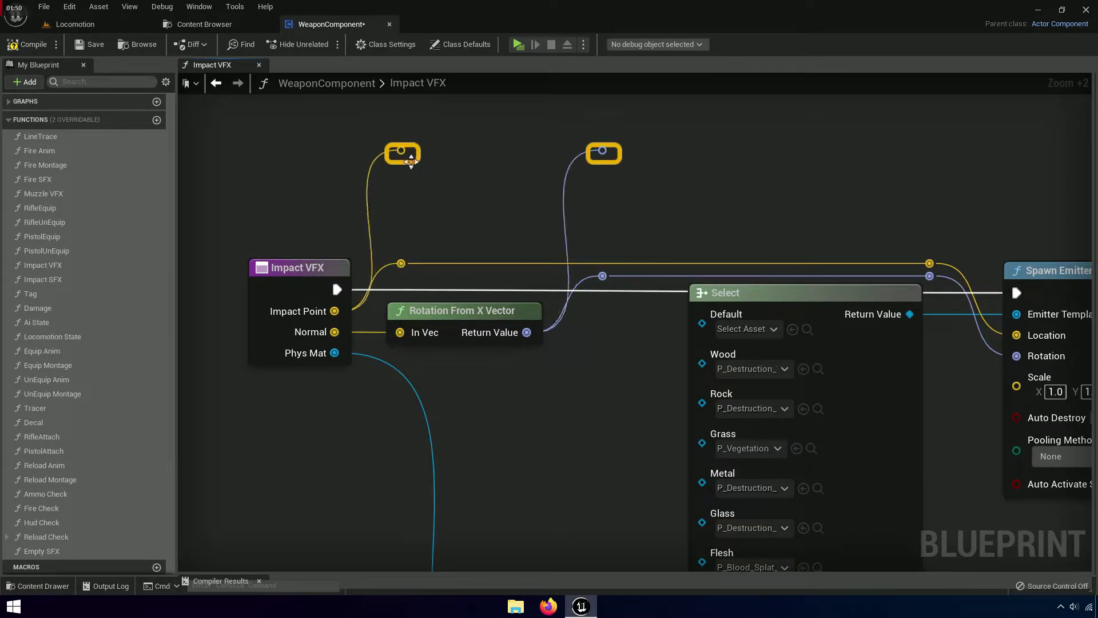
pyautogui.press('Delete')
# Check the remaining Select and Spawn Emitter nodes, then compile and save WeaponComponent
pyautogui.moveTo(603, 335); pyautogui.dragTo(436, 319, button='right')
pyautogui.scroll(-3, 422, 363)
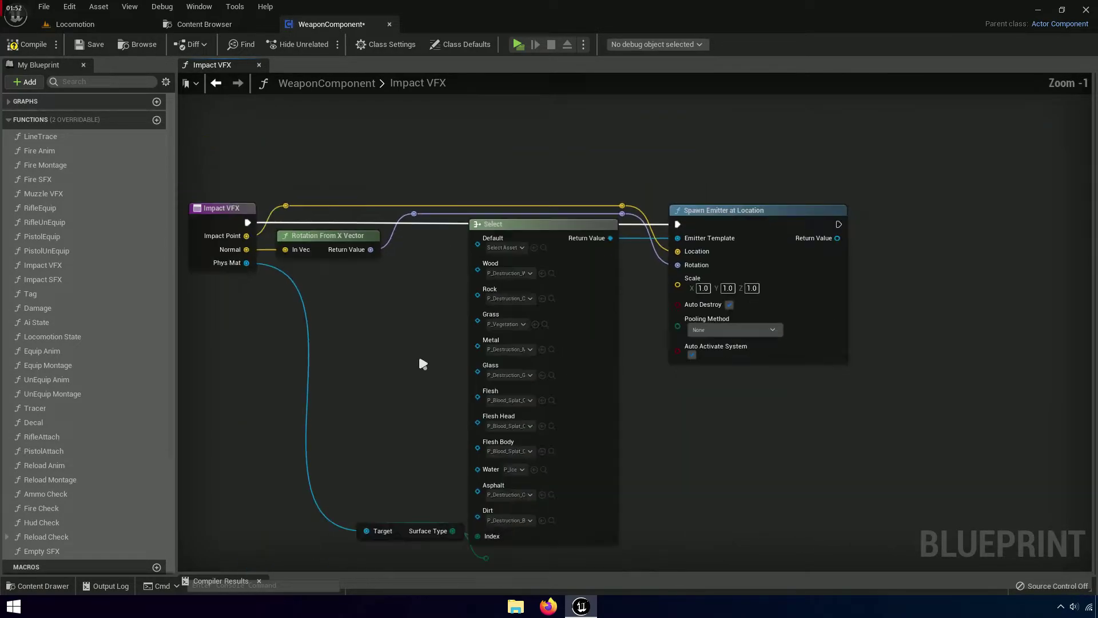
pyautogui.moveTo(422, 363); pyautogui.dragTo(450, 286, button='right')
pyautogui.scroll(1, 520, 480)
pyautogui.moveTo(519, 480)
pyautogui.mouseDown(button='right')
pyautogui.moveTo(551, 346)
pyautogui.moveTo(551, 459)
pyautogui.mouseUp(button='right')
pyautogui.scroll(-2, 536, 367)
pyautogui.click(83, 49)
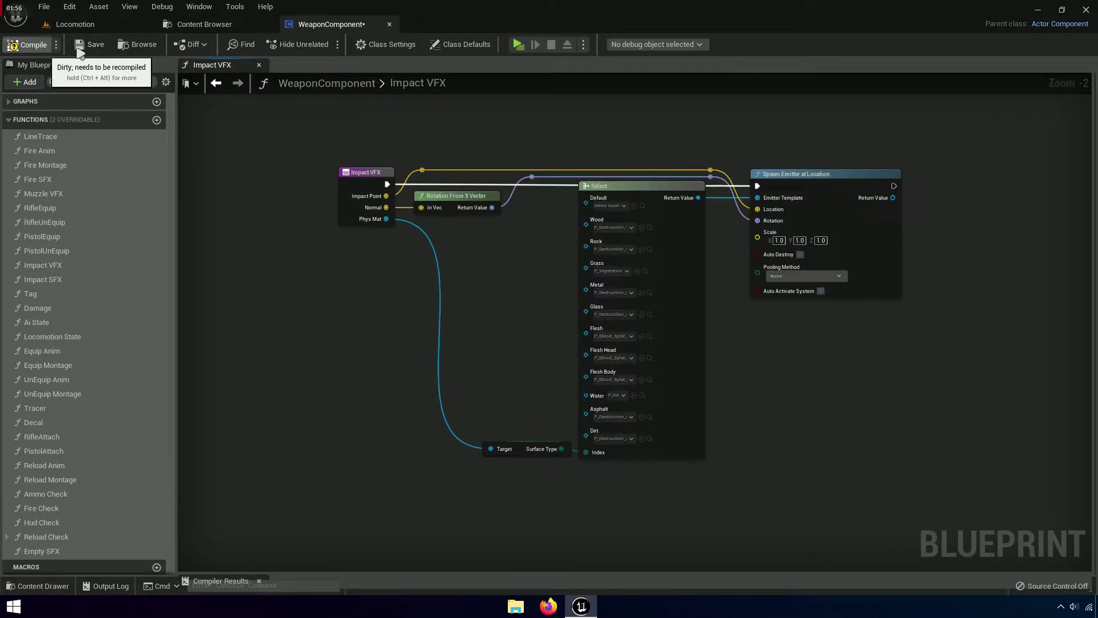
# Open the Impact SFX graph and delete its particle Select and Spawn Emitter at Location nodes
pyautogui.click(262, 67)
pyautogui.click(35, 280)
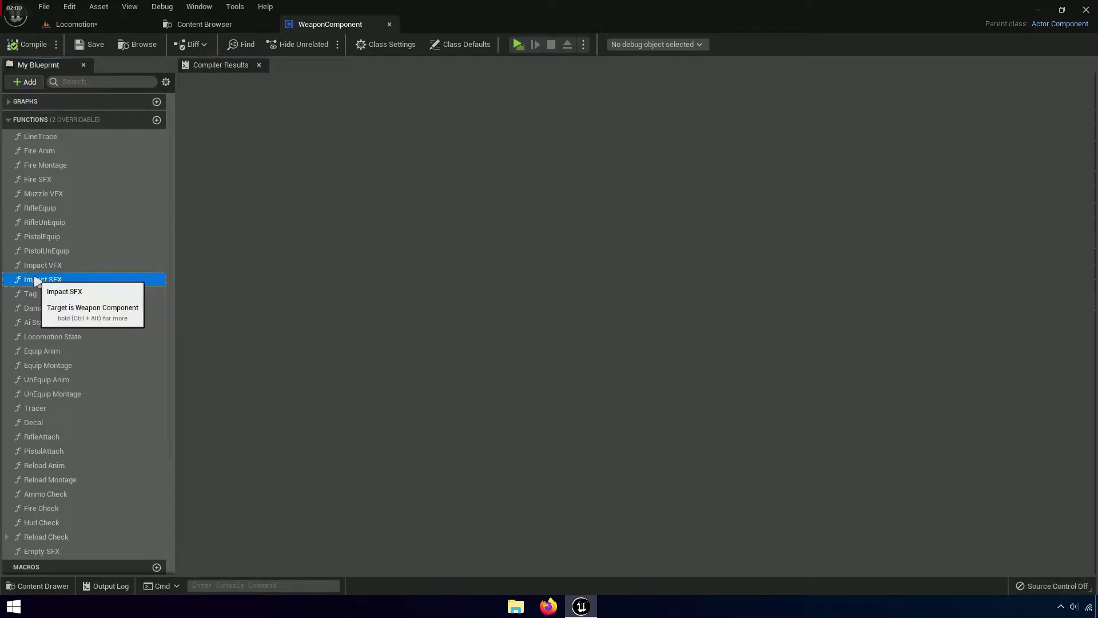
pyautogui.doubleClick(35, 280)
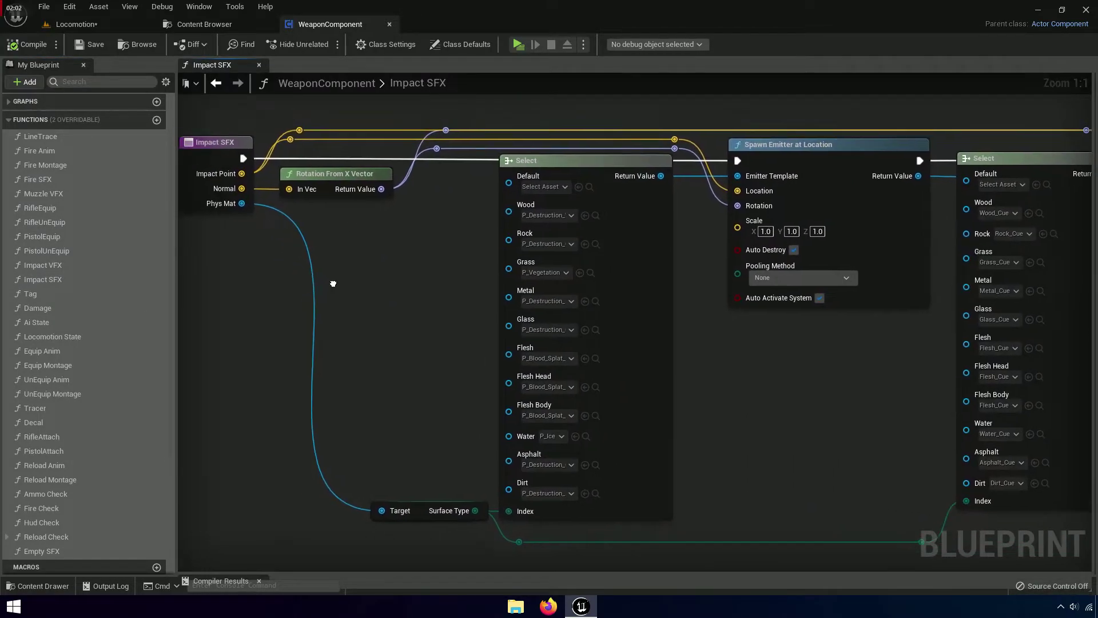
pyautogui.moveTo(333, 284); pyautogui.dragTo(377, 326, button='right')
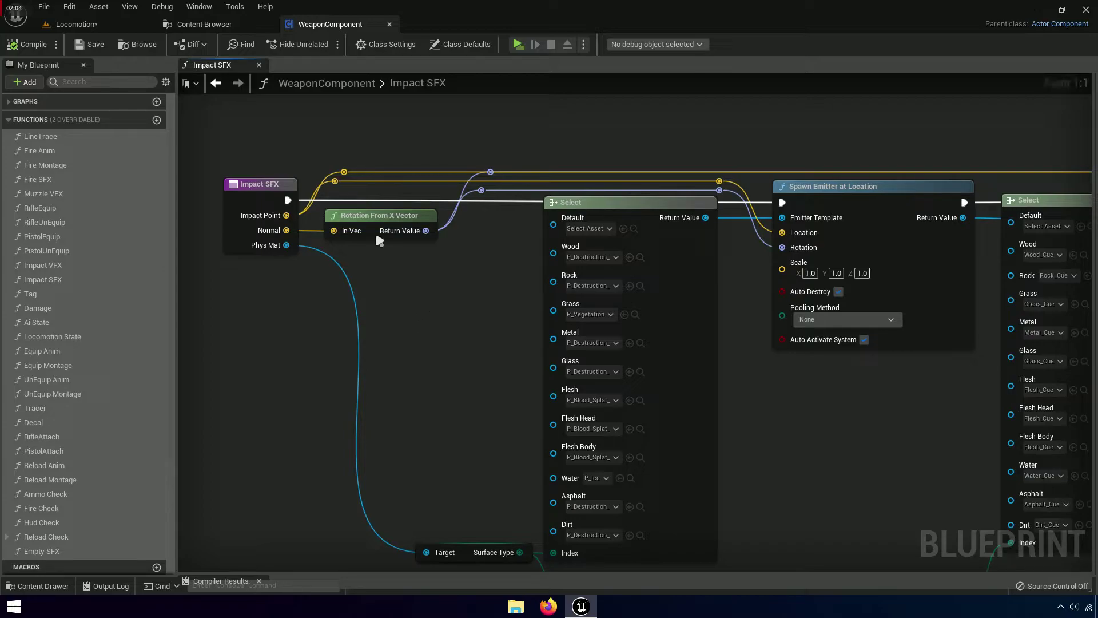
pyautogui.moveTo(516, 318); pyautogui.dragTo(413, 261, button='right')
pyautogui.scroll(-3, 743, 172)
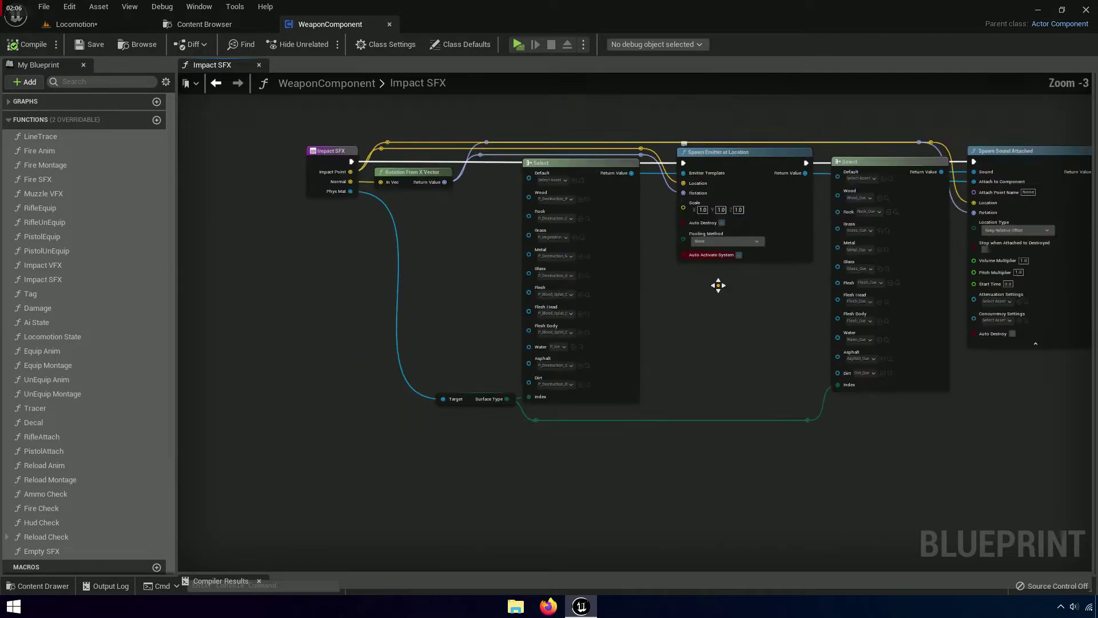
pyautogui.moveTo(764, 164); pyautogui.dragTo(480, 496)
pyautogui.moveTo(479, 496); pyautogui.dragTo(597, 343, button='right')
pyautogui.moveTo(684, 253); pyautogui.dragTo(331, 566)
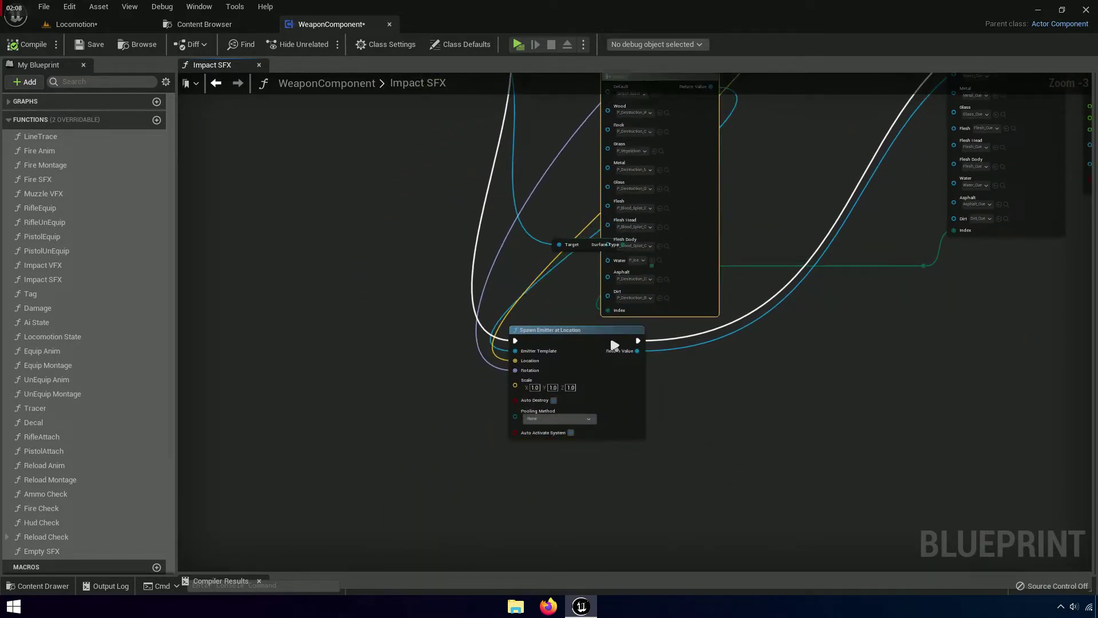
pyautogui.moveTo(646, 428)
pyautogui.mouseDown(button='right')
pyautogui.moveTo(611, 468)
pyautogui.moveTo(682, 373)
pyautogui.mouseUp(button='right')
pyautogui.moveTo(620, 441); pyautogui.dragTo(434, 344)
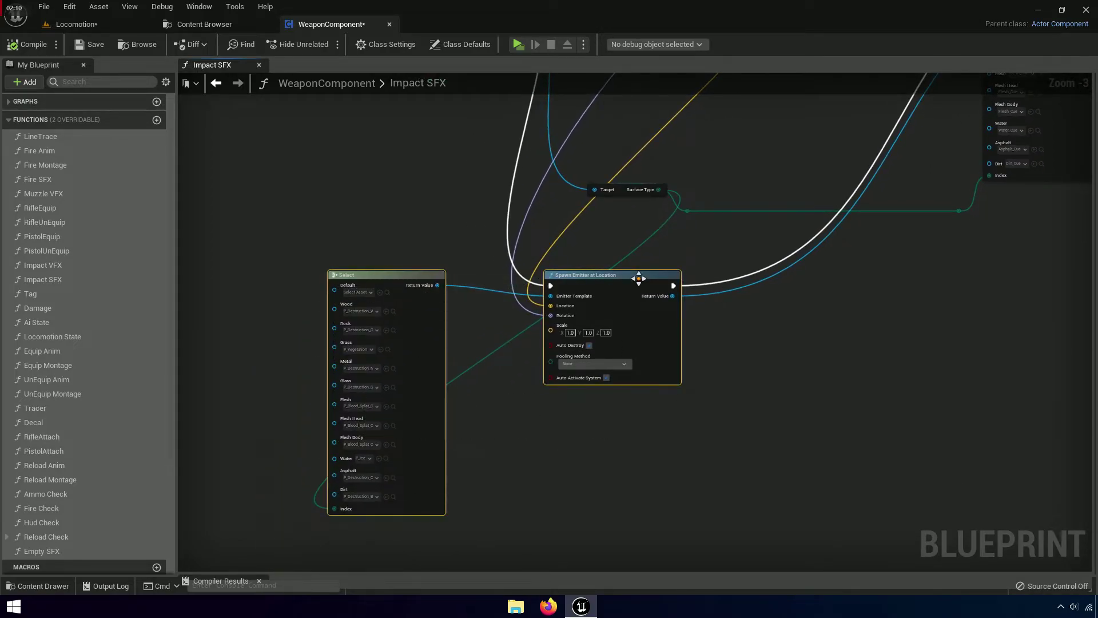
pyautogui.rightClick(387, 274)
pyautogui.click(498, 298)
# Restore the Surface Type node and wire it straight into the sound Select's Index, dropping its reroutes
pyautogui.moveTo(498, 299); pyautogui.dragTo(500, 444, button='right')
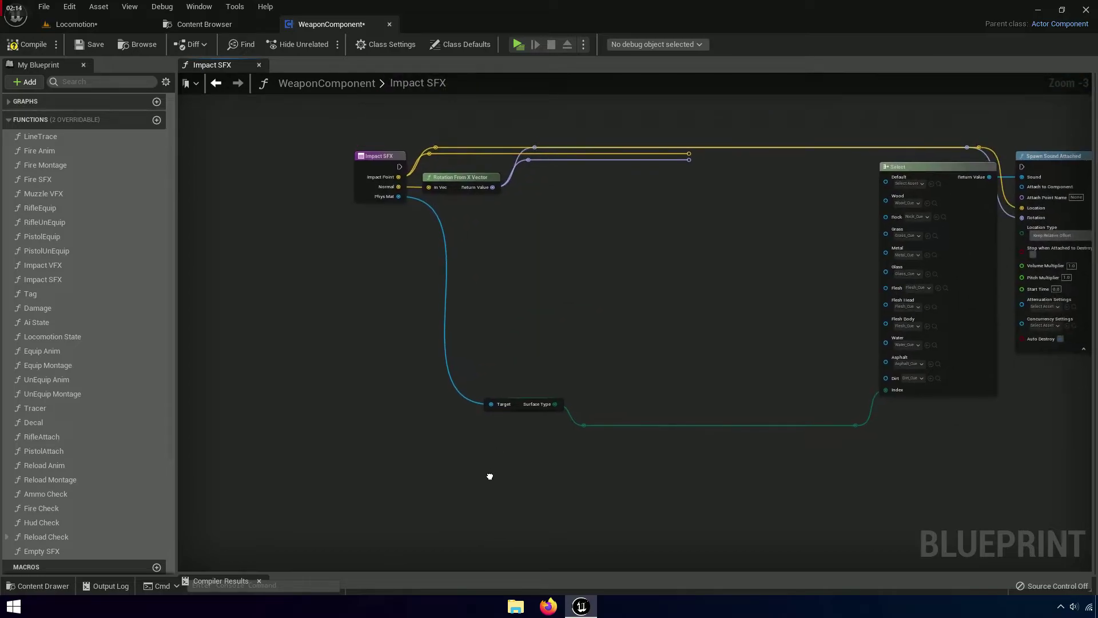
pyautogui.scroll(2, 657, 225)
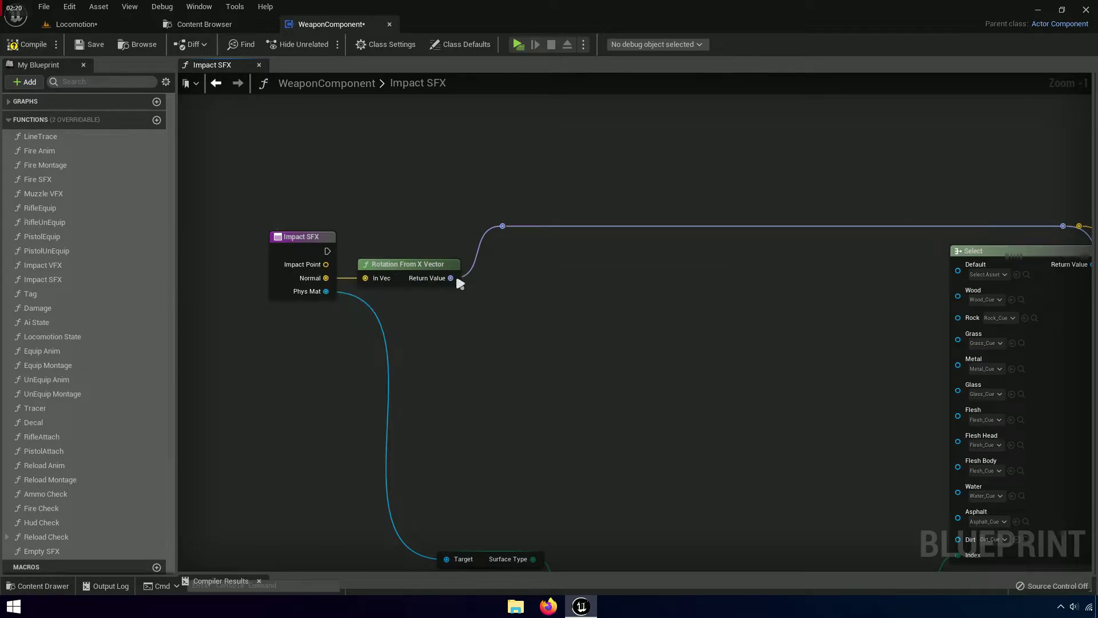
pyautogui.moveTo(675, 320); pyautogui.dragTo(412, 300, button='right')
pyautogui.scroll(-3, 694, 470)
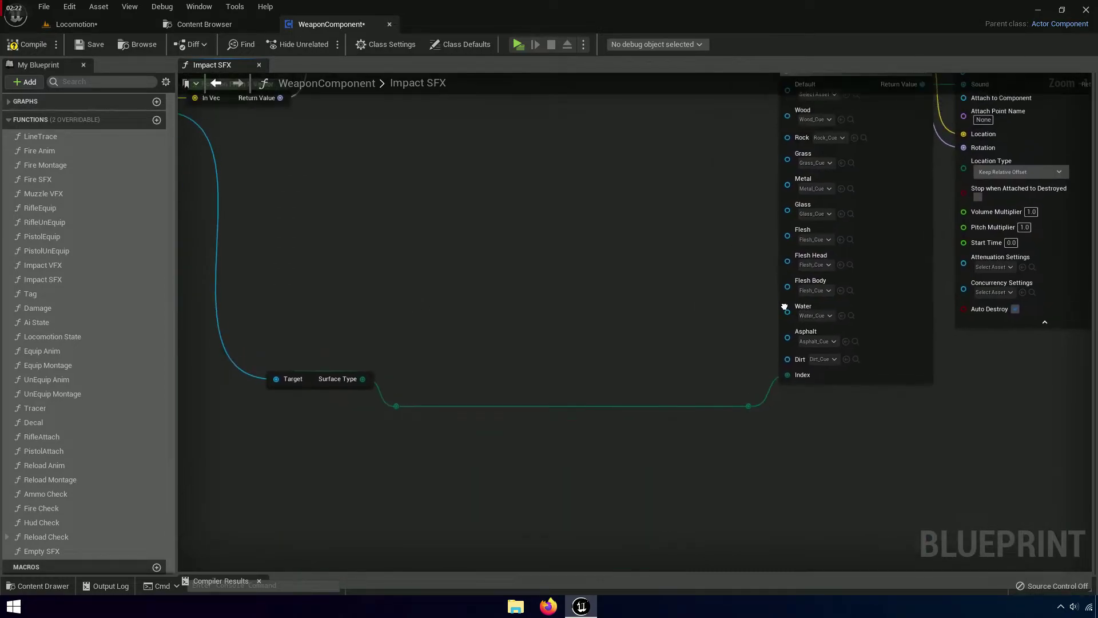
pyautogui.moveTo(918, 433); pyautogui.dragTo(718, 189)
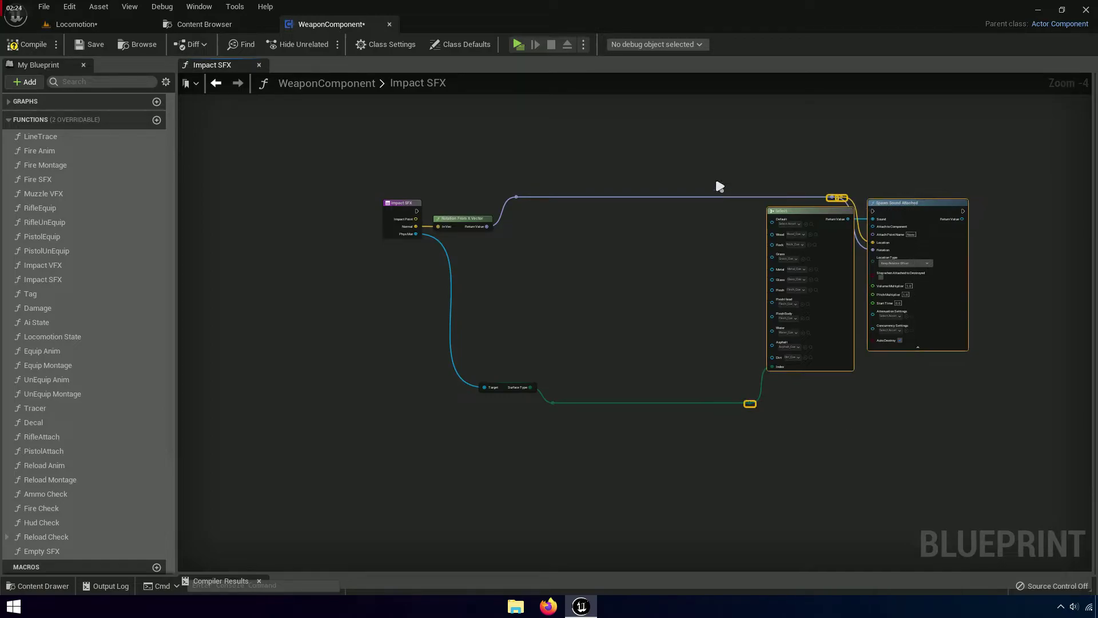
pyautogui.press('f')
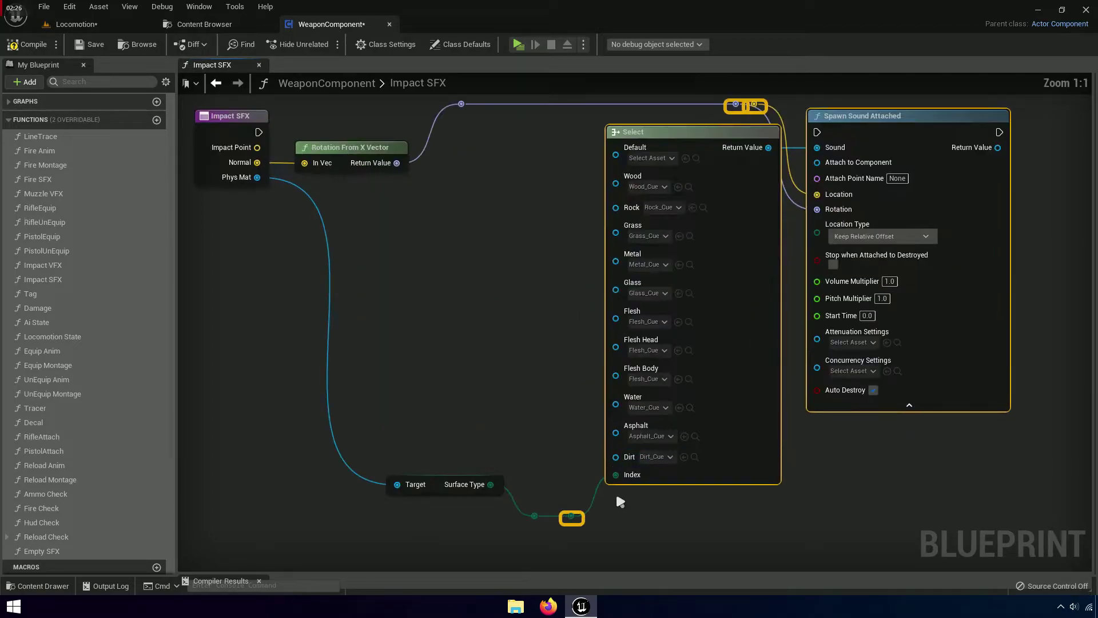
pyautogui.click(595, 504)
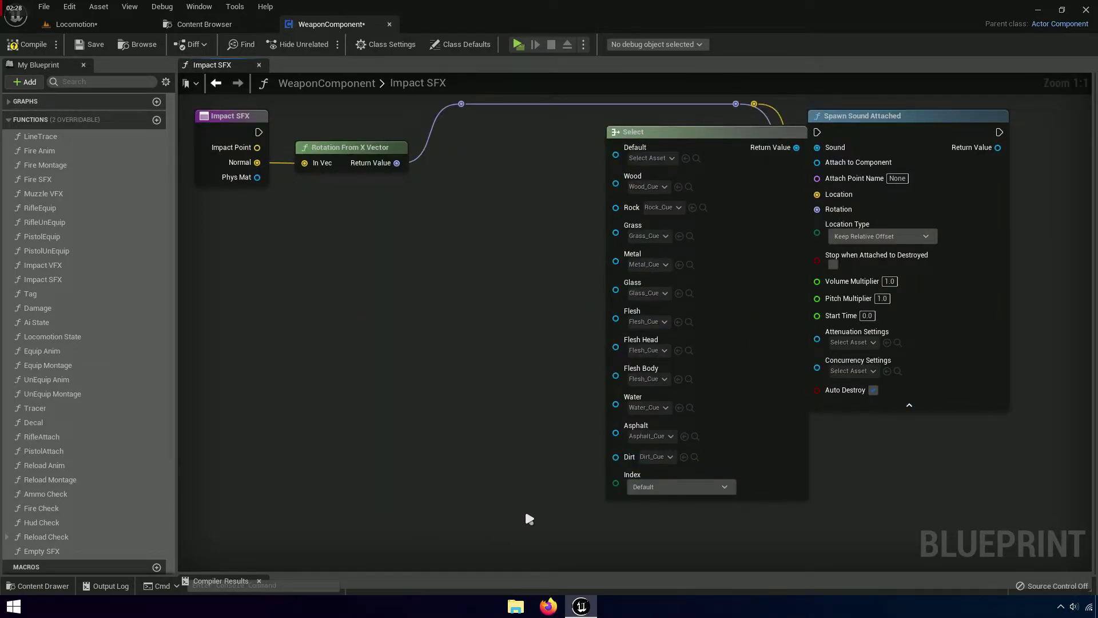
pyautogui.hotkey('ctrl', 'z')
pyautogui.press('Delete')
pyautogui.moveTo(499, 462); pyautogui.dragTo(624, 457)
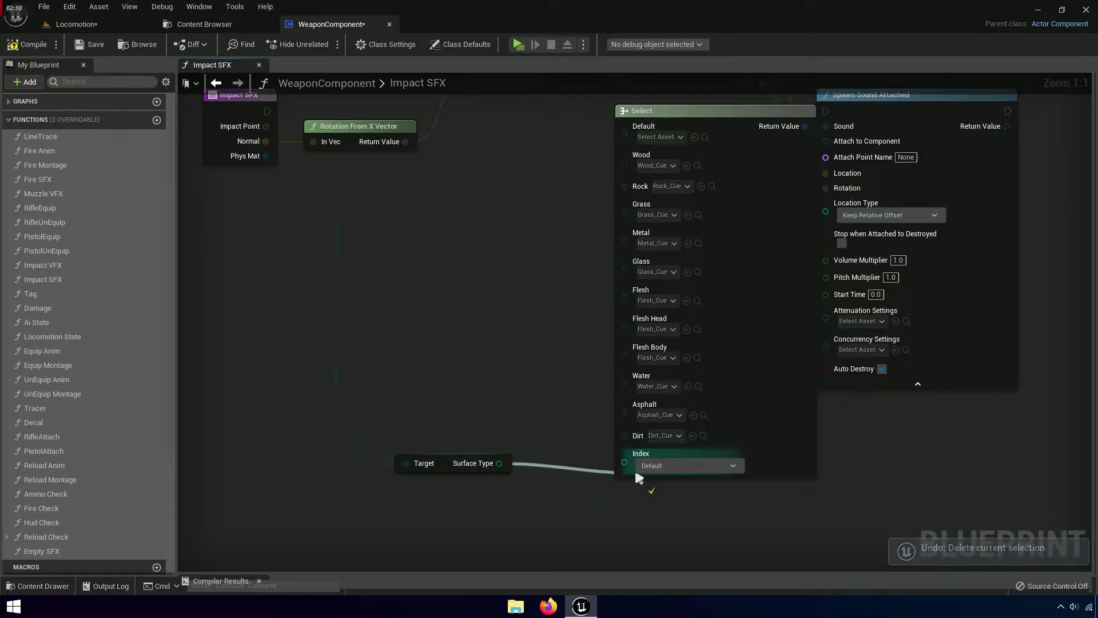
pyautogui.moveTo(458, 464); pyautogui.dragTo(549, 454)
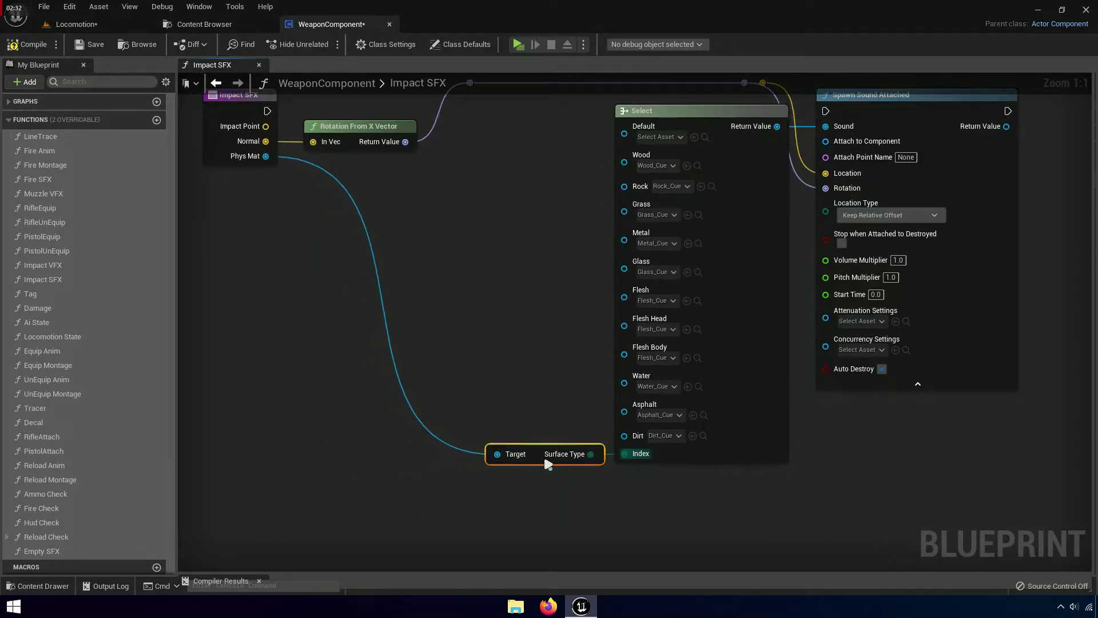
# Tighten the layout, with Rotation From X Vector above Spawn Sound Attached and its reroute beside Return Value
pyautogui.keyDown('ctrl'); pyautogui.click(705, 377); pyautogui.keyUp('ctrl')
pyautogui.moveTo(805, 372); pyautogui.dragTo(732, 452, button='right')
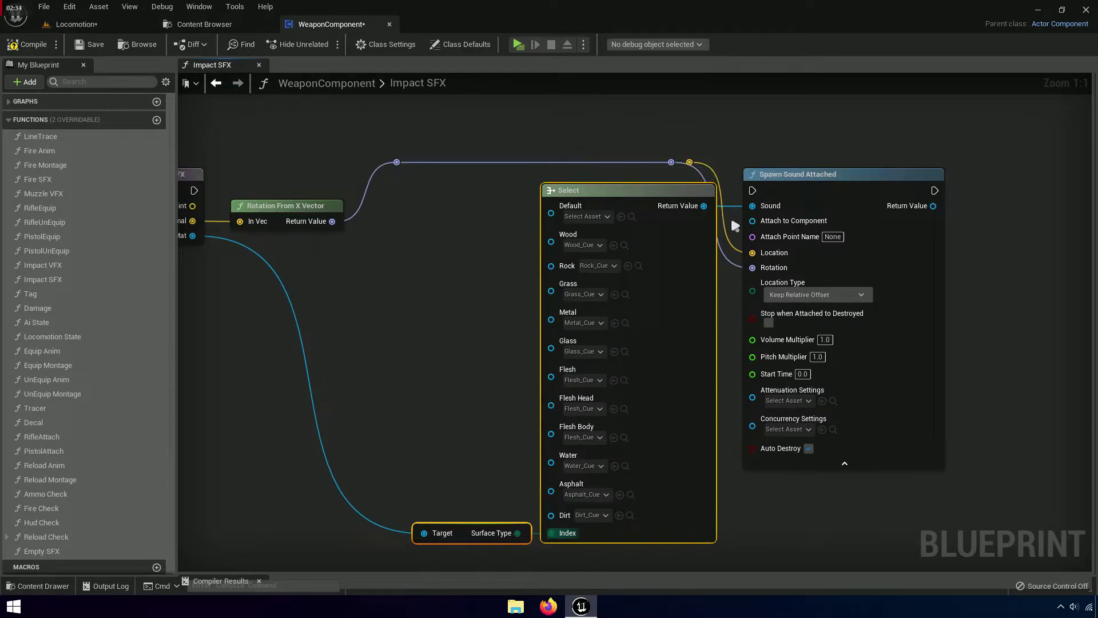
pyautogui.moveTo(645, 478); pyautogui.dragTo(626, 478)
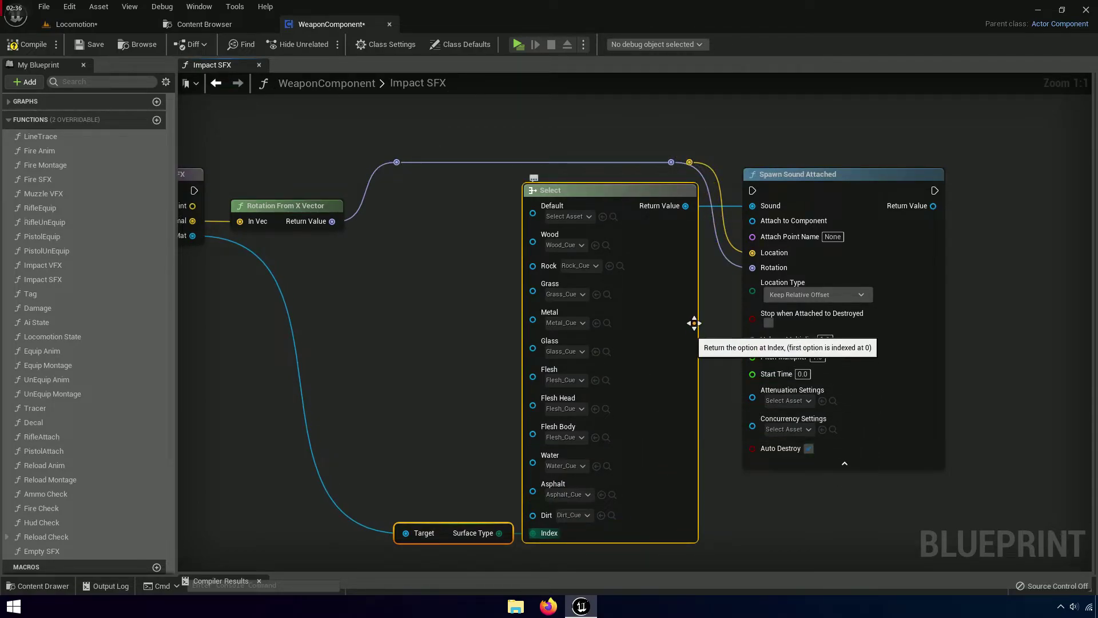
pyautogui.moveTo(694, 323)
pyautogui.mouseDown()
pyautogui.moveTo(603, 358)
pyautogui.moveTo(567, 358)
pyautogui.mouseUp()
pyautogui.moveTo(317, 184); pyautogui.dragTo(512, 214, button='right')
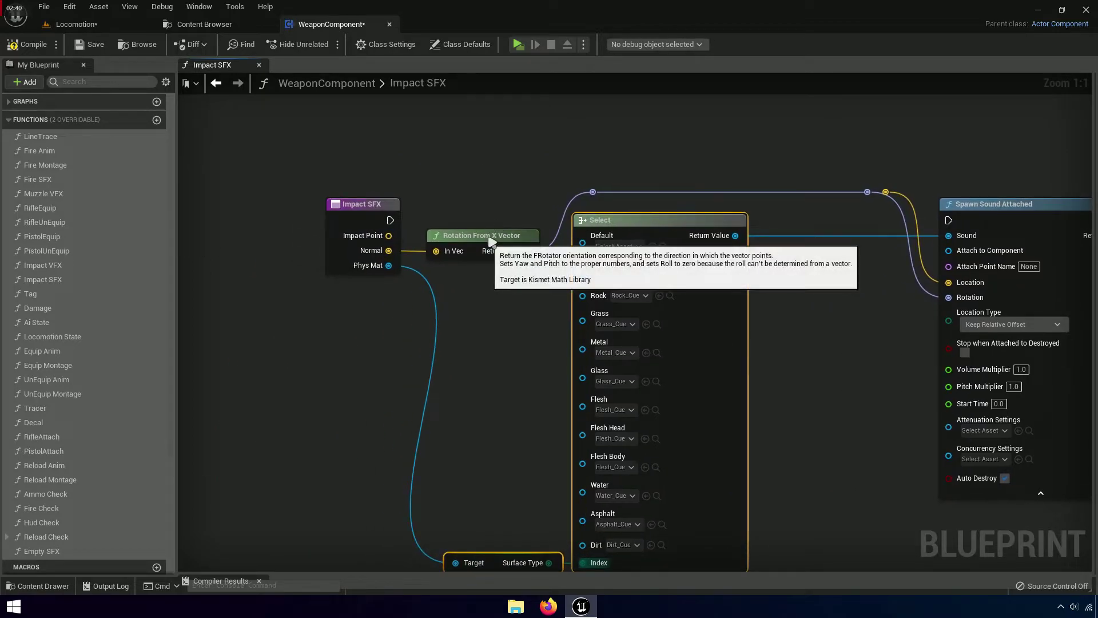
pyautogui.moveTo(490, 242); pyautogui.dragTo(903, 123)
pyautogui.moveTo(626, 169); pyautogui.dragTo(449, 227, button='right')
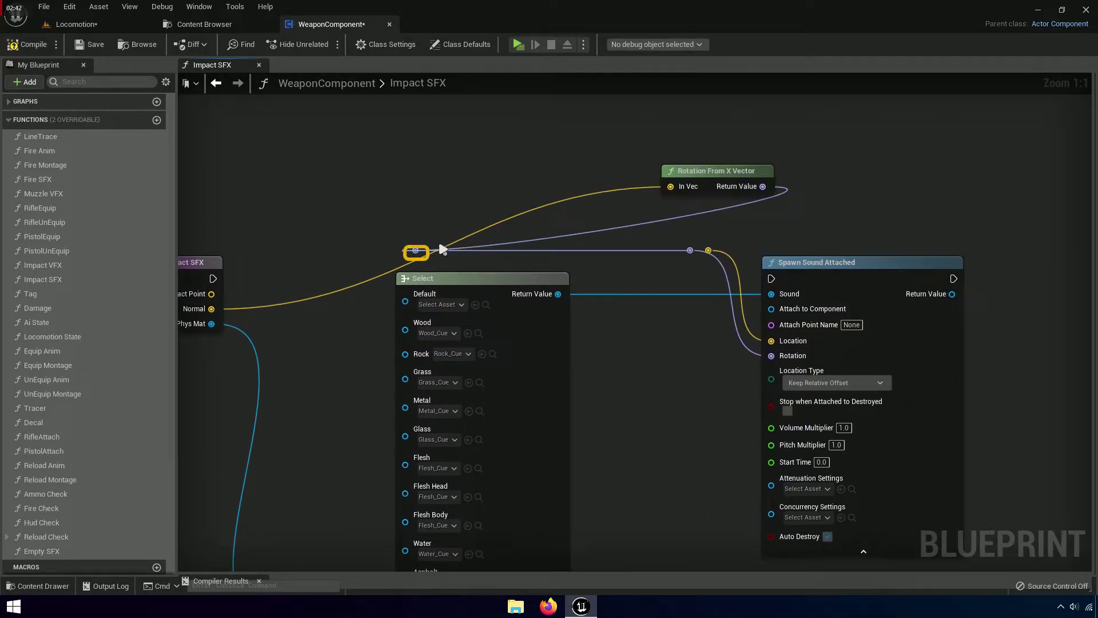
pyautogui.moveTo(426, 249); pyautogui.dragTo(856, 191)
pyautogui.scroll(-4, 612, 181)
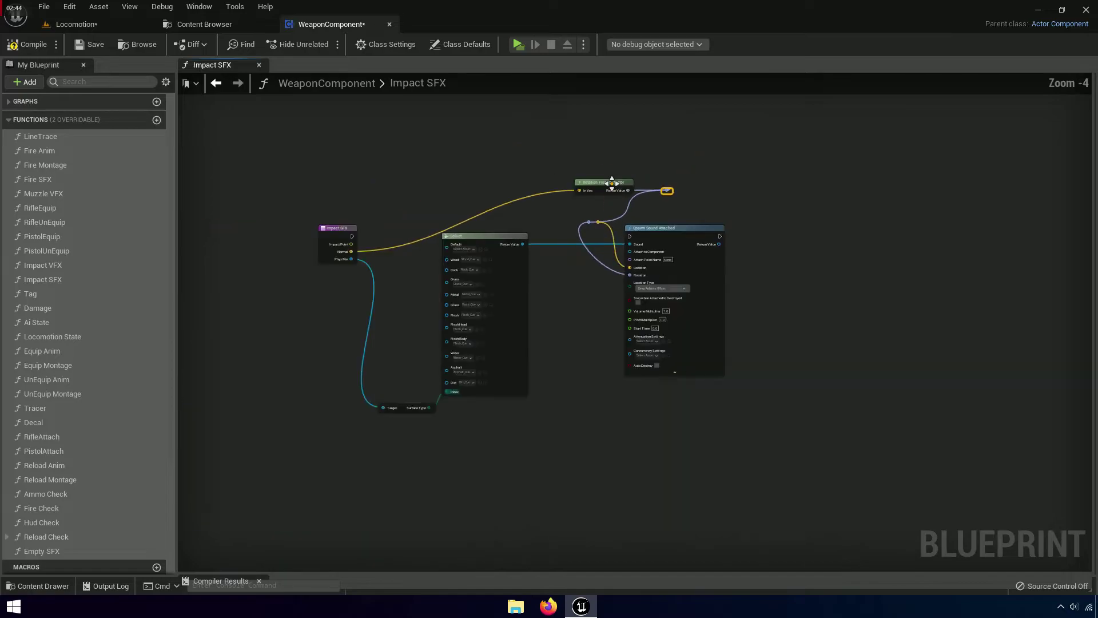
pyautogui.moveTo(700, 325); pyautogui.dragTo(699, 321)
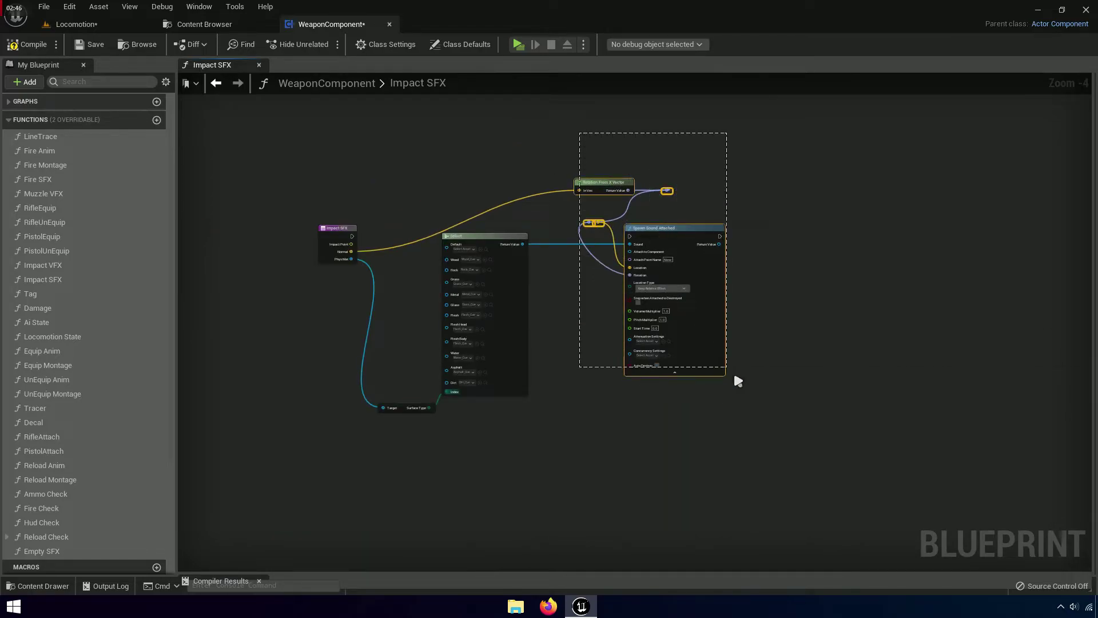
# Delete the Spawn Sound Attached node and its reroutes, leaving the Select and Get Surface Type nodes
pyautogui.rightClick(673, 229)
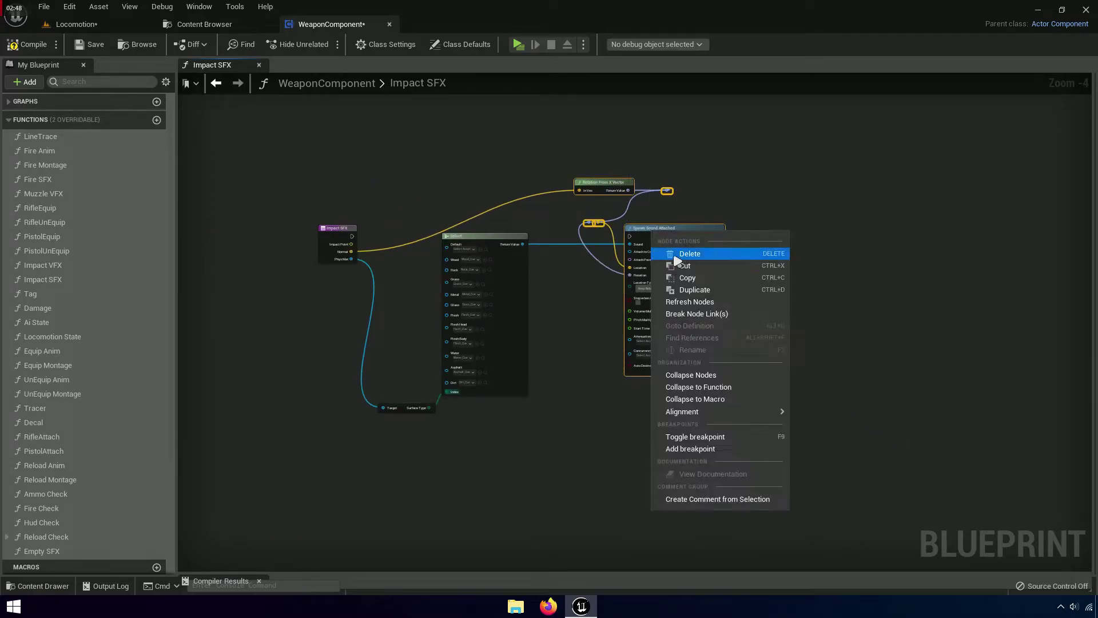
pyautogui.click(712, 263)
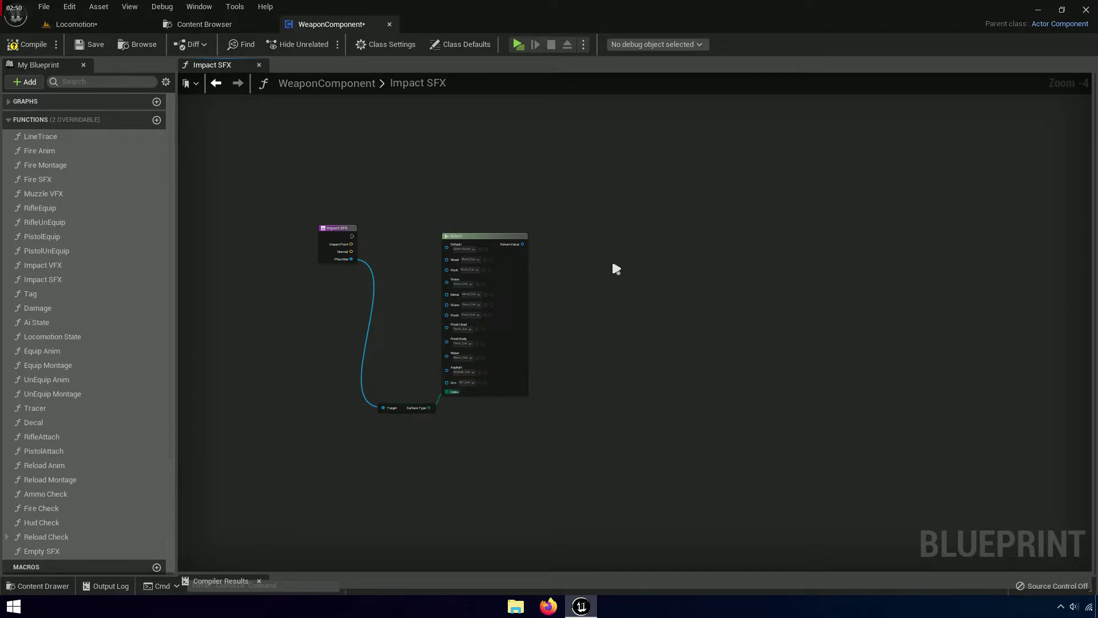
pyautogui.scroll(3, 507, 262)
pyautogui.moveTo(341, 424); pyautogui.dragTo(440, 373, button='right')
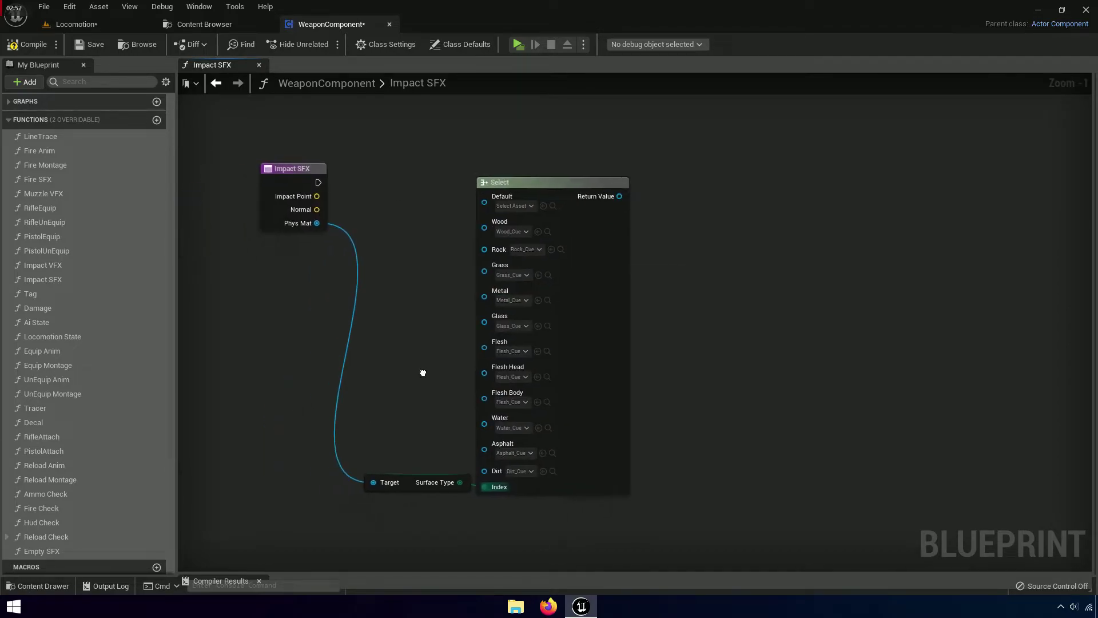
pyautogui.moveTo(534, 524); pyautogui.dragTo(480, 471)
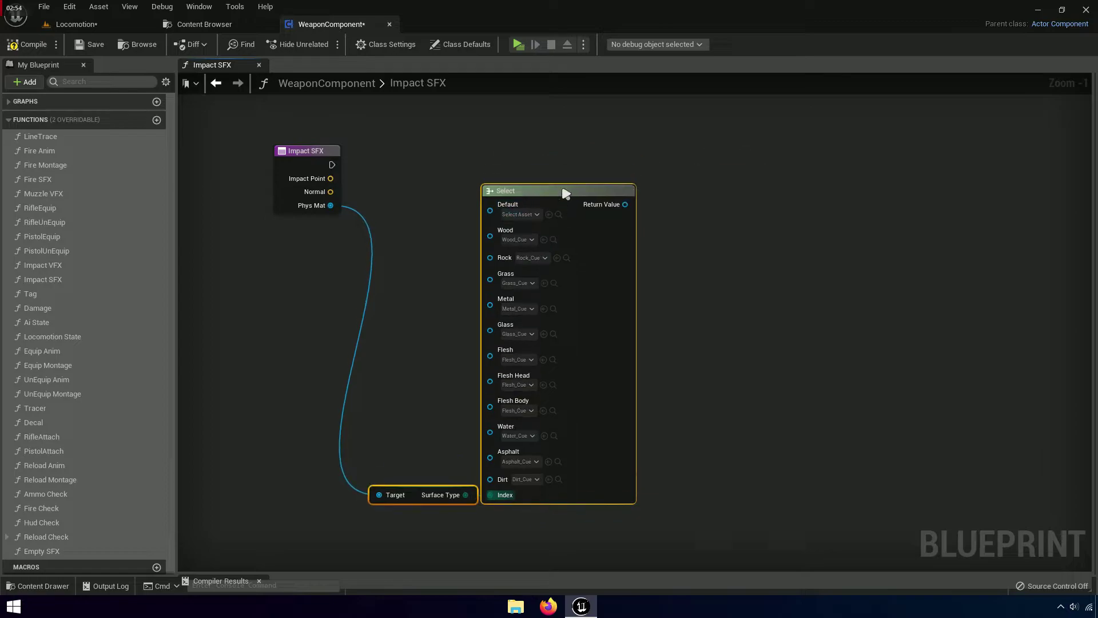
pyautogui.scroll(2, 412, 220)
pyautogui.scroll(3, 454, 245)
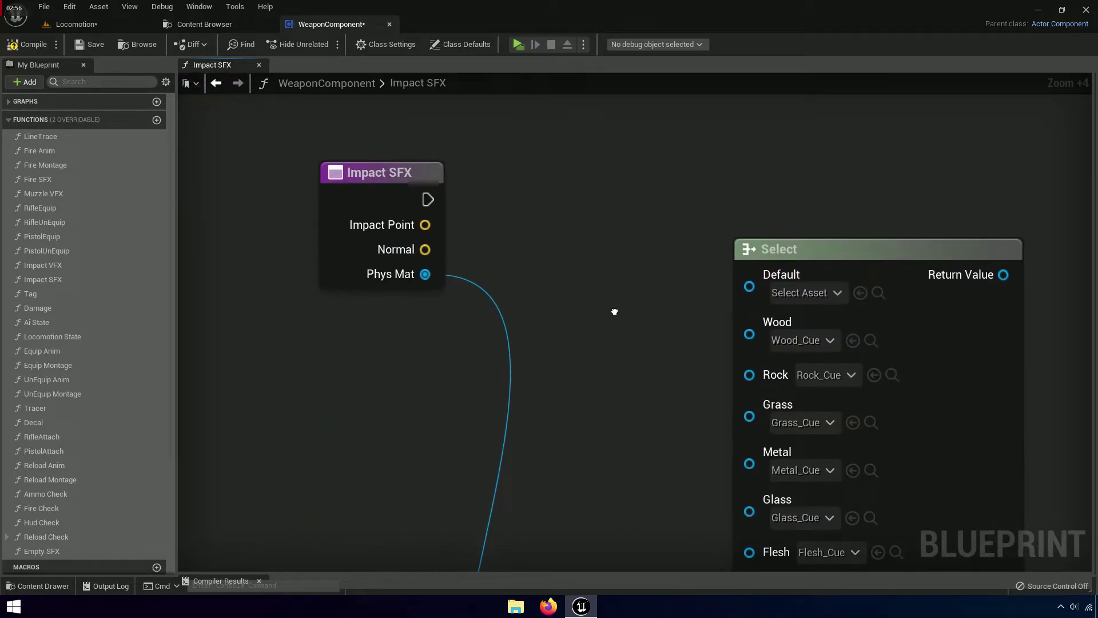
pyautogui.moveTo(613, 311); pyautogui.dragTo(520, 357, button='right')
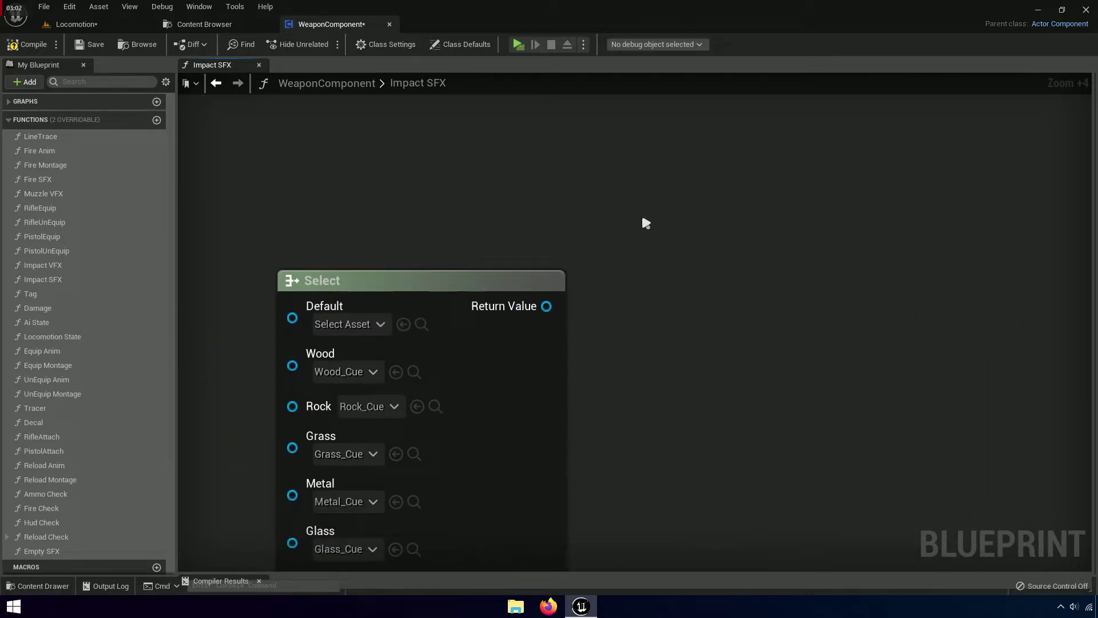
# Add a Spawn Sound at Location node beside the sound Select, found by searching 'spawn soun'
pyautogui.rightClick(645, 222)
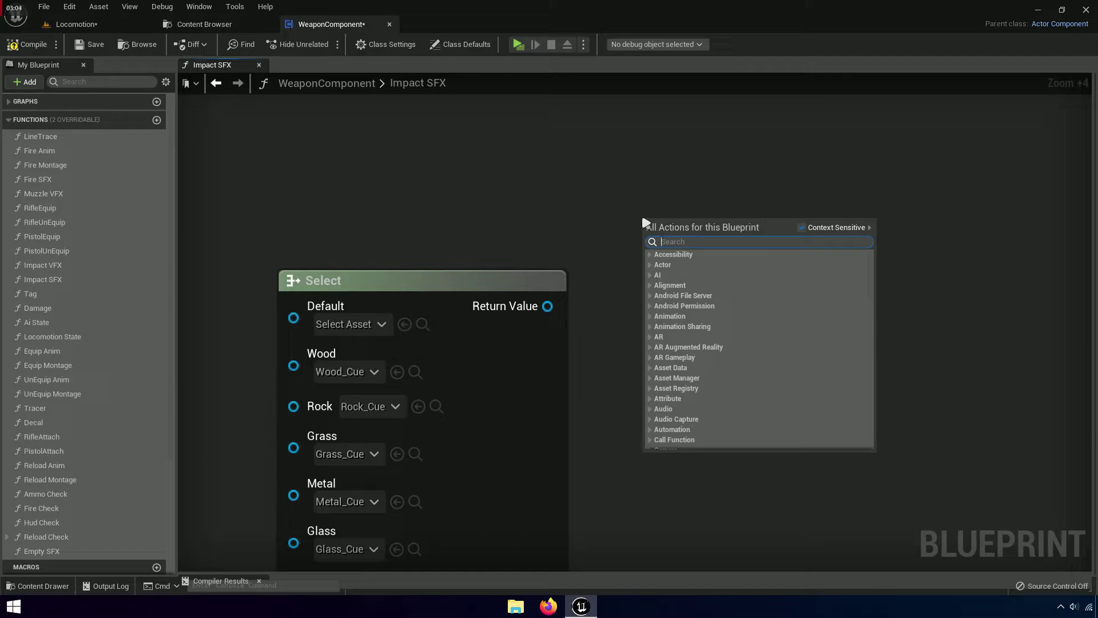
pyautogui.write('spawn s')
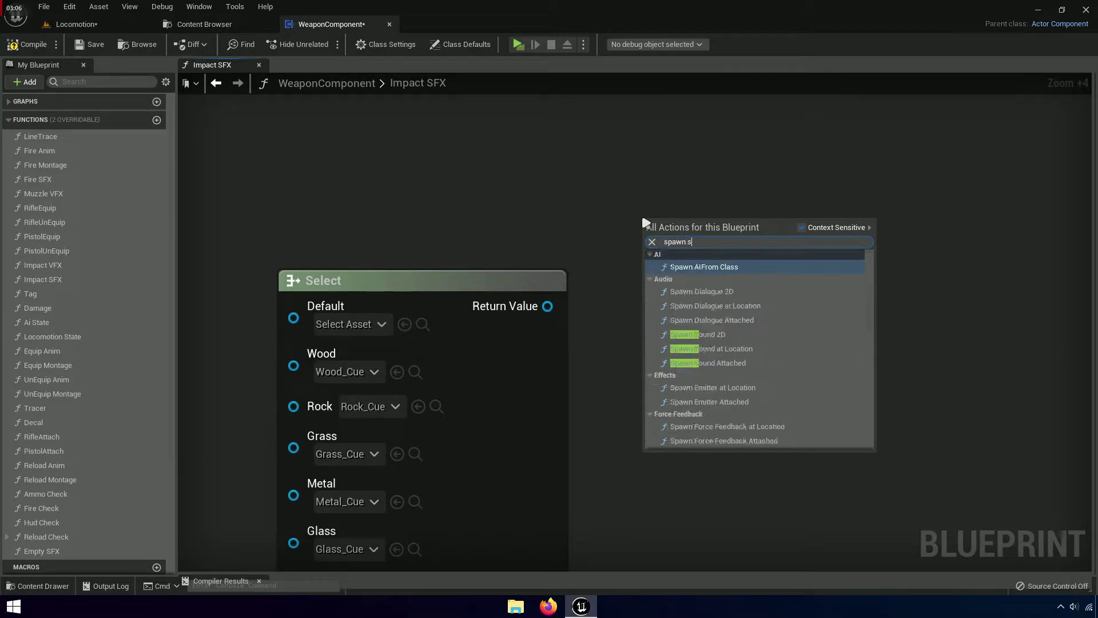
pyautogui.write('ound at location')
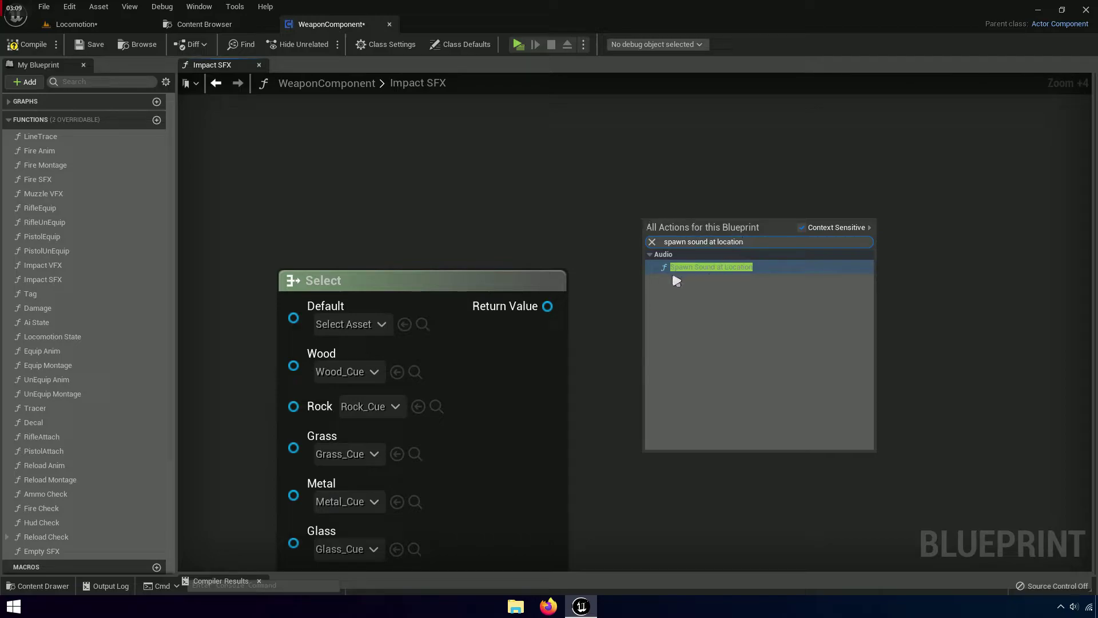
pyautogui.click(721, 268)
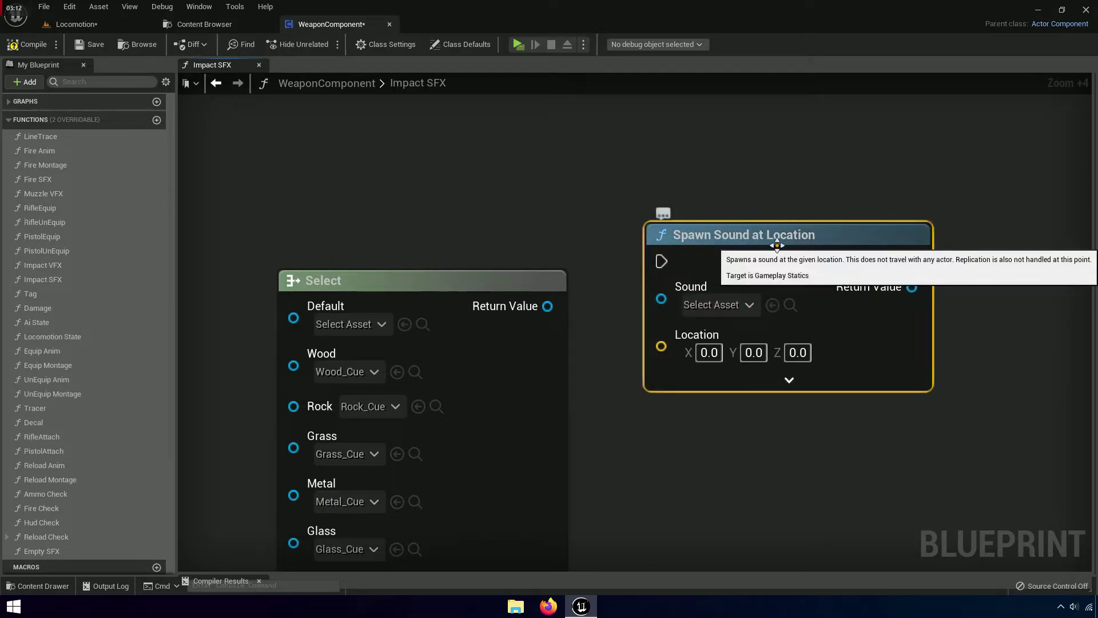
pyautogui.scroll(-1, 706, 466)
pyautogui.scroll(-3, 709, 400)
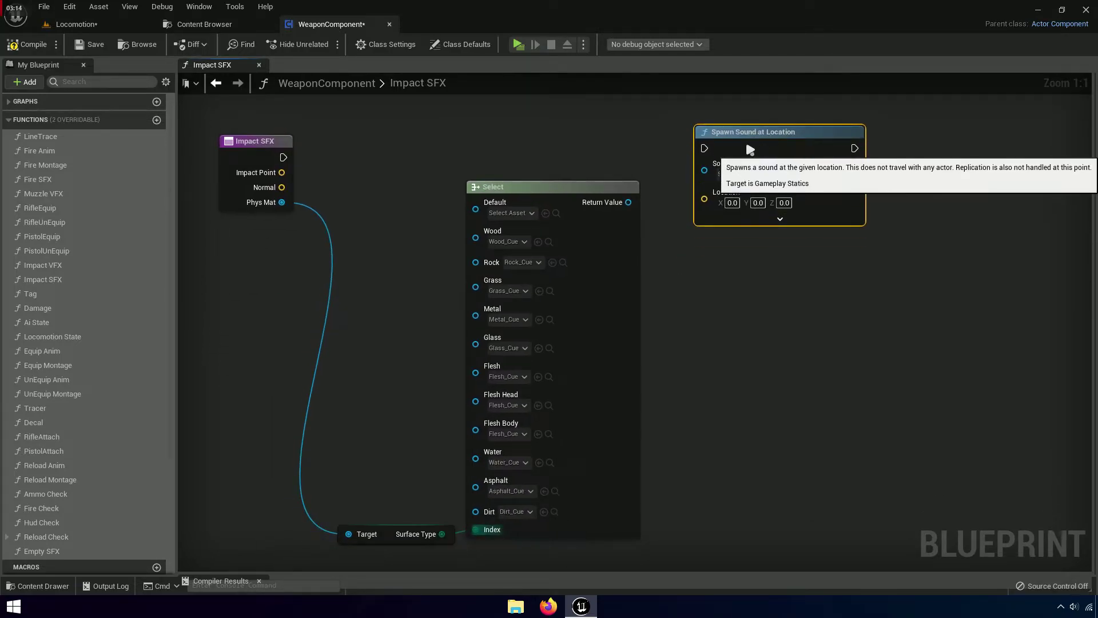
# Wire the Select's Return Value into Spawn Sound at Location's Sound pin
pyautogui.scroll(5, 708, 164)
pyautogui.moveTo(713, 142); pyautogui.dragTo(578, 198)
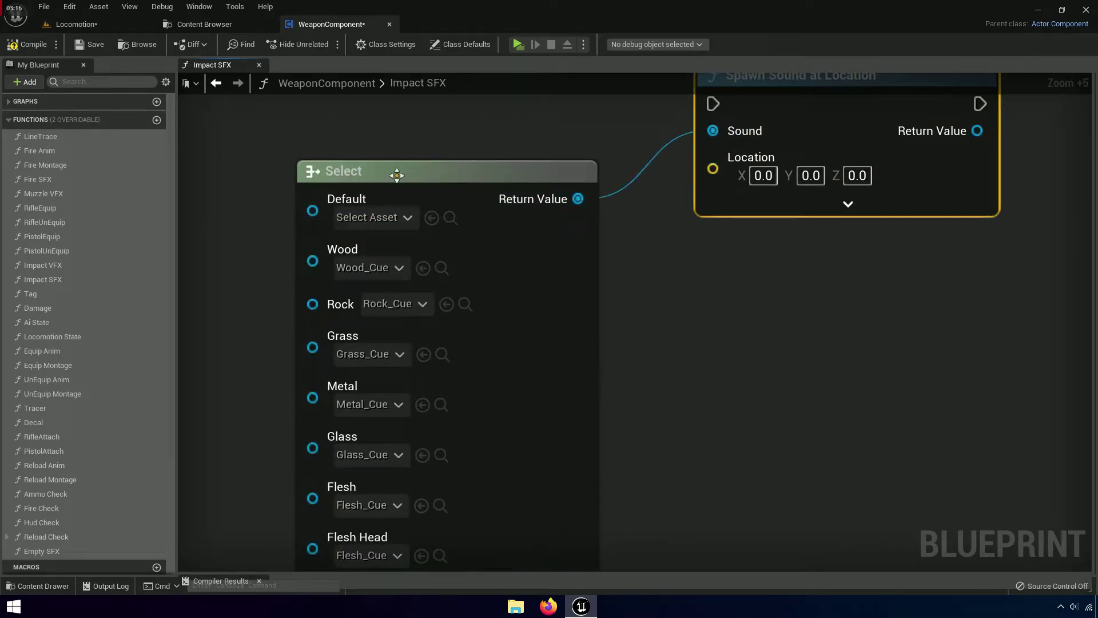
pyautogui.moveTo(527, 217); pyautogui.dragTo(507, 329, button='right')
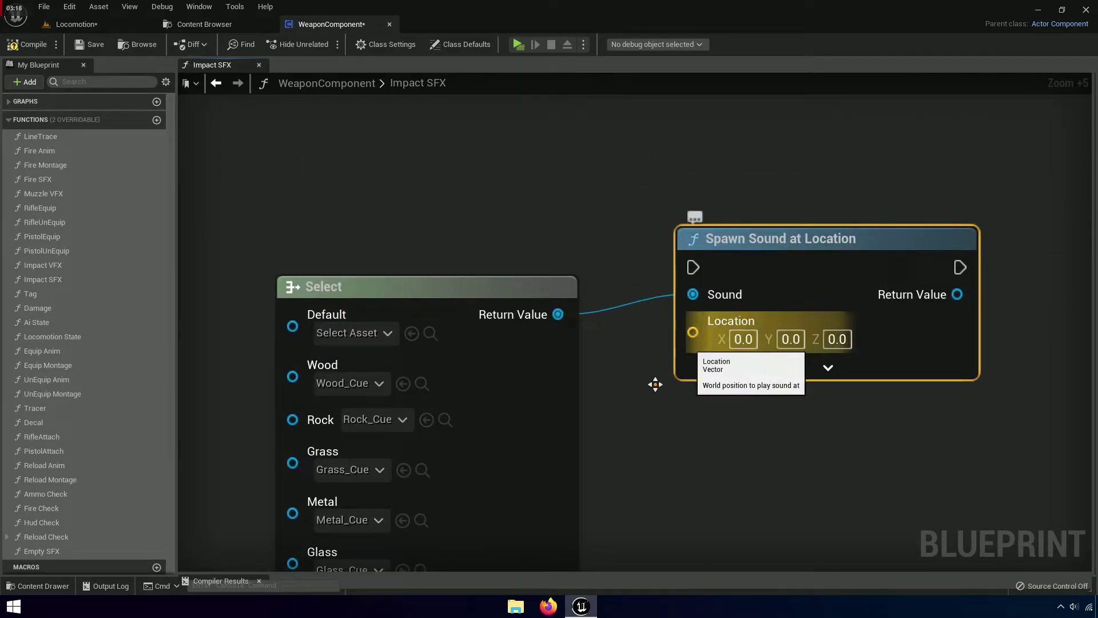
pyautogui.moveTo(658, 382); pyautogui.dragTo(1090, 337, button='right')
pyautogui.moveTo(583, 249); pyautogui.dragTo(580, 274, button='right')
# On the Impact SFX entry node, delete the Impact Point input and rename Normal to Location
pyautogui.click(444, 206)
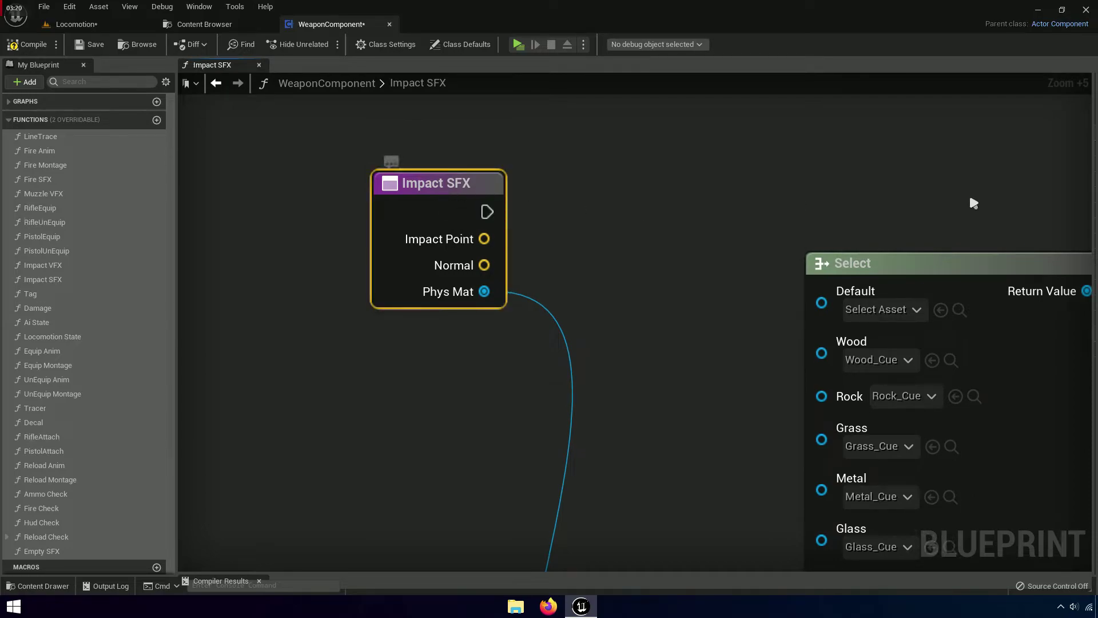
pyautogui.moveTo(1089, 165); pyautogui.dragTo(649, 207)
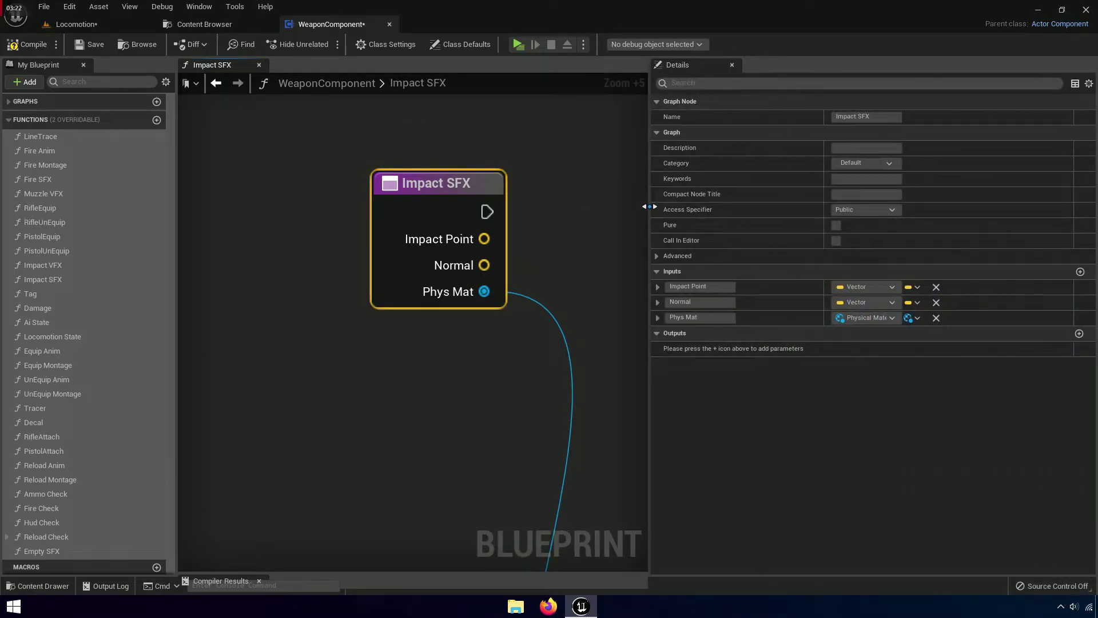
pyautogui.scroll(2, 625, 304)
pyautogui.moveTo(600, 265); pyautogui.dragTo(632, 309, button='right')
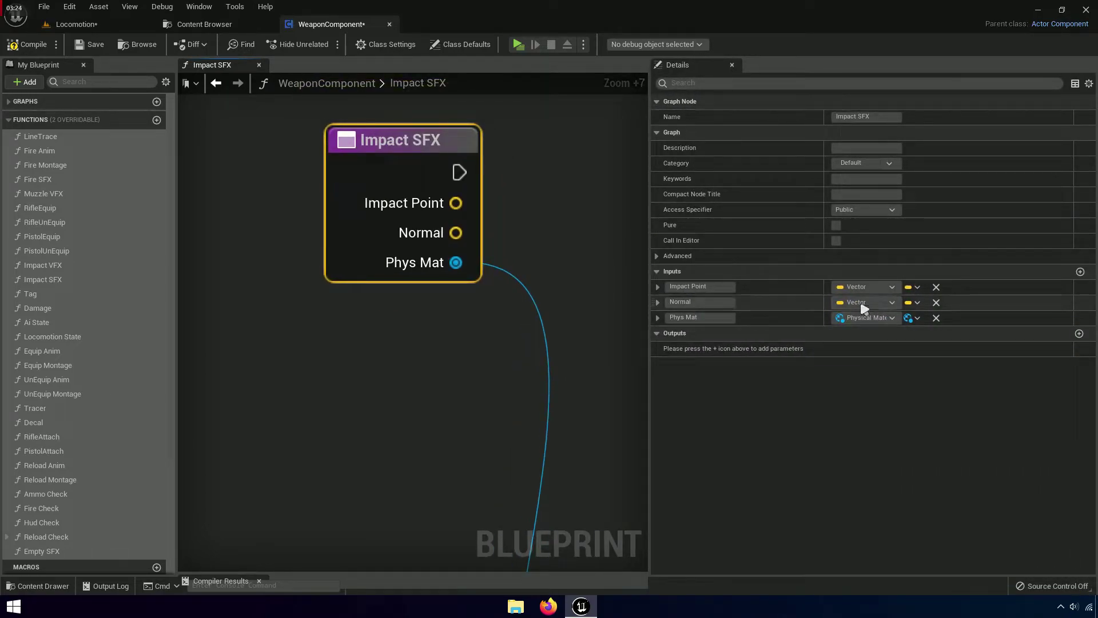
pyautogui.click(937, 287)
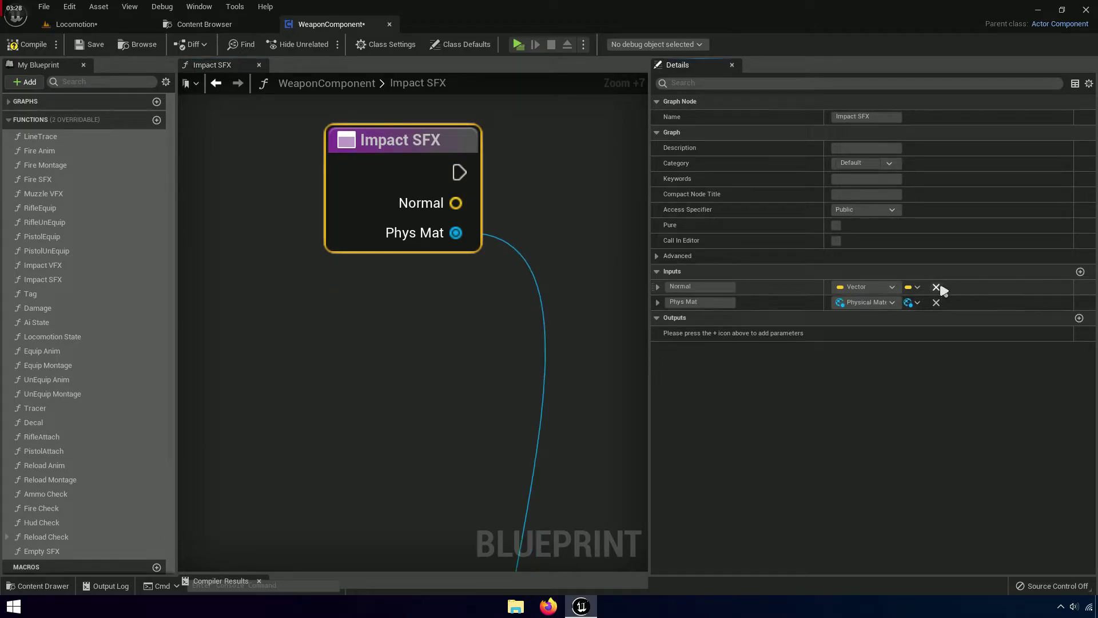
pyautogui.click(697, 287)
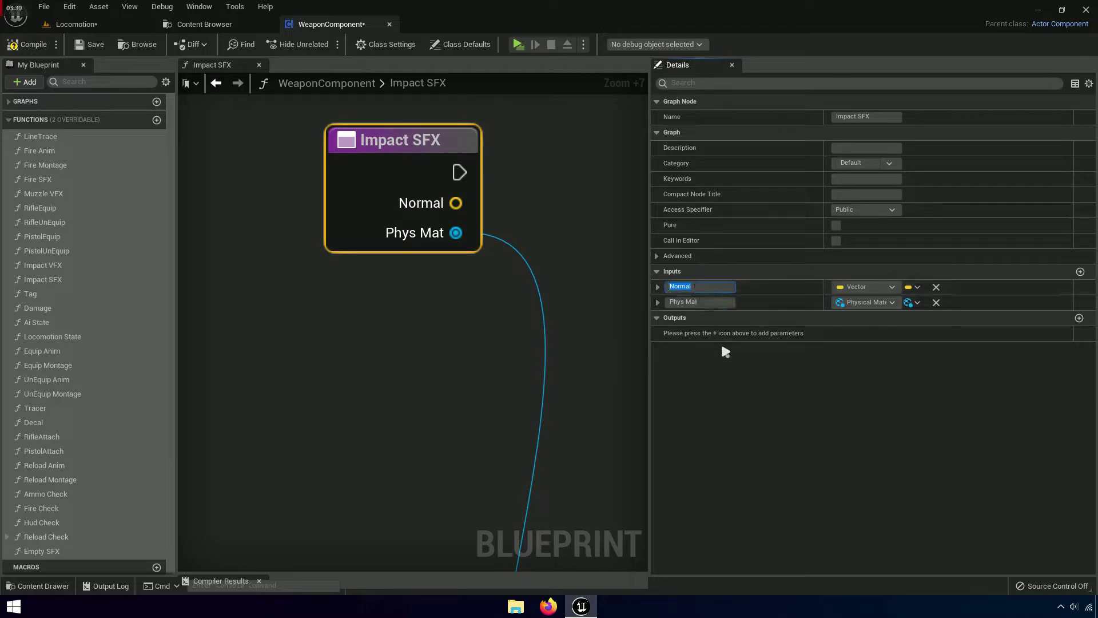
pyautogui.write('LK')
pyautogui.press('BackSpace')
pyautogui.write('ocation')
pyautogui.press('Return')
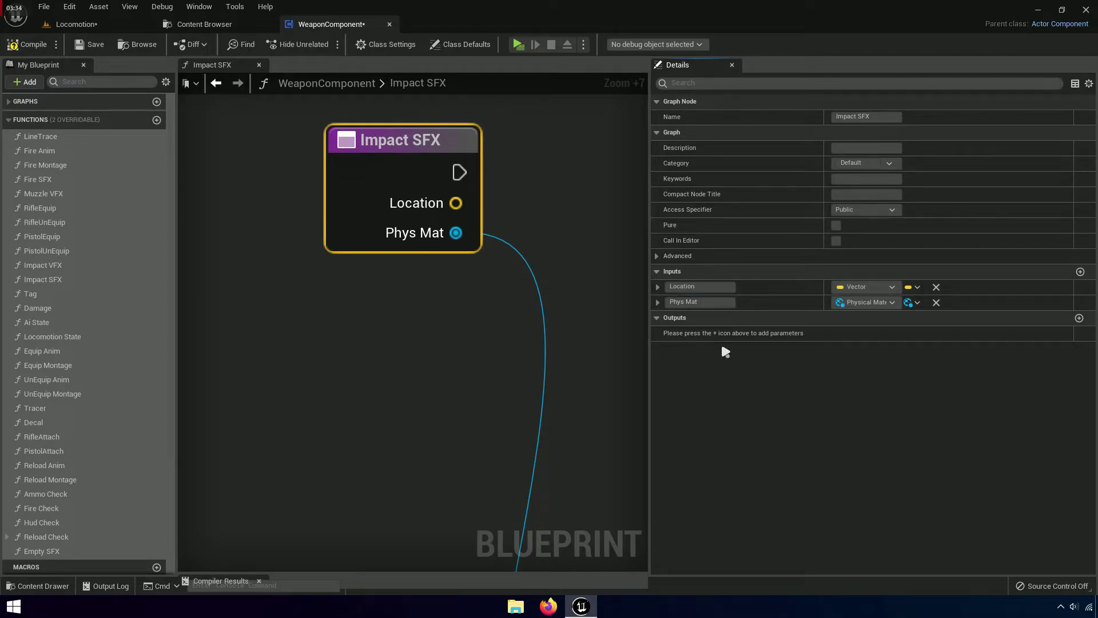
# Connect Impact SFX's Location output to Spawn Sound at Location's Location input
pyautogui.moveTo(649, 354); pyautogui.dragTo(1095, 355)
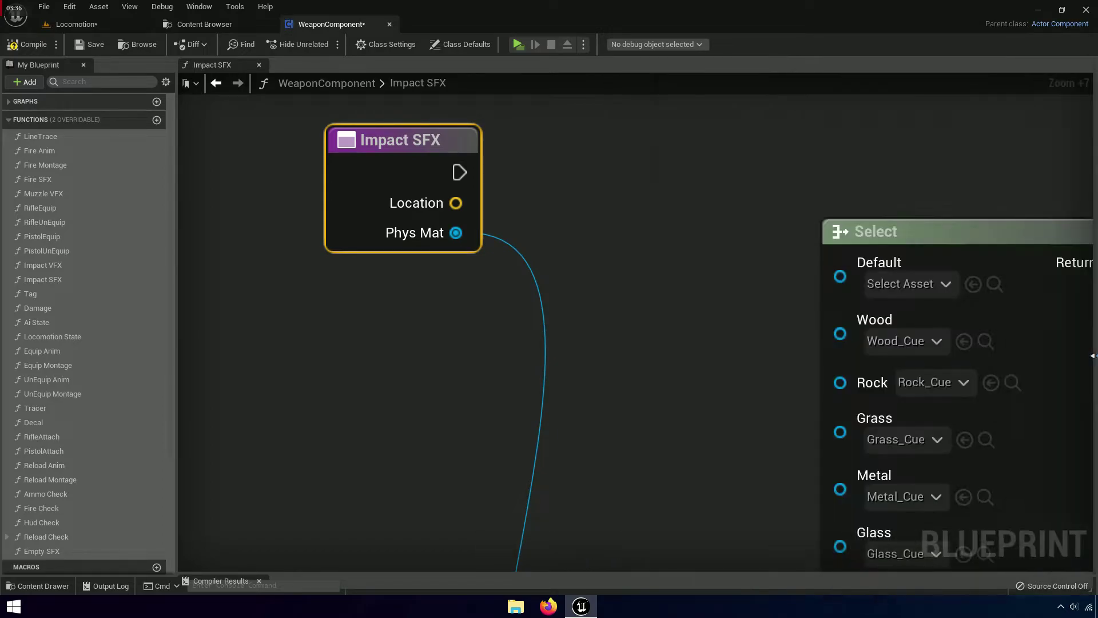
pyautogui.moveTo(789, 366); pyautogui.dragTo(573, 389, button='right')
pyautogui.scroll(-5, 573, 389)
pyautogui.scroll(-3, 673, 254)
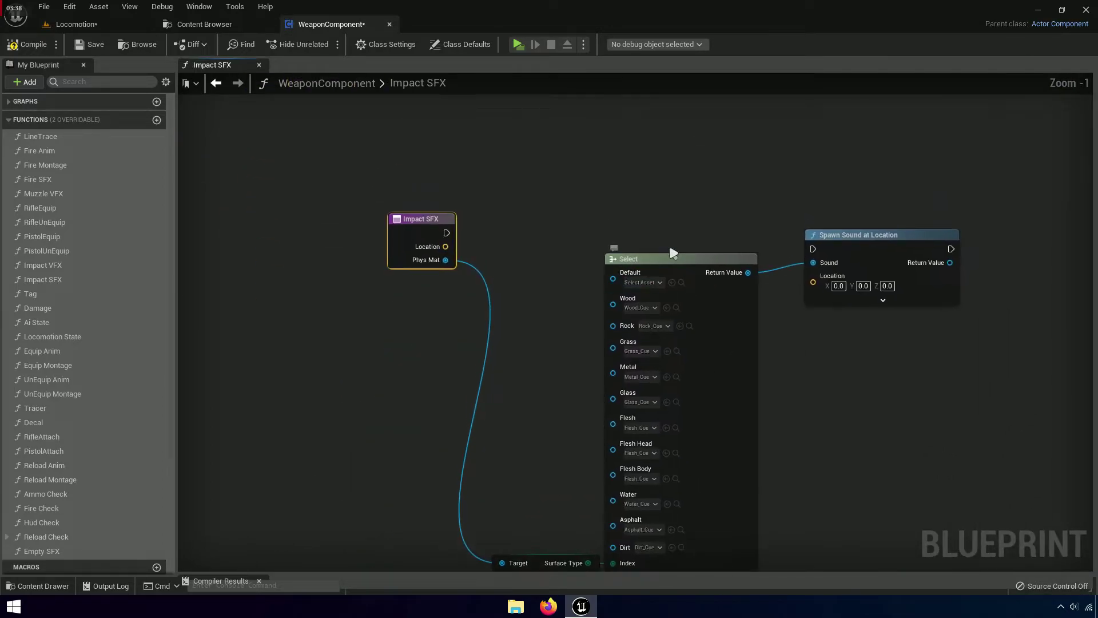
pyautogui.moveTo(760, 299); pyautogui.dragTo(667, 436, button='right')
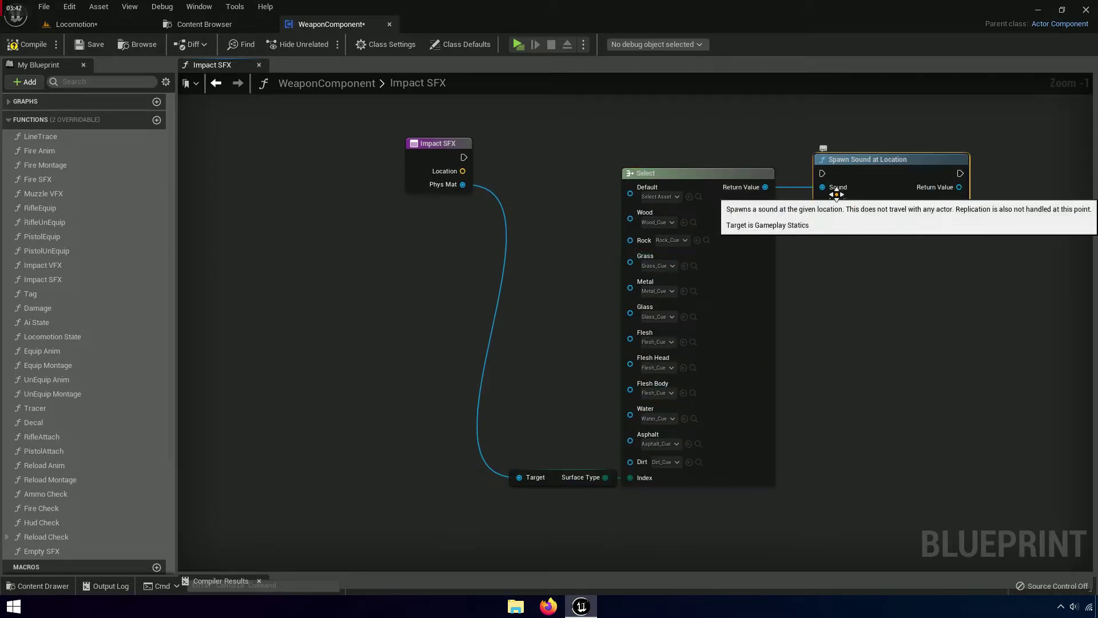
pyautogui.moveTo(880, 159); pyautogui.dragTo(873, 159)
pyautogui.moveTo(822, 206); pyautogui.dragTo(503, 141)
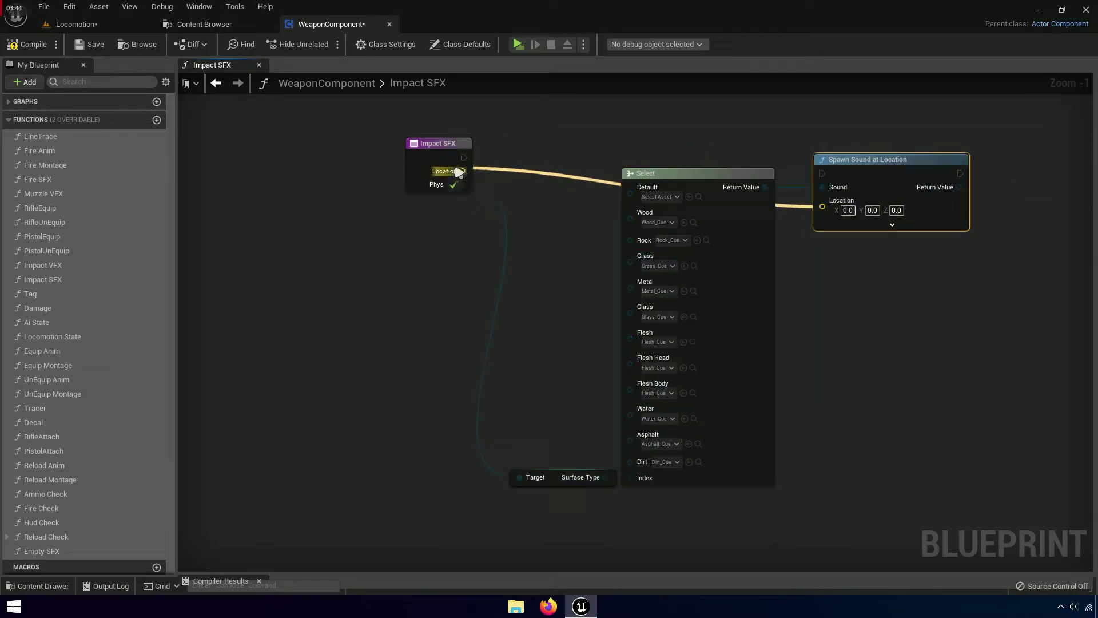
pyautogui.moveTo(459, 171); pyautogui.dragTo(461, 171)
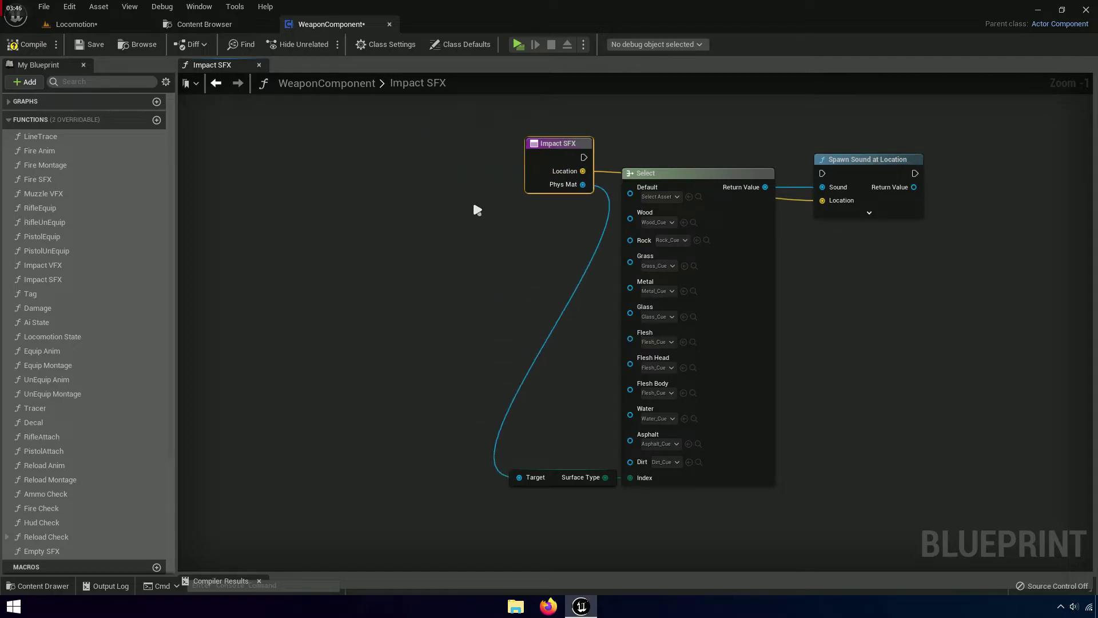
# Place Impact SFX beside the Select node, straighten the Location wire and nudge the nodes
pyautogui.moveTo(487, 121); pyautogui.dragTo(981, 265)
pyautogui.press('q')
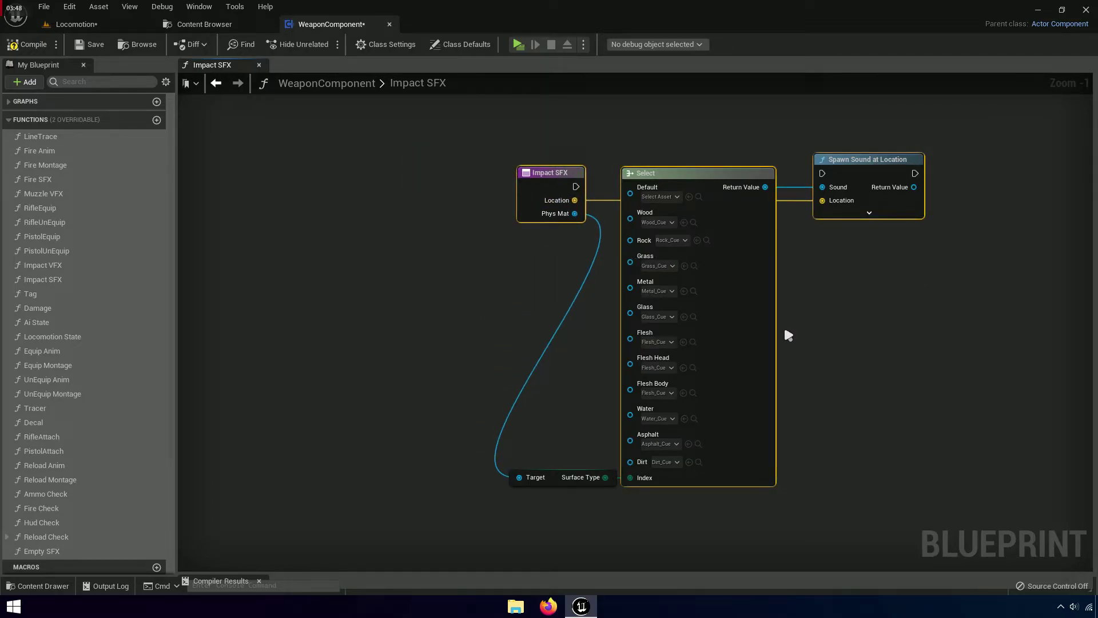
pyautogui.scroll(3, 669, 397)
pyautogui.scroll(-3, 568, 323)
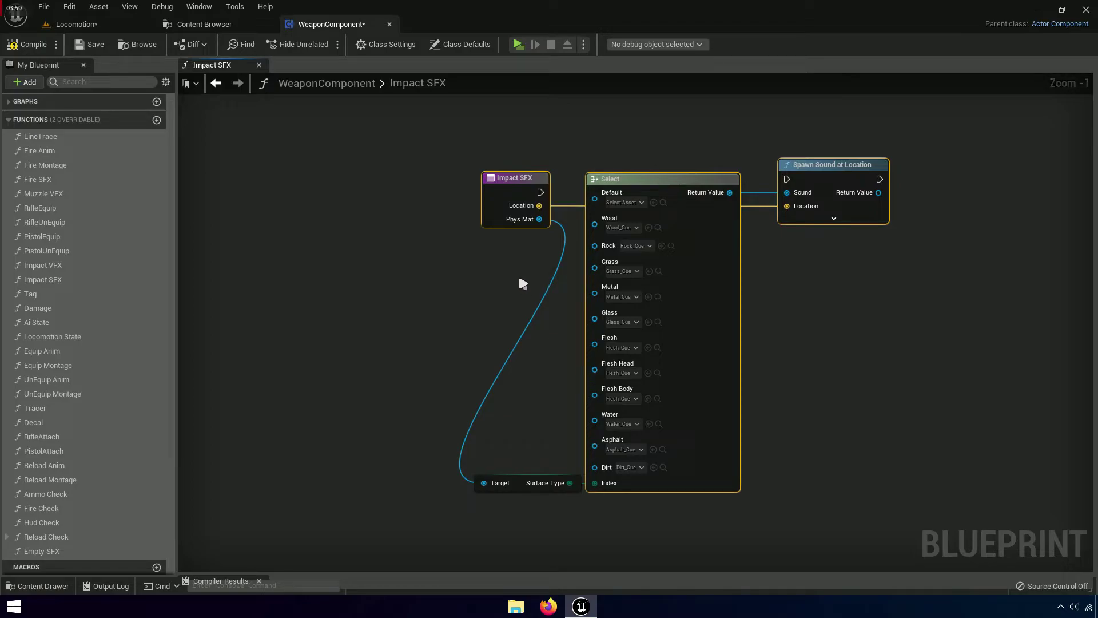
pyautogui.moveTo(532, 223)
pyautogui.mouseDown()
pyautogui.moveTo(467, 224)
pyautogui.moveTo(498, 265)
pyautogui.mouseUp()
pyautogui.moveTo(572, 436)
pyautogui.mouseDown()
pyautogui.moveTo(644, 510)
pyautogui.moveTo(668, 486)
pyautogui.mouseUp()
pyautogui.scroll(5, 776, 256)
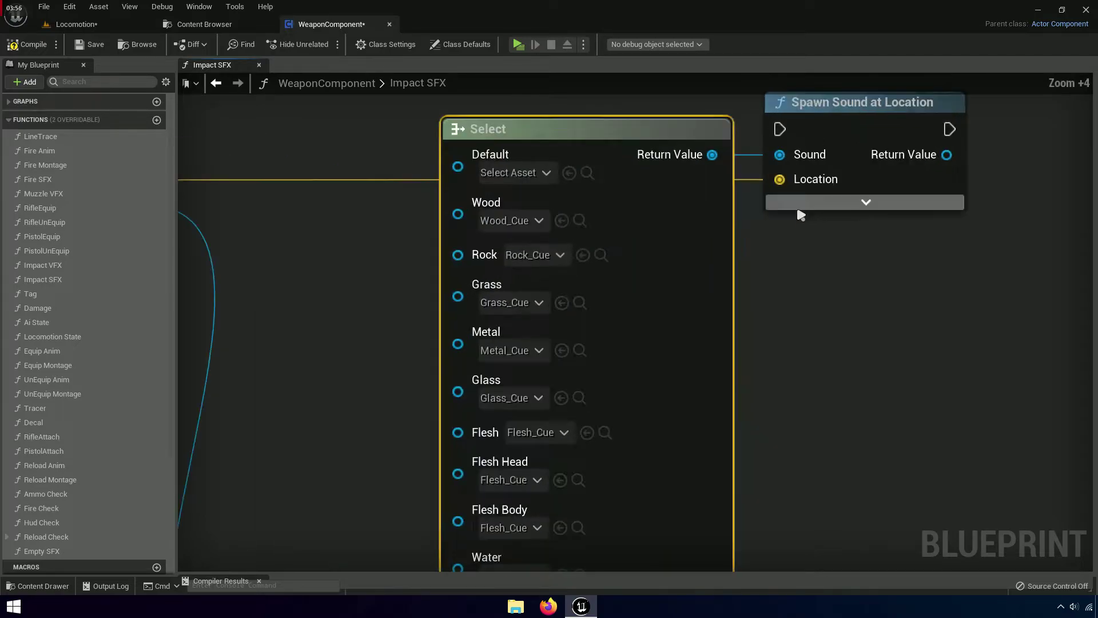
pyautogui.moveTo(796, 213); pyautogui.dragTo(826, 351, button='right')
pyautogui.click(826, 351)
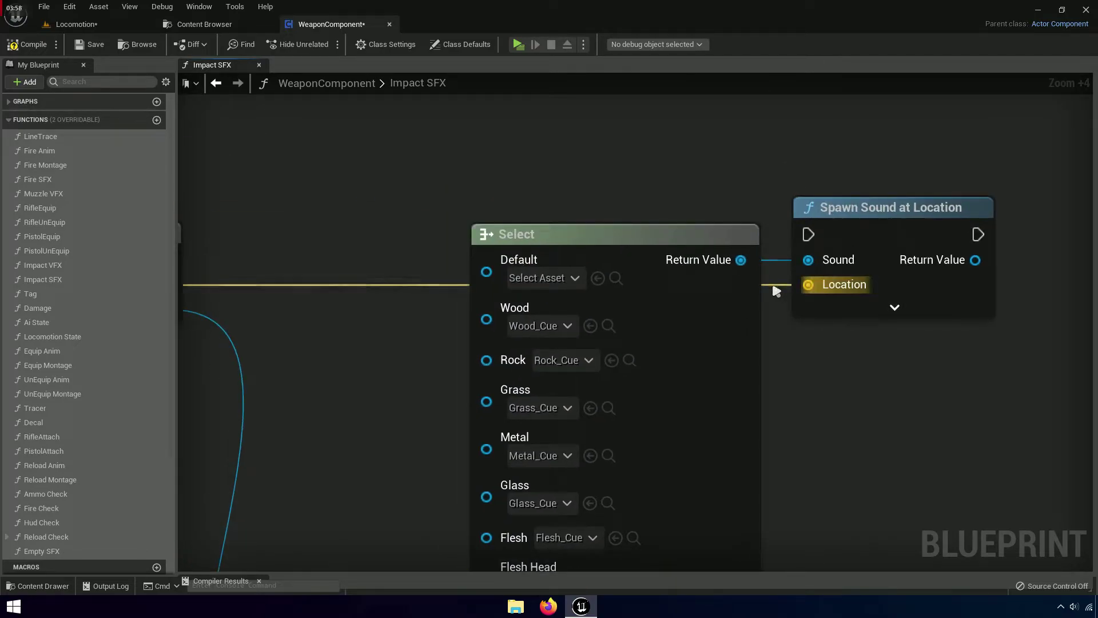
# Add two reroute points on the Location wire, lift it above Select and level it
pyautogui.doubleClick(772, 284)
pyautogui.moveTo(772, 284); pyautogui.dragTo(734, 203)
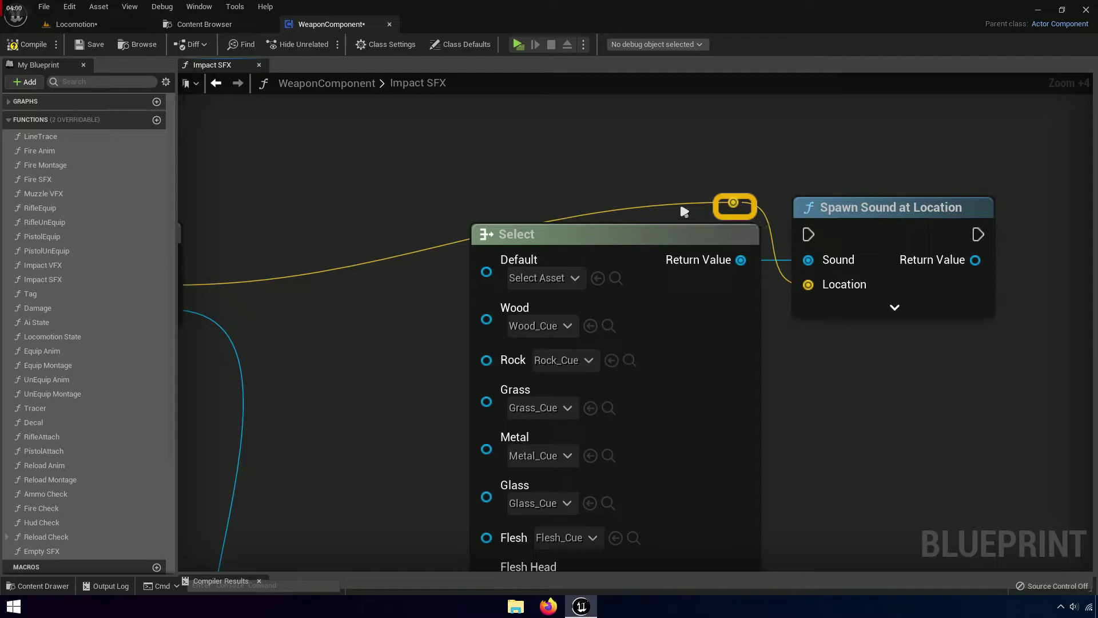
pyautogui.moveTo(681, 209); pyautogui.dragTo(865, 210, button='right')
pyautogui.doubleClick(854, 201)
pyautogui.moveTo(854, 202); pyautogui.dragTo(438, 221)
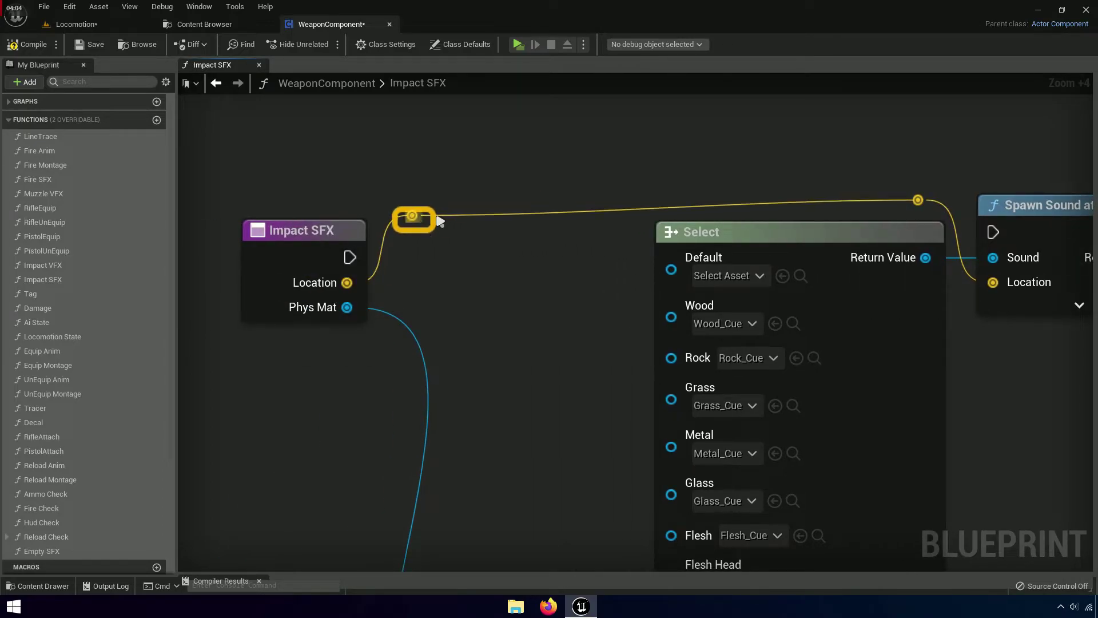
pyautogui.press('q')
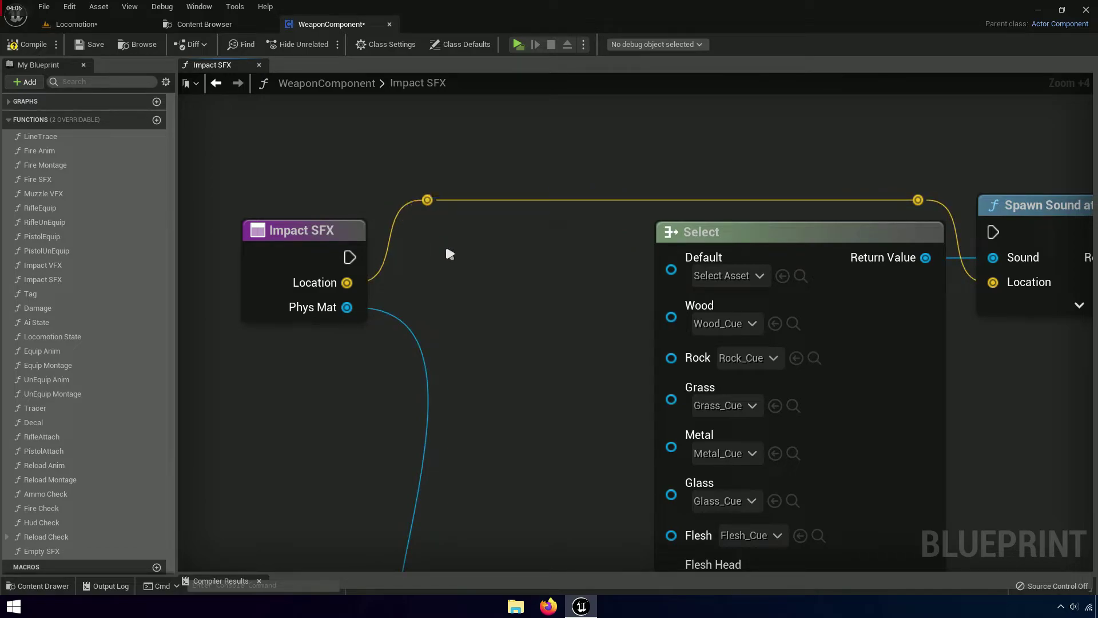
# Wire Impact SFX's execution to Spawn Sound at Location, align them, and reroute the exec wire above Select
pyautogui.moveTo(349, 257); pyautogui.dragTo(992, 232)
pyautogui.scroll(-3, 681, 318)
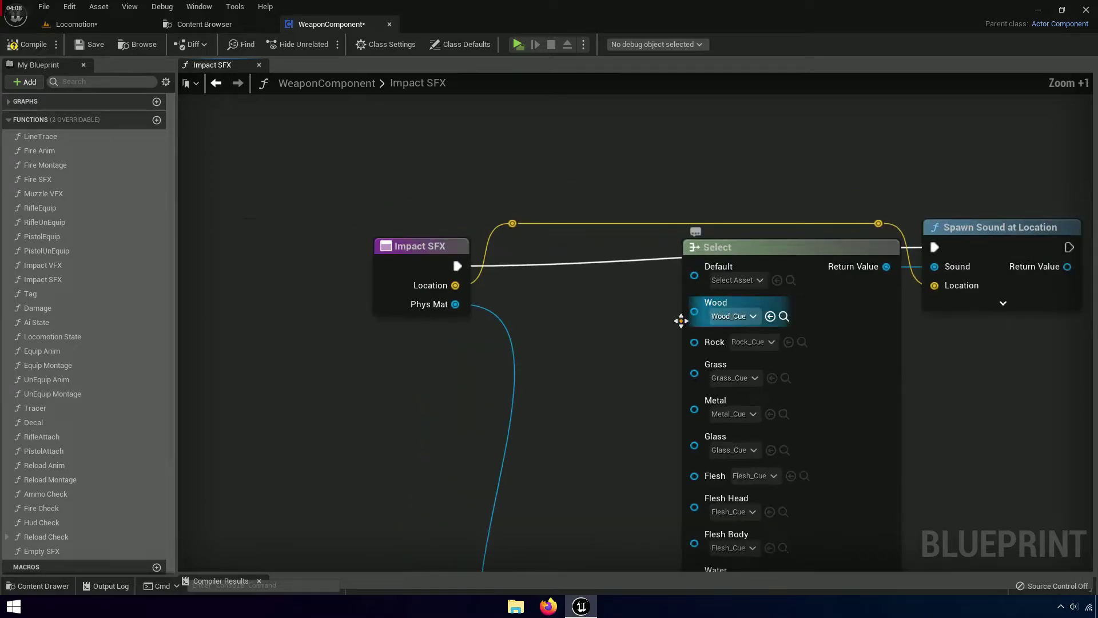
pyautogui.hotkey('shift', 'w')
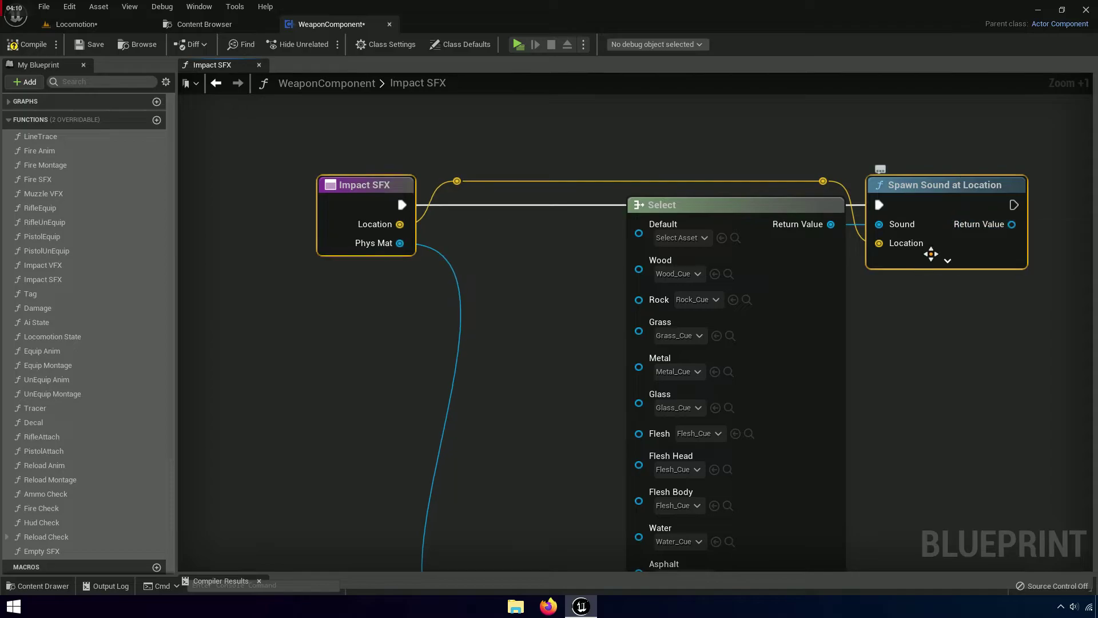
pyautogui.click(933, 310)
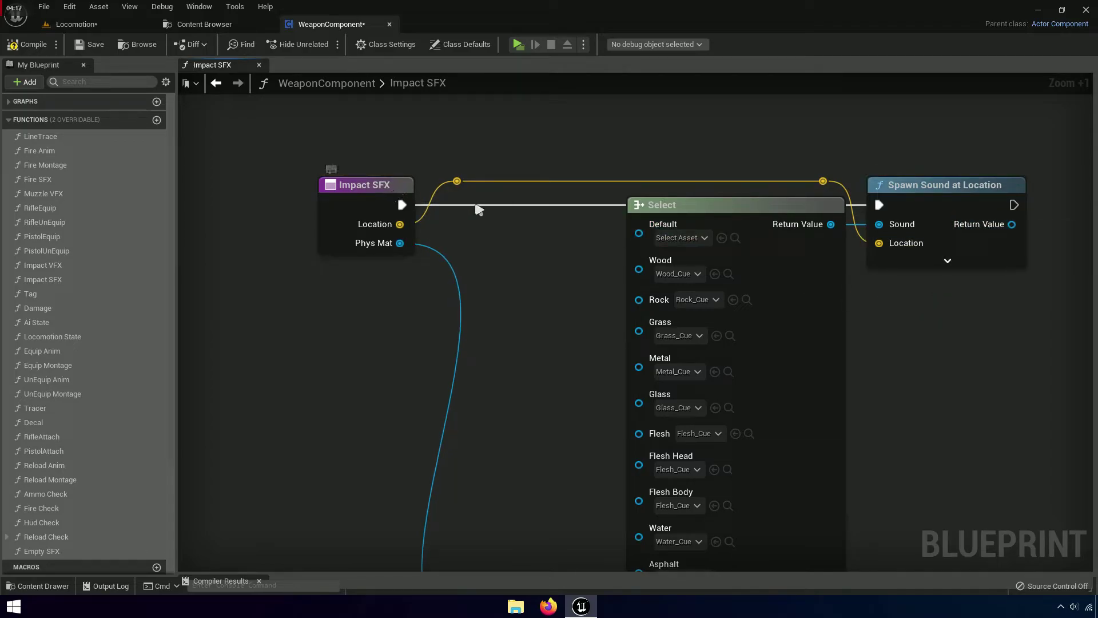
pyautogui.doubleClick(475, 205)
pyautogui.moveTo(481, 207); pyautogui.dragTo(455, 174)
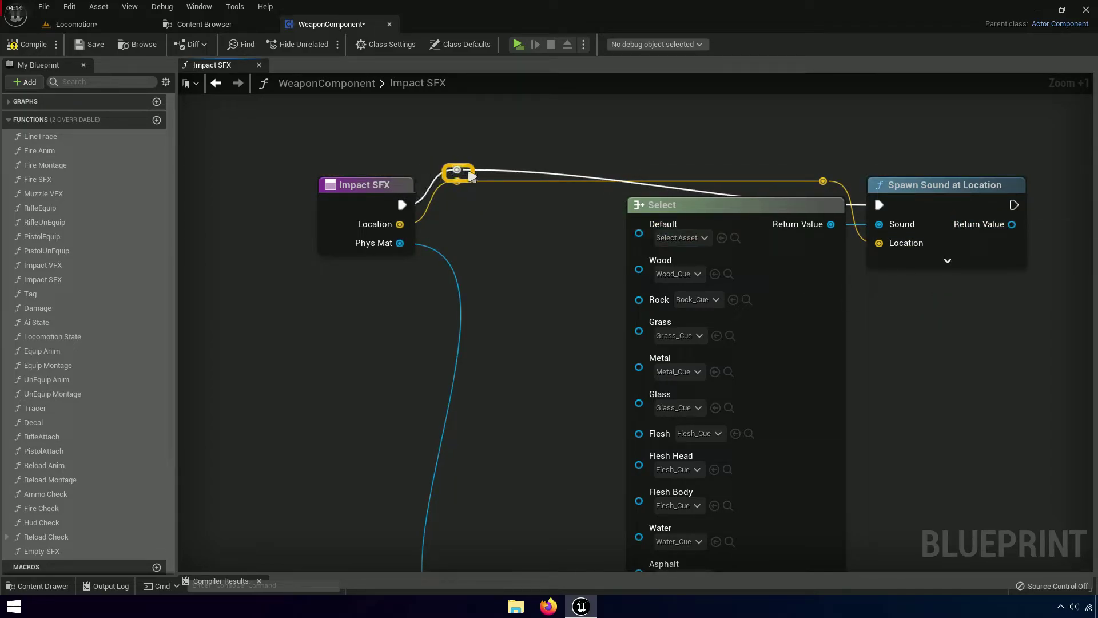
# Add a second execution-wire reroute near Spawn Sound at Location and nudge the Select node left
pyautogui.doubleClick(522, 171)
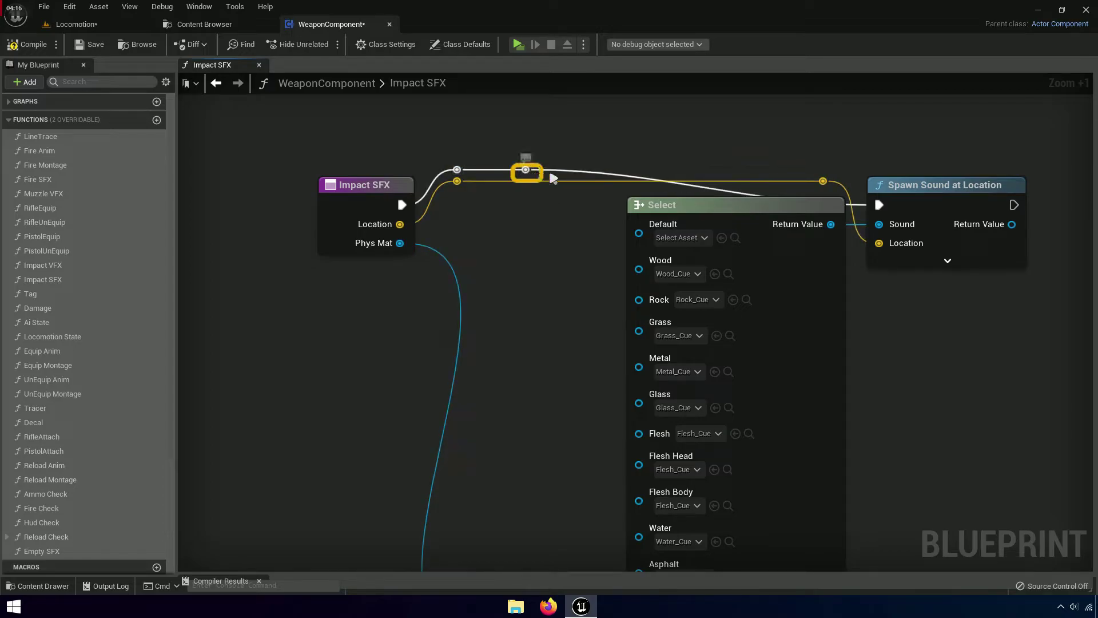
pyautogui.moveTo(524, 172); pyautogui.dragTo(846, 177)
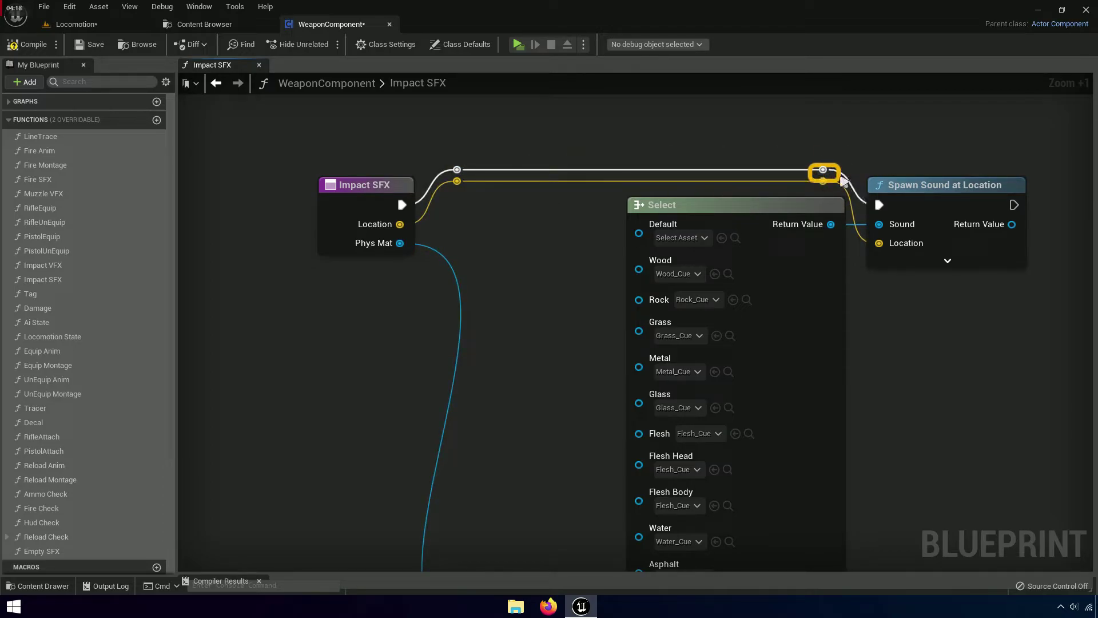
pyautogui.click(773, 201)
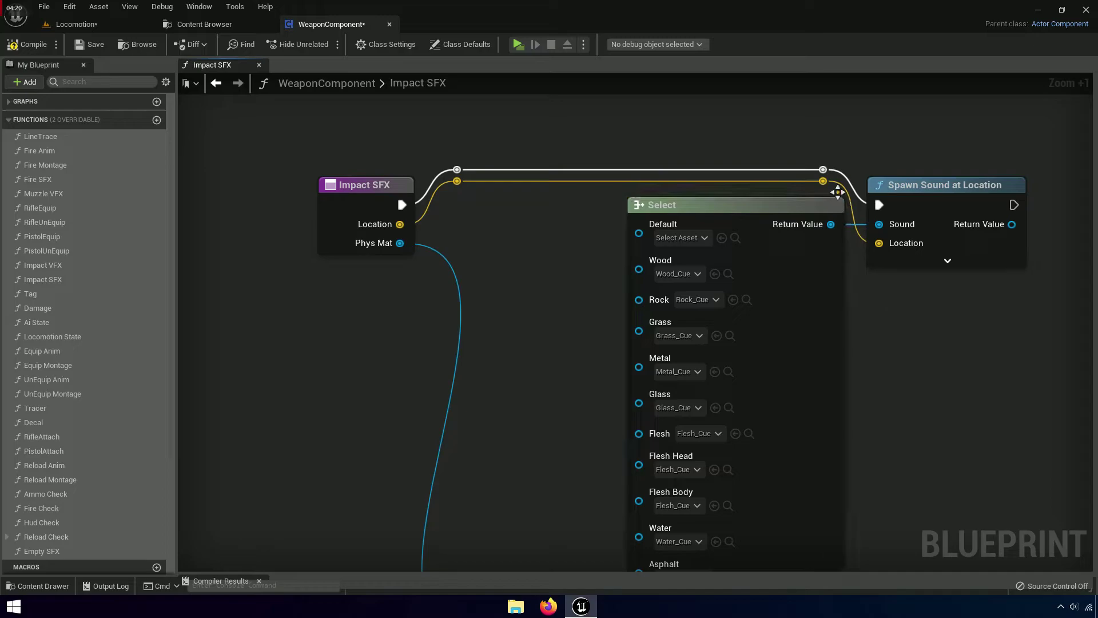
pyautogui.moveTo(845, 314); pyautogui.dragTo(844, 307)
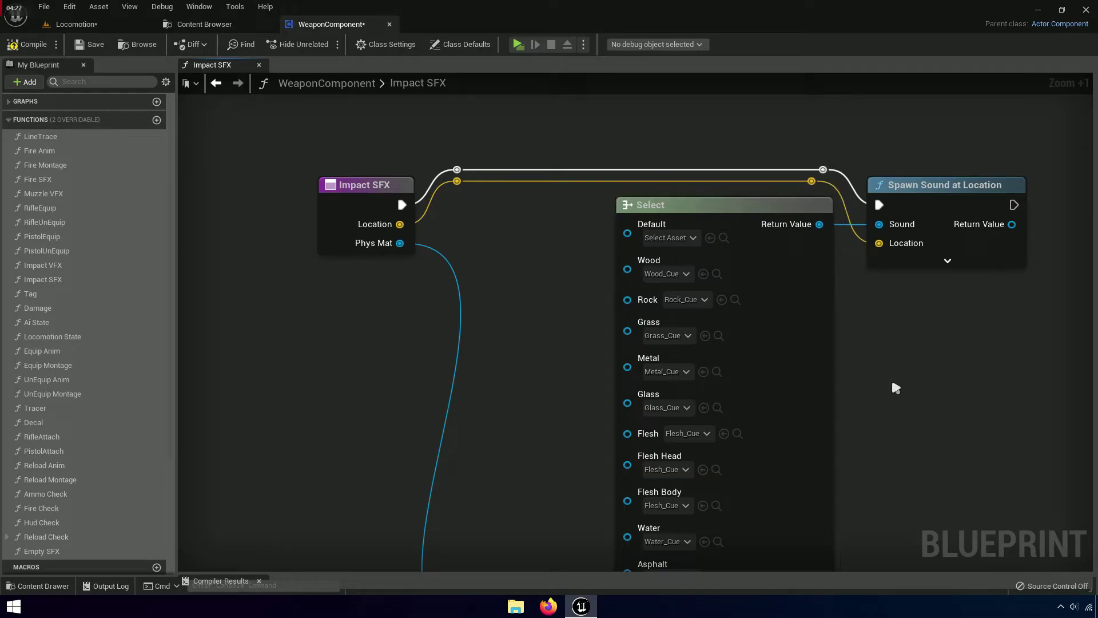
# Line up Surface Type with Select's Index input, shift Impact SFX left, then compile and save WeaponComponent
pyautogui.moveTo(891, 376); pyautogui.dragTo(882, 177, button='right')
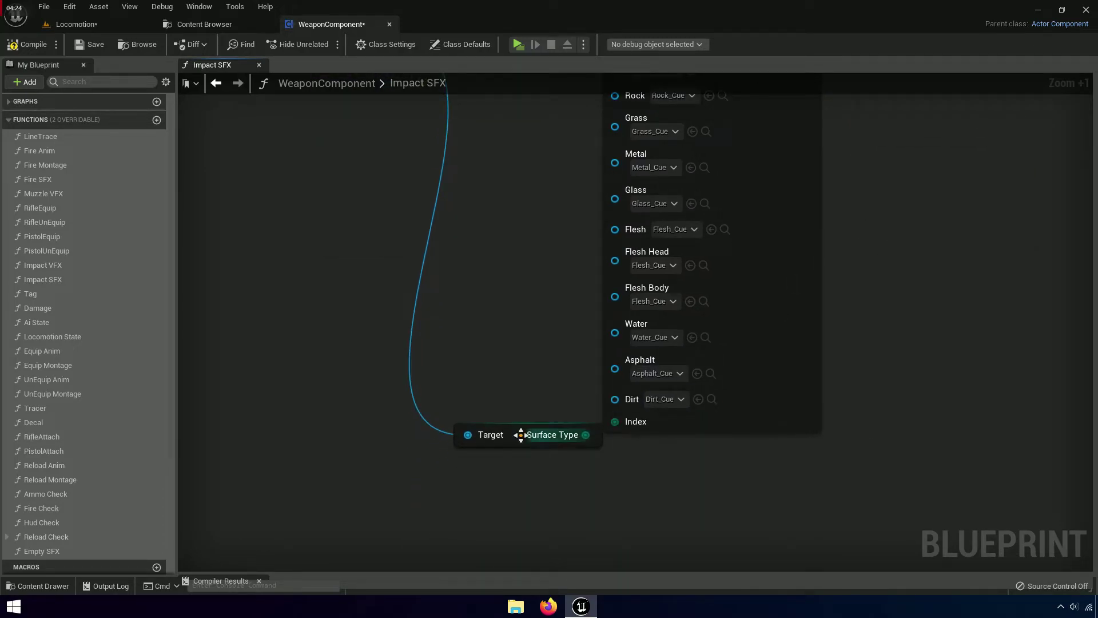
pyautogui.scroll(-3, 554, 463)
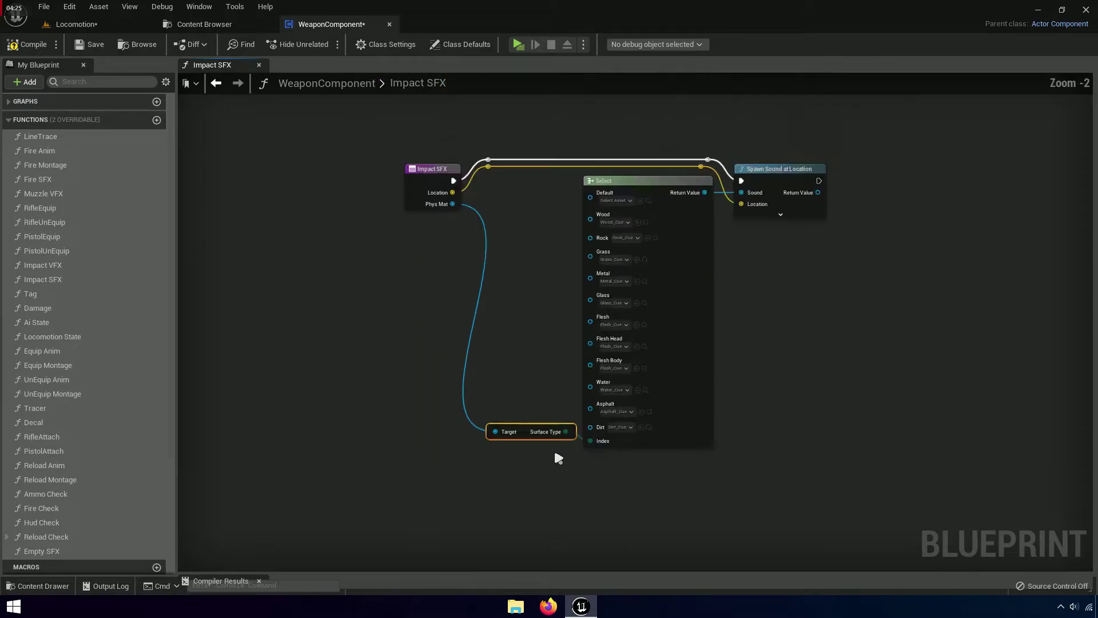
pyautogui.moveTo(557, 458); pyautogui.dragTo(549, 492, button='right')
pyautogui.moveTo(512, 501); pyautogui.dragTo(638, 447)
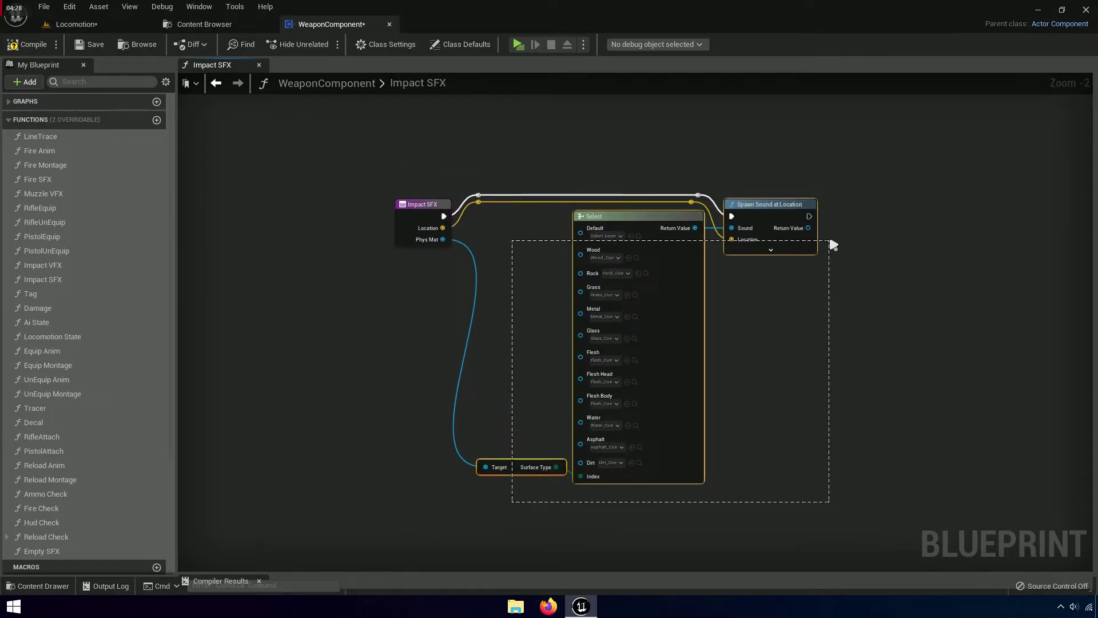
pyautogui.press('q')
pyautogui.click(821, 319)
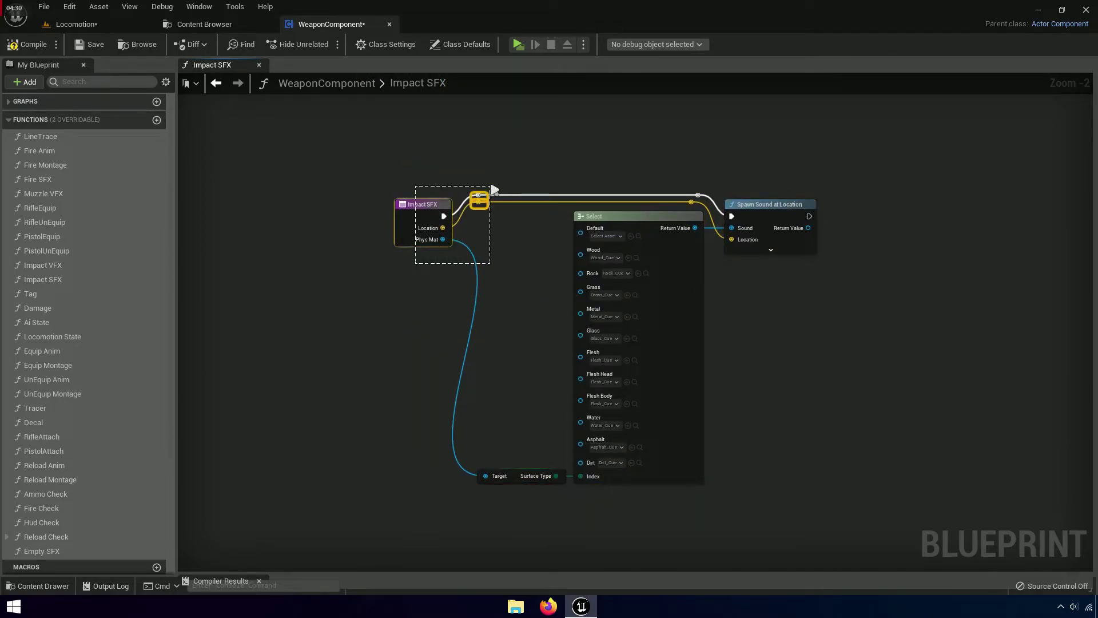
pyautogui.moveTo(494, 191); pyautogui.dragTo(490, 196)
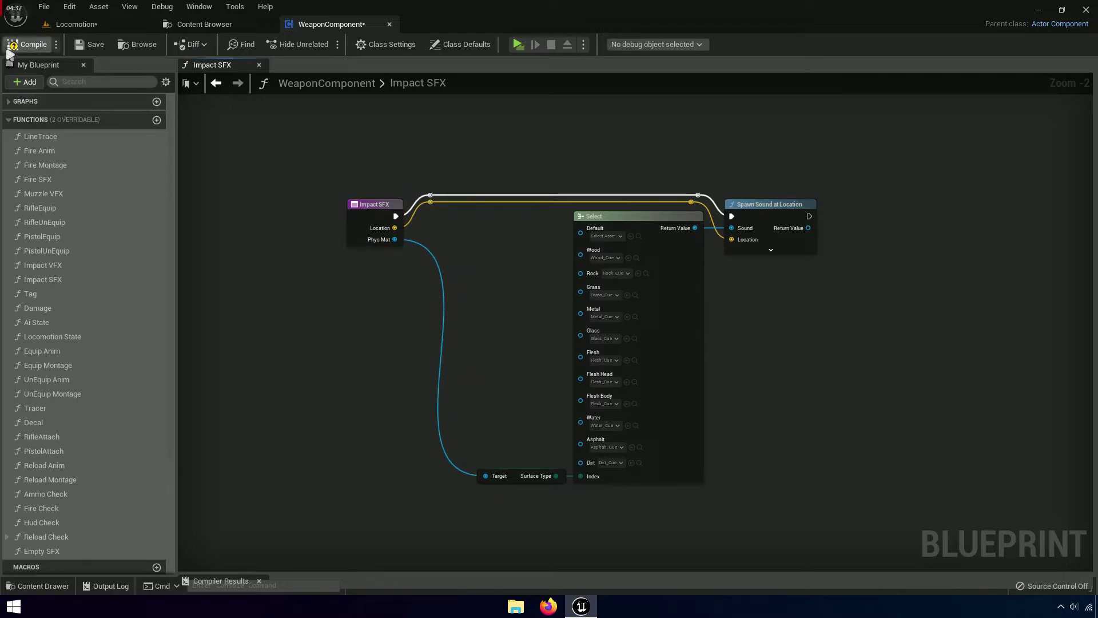
pyautogui.click(27, 44)
pyautogui.click(90, 44)
# Inspect and collapse Spawn Sound at Location's extra inputs, then close the Impact SFX graph
pyautogui.scroll(1, 451, 284)
pyautogui.scroll(2, 389, 276)
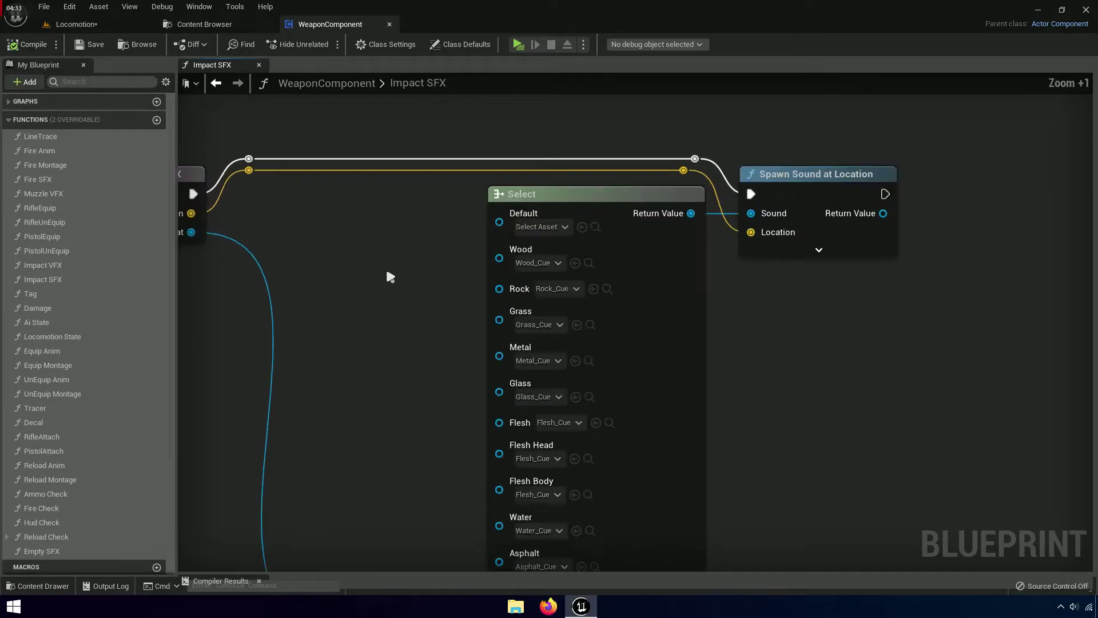
pyautogui.moveTo(388, 277); pyautogui.dragTo(329, 280, button='right')
pyautogui.moveTo(732, 312); pyautogui.dragTo(862, 333, button='right')
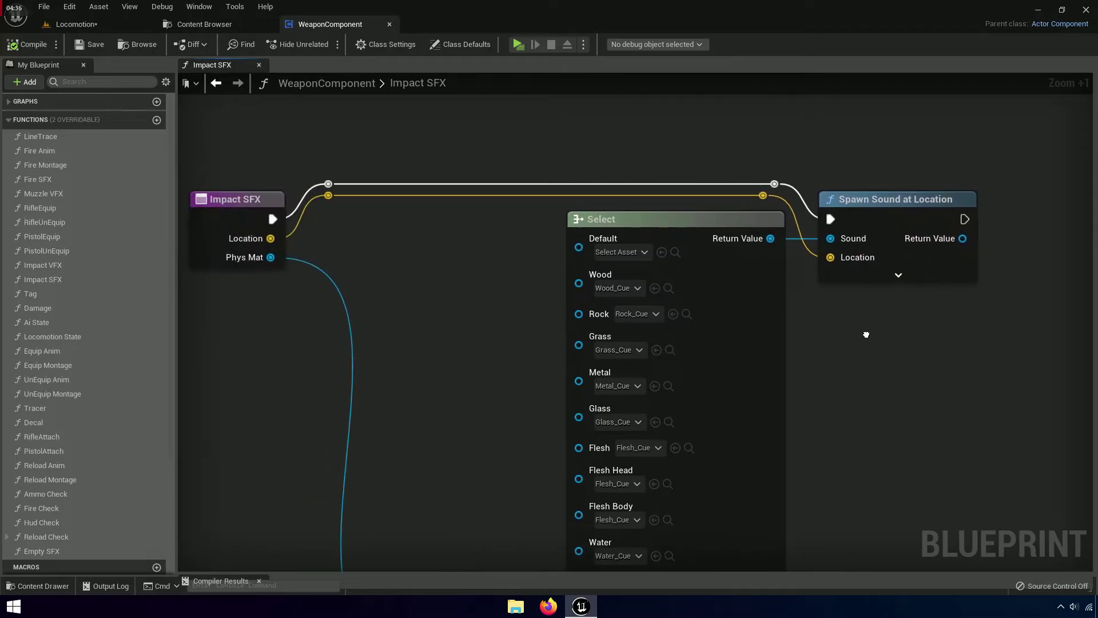
pyautogui.click(897, 275)
pyautogui.moveTo(1033, 450); pyautogui.dragTo(982, 437, button='right')
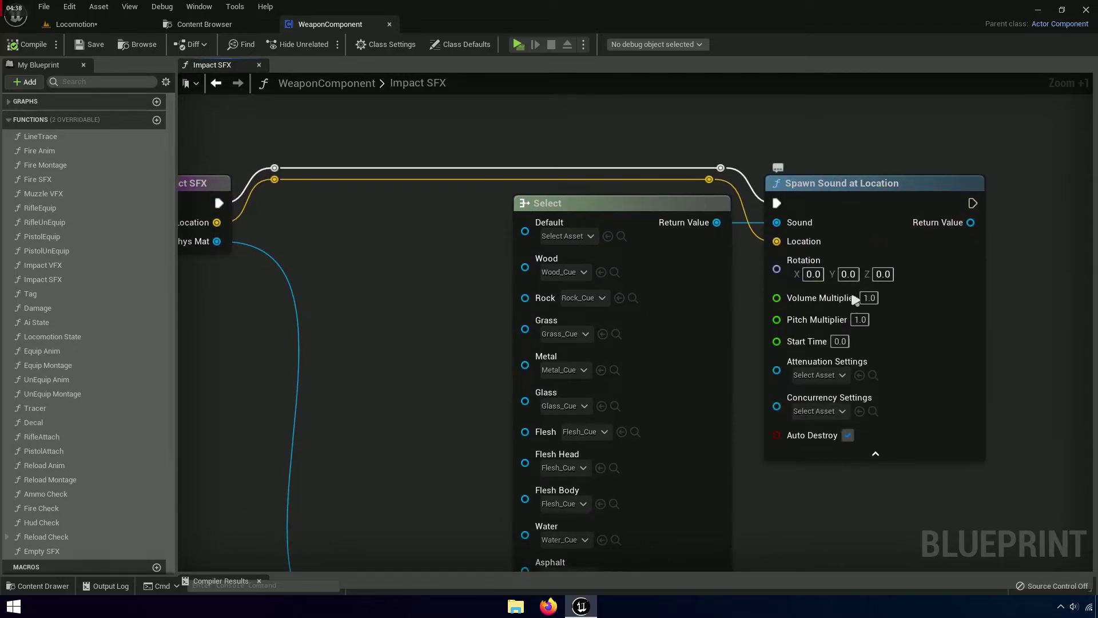
pyautogui.click(893, 461)
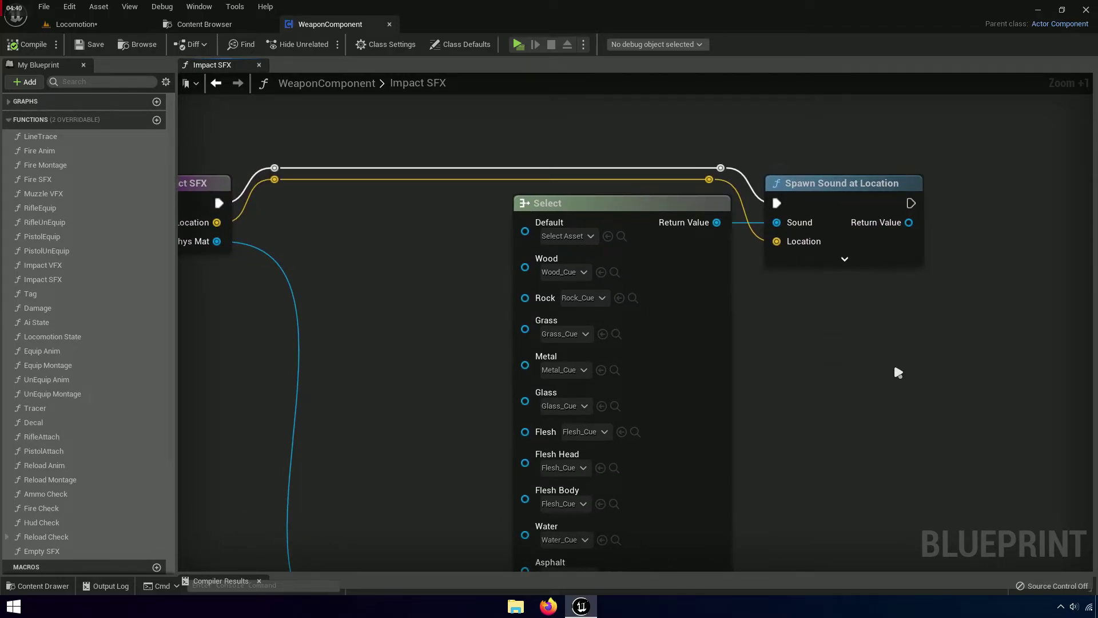
pyautogui.moveTo(894, 368); pyautogui.dragTo(978, 383, button='right')
pyautogui.click(259, 65)
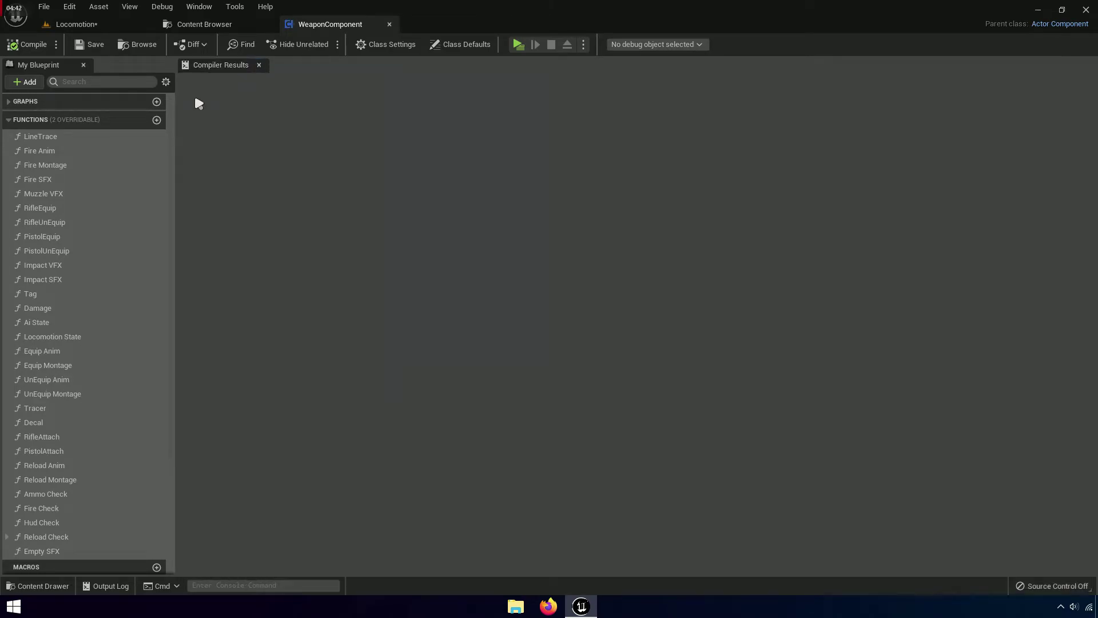
# Open the LineTrace function graph and move the Ai node and its reroutes to the right
pyautogui.click(49, 137)
pyautogui.doubleClick(50, 137)
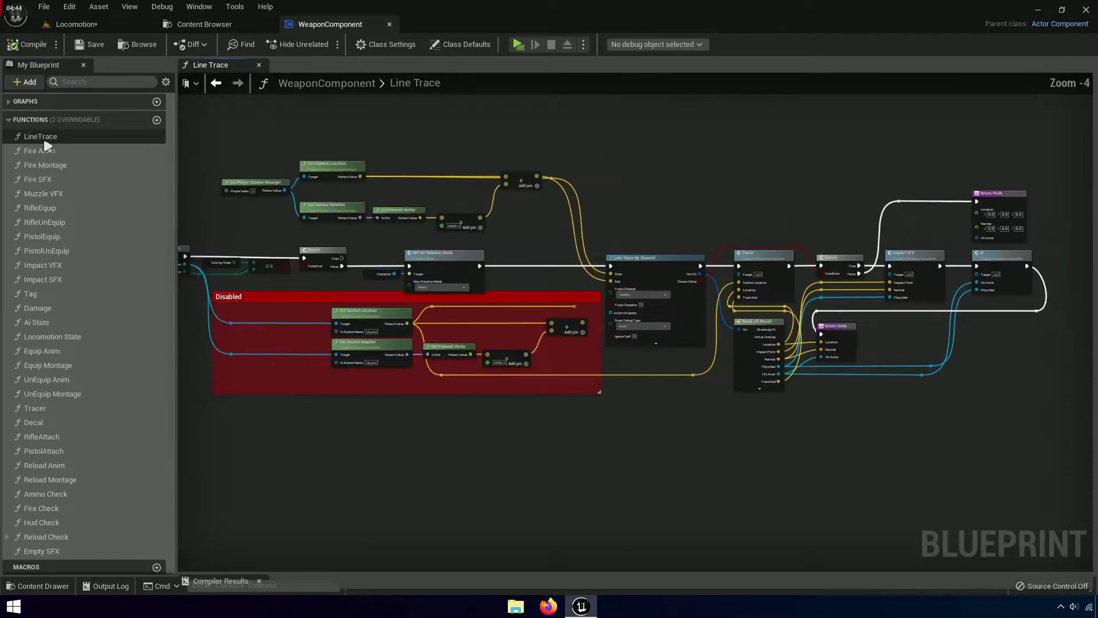
pyautogui.moveTo(761, 385); pyautogui.dragTo(625, 295, button='right')
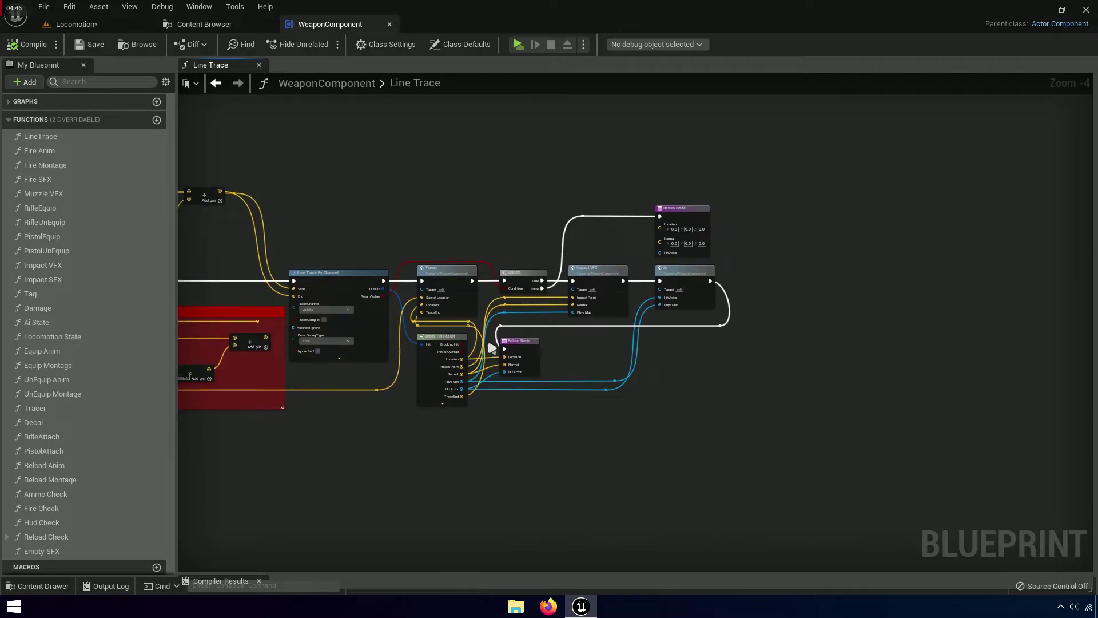
pyautogui.scroll(4, 625, 294)
pyautogui.scroll(4, 625, 295)
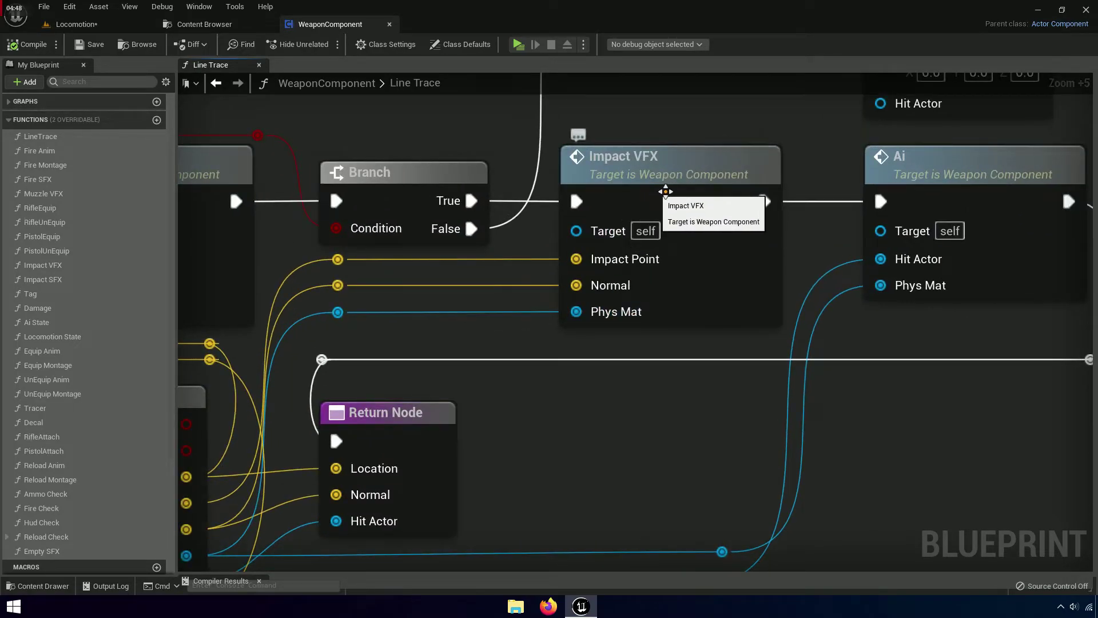
pyautogui.moveTo(631, 413)
pyautogui.mouseDown(button='right')
pyautogui.moveTo(577, 453)
pyautogui.moveTo(558, 429)
pyautogui.moveTo(485, 409)
pyautogui.moveTo(644, 401)
pyautogui.moveTo(556, 386)
pyautogui.mouseUp(button='right')
pyautogui.scroll(-3, 601, 460)
pyautogui.scroll(-1, 619, 467)
pyautogui.scroll(-2, 558, 429)
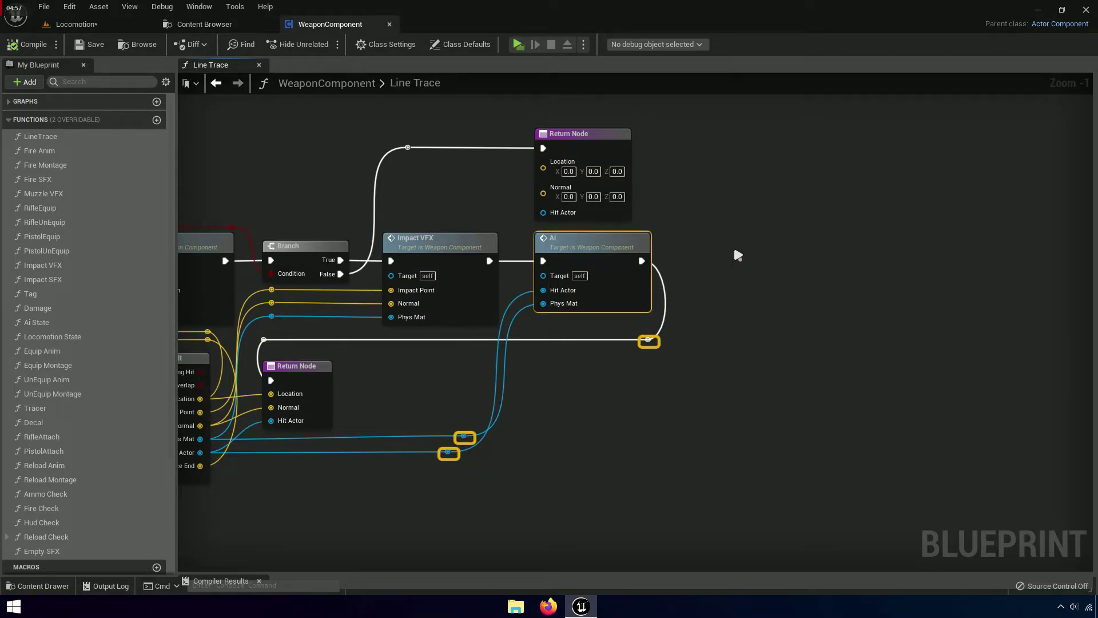
pyautogui.moveTo(592, 240); pyautogui.dragTo(881, 240)
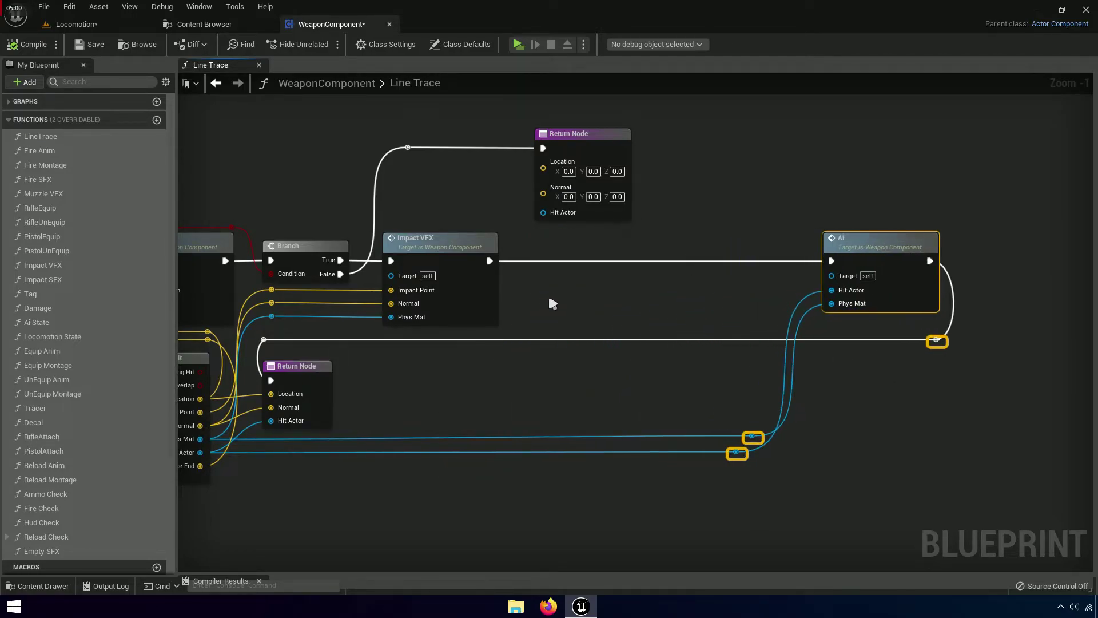
# Break all links on Impact VFX's execution output
pyautogui.click(520, 289)
pyautogui.scroll(5, 511, 286)
pyautogui.rightClick(454, 237)
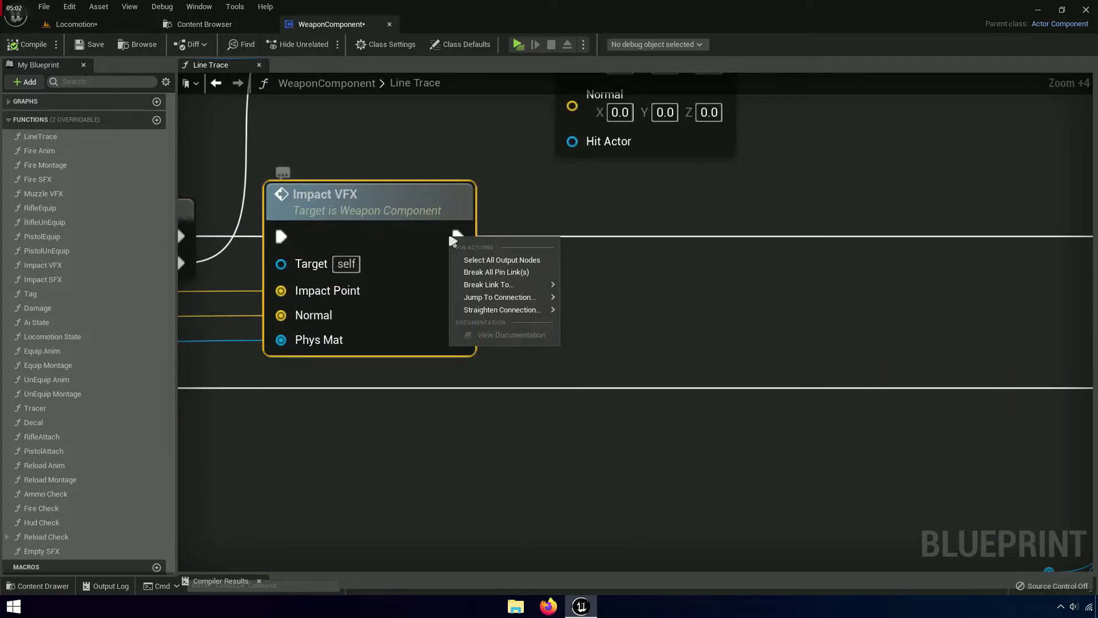
pyautogui.click(496, 271)
pyautogui.click(548, 281)
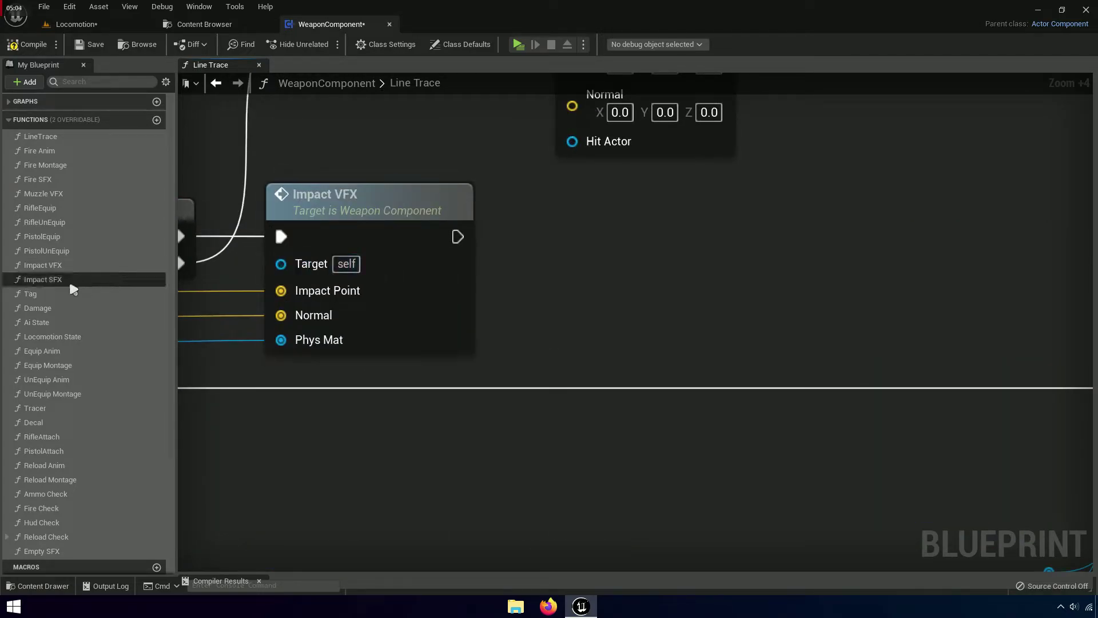
# Add an Impact SFX call chained after Impact VFX in the Line Trace graph
pyautogui.moveTo(73, 283); pyautogui.dragTo(526, 216)
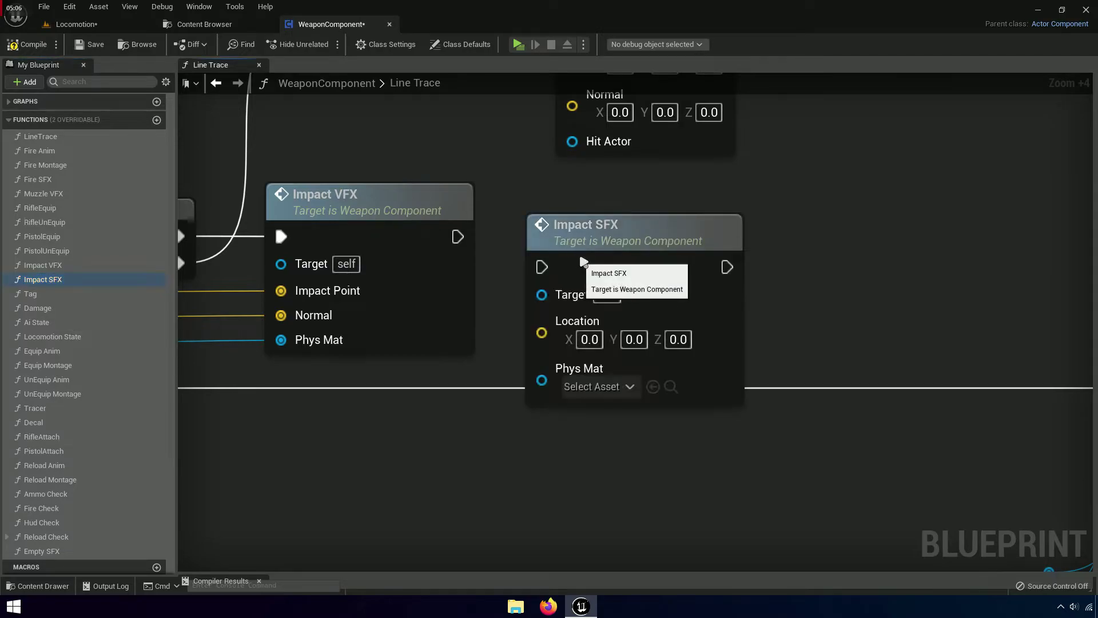
pyautogui.moveTo(583, 262)
pyautogui.mouseDown()
pyautogui.moveTo(583, 232)
pyautogui.moveTo(457, 237)
pyautogui.mouseUp()
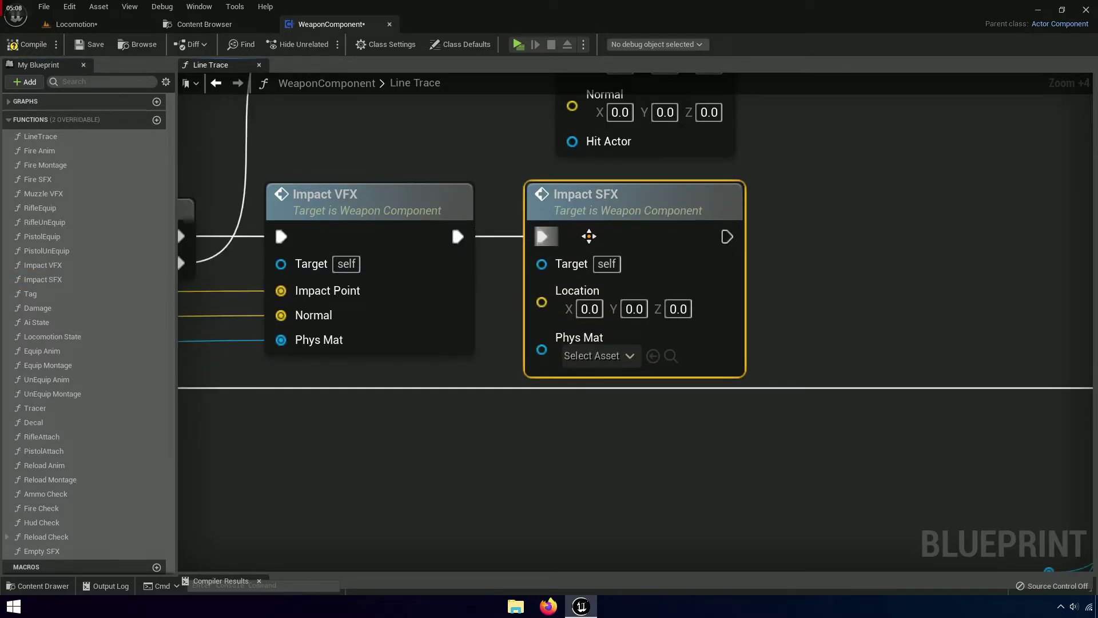
pyautogui.moveTo(588, 235); pyautogui.dragTo(573, 235)
pyautogui.moveTo(465, 320); pyautogui.dragTo(723, 294, button='right')
pyautogui.scroll(-3, 722, 294)
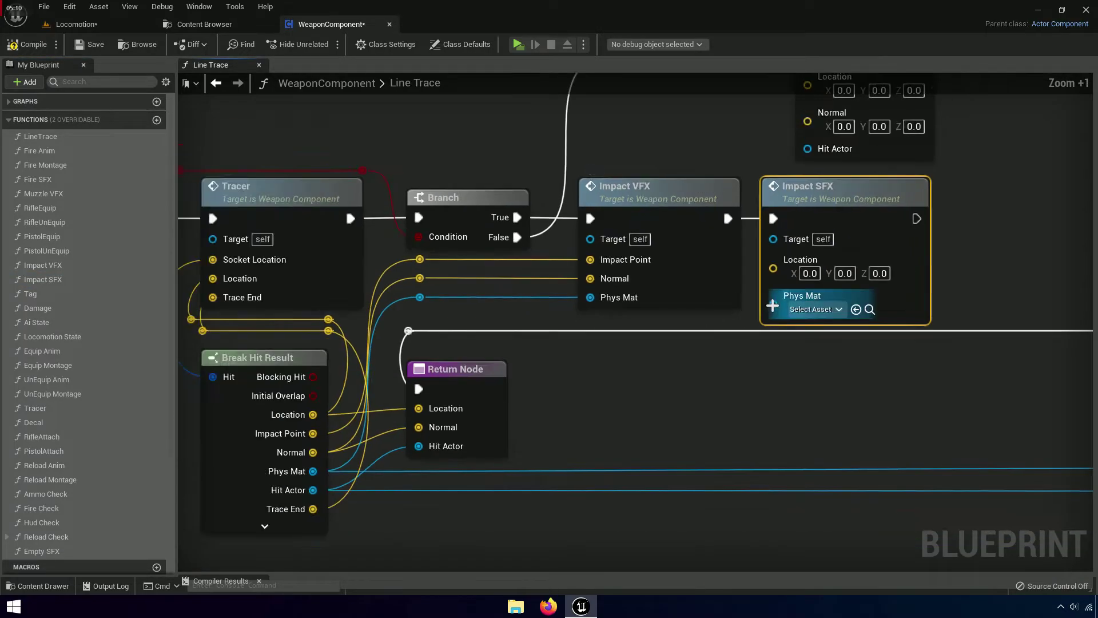
# Feed Break Hit Result's Phys Mat and Location into Impact SFX
pyautogui.moveTo(772, 305); pyautogui.dragTo(610, 353)
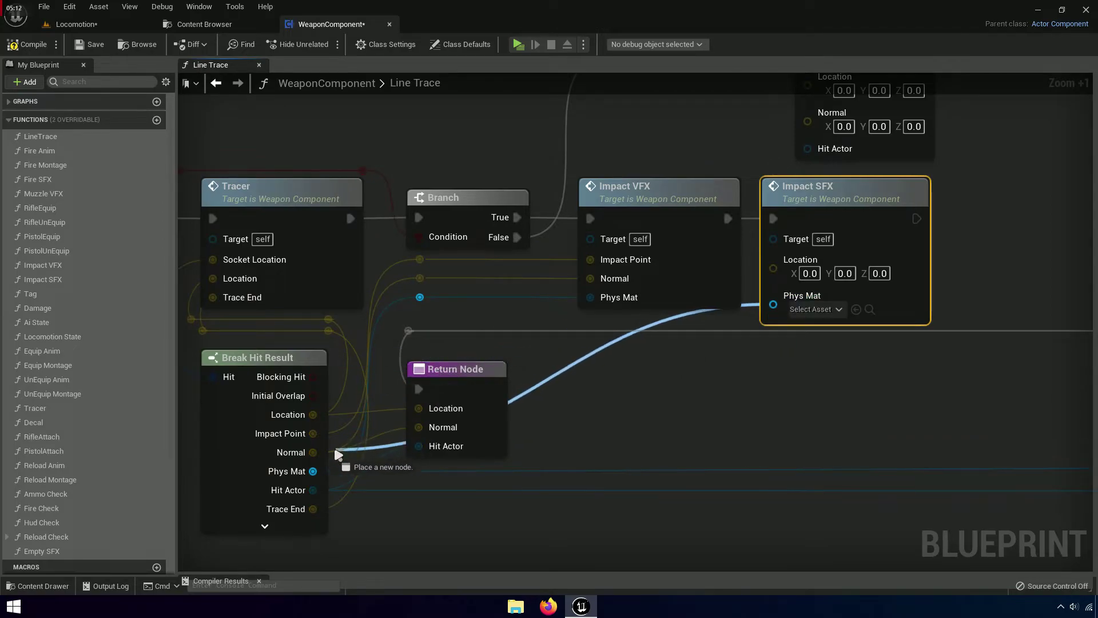
pyautogui.moveTo(525, 344); pyautogui.dragTo(313, 471)
pyautogui.scroll(3, 661, 367)
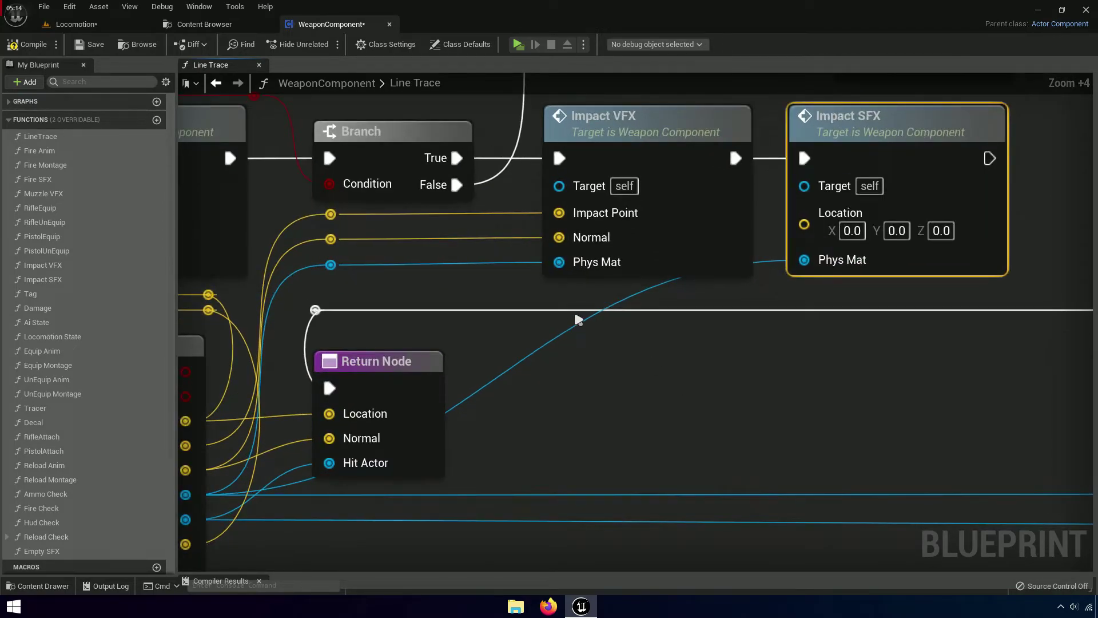
pyautogui.moveTo(804, 224); pyautogui.dragTo(870, 404)
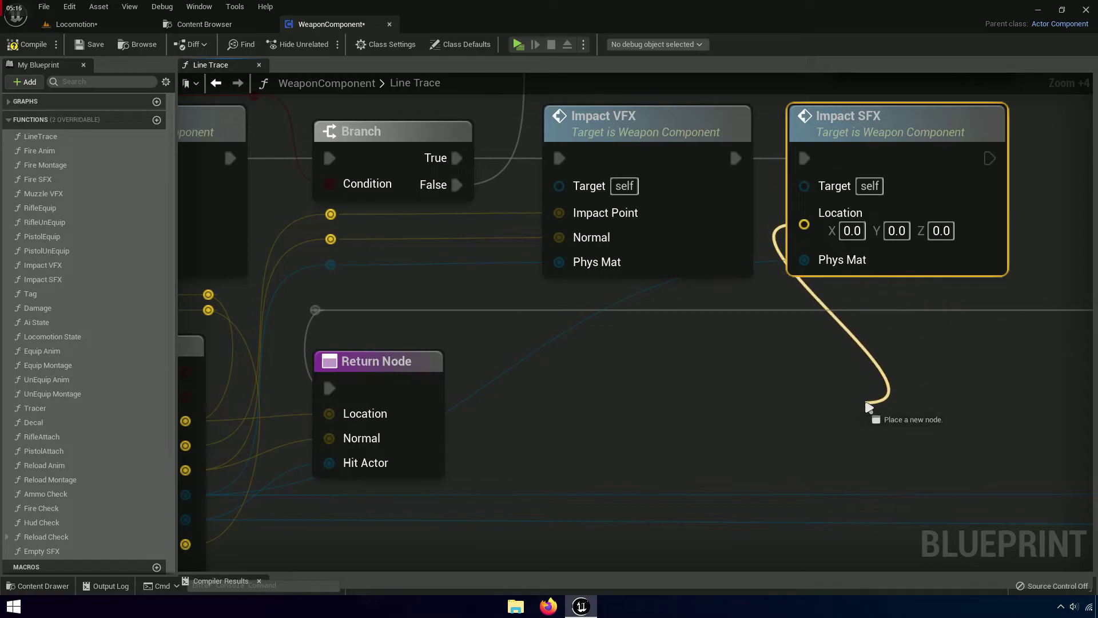
pyautogui.moveTo(643, 402); pyautogui.dragTo(829, 384, button='right')
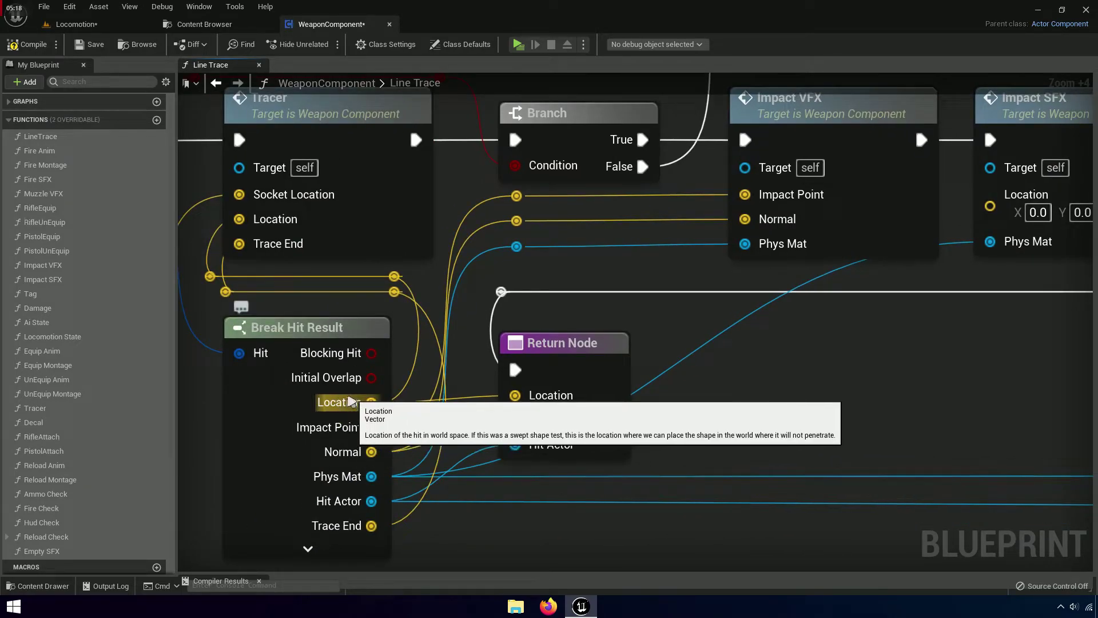
pyautogui.moveTo(357, 402); pyautogui.dragTo(858, 195)
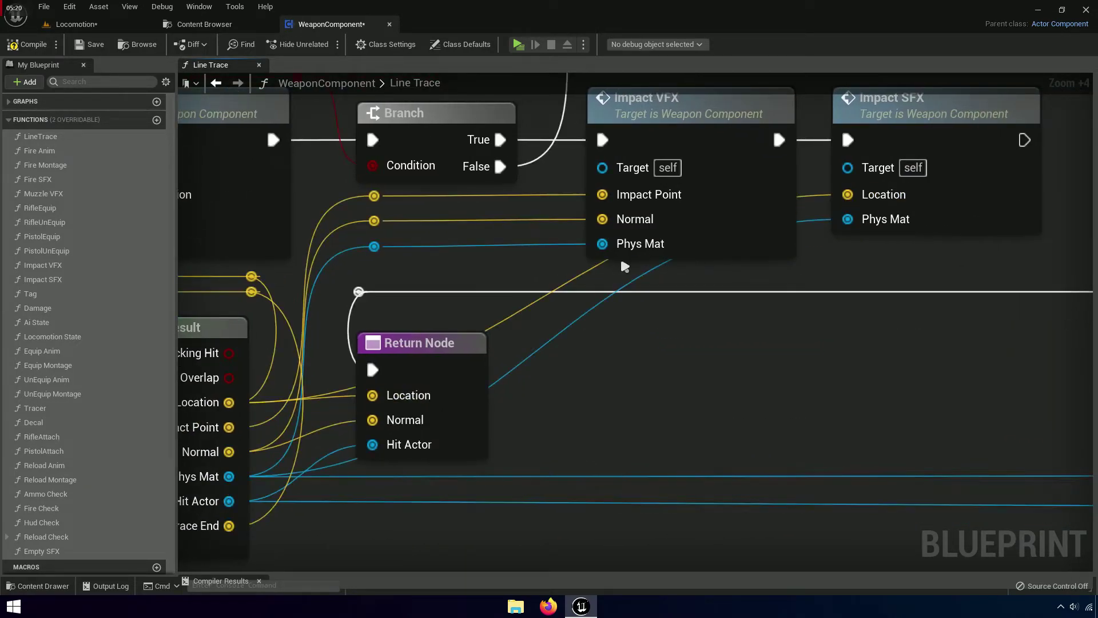
# Add two reroute points to tidy the Location wire
pyautogui.doubleClick(574, 282)
pyautogui.moveTo(573, 278)
pyautogui.mouseDown()
pyautogui.moveTo(773, 308)
pyautogui.moveTo(341, 317)
pyautogui.mouseUp()
pyautogui.click(727, 311)
pyautogui.doubleClick(726, 312)
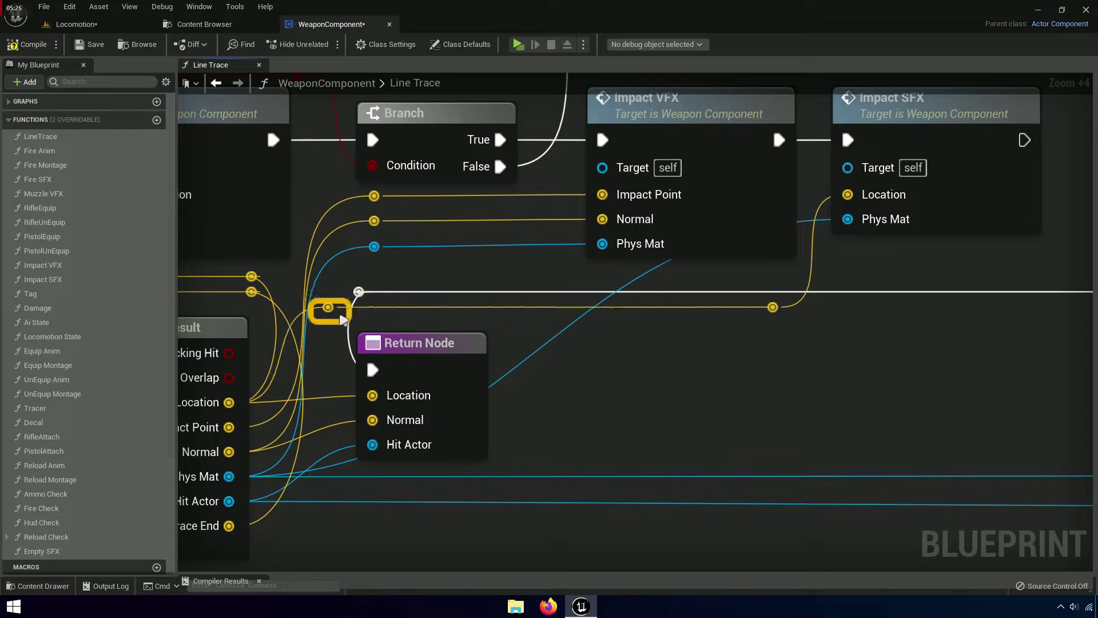
pyautogui.moveTo(740, 347); pyautogui.dragTo(749, 322, button='right')
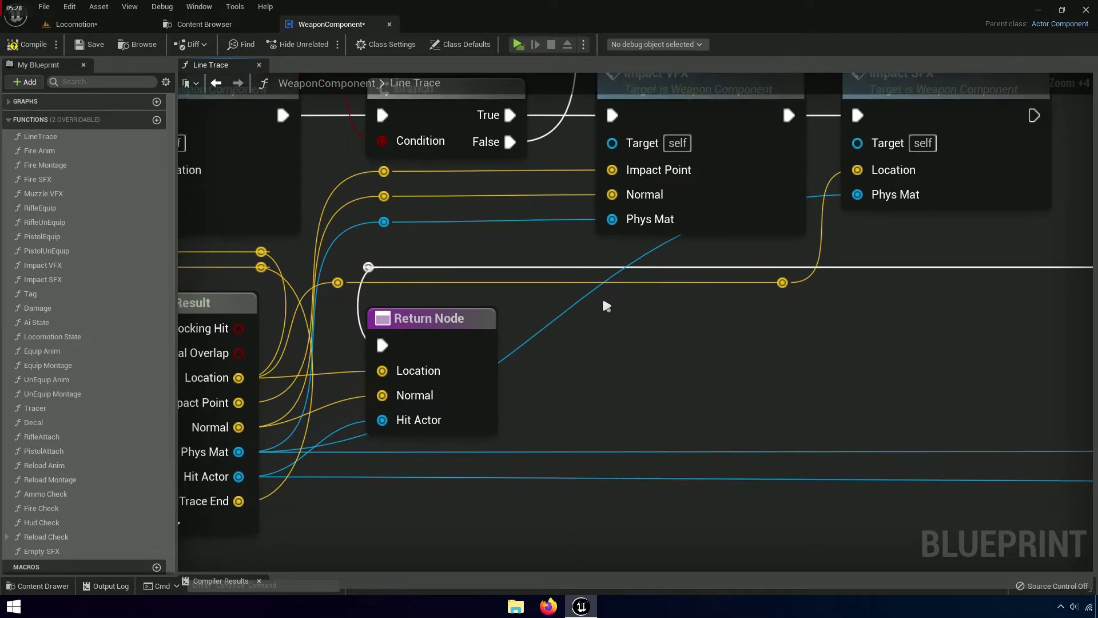
# Add two reroute points on the Phys Mat wire and line them up with the Location reroutes
pyautogui.doubleClick(573, 313)
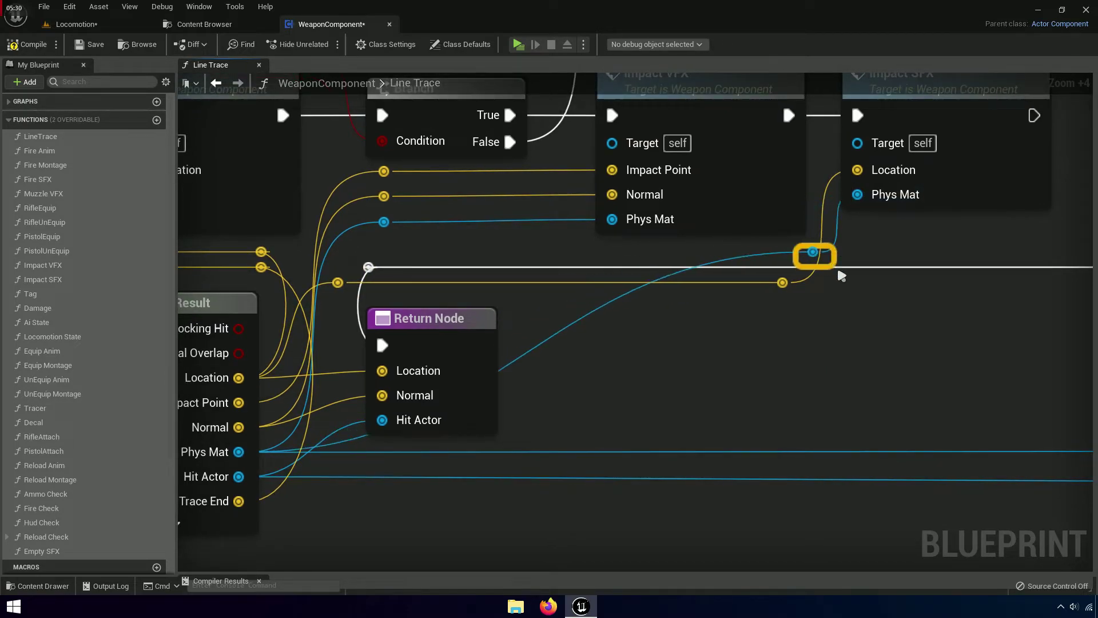
pyautogui.moveTo(575, 313); pyautogui.dragTo(803, 302)
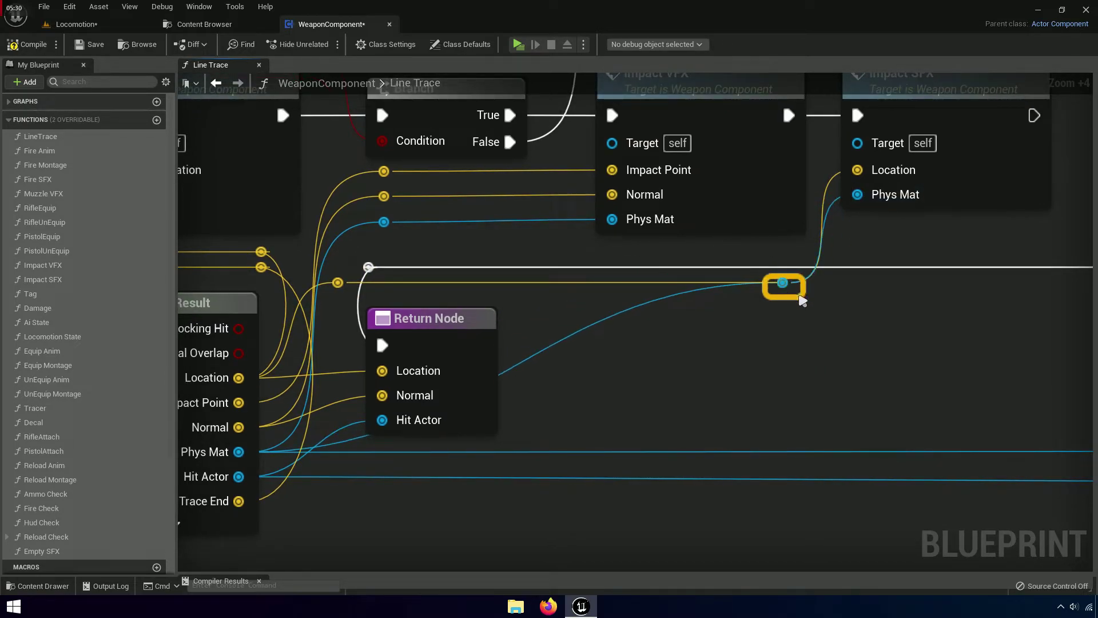
pyautogui.doubleClick(616, 313)
pyautogui.moveTo(616, 314)
pyautogui.mouseDown()
pyautogui.moveTo(393, 280)
pyautogui.moveTo(408, 296)
pyautogui.mouseUp()
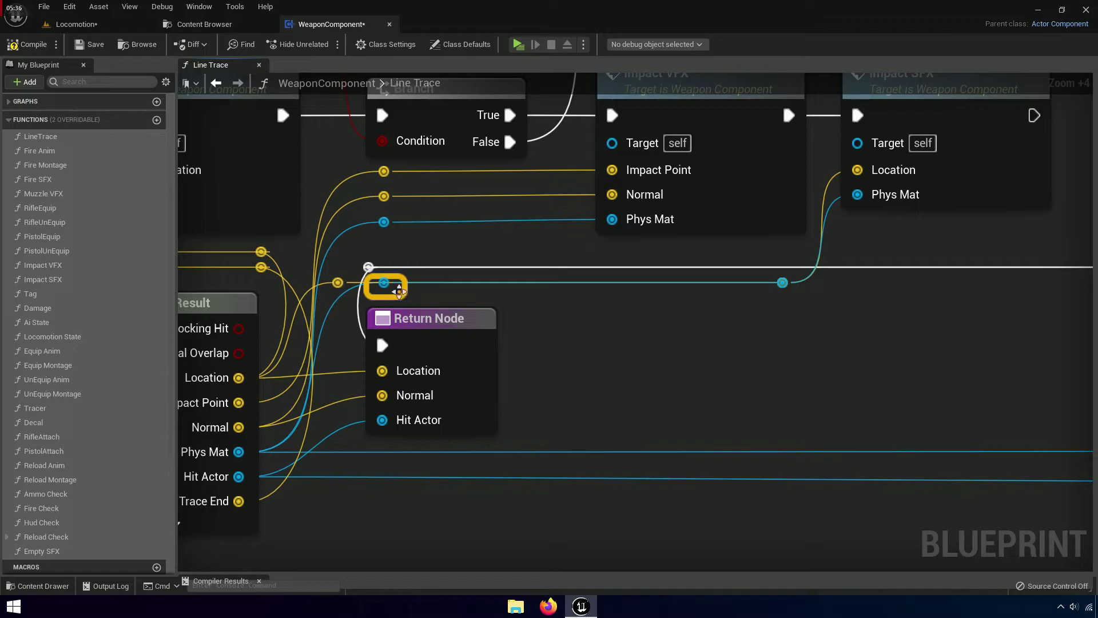
pyautogui.moveTo(568, 316); pyautogui.dragTo(518, 291, button='right')
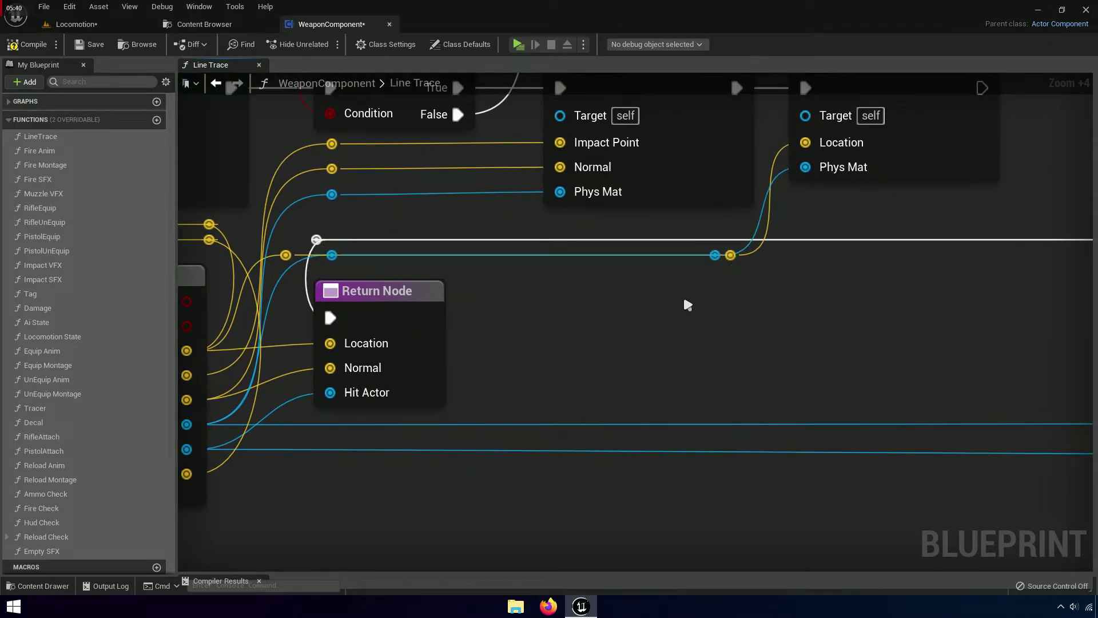
pyautogui.scroll(-3, 593, 273)
pyautogui.moveTo(656, 238); pyautogui.dragTo(650, 245)
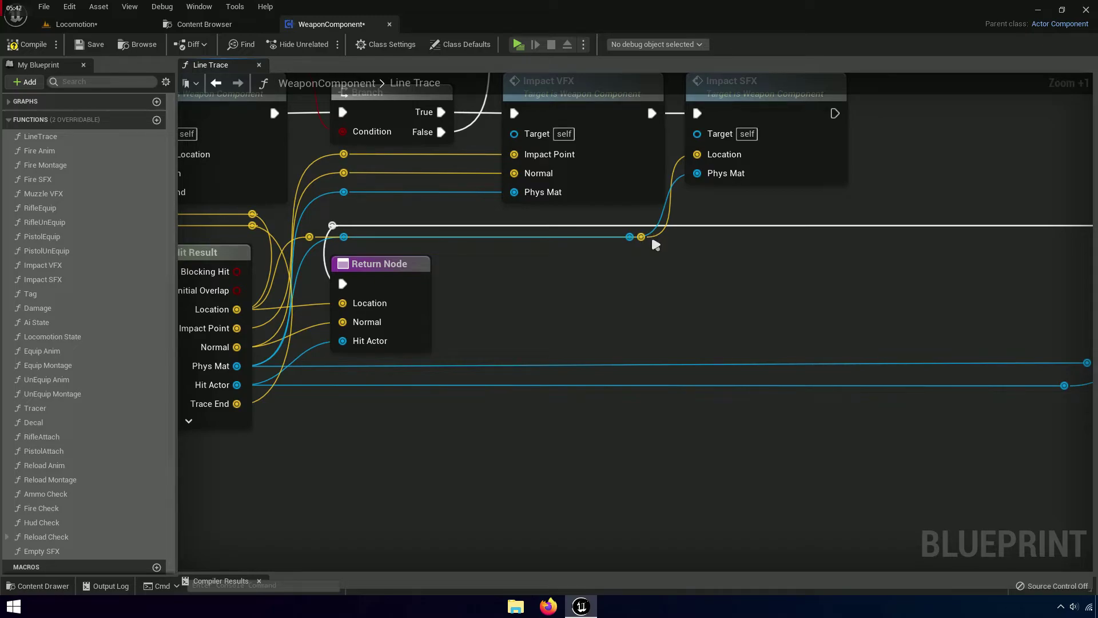
pyautogui.click(664, 268)
# Move the Ai node and its reroutes closer and chain Ai after Impact SFX
pyautogui.moveTo(665, 268)
pyautogui.mouseDown(button='right')
pyautogui.moveTo(698, 278)
pyautogui.moveTo(650, 255)
pyautogui.mouseUp(button='right')
pyautogui.scroll(-4, 651, 255)
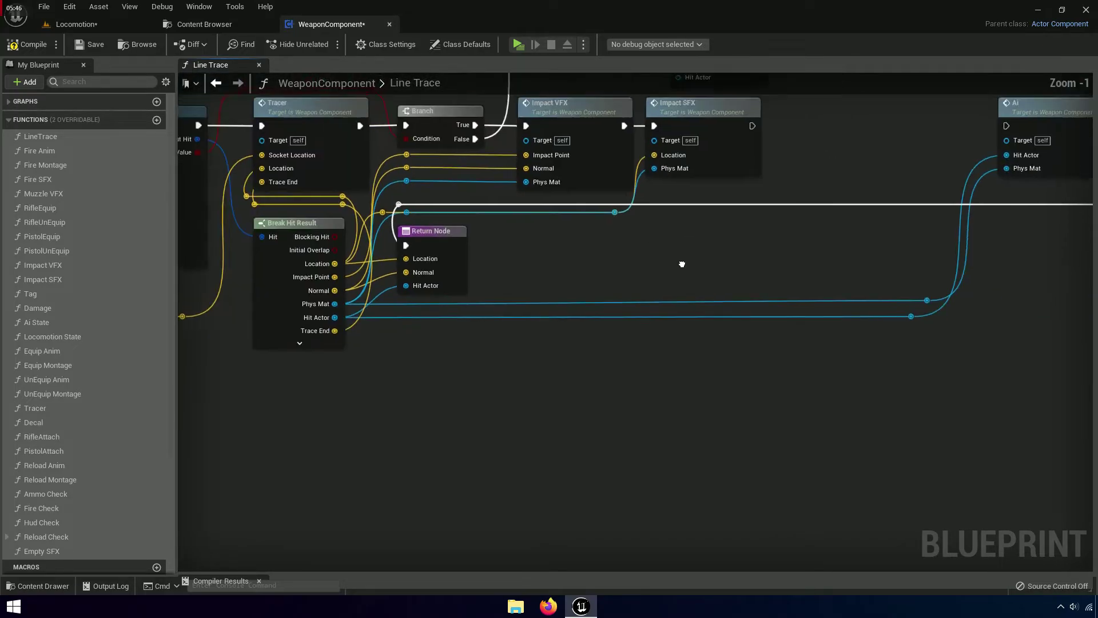
pyautogui.scroll(3, 587, 299)
pyautogui.moveTo(628, 272); pyautogui.dragTo(949, 540)
pyautogui.moveTo(829, 223); pyautogui.dragTo(601, 223)
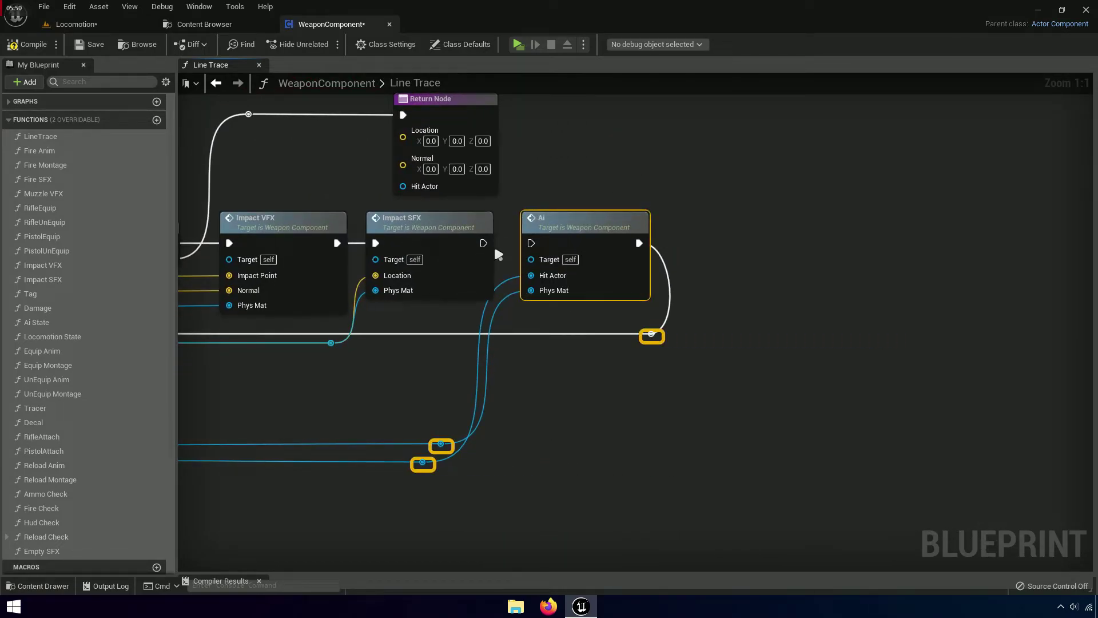
pyautogui.moveTo(483, 243)
pyautogui.mouseDown()
pyautogui.moveTo(534, 247)
pyautogui.moveTo(548, 309)
pyautogui.mouseUp()
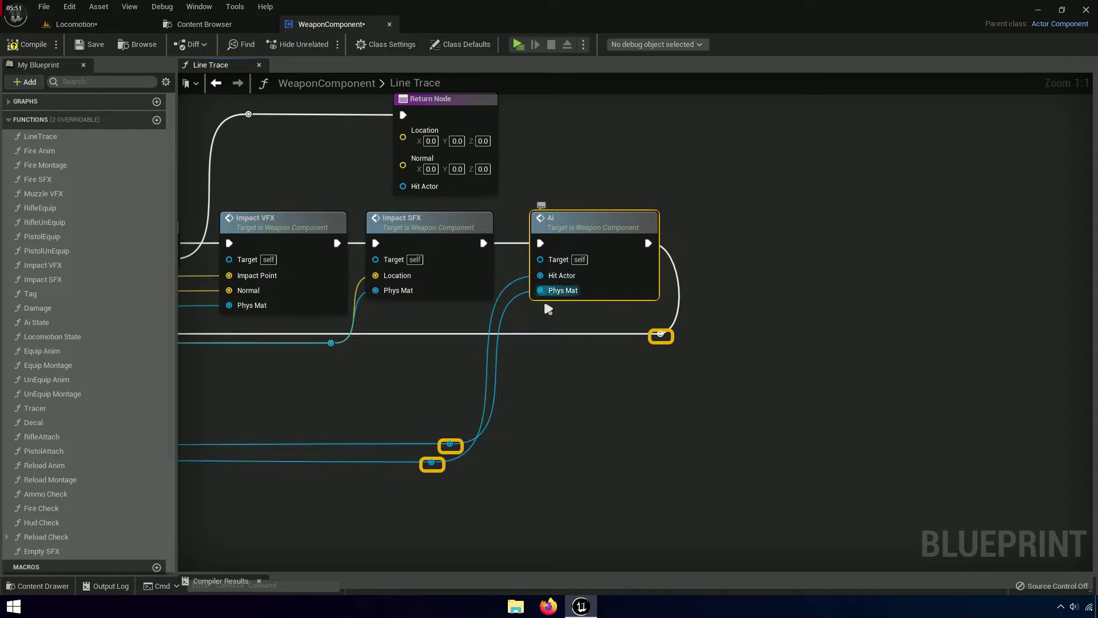
pyautogui.click(567, 383)
# Compile and save the WeaponComponent blueprint
pyautogui.click(32, 44)
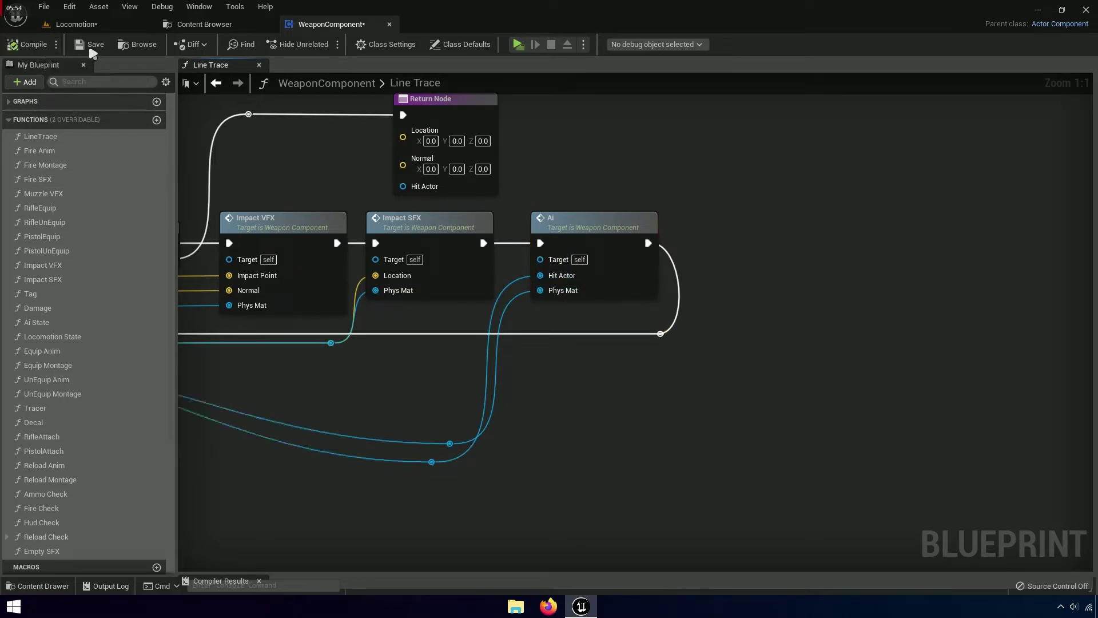
pyautogui.click(88, 44)
pyautogui.moveTo(307, 179); pyautogui.dragTo(650, 167, button='right')
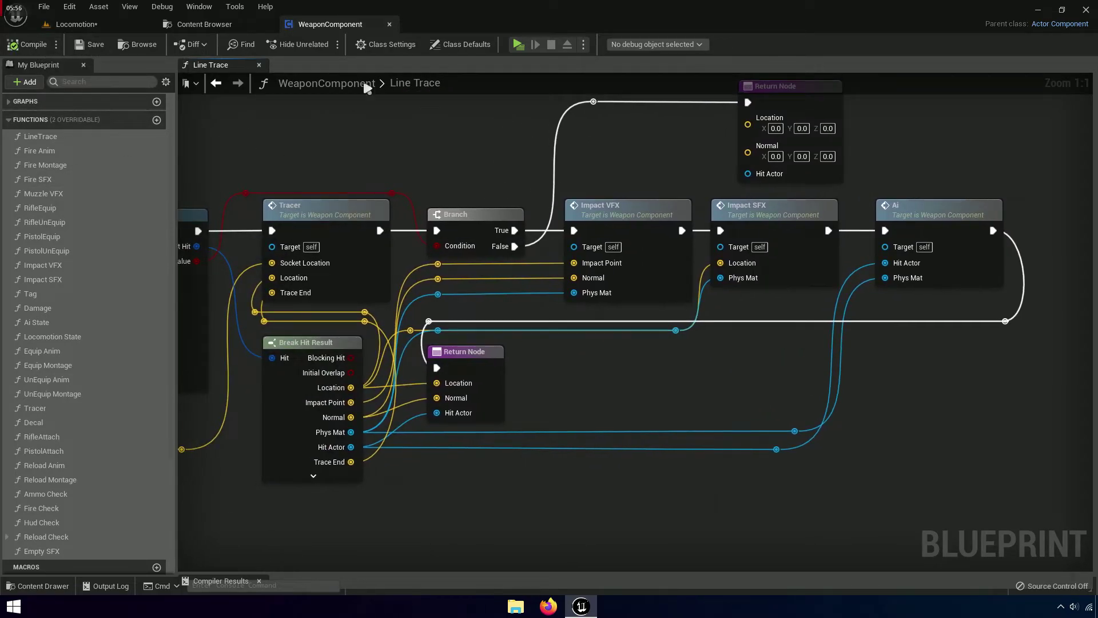
# Save all content, including the Locomotion level, and start a play test
pyautogui.click(209, 24)
pyautogui.click(106, 44)
pyautogui.click(612, 428)
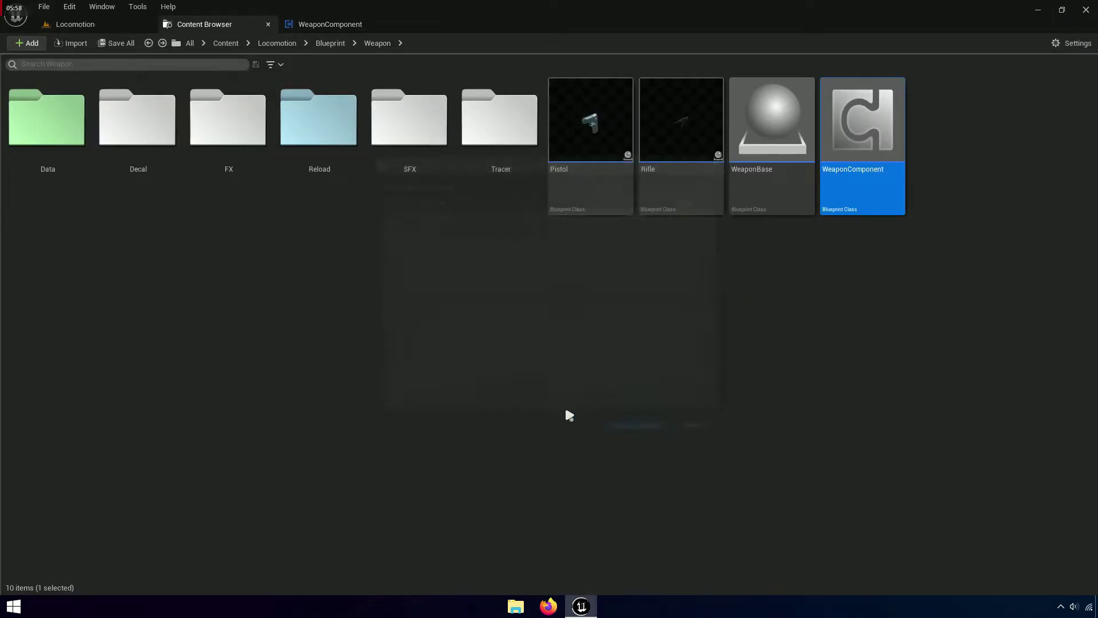
pyautogui.click(62, 26)
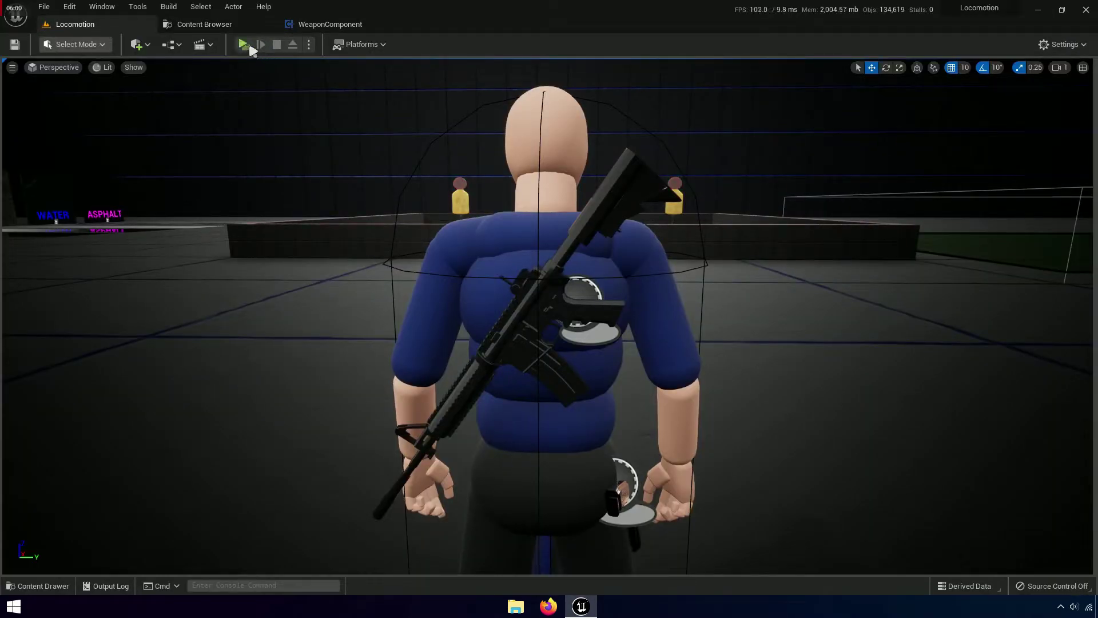
pyautogui.click(250, 46)
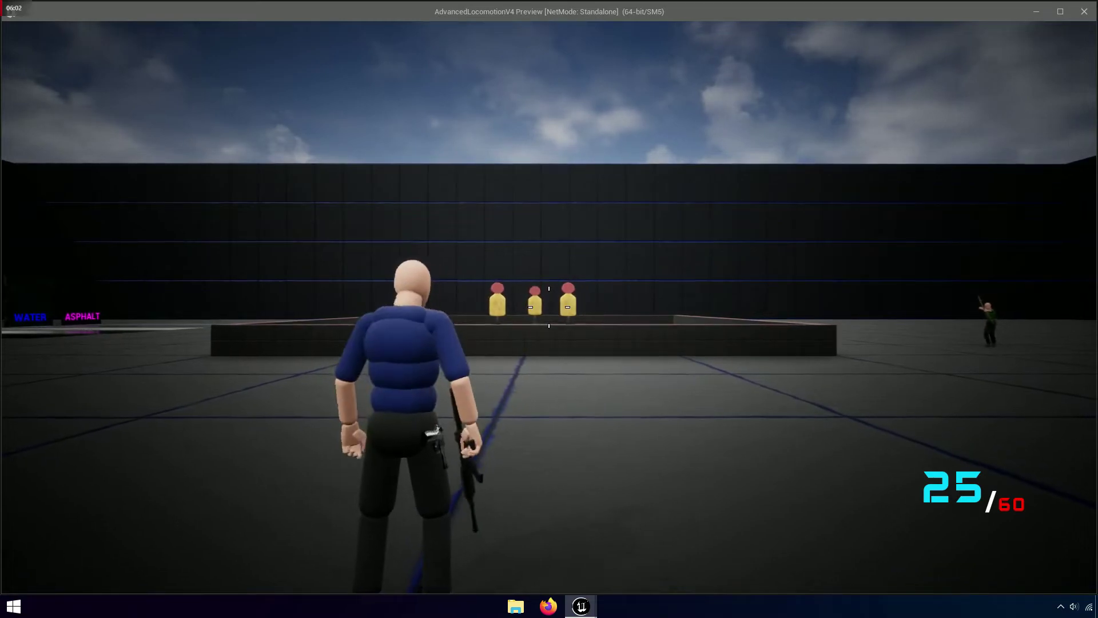
# Empty the rifle's magazine at the targets, reload, end the session, and return to the Content Browser
pyautogui.moveTo(549, 307); pyautogui.dragTo(549, 307)
pyautogui.press('w')
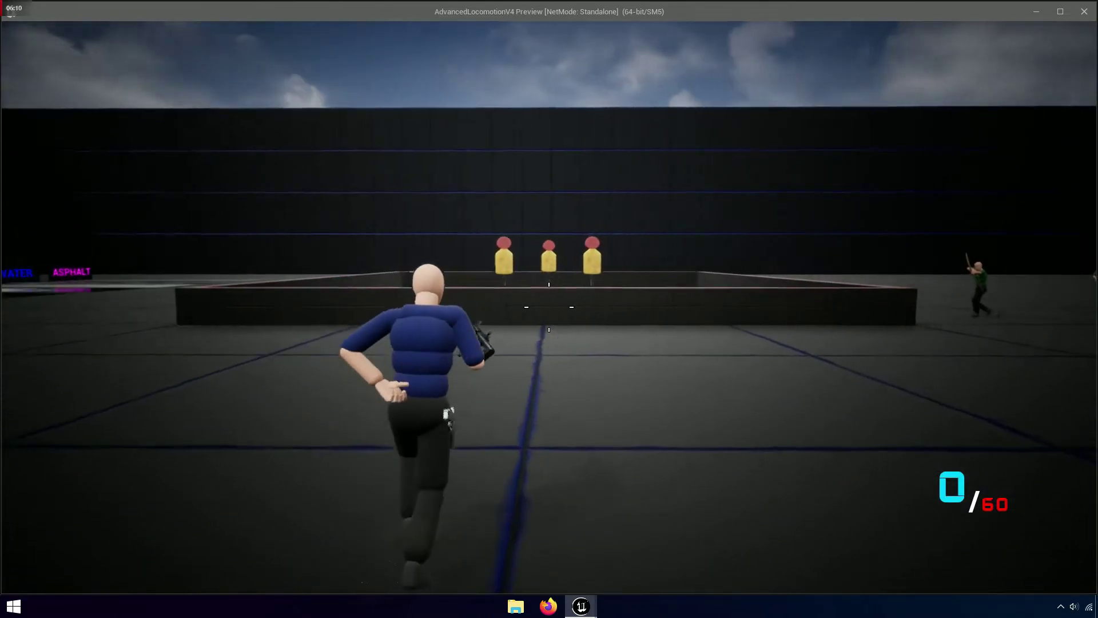
pyautogui.press('r')
pyautogui.moveTo(549, 307); pyautogui.dragTo(549, 307)
pyautogui.press('Escape')
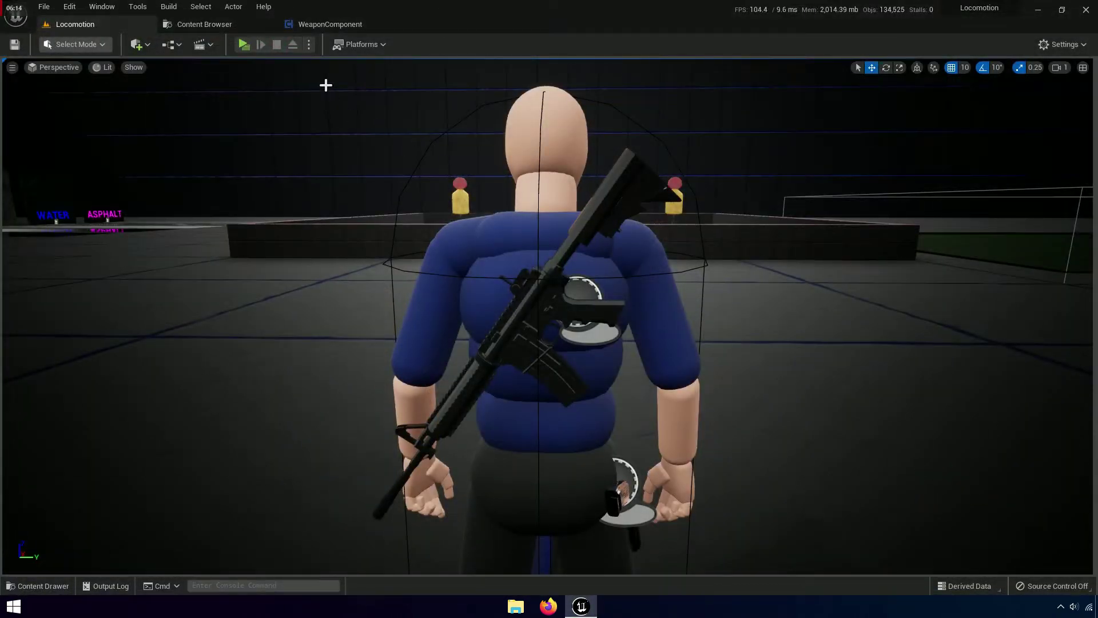
pyautogui.click(236, 29)
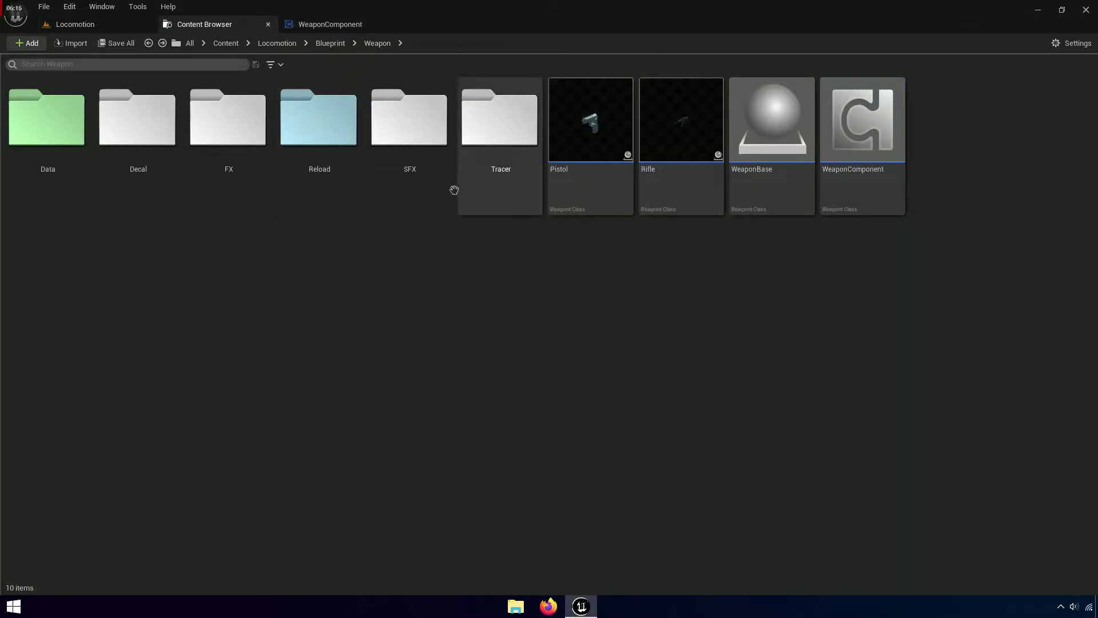
# Open the SFX > Impact folder and look over its sound cue assets
pyautogui.doubleClick(418, 170)
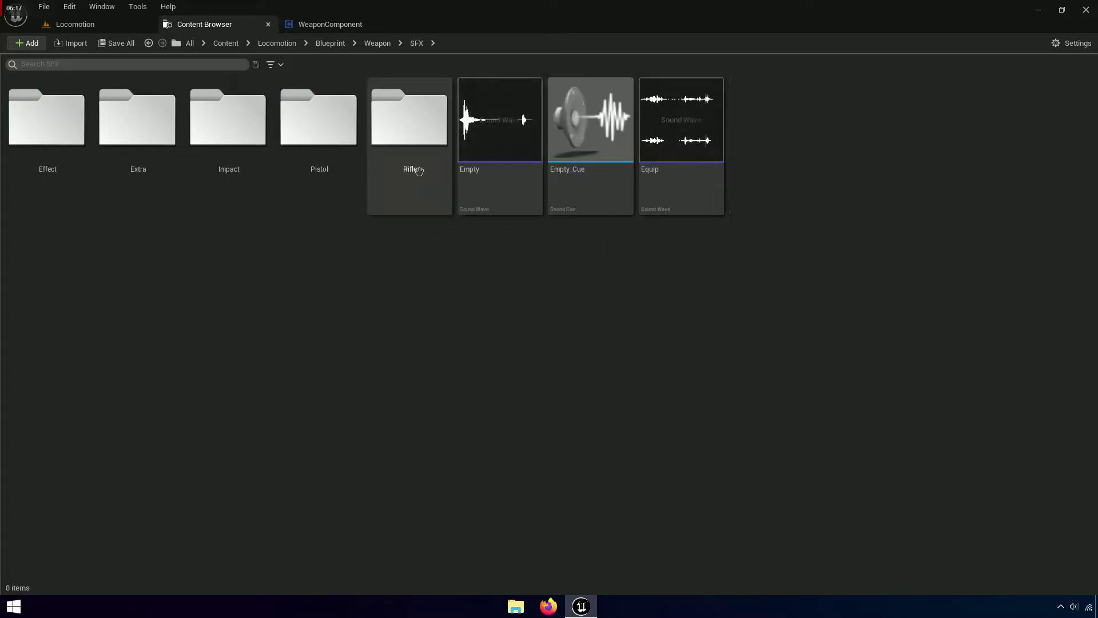
pyautogui.rightClick(475, 268)
pyautogui.click(400, 278)
pyautogui.click(228, 147)
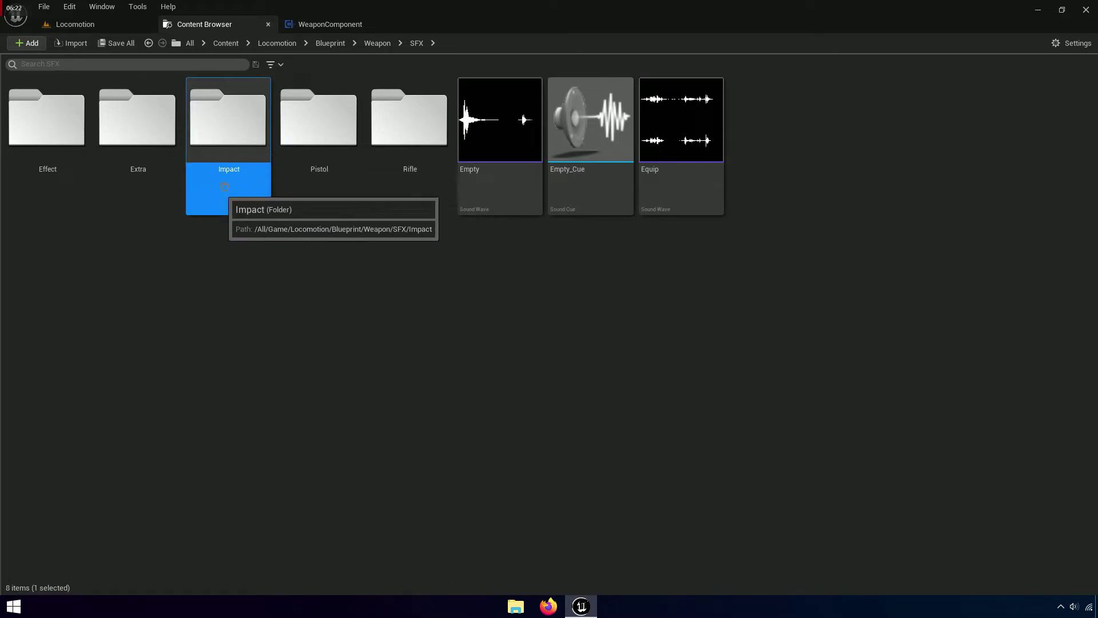
pyautogui.doubleClick(259, 202)
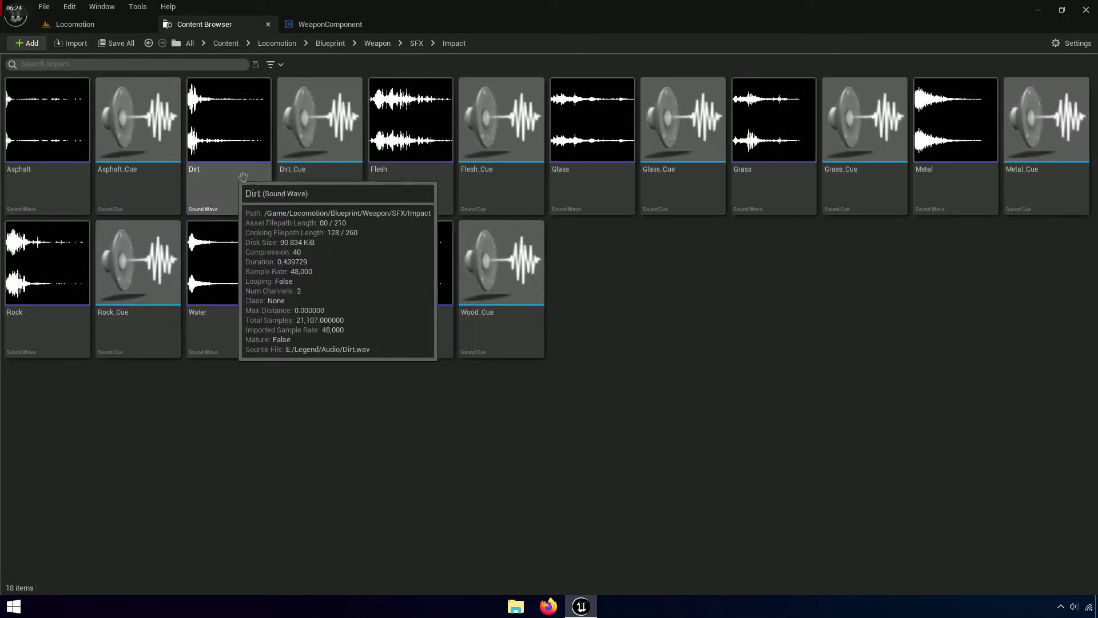
pyautogui.click(319, 189)
pyautogui.click(138, 189)
pyautogui.click(675, 197)
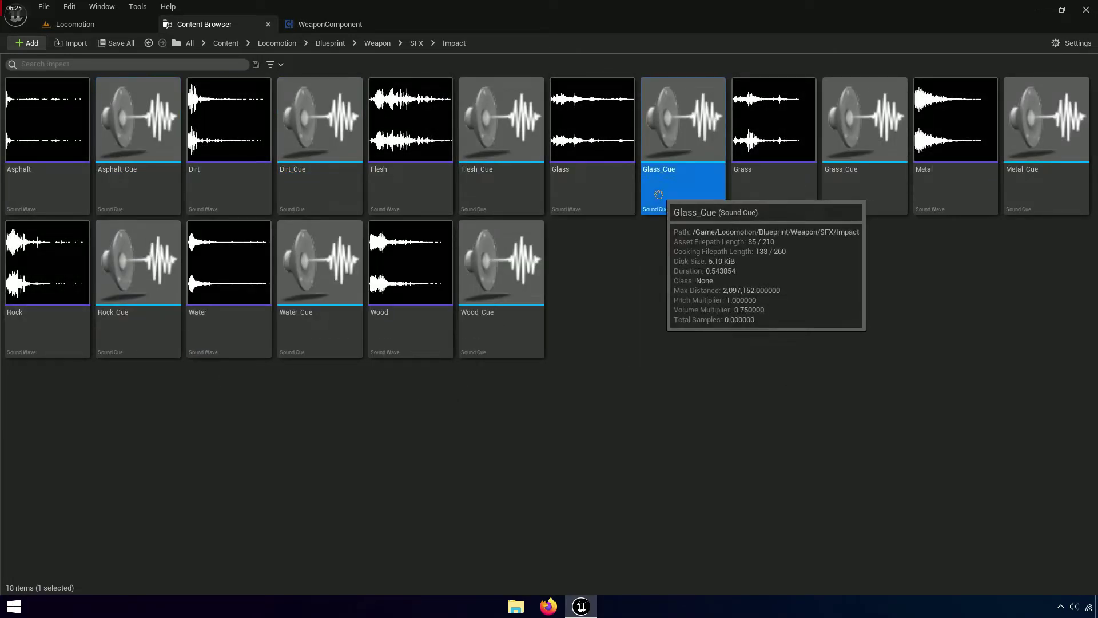
pyautogui.click(627, 285)
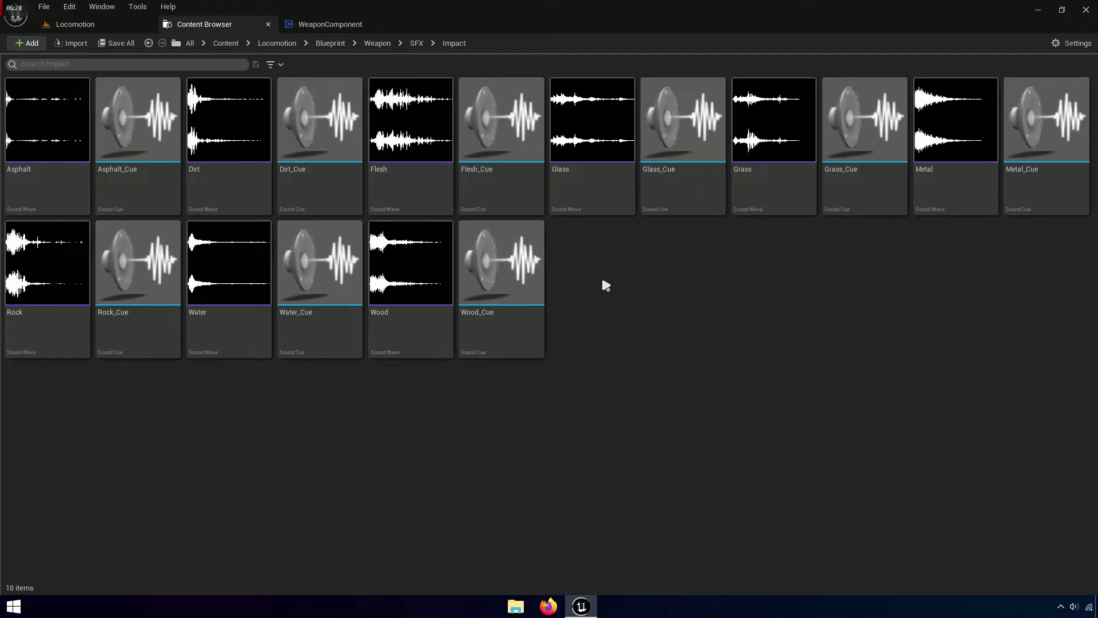
# Create a white folder named Att inside Impact and open it
pyautogui.rightClick(595, 275)
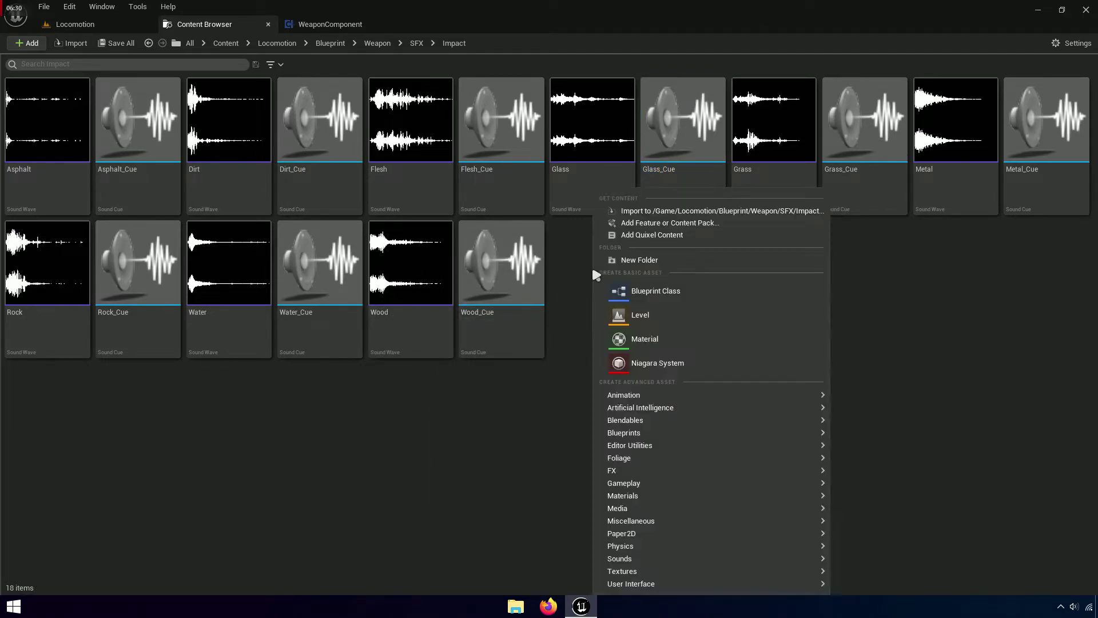
pyautogui.click(629, 260)
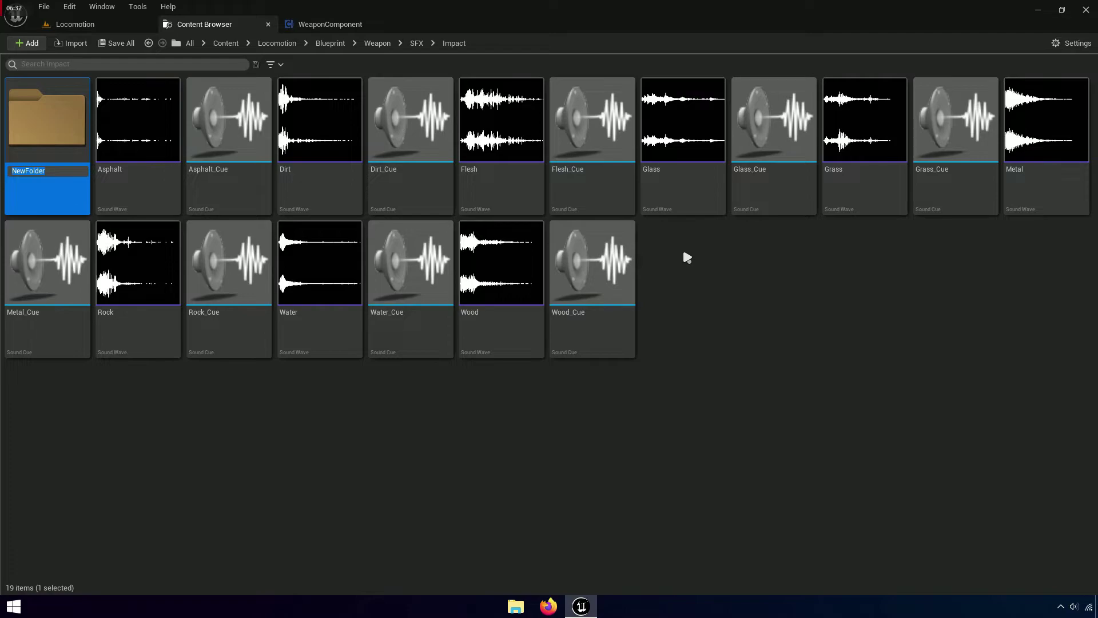
pyautogui.write('Att')
pyautogui.click(58, 157)
pyautogui.rightClick(52, 133)
pyautogui.moveTo(235, 217)
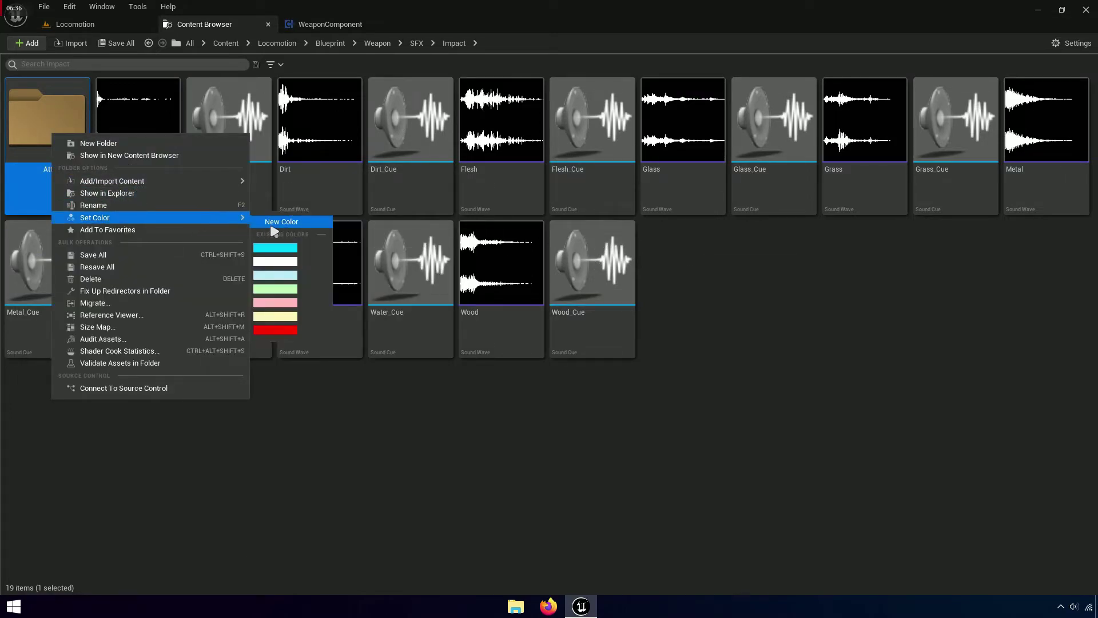
pyautogui.click(290, 262)
pyautogui.doubleClick(46, 131)
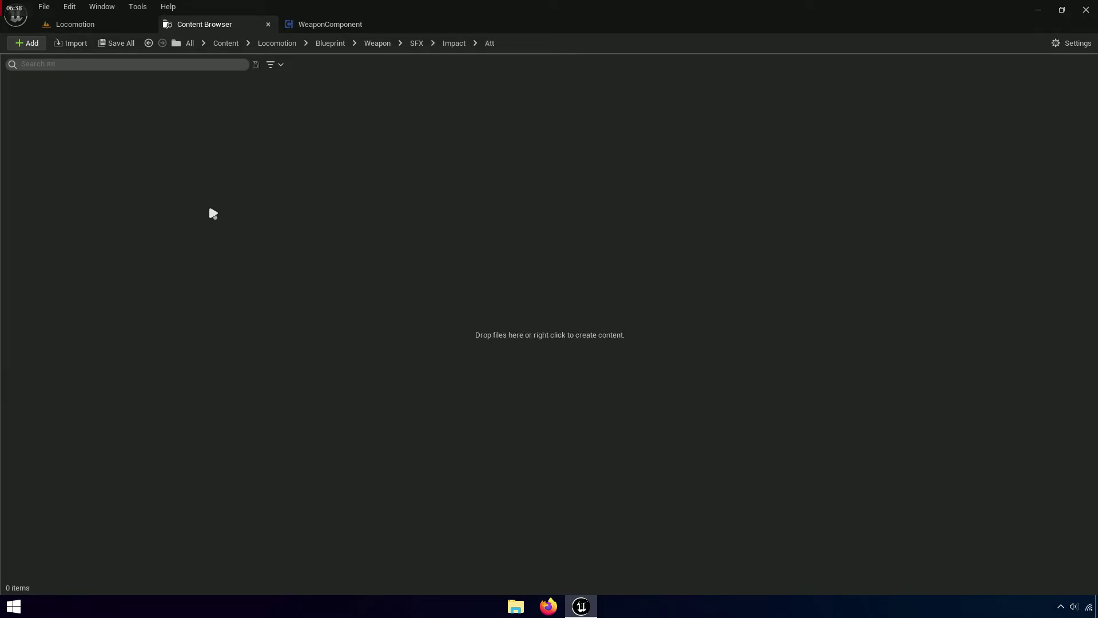
# Add a Sound Attenuation asset in Att and name it Asphalt_Att
pyautogui.rightClick(211, 209)
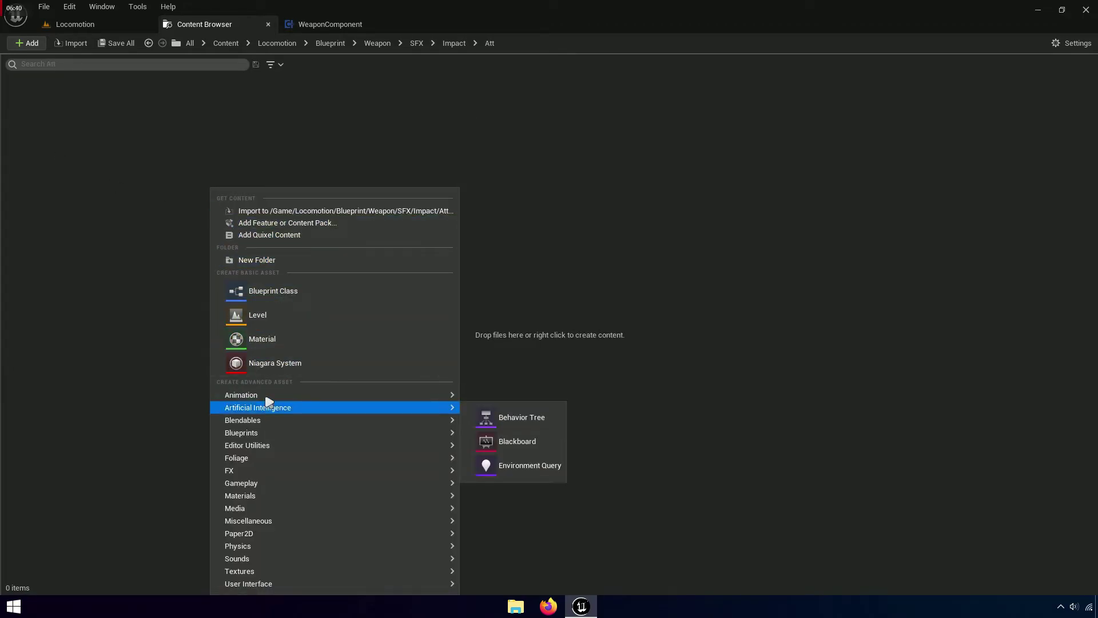
pyautogui.moveTo(239, 561)
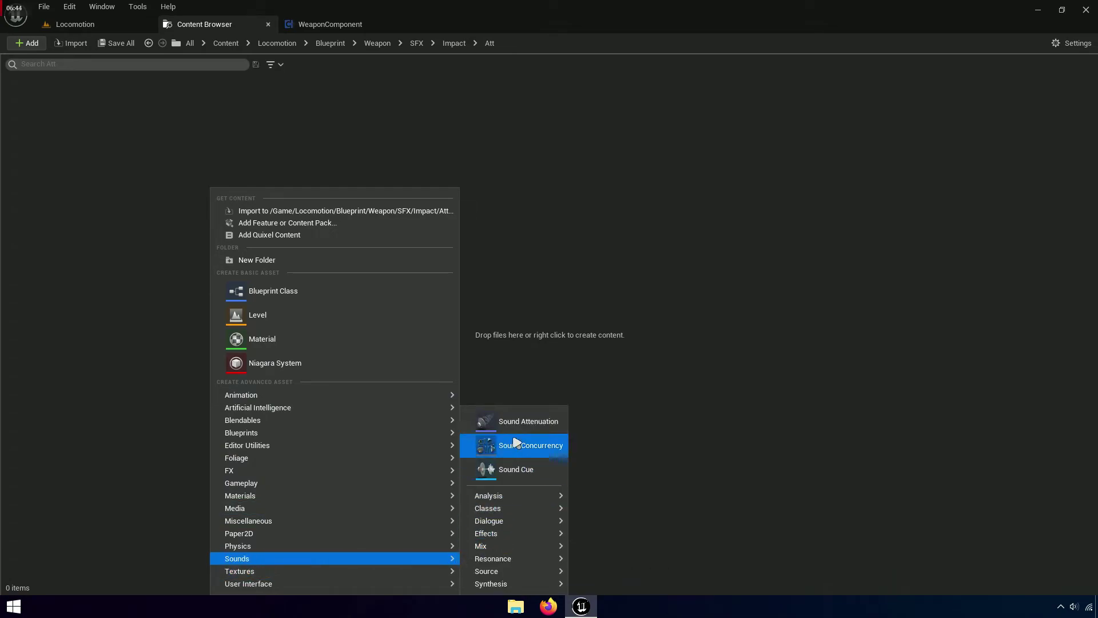
pyautogui.click(547, 428)
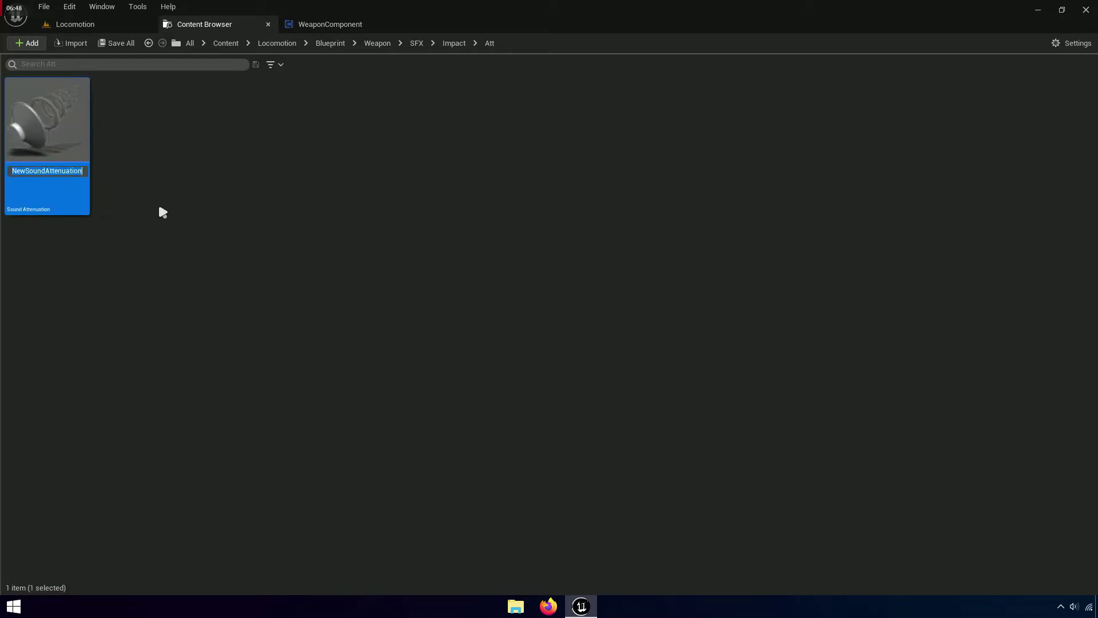
pyautogui.press('Left')
pyautogui.press('Left')
pyautogui.press('Left')
pyautogui.press('Left')
pyautogui.hotkey('shift', 'Home')
pyautogui.write('Asp')
pyautogui.write('halt+')
pyautogui.press('BackSpace')
pyautogui.write(')')
pyautogui.press('BackSpace')
pyautogui.write('_')
pyautogui.press('Right')
pyautogui.press('Right')
pyautogui.hotkey('shift', 'End')
pyautogui.press('Delete')
pyautogui.press('Return')
# Save all unsaved assets and open Asphalt_Att for editing
pyautogui.click(119, 43)
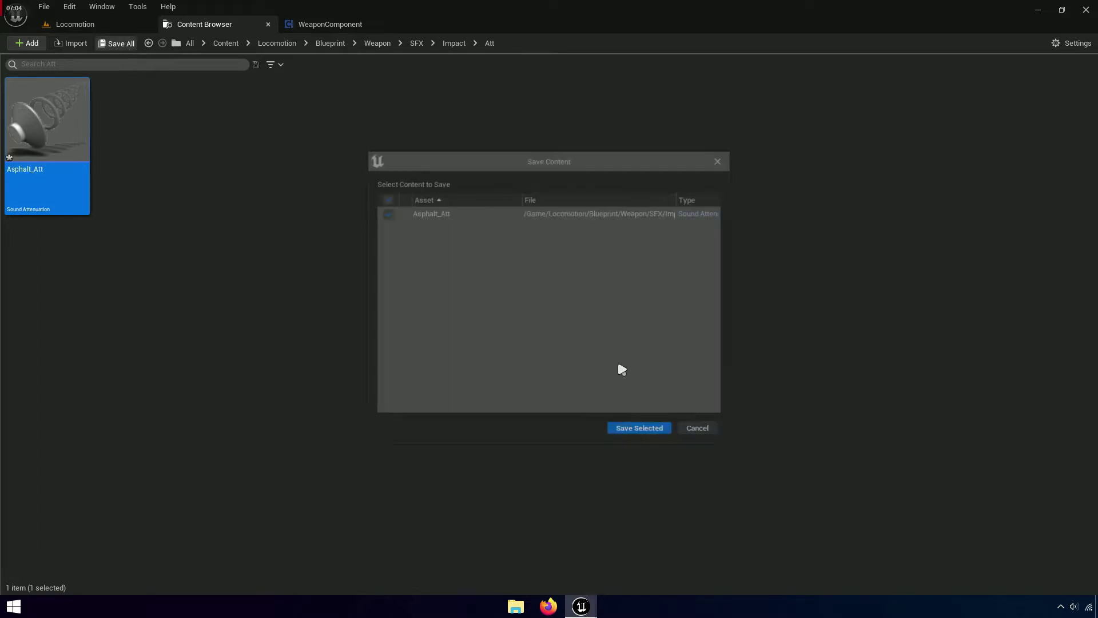
pyautogui.click(627, 435)
pyautogui.click(46, 160)
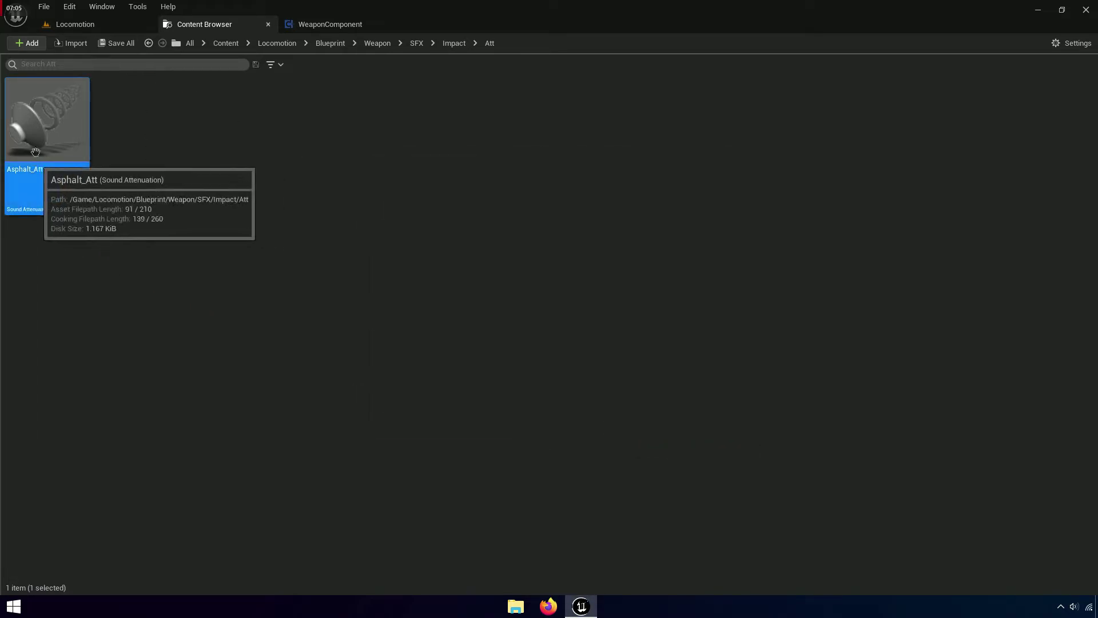
pyautogui.doubleClick(72, 157)
# Dock the Asphalt_Att editor, set Attenuation Function to Natural Sound, and enable occlusion
pyautogui.moveTo(622, 85)
pyautogui.mouseDown()
pyautogui.moveTo(517, 31)
pyautogui.moveTo(605, 122)
pyautogui.moveTo(481, 32)
pyautogui.mouseUp()
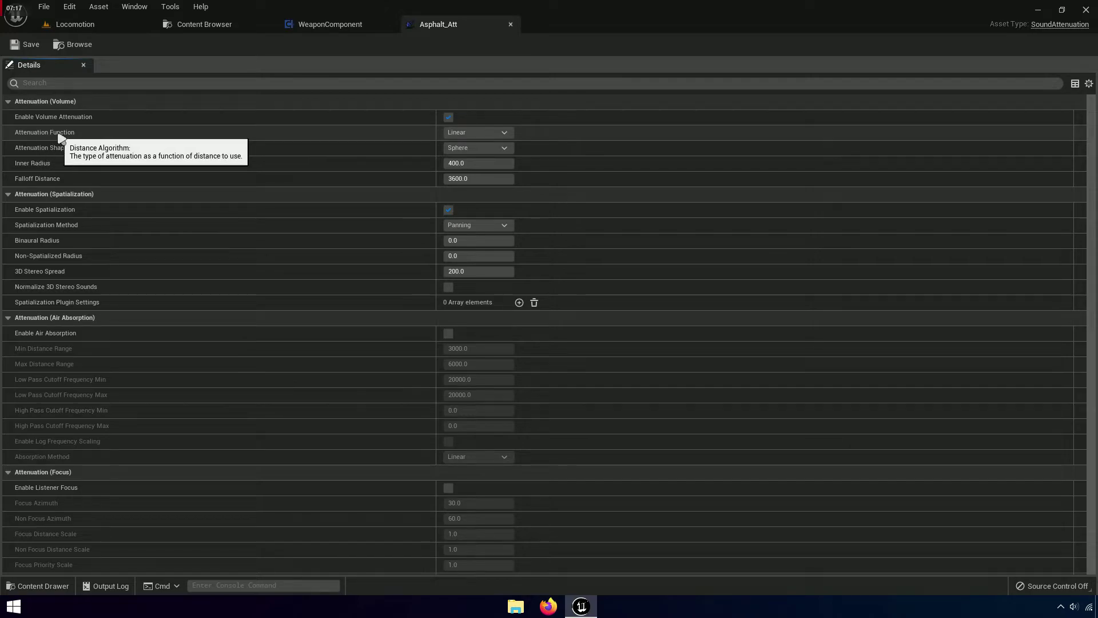
pyautogui.click(477, 134)
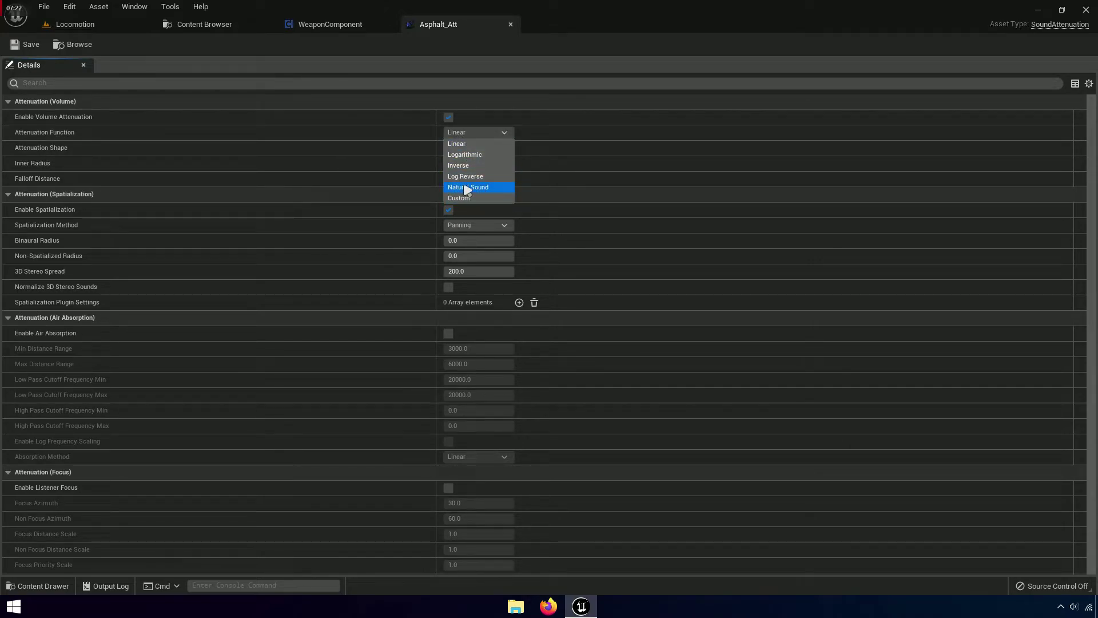
pyautogui.click(467, 187)
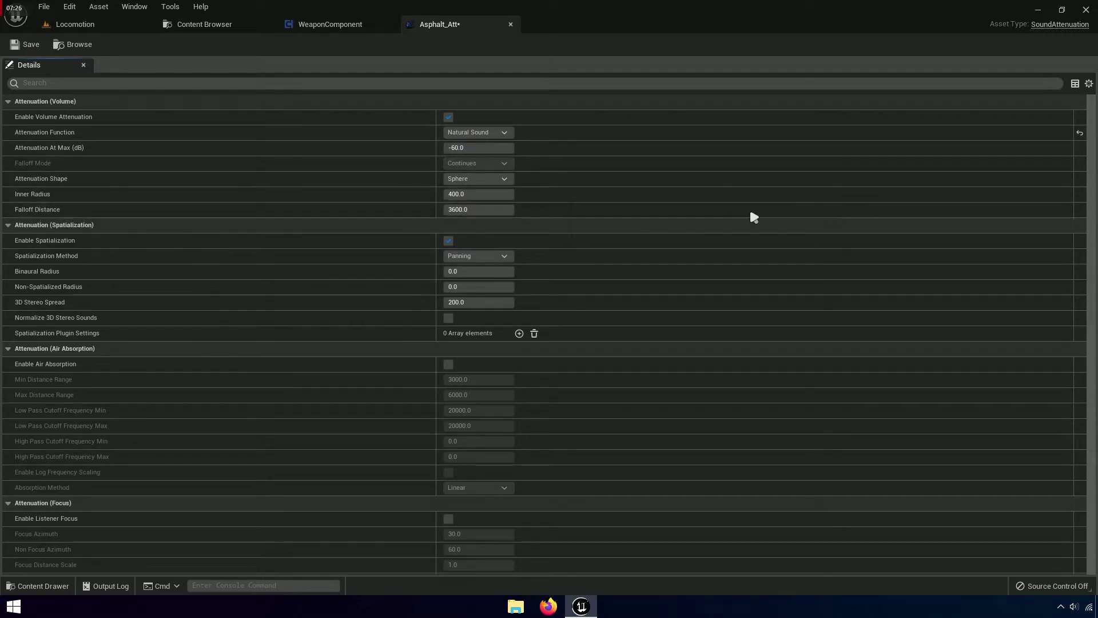
pyautogui.moveTo(1090, 149); pyautogui.dragTo(1085, 435)
pyautogui.write('o')
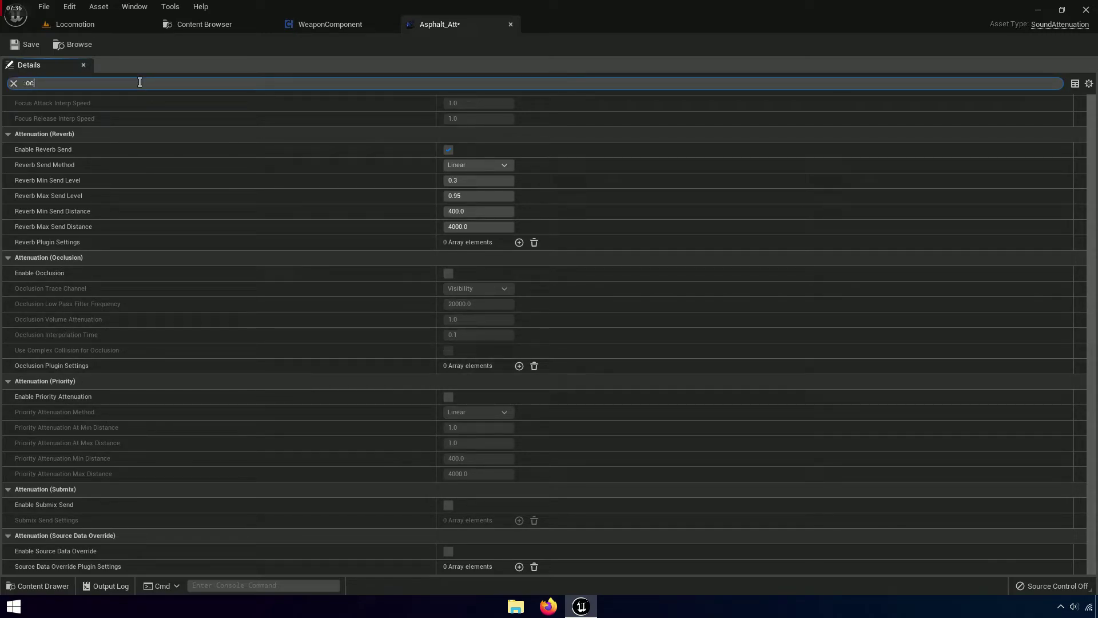
pyautogui.write('clus')
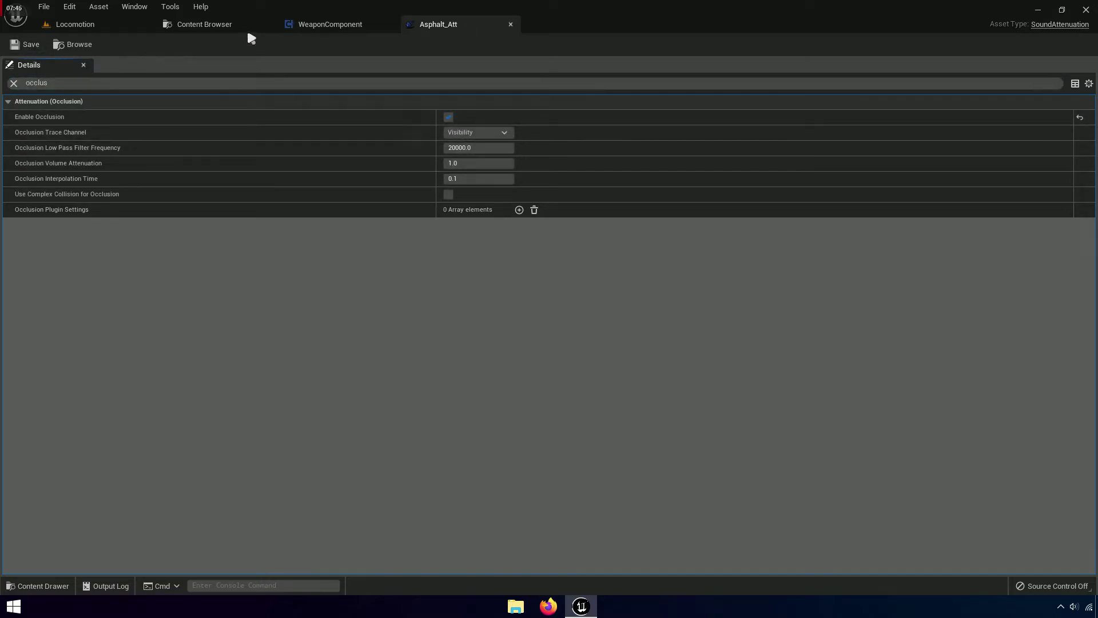
pyautogui.click(204, 24)
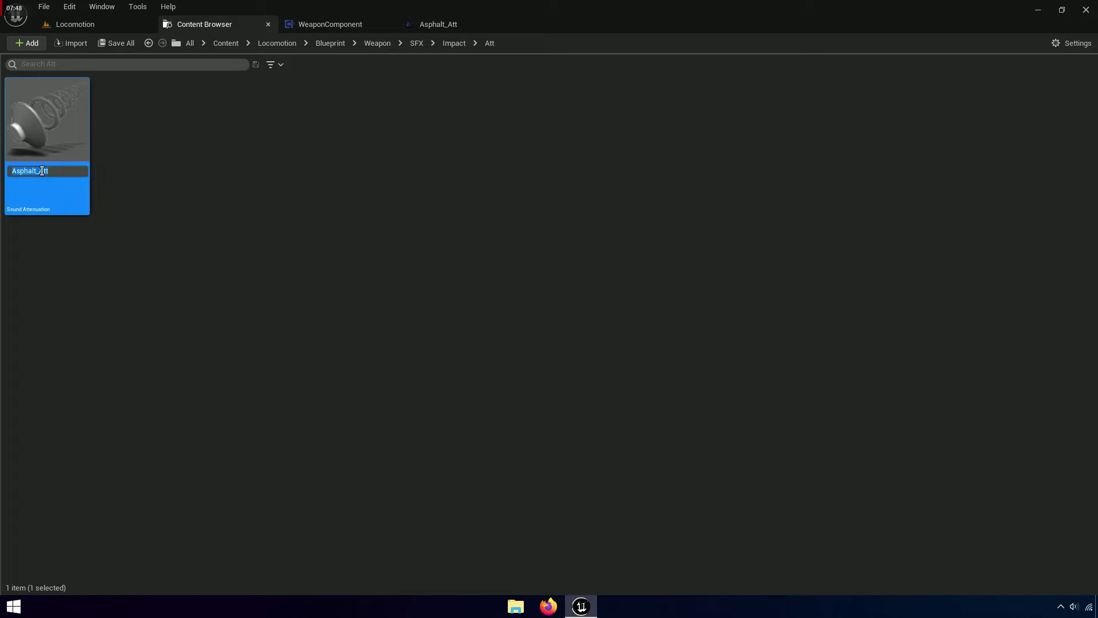
# Copy the Asphalt_Att name and locate Asphalt_Cue from the Impact SFX graph's Select node
pyautogui.rightClick(42, 170)
pyautogui.click(69, 221)
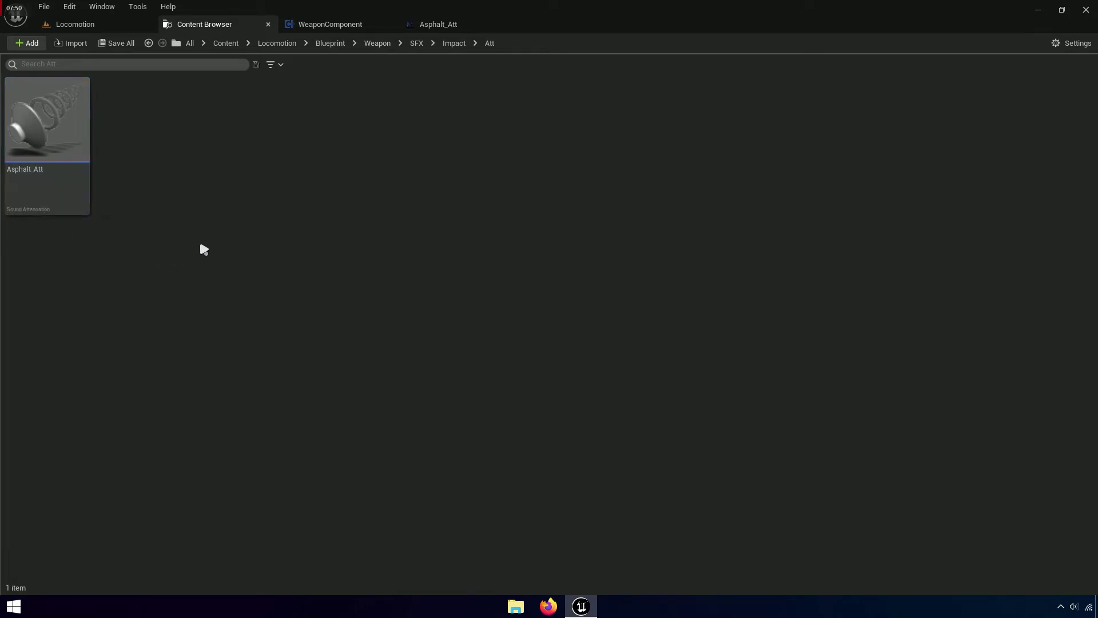
pyautogui.click(327, 28)
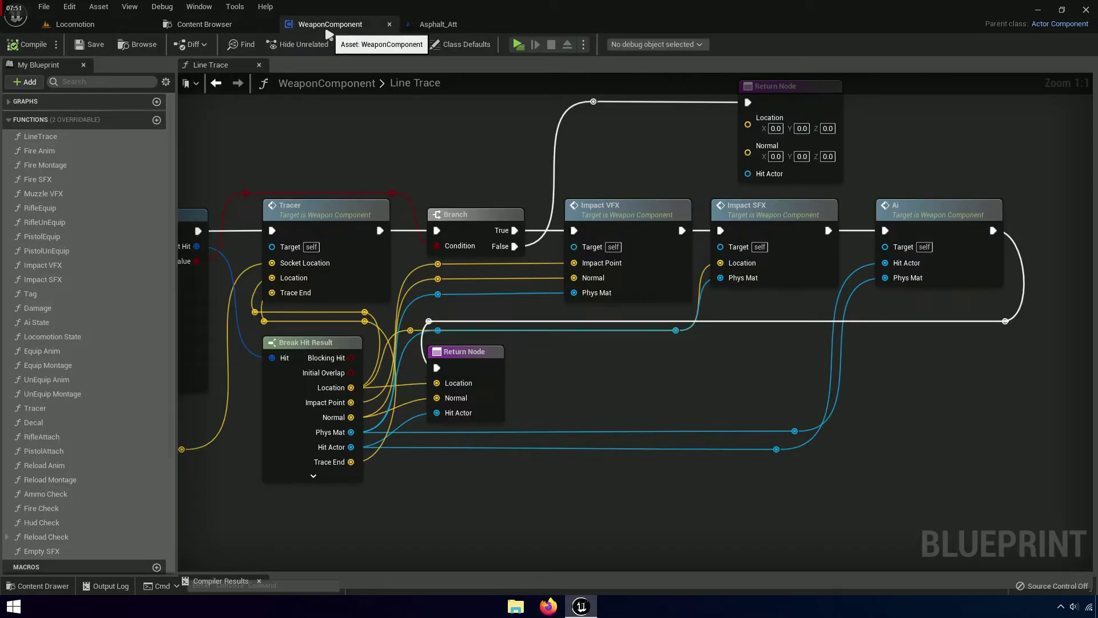
pyautogui.click(259, 65)
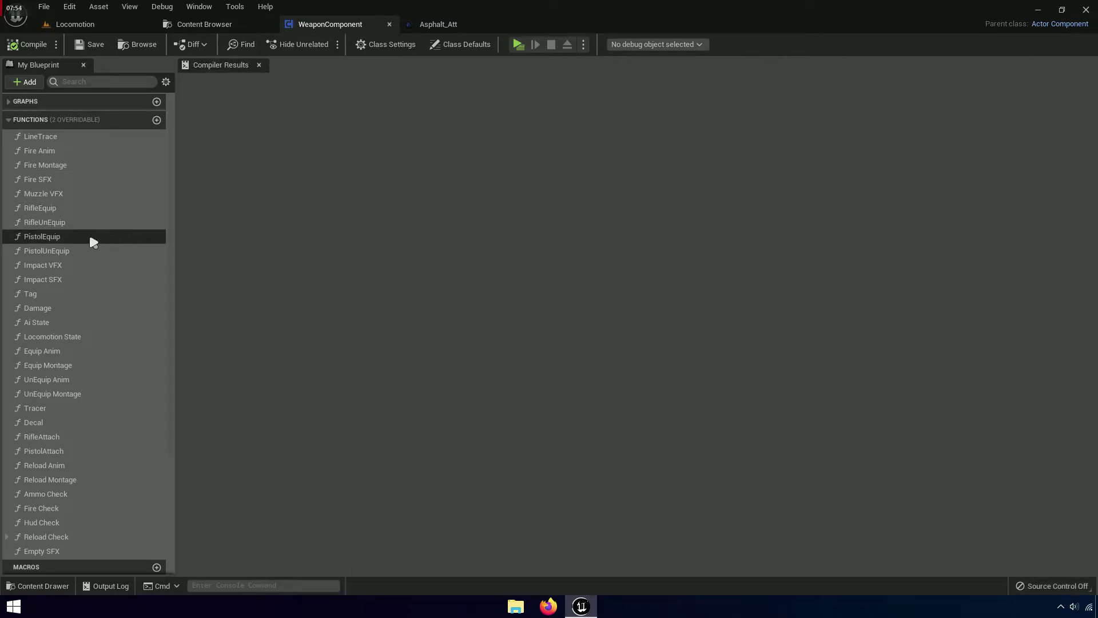
pyautogui.doubleClick(49, 281)
pyautogui.scroll(5, 423, 191)
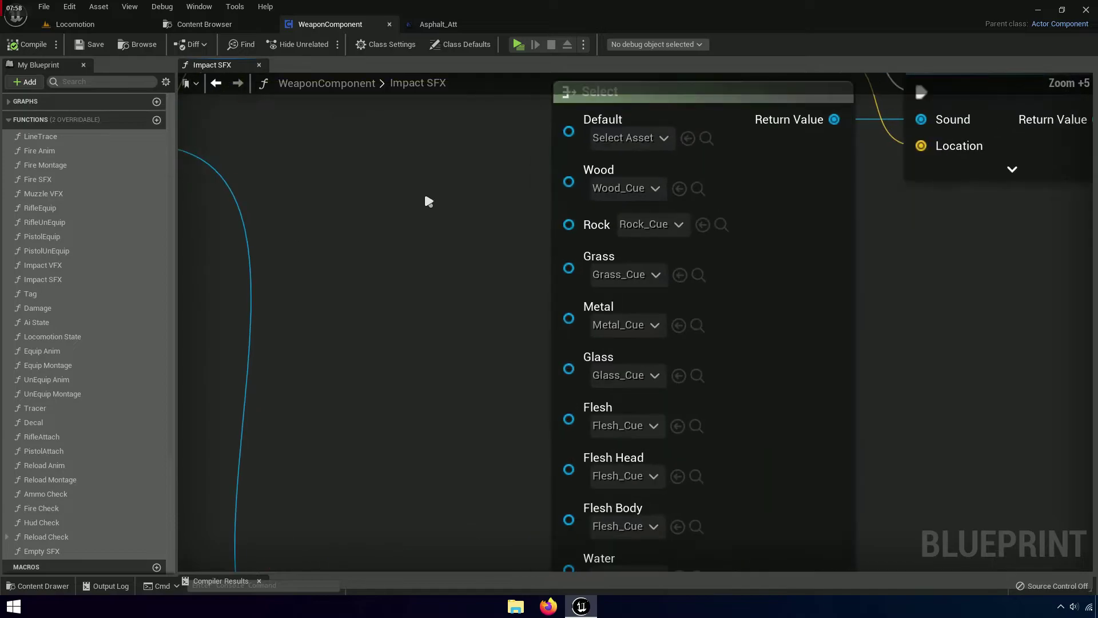
pyautogui.scroll(2, 437, 190)
pyautogui.moveTo(442, 200); pyautogui.dragTo(283, 273, button='right')
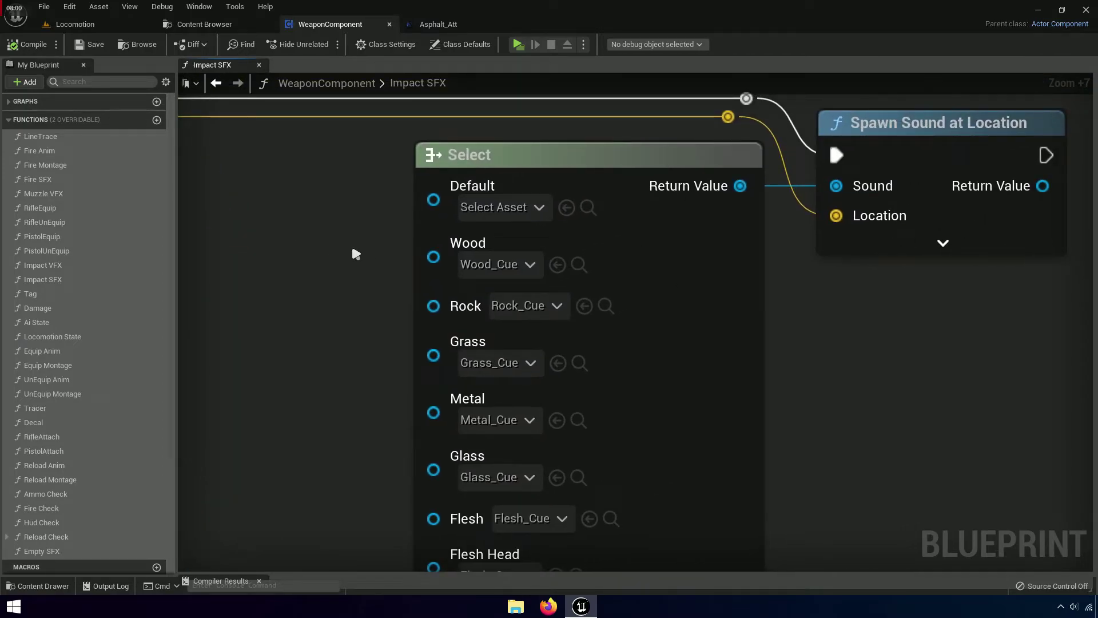
pyautogui.moveTo(297, 483)
pyautogui.mouseDown(button='right')
pyautogui.moveTo(284, 255)
pyautogui.moveTo(458, 264)
pyautogui.mouseUp(button='right')
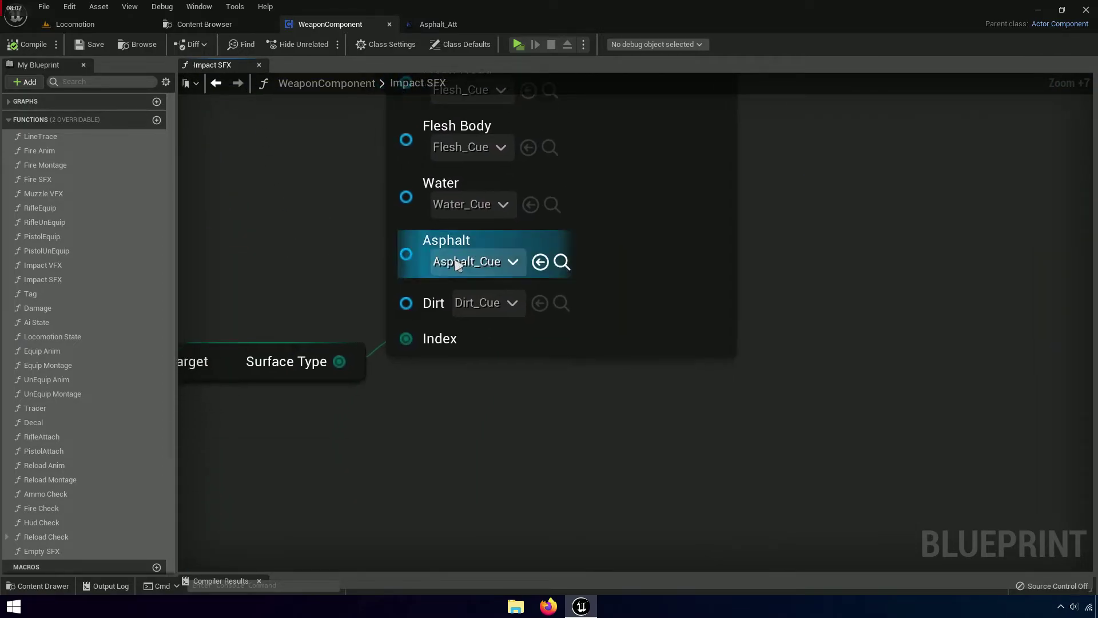
pyautogui.click(561, 263)
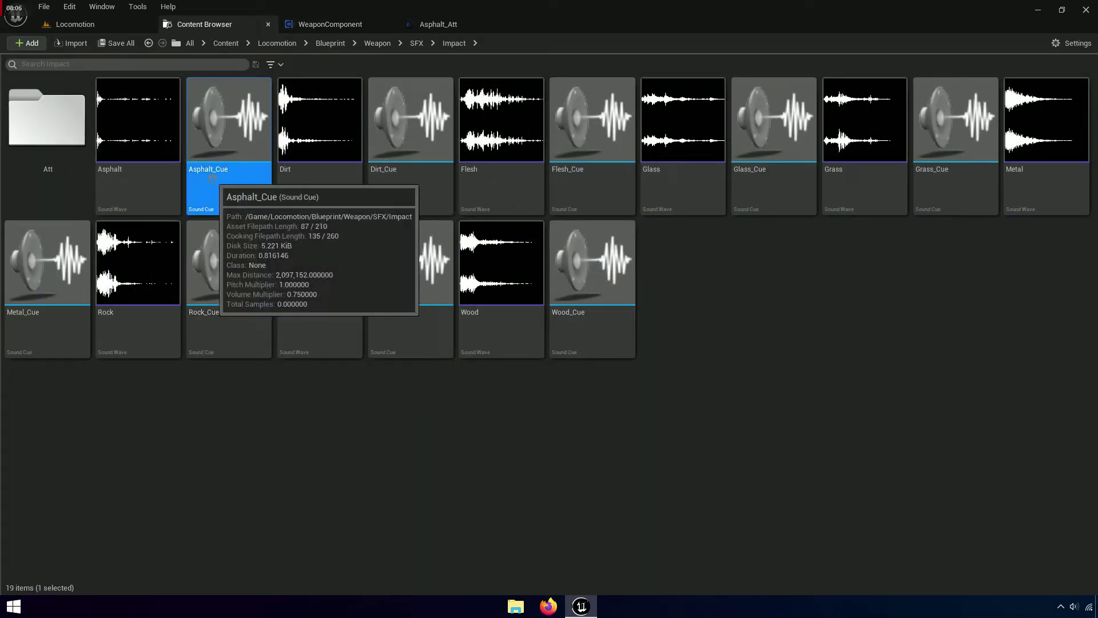
# Assign Asphalt_Att as the Asphalt_Cue sound cue's Attenuation Settings
pyautogui.doubleClick(249, 173)
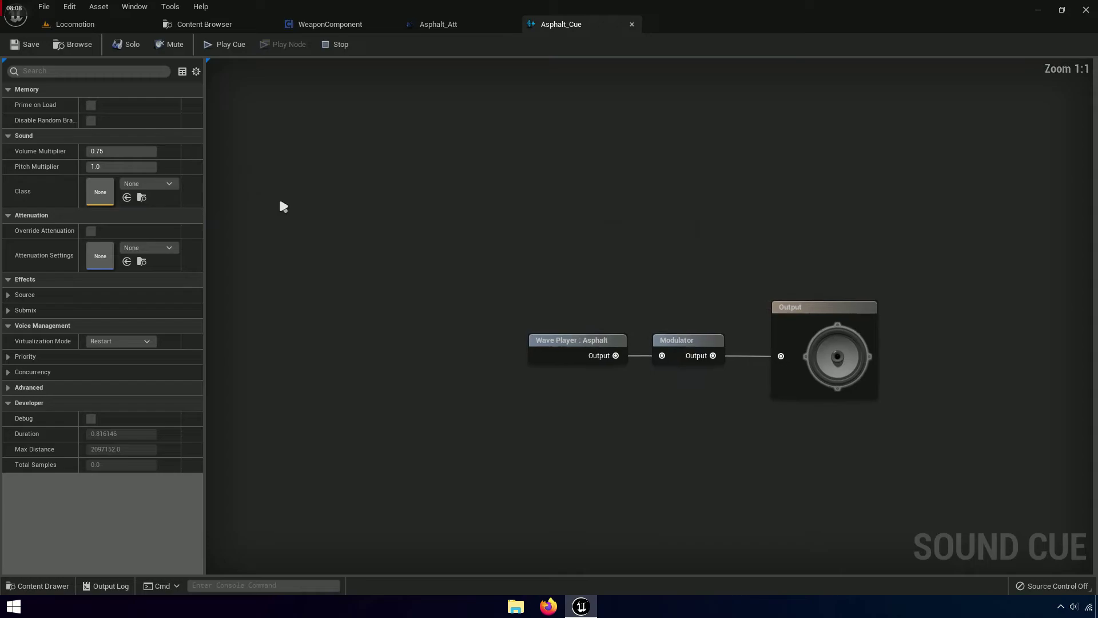
pyautogui.scroll(4, 401, 209)
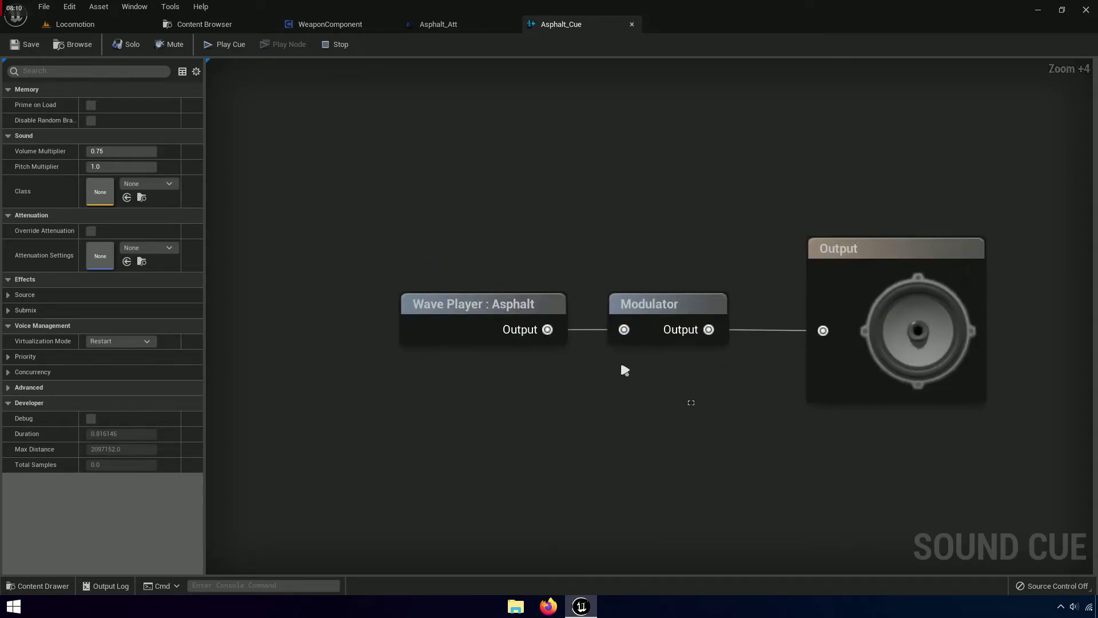
pyautogui.moveTo(625, 370)
pyautogui.mouseDown()
pyautogui.moveTo(490, 299)
pyautogui.moveTo(521, 299)
pyautogui.mouseUp()
pyautogui.click(428, 382)
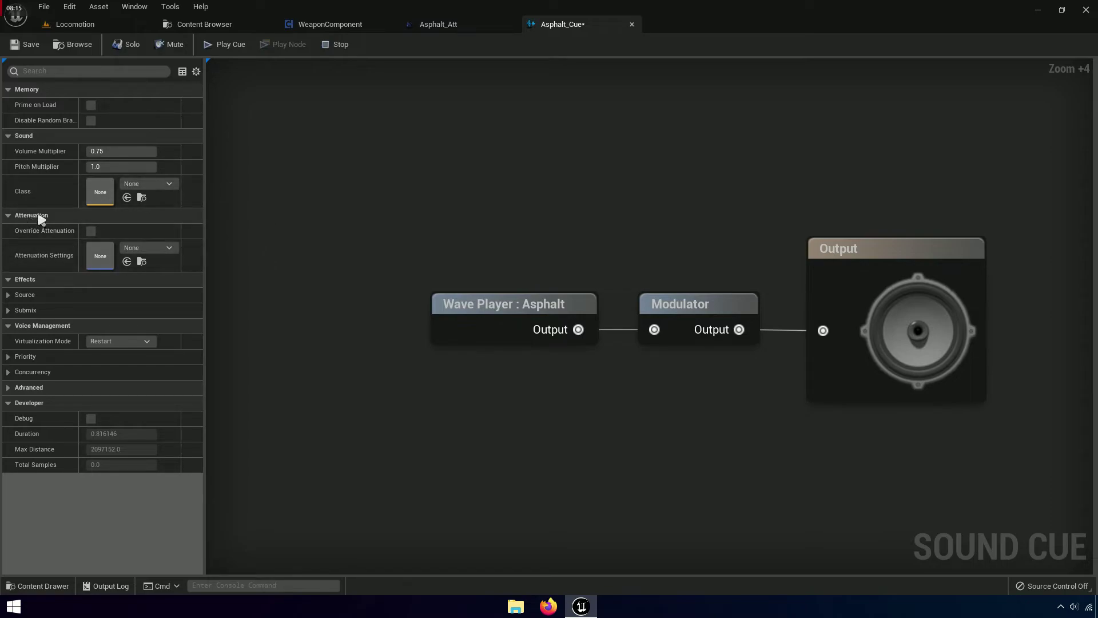
pyautogui.click(154, 248)
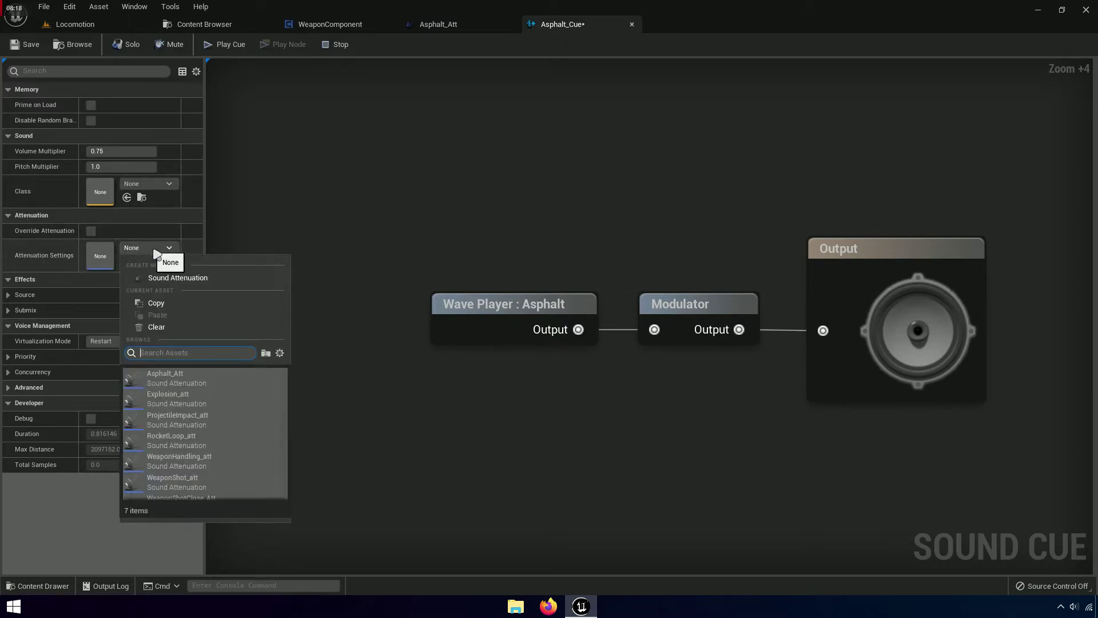
pyautogui.click(212, 408)
pyautogui.write('Asphalt_Att')
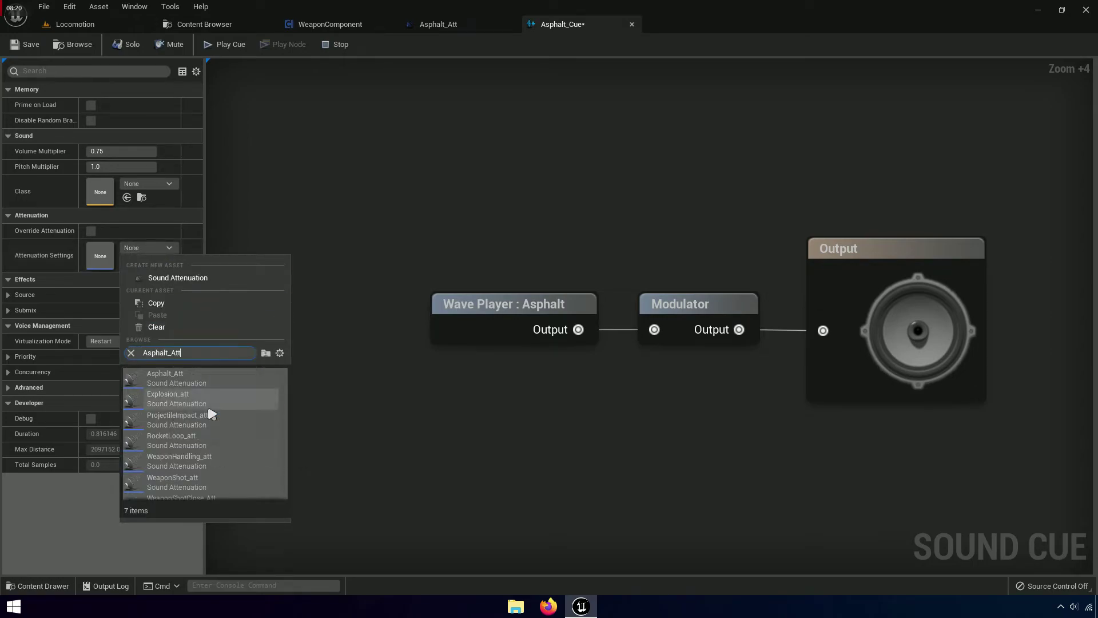
pyautogui.click(174, 380)
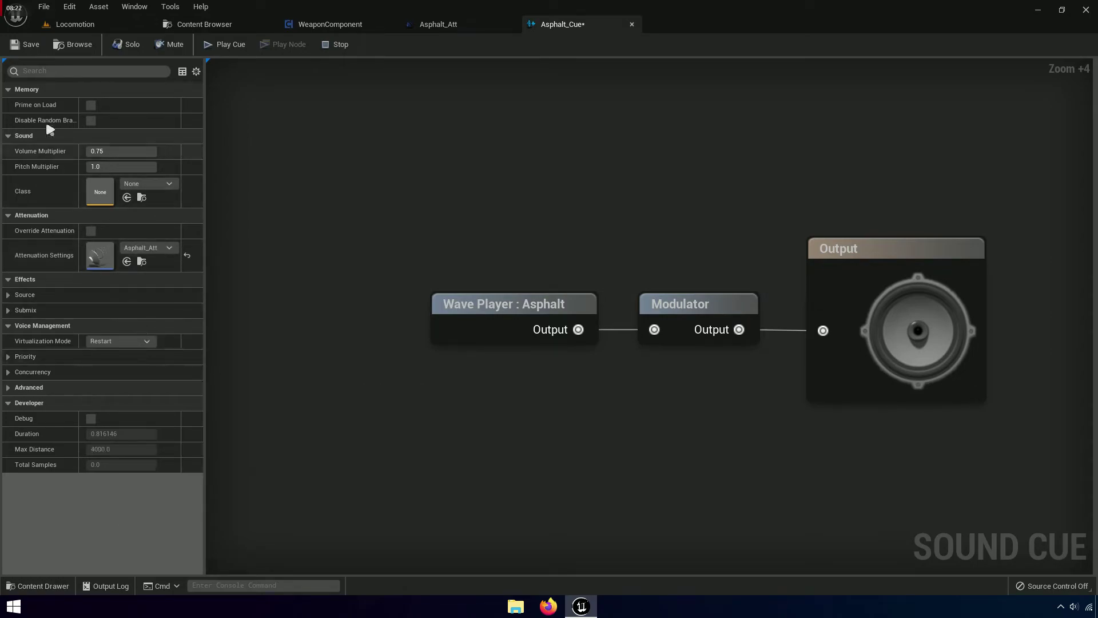
pyautogui.click(204, 24)
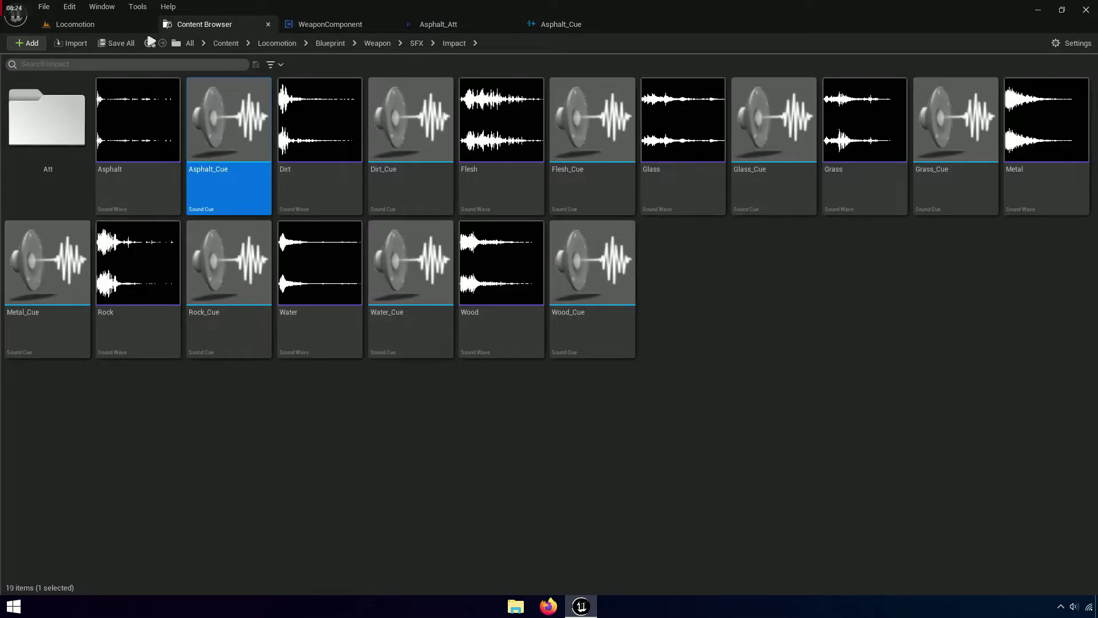
pyautogui.click(101, 23)
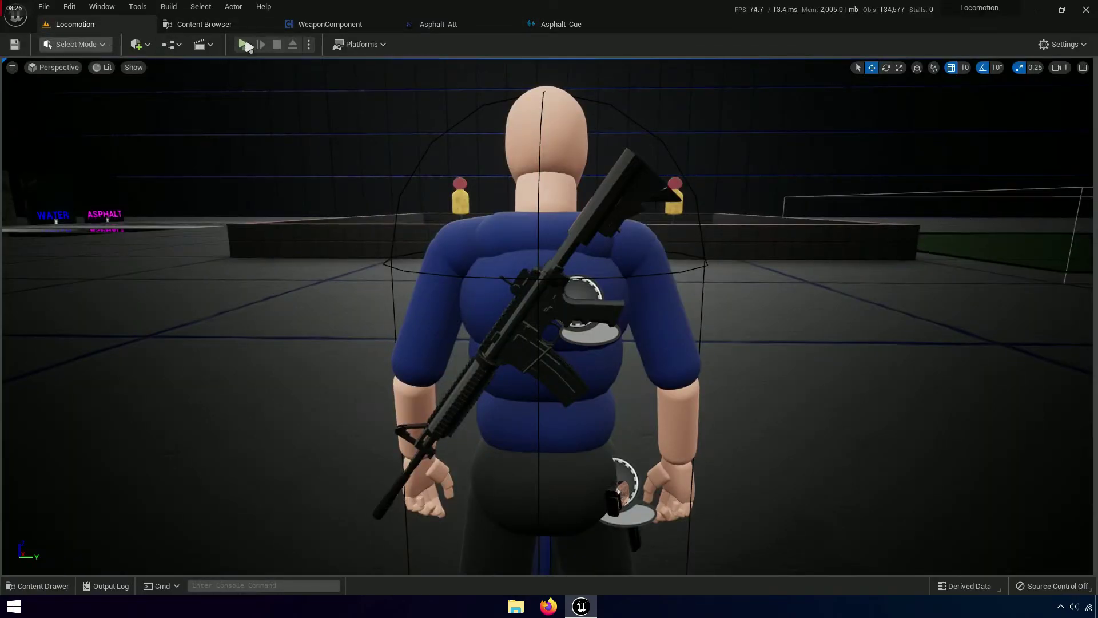
pyautogui.click(245, 45)
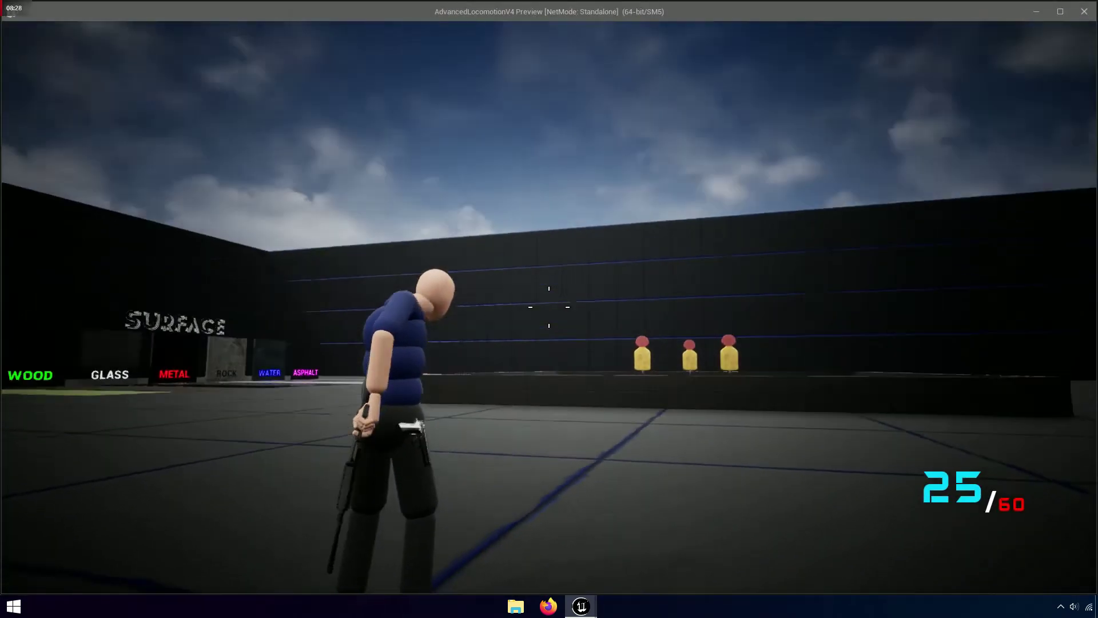
pyautogui.click(549, 306)
pyautogui.click(549, 306)
pyautogui.click(549, 307)
pyautogui.click(549, 307)
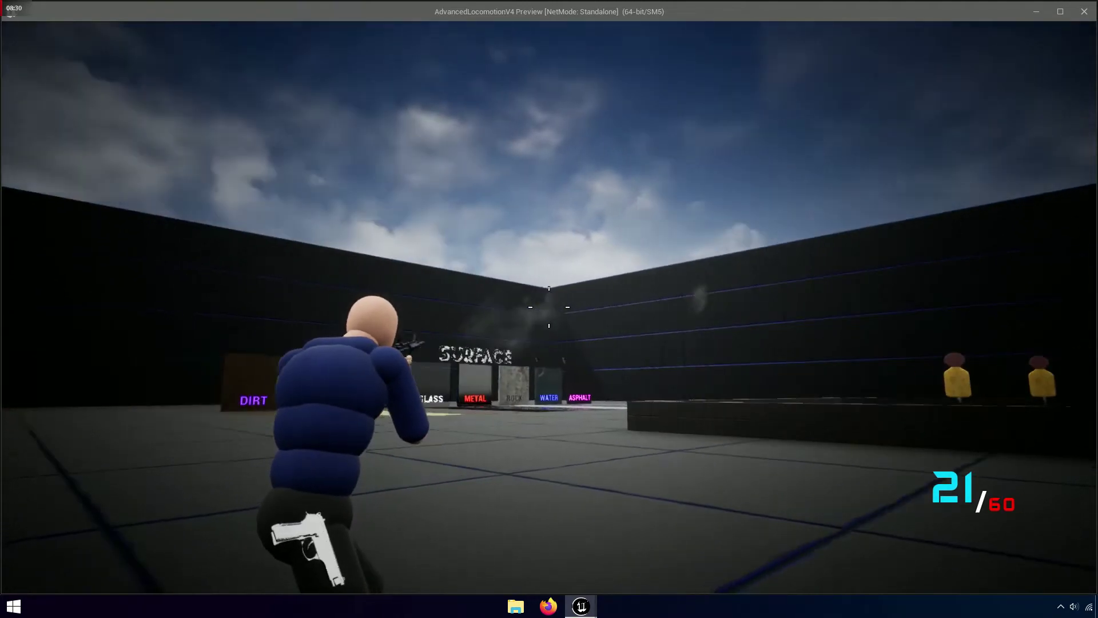
pyautogui.click(549, 307)
pyautogui.click(549, 307)
pyautogui.click(549, 307)
pyautogui.click(549, 307)
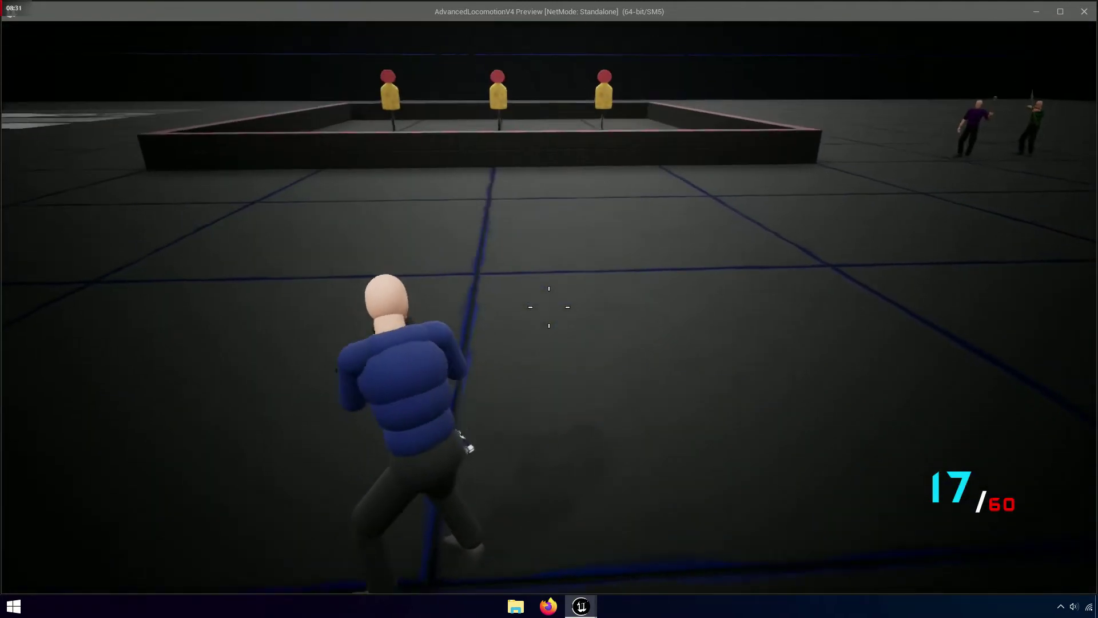
pyautogui.click(549, 307)
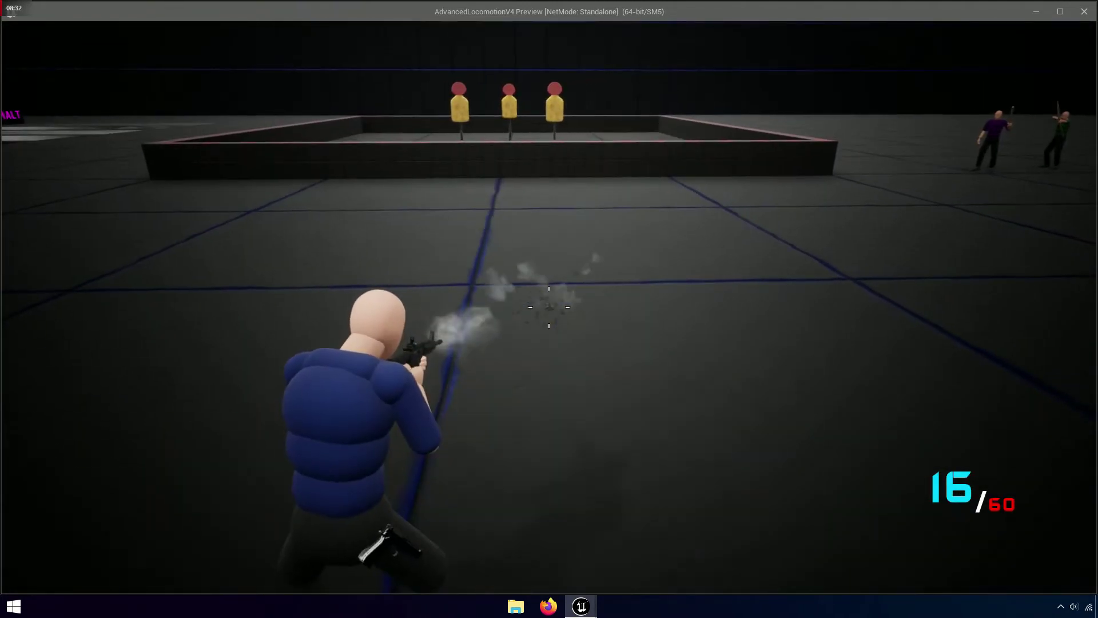
pyautogui.click(548, 307)
pyautogui.click(549, 306)
pyautogui.click(548, 307)
pyautogui.click(549, 306)
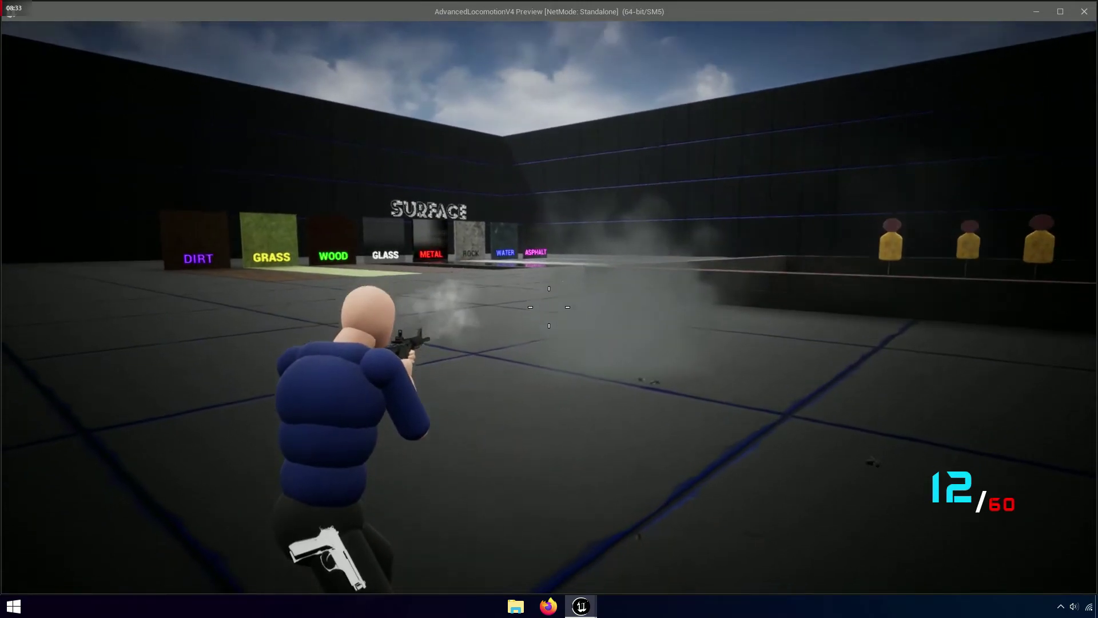
pyautogui.click(549, 307)
pyautogui.click(549, 307)
pyautogui.click(549, 306)
pyautogui.click(549, 306)
pyautogui.click(549, 307)
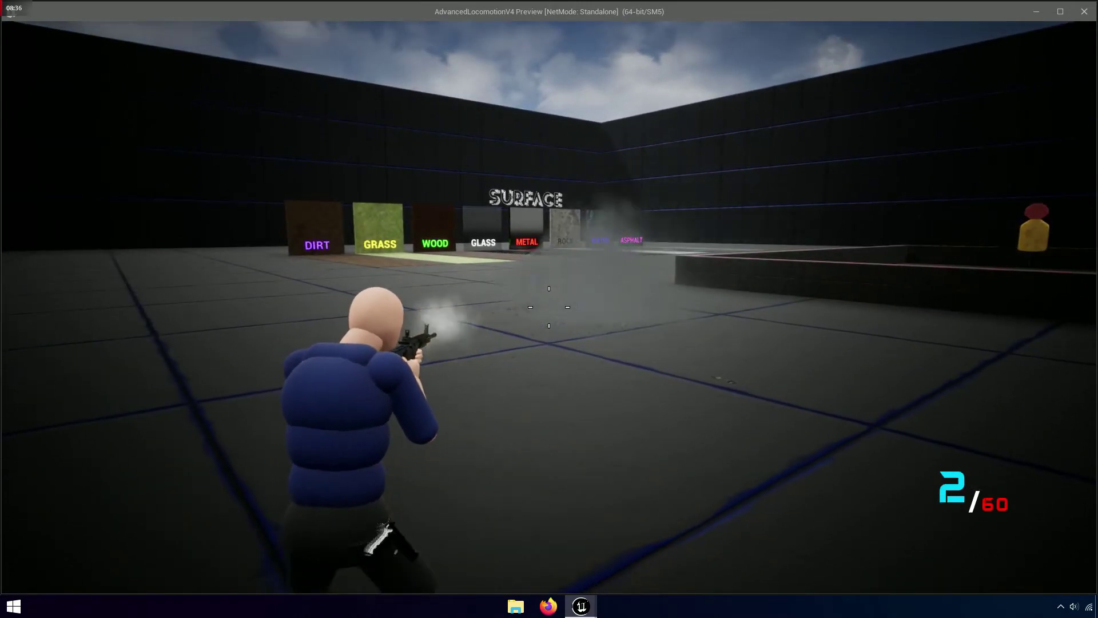
pyautogui.click(549, 306)
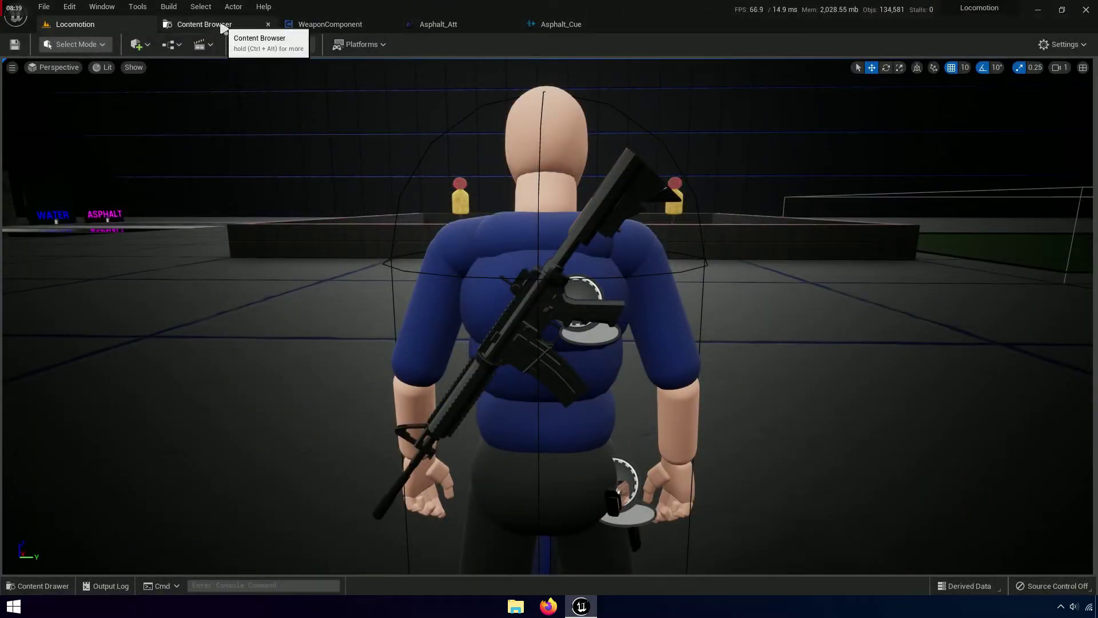
# Break the execution link into Fire SFX in the Weapon > Rifle blueprint and save it
pyautogui.click(223, 25)
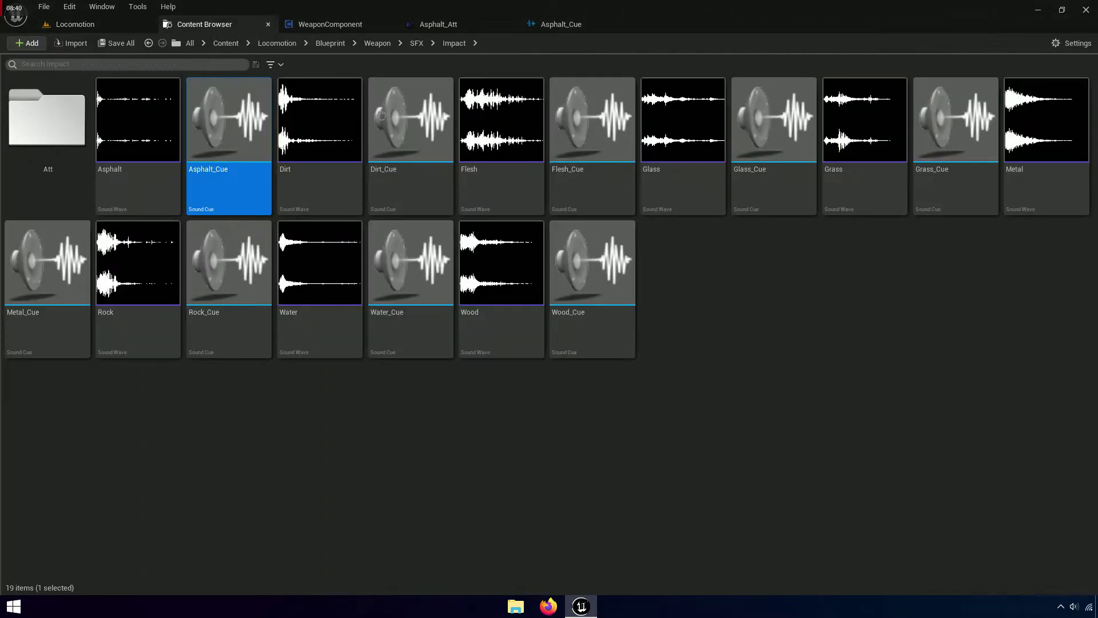
pyautogui.click(378, 44)
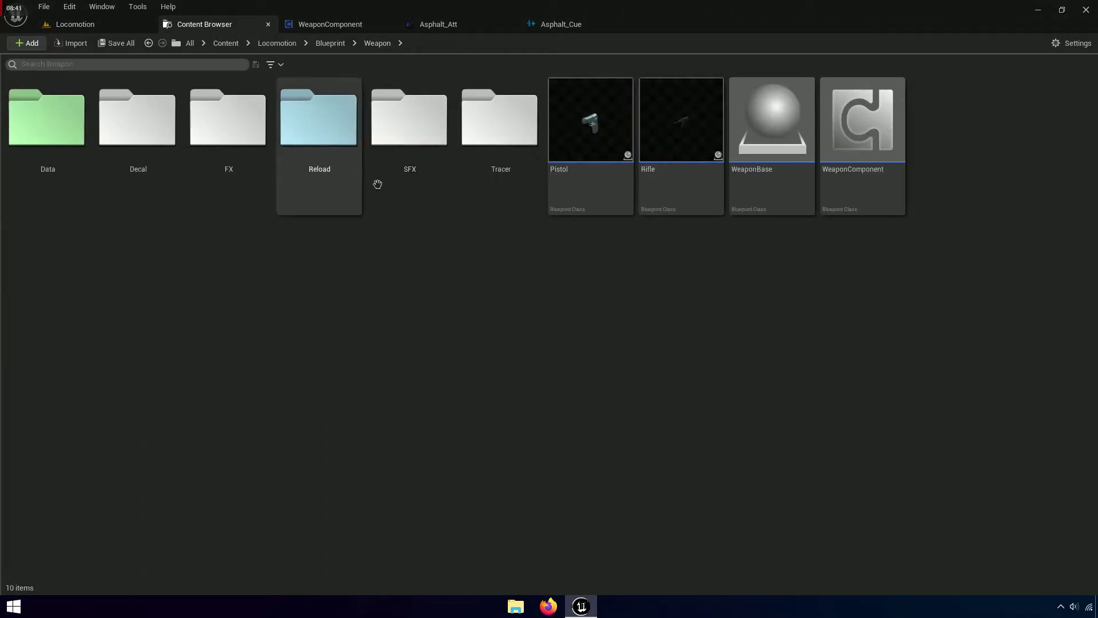
pyautogui.doubleClick(646, 183)
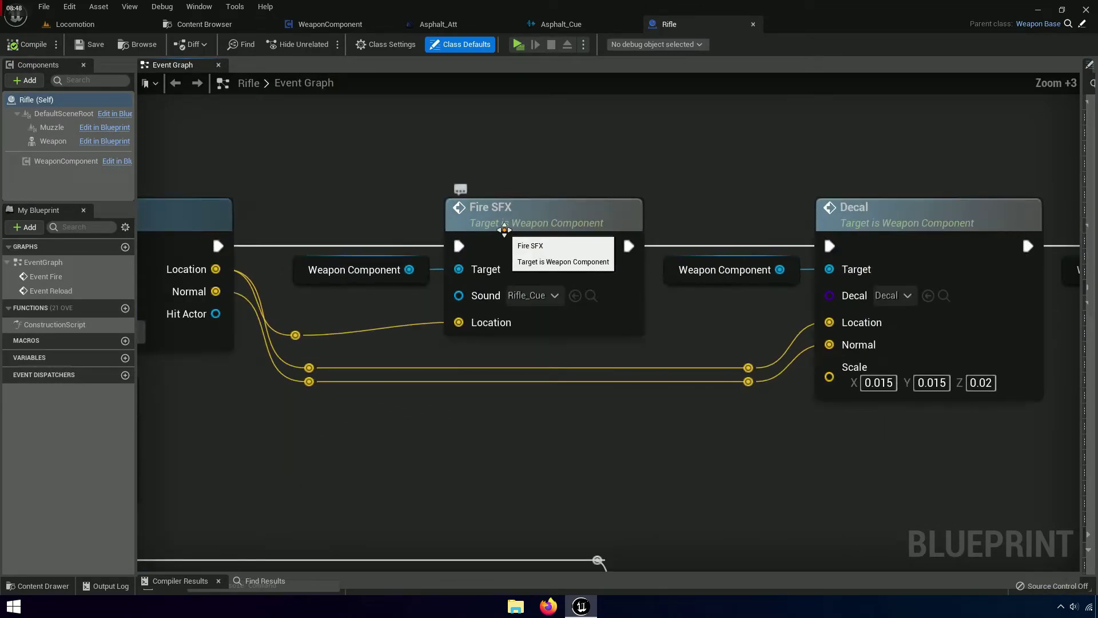
pyautogui.rightClick(227, 244)
pyautogui.click(274, 265)
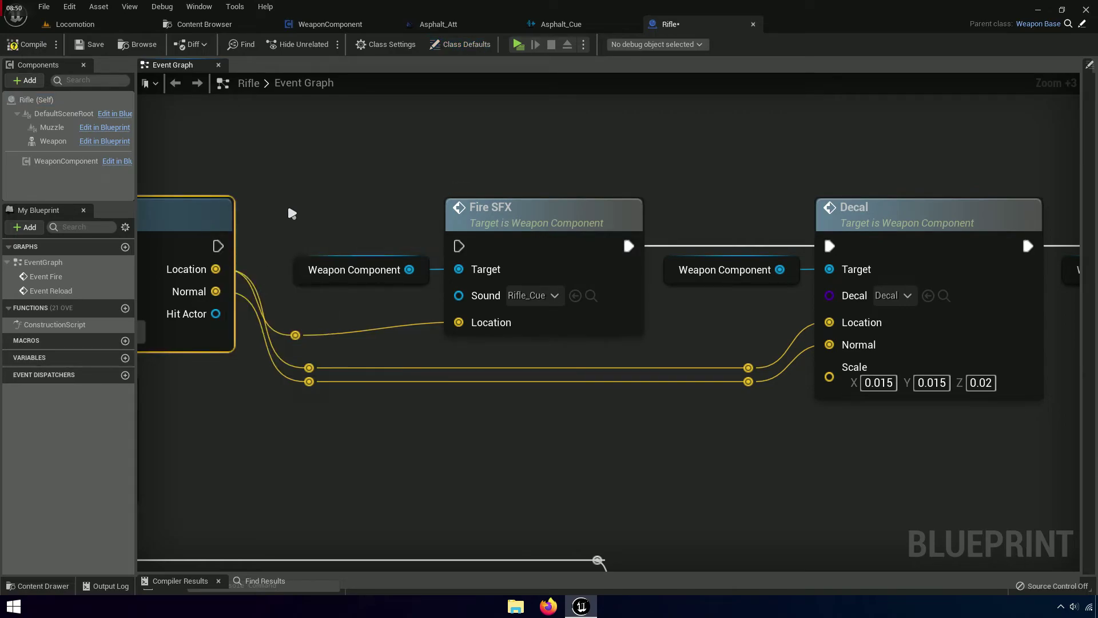
pyautogui.click(96, 45)
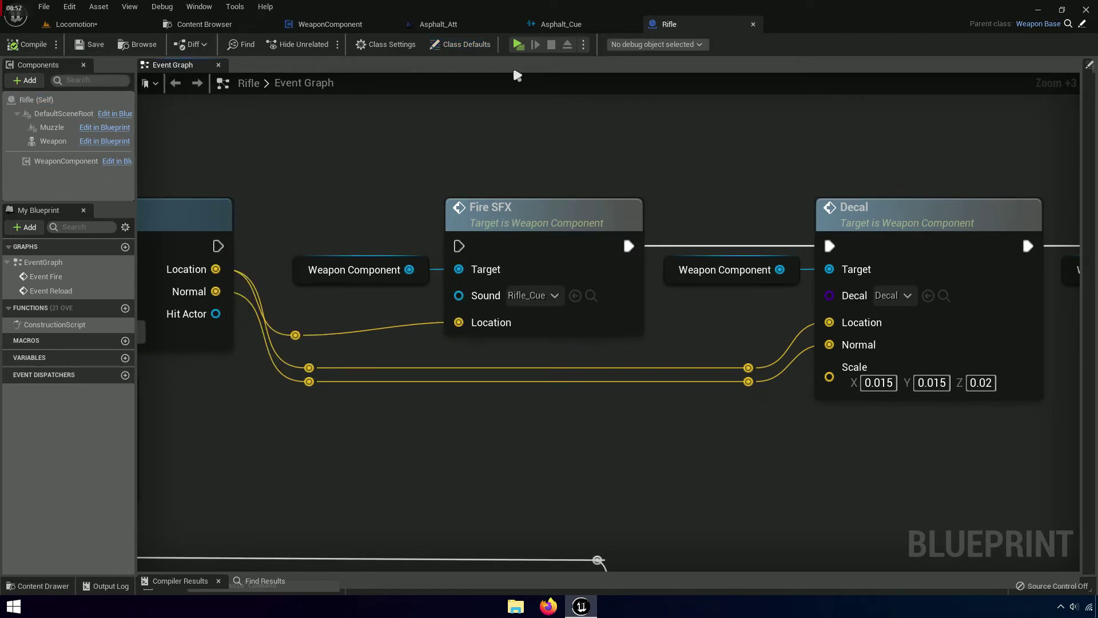
pyautogui.click(486, 24)
pyautogui.click(76, 24)
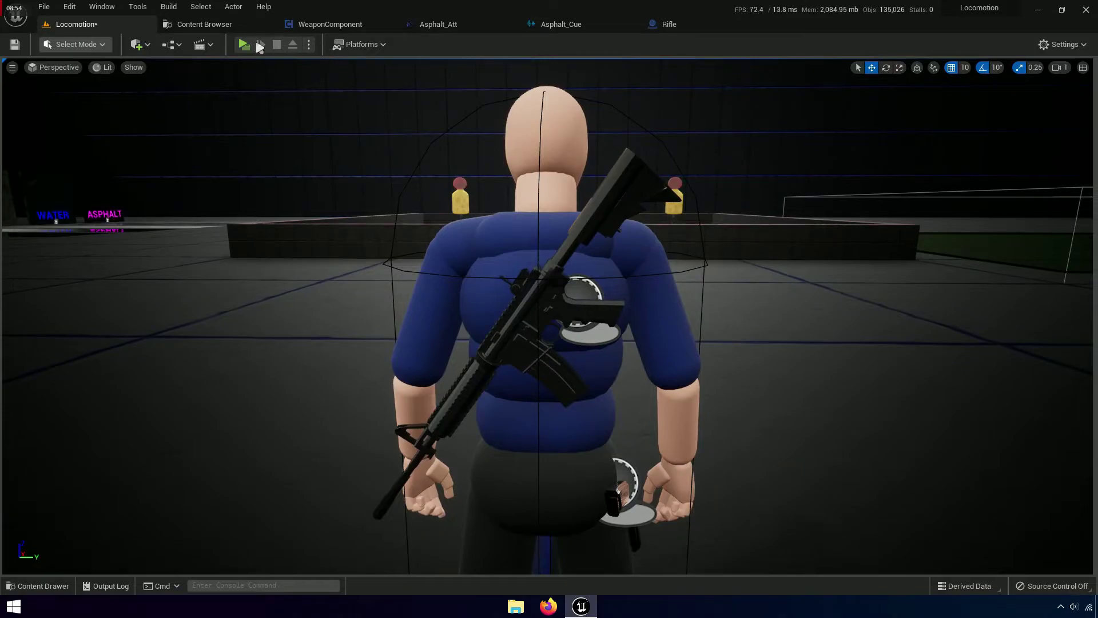
# Start a play test and fire a long burst at the far wall
pyautogui.click(244, 44)
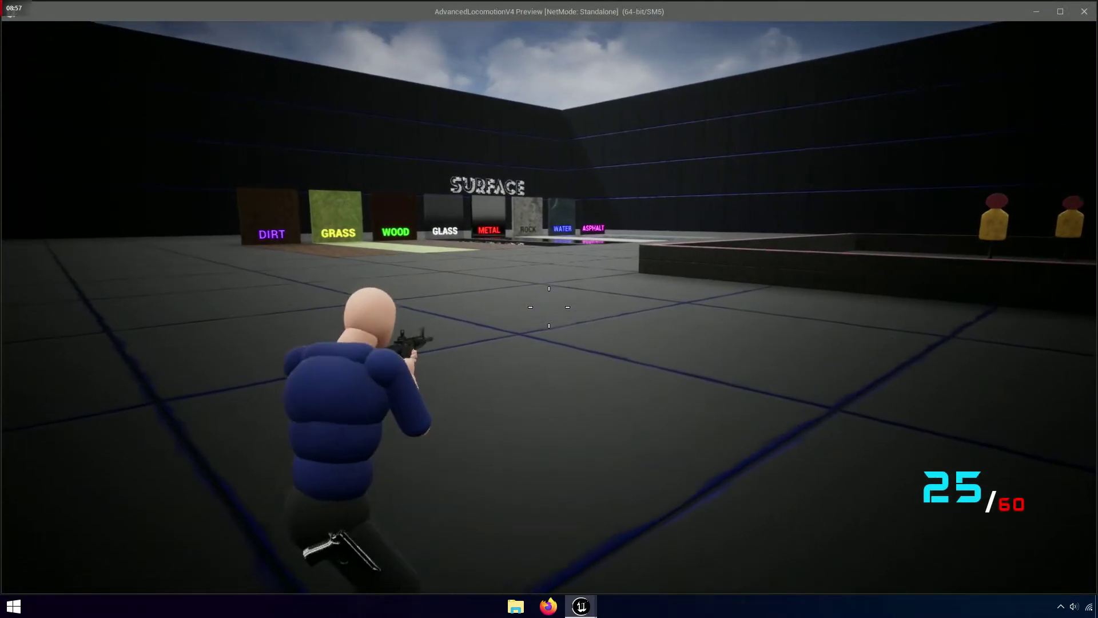
pyautogui.click(549, 307)
pyautogui.click(549, 306)
pyautogui.click(549, 306)
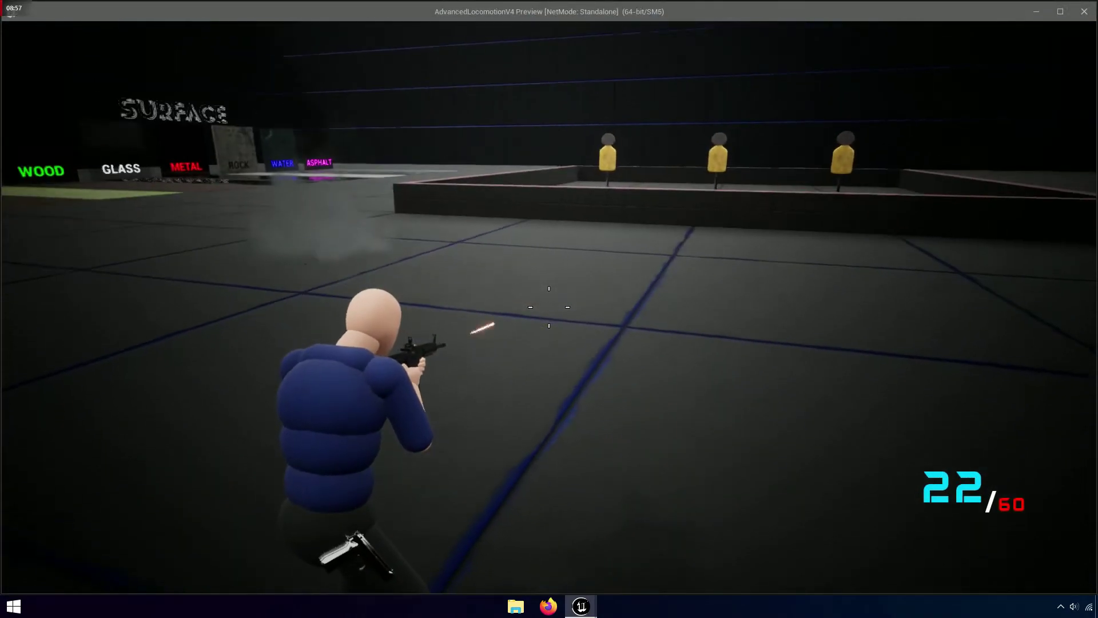
pyautogui.click(549, 307)
pyautogui.click(548, 306)
pyautogui.click(549, 306)
pyautogui.click(549, 307)
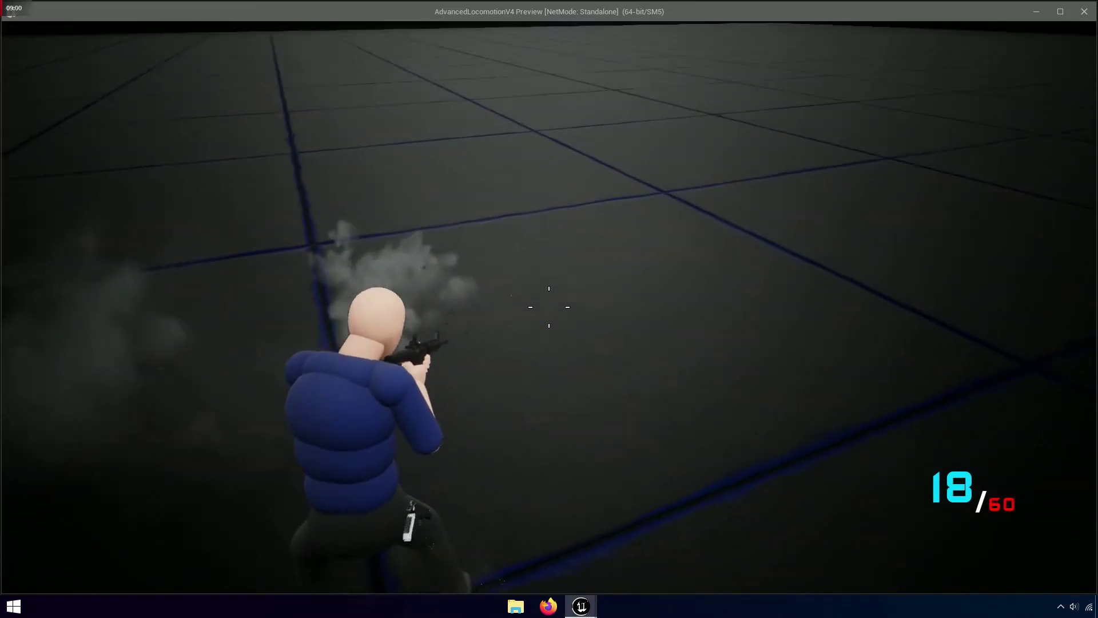
pyautogui.click(549, 306)
pyautogui.click(549, 307)
pyautogui.click(549, 307)
pyautogui.click(549, 307)
pyautogui.click(549, 307)
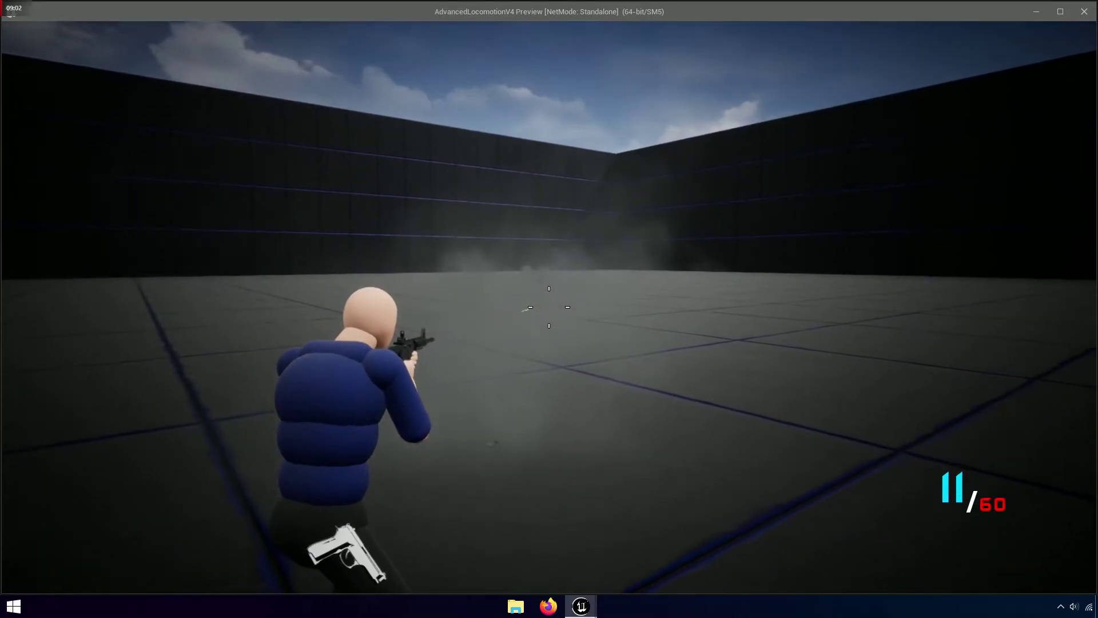
pyautogui.click(549, 306)
pyautogui.click(549, 307)
pyautogui.click(549, 306)
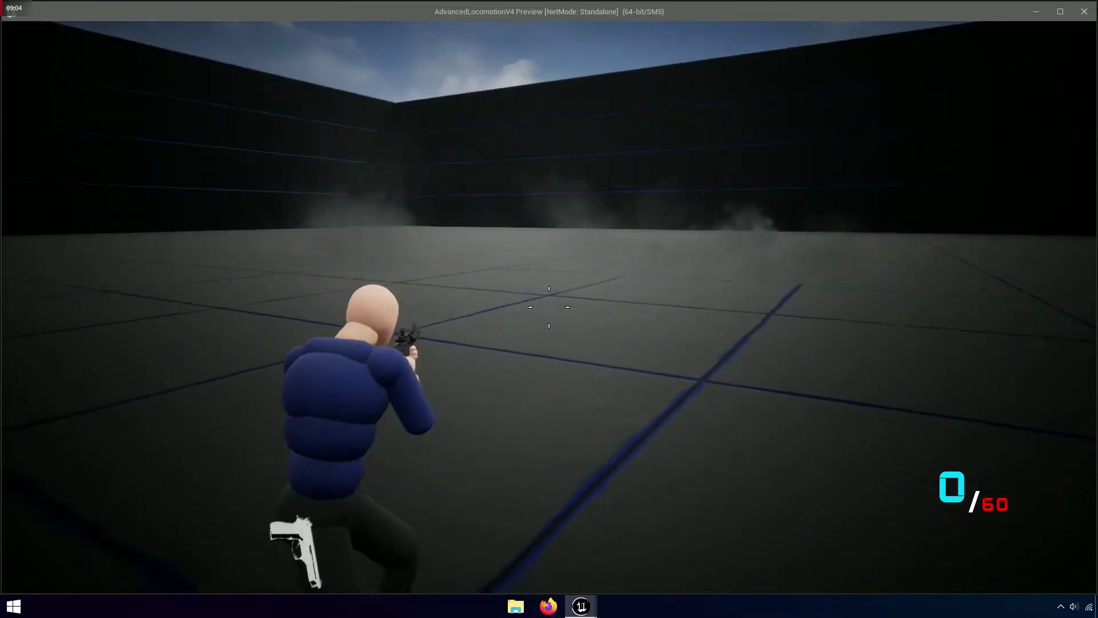
# Move forward, reload, and empty the magazine into the floor
pyautogui.press('w')
pyautogui.press('r')
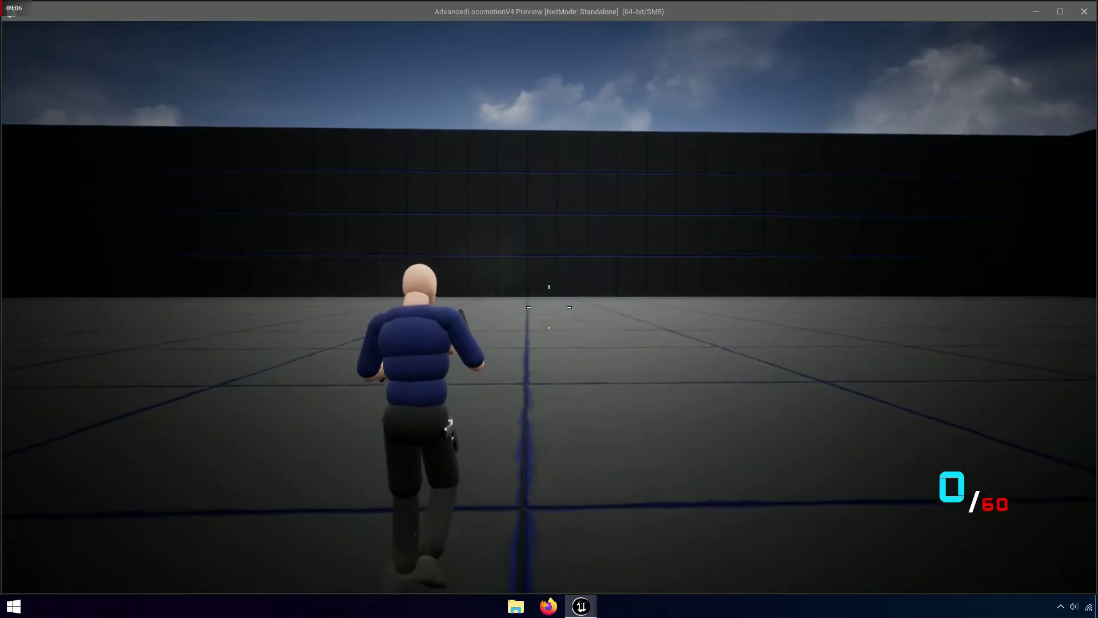
pyautogui.click(549, 306)
pyautogui.click(549, 307)
pyautogui.click(549, 306)
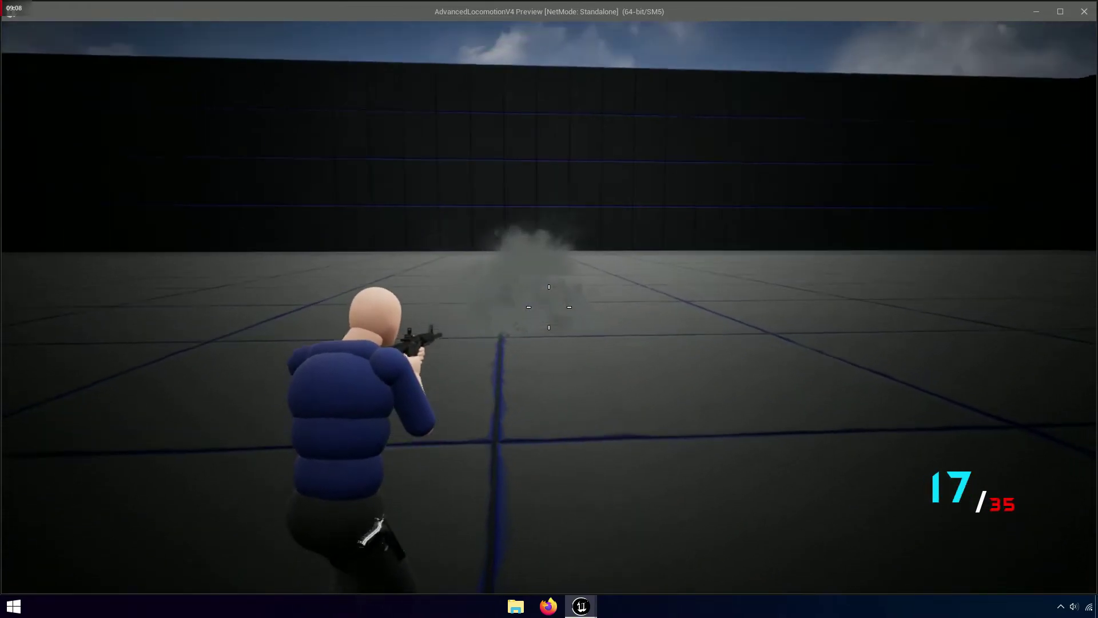
pyautogui.click(549, 307)
pyautogui.click(549, 307)
pyautogui.click(549, 306)
pyautogui.click(549, 307)
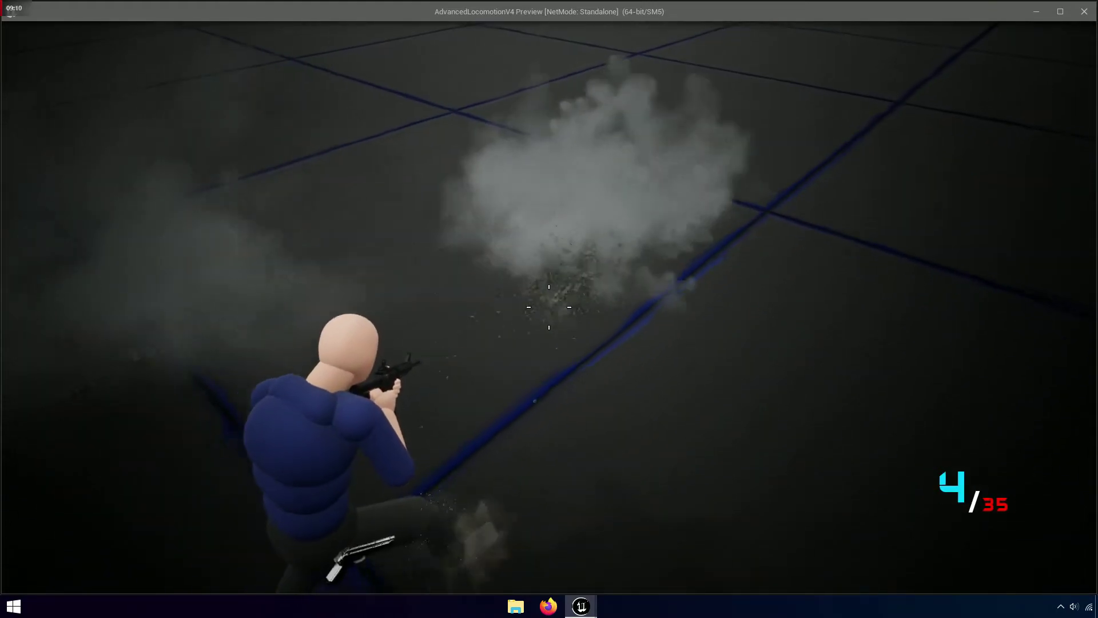
pyautogui.click(549, 306)
pyautogui.click(549, 307)
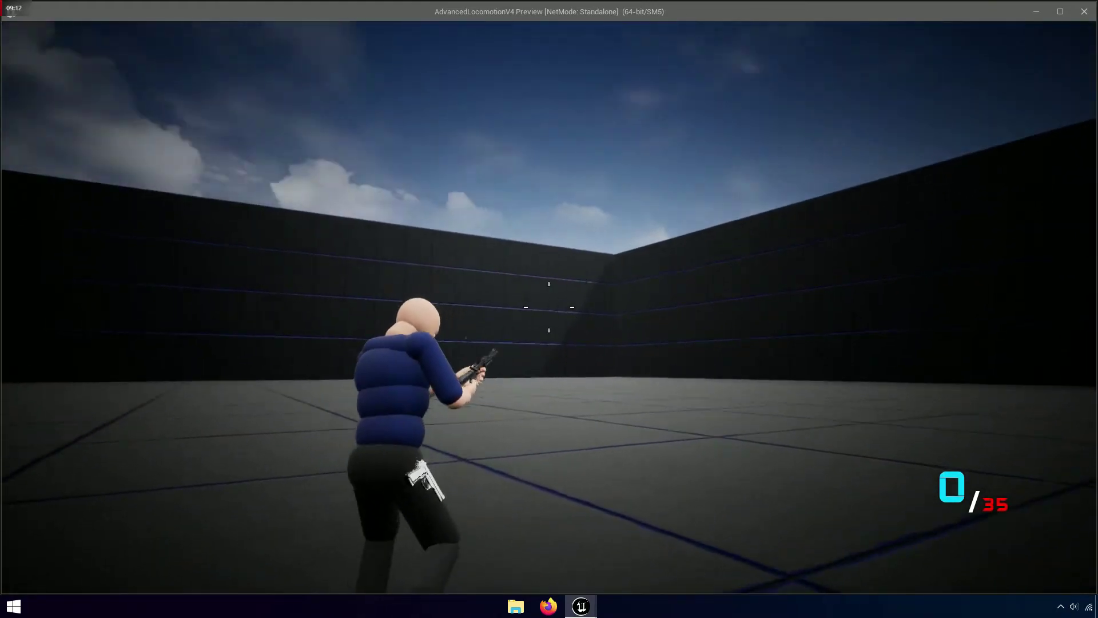
# Run to the back wall, reload, aim, and fire bursts at it up close
pyautogui.press('w')
pyautogui.press('r')
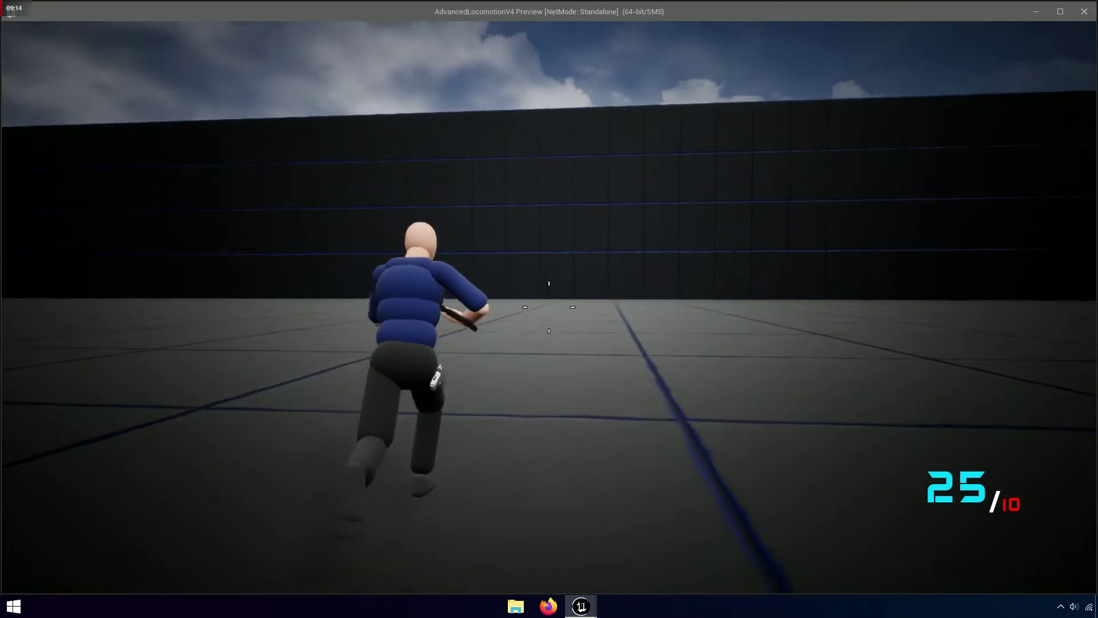
pyautogui.click(549, 307)
pyautogui.click(549, 306)
pyautogui.click(549, 307)
pyautogui.press('w')
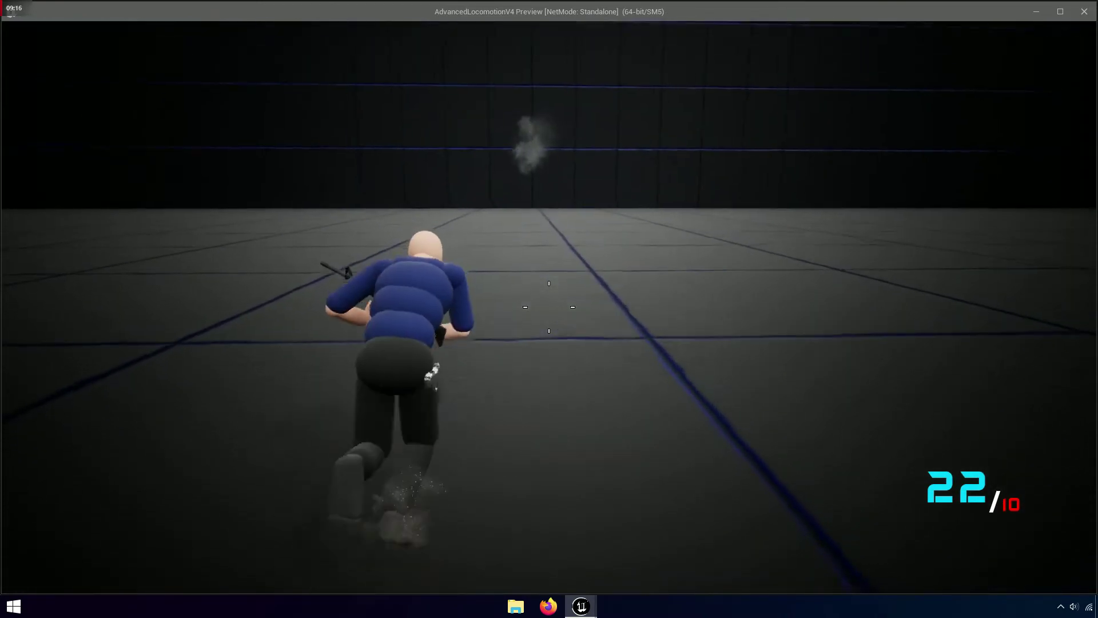
pyautogui.rightClick(549, 306)
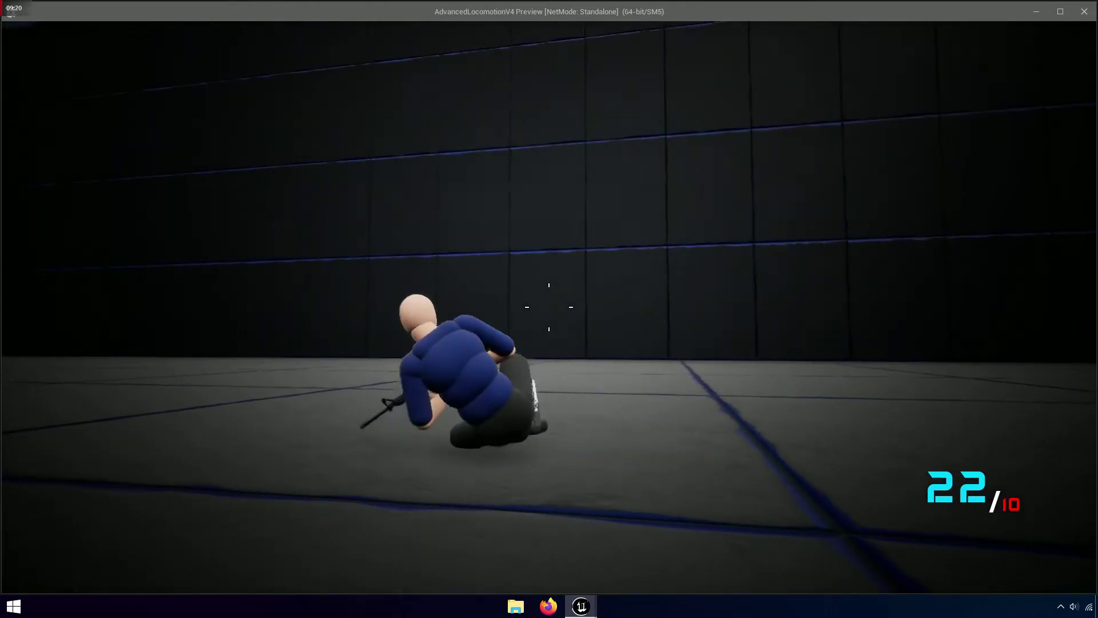
pyautogui.click(549, 307)
pyautogui.click(549, 306)
pyautogui.click(549, 307)
pyautogui.click(549, 307)
pyautogui.click(549, 307)
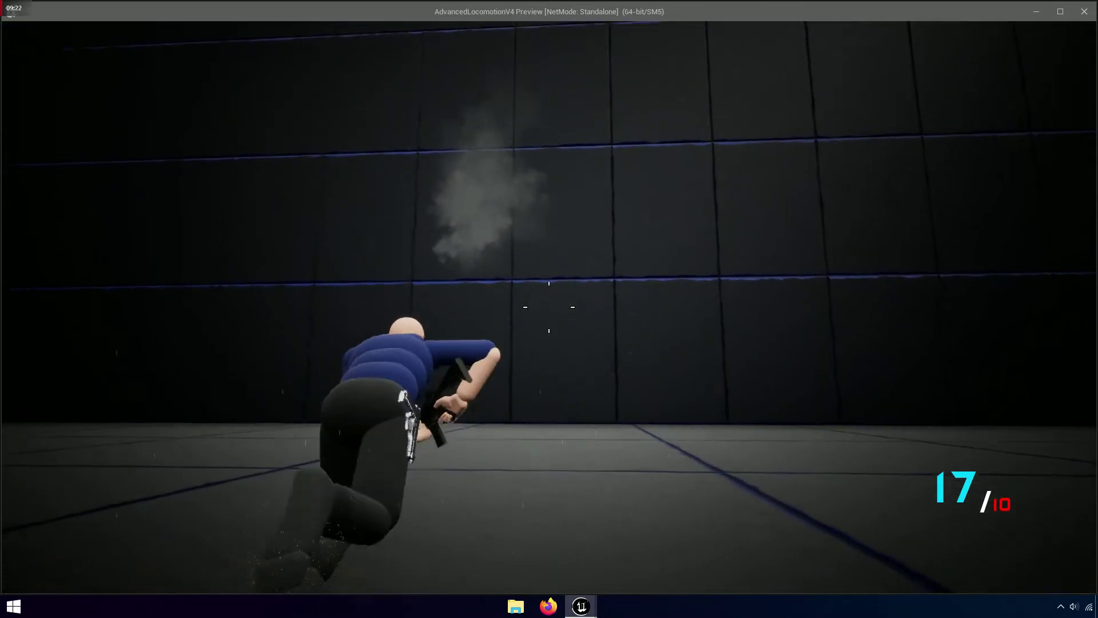
pyautogui.click(549, 306)
pyautogui.click(549, 306)
pyautogui.click(548, 306)
pyautogui.click(549, 307)
pyautogui.click(549, 306)
pyautogui.click(549, 306)
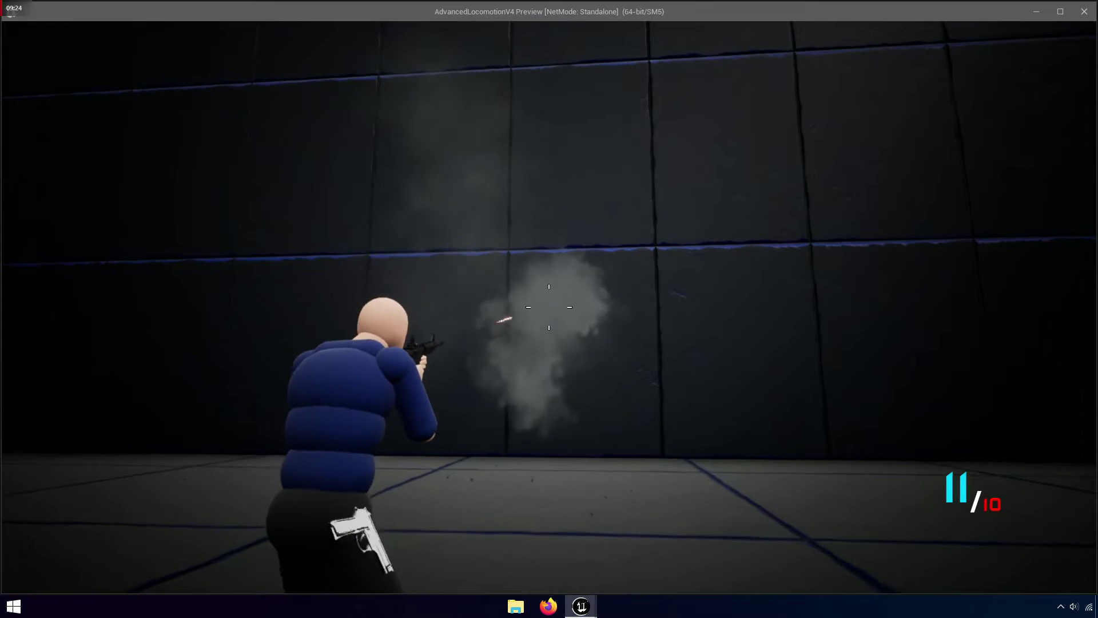
pyautogui.click(549, 306)
pyautogui.click(549, 306)
pyautogui.click(549, 306)
pyautogui.click(548, 307)
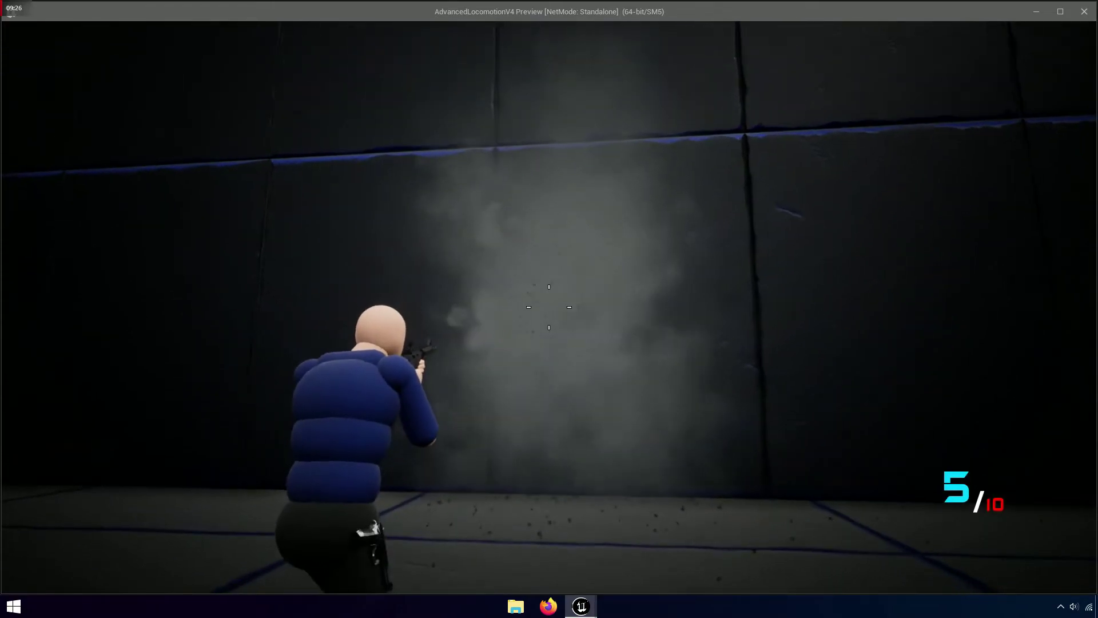
pyautogui.click(549, 307)
pyautogui.click(549, 307)
pyautogui.click(549, 307)
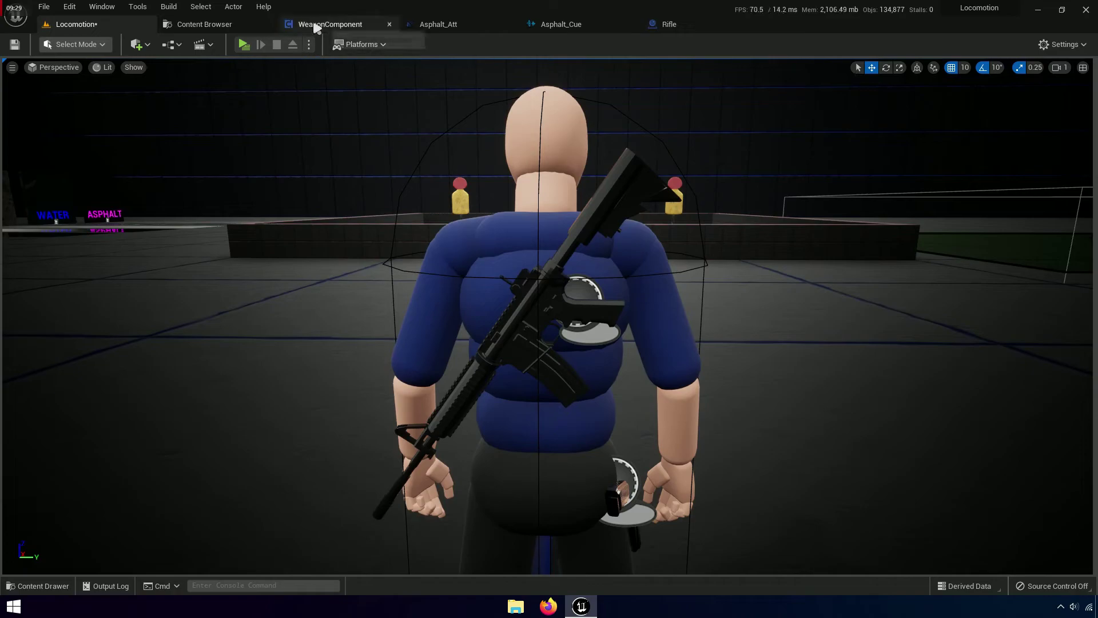
# Show Asphalt_Att, close the Asphalt_Cue and Rifle tabs, and clear the occlusion search filter
pyautogui.click(317, 25)
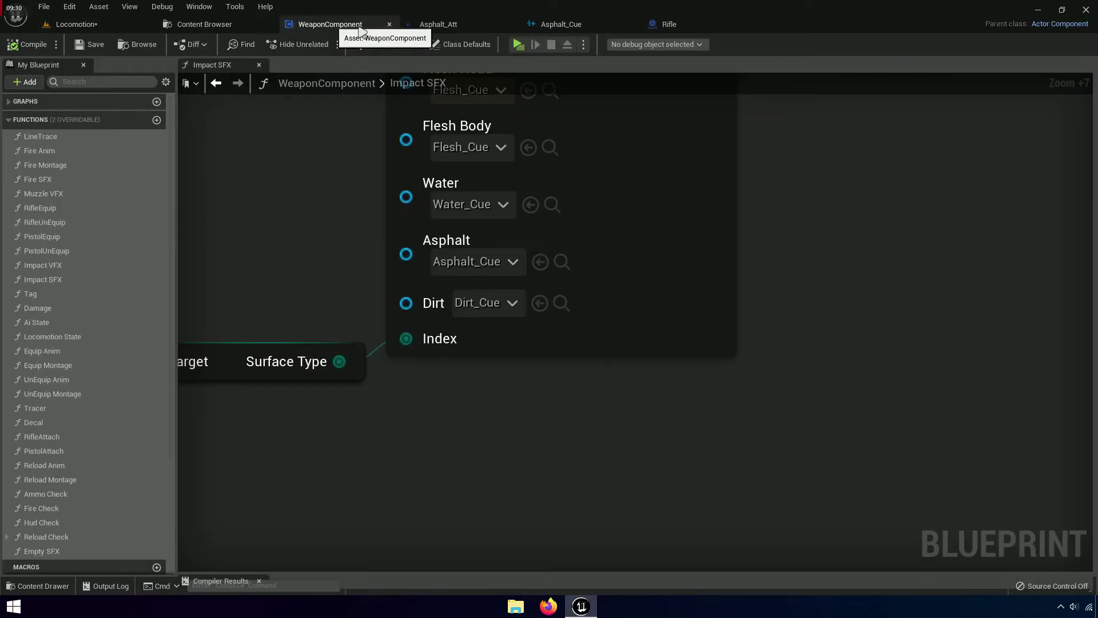
pyautogui.click(437, 28)
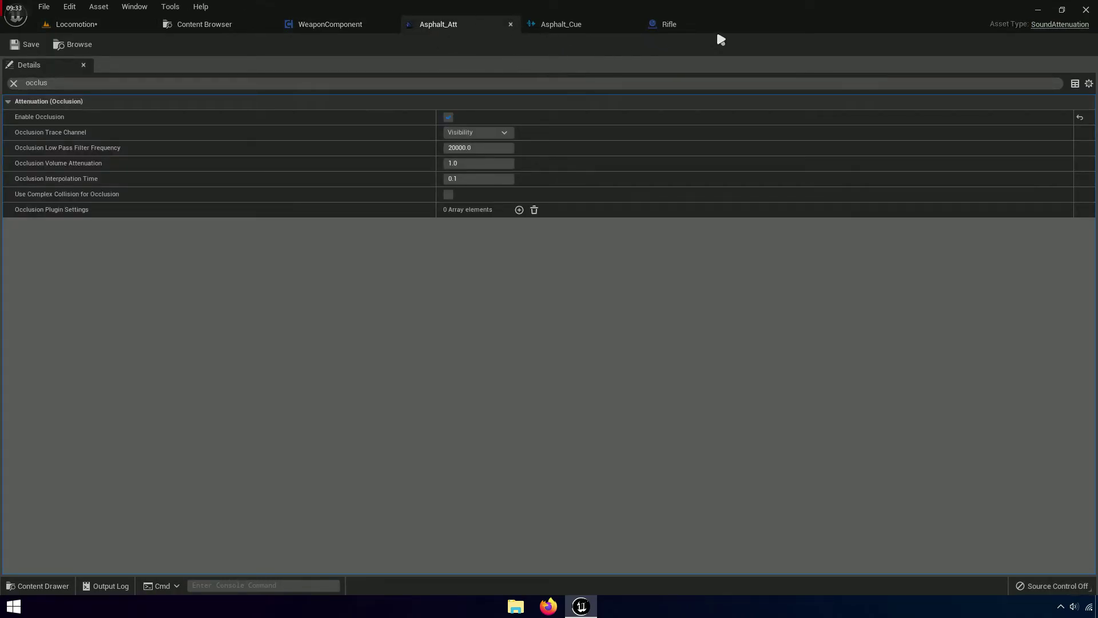
pyautogui.click(627, 25)
pyautogui.click(631, 24)
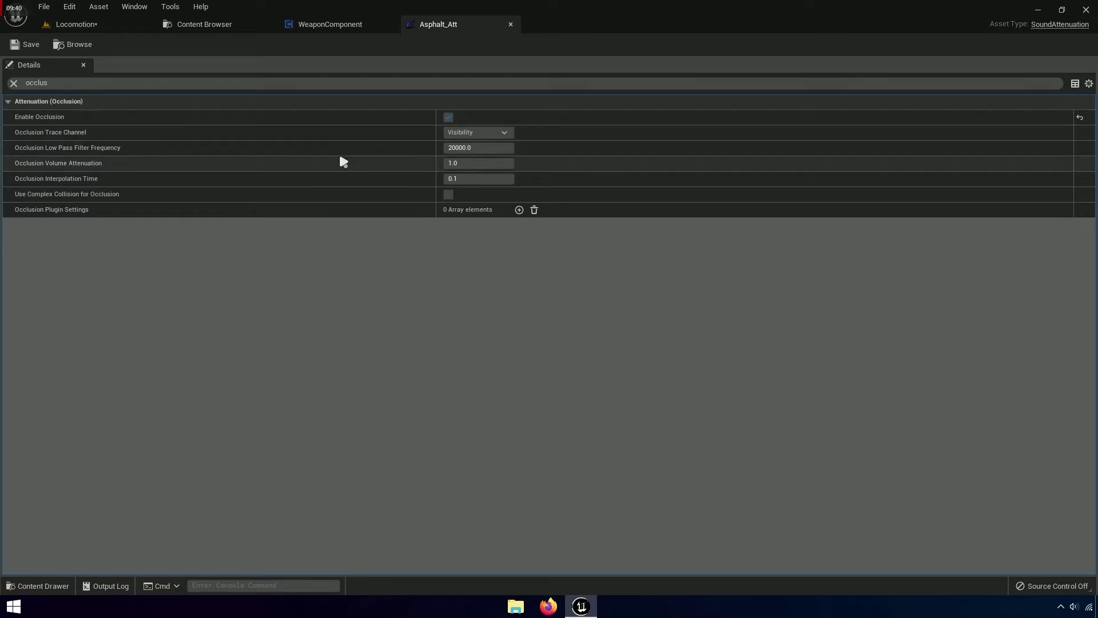
pyautogui.moveTo(65, 153)
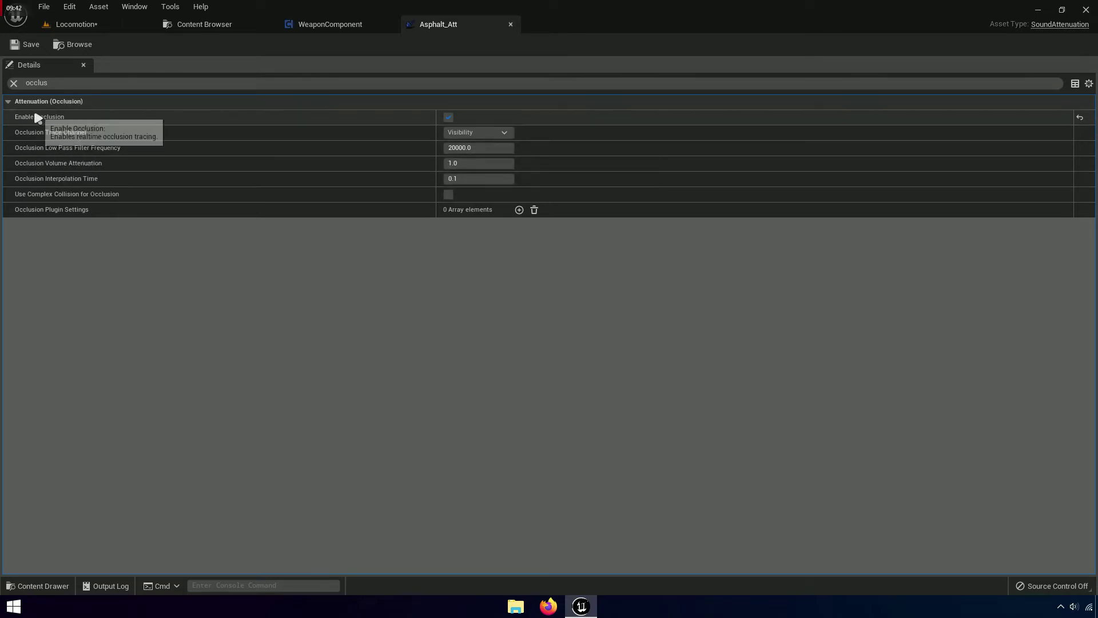
pyautogui.click(13, 84)
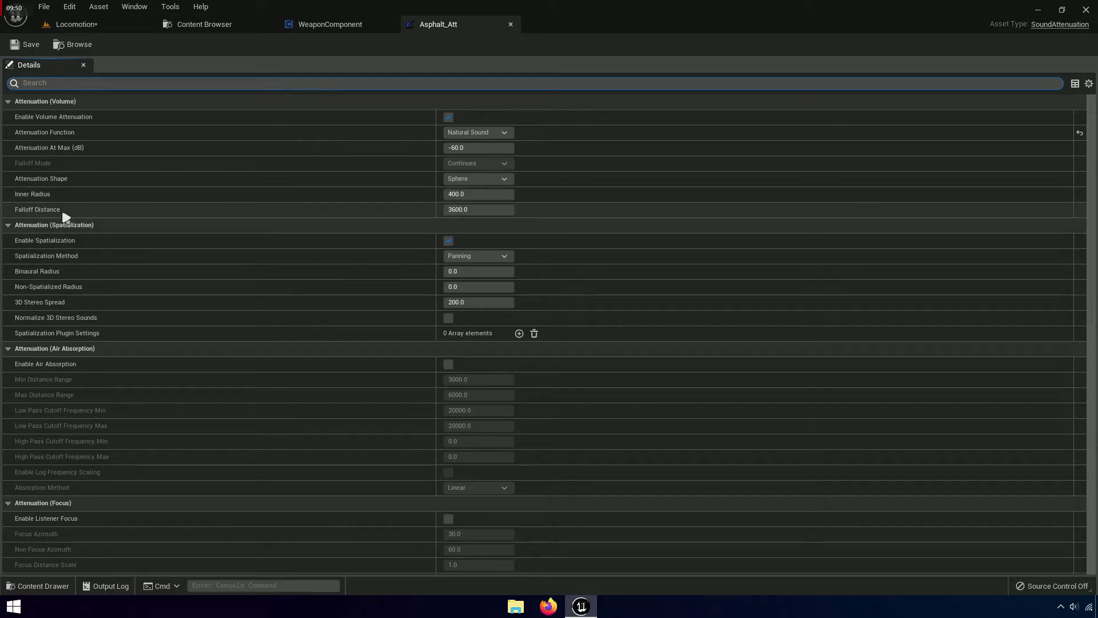
# Enter Inner Radius 1000 and Falloff Distance 5000 in Asphalt_Att's Details
pyautogui.click(478, 194)
pyautogui.write('5000')
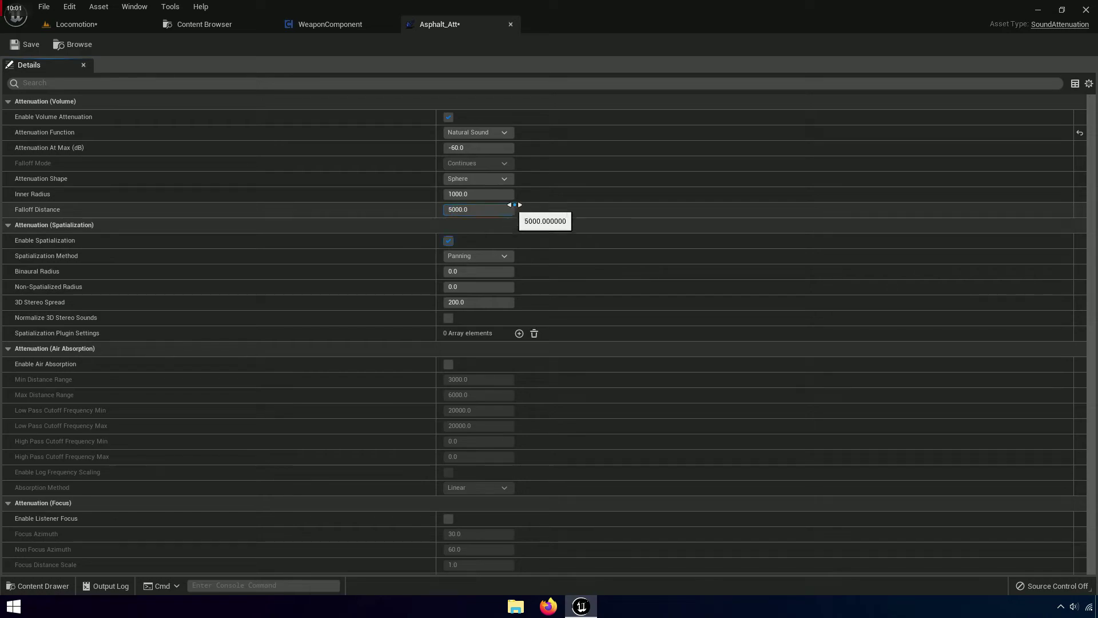
pyautogui.press('Return')
pyautogui.click(78, 28)
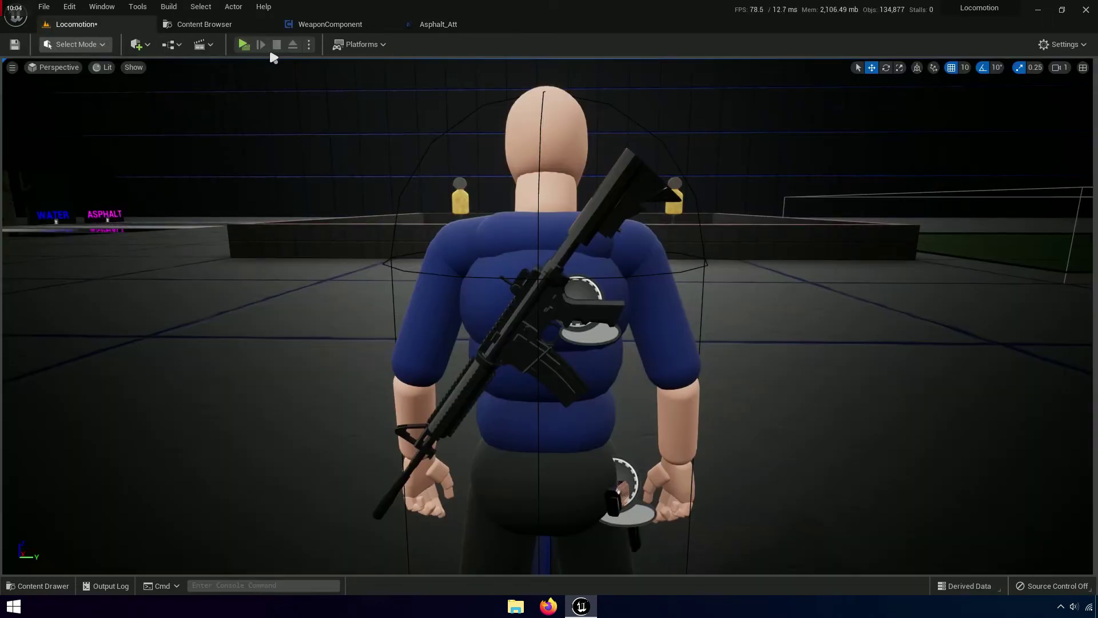
pyautogui.click(244, 44)
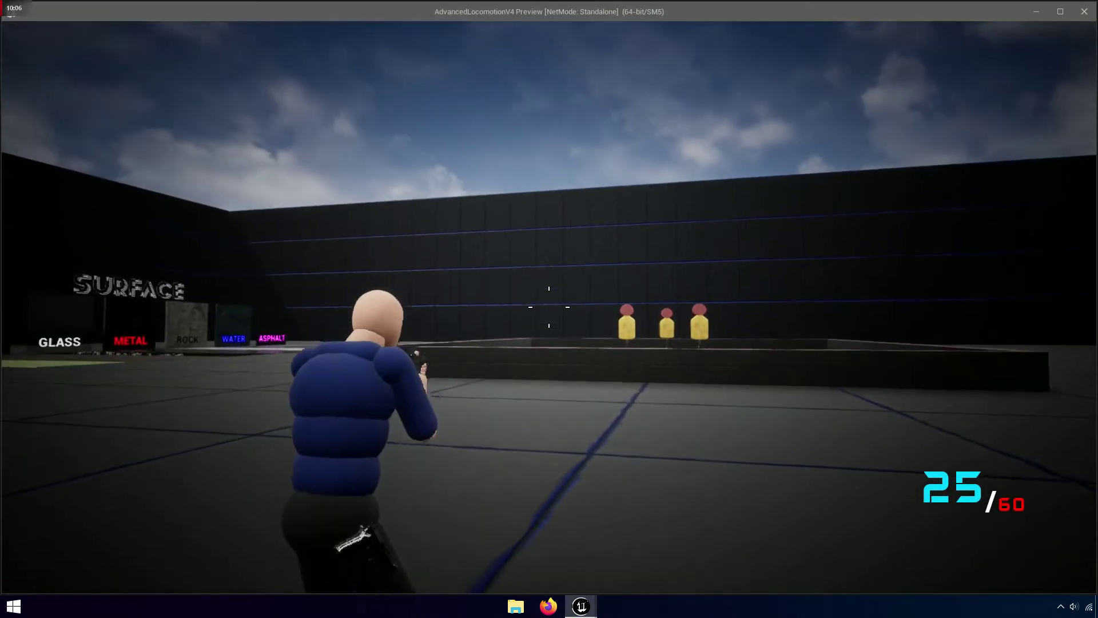
pyautogui.moveTo(549, 307); pyautogui.dragTo(549, 307)
pyautogui.press('Escape')
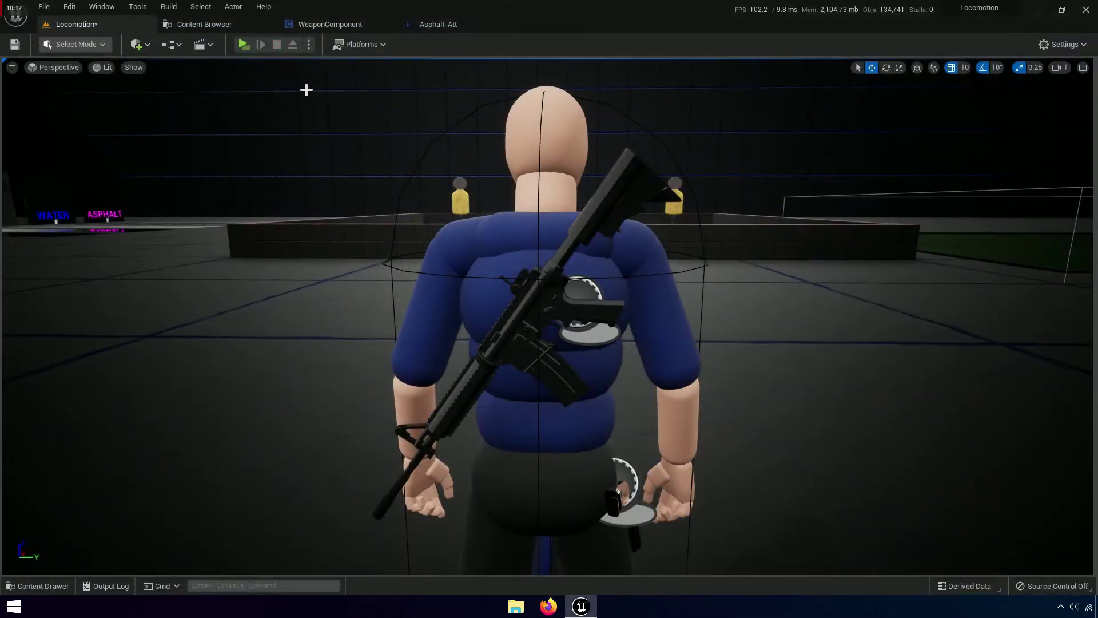
# Enter Inner Radius 10000 and Falloff Distance 50000, save Asphalt_Att, and play the Locomotion level
pyautogui.click(435, 26)
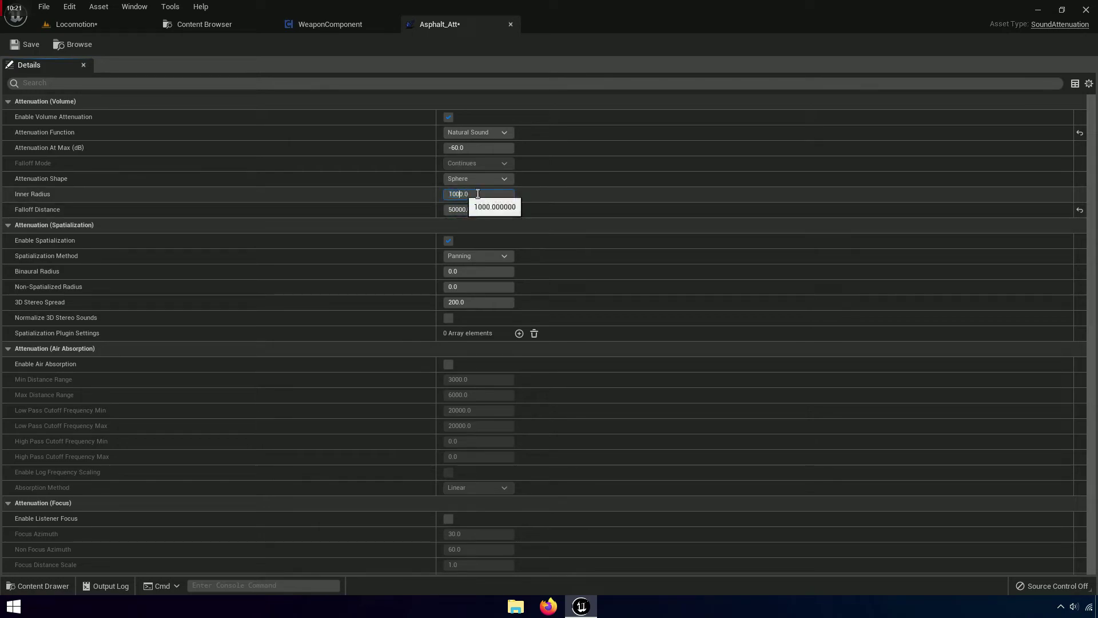
pyautogui.press('Tab')
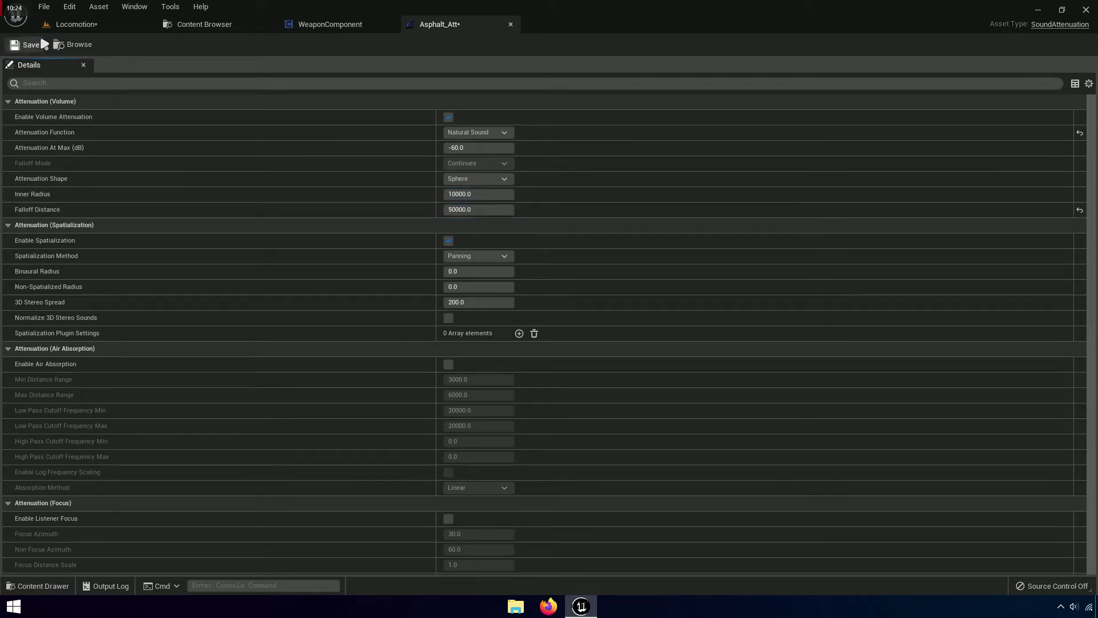
pyautogui.click(42, 40)
pyautogui.click(76, 24)
pyautogui.click(245, 44)
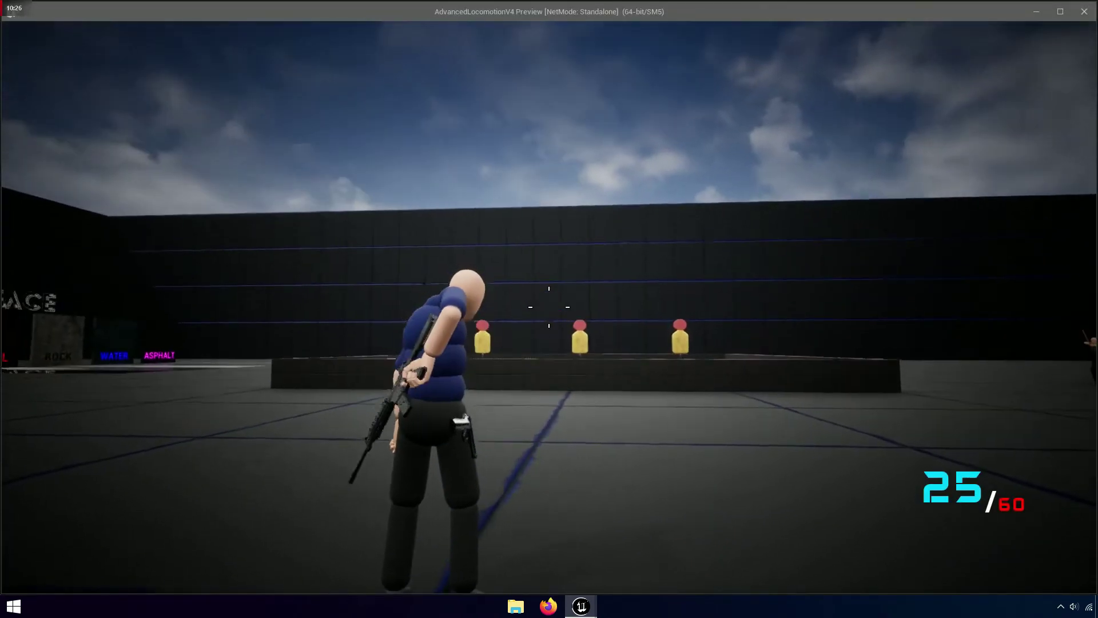
# Fire a series of rifle rounds at the SURFACE display wall to hear the impacts
pyautogui.click(549, 307)
pyautogui.click(549, 307)
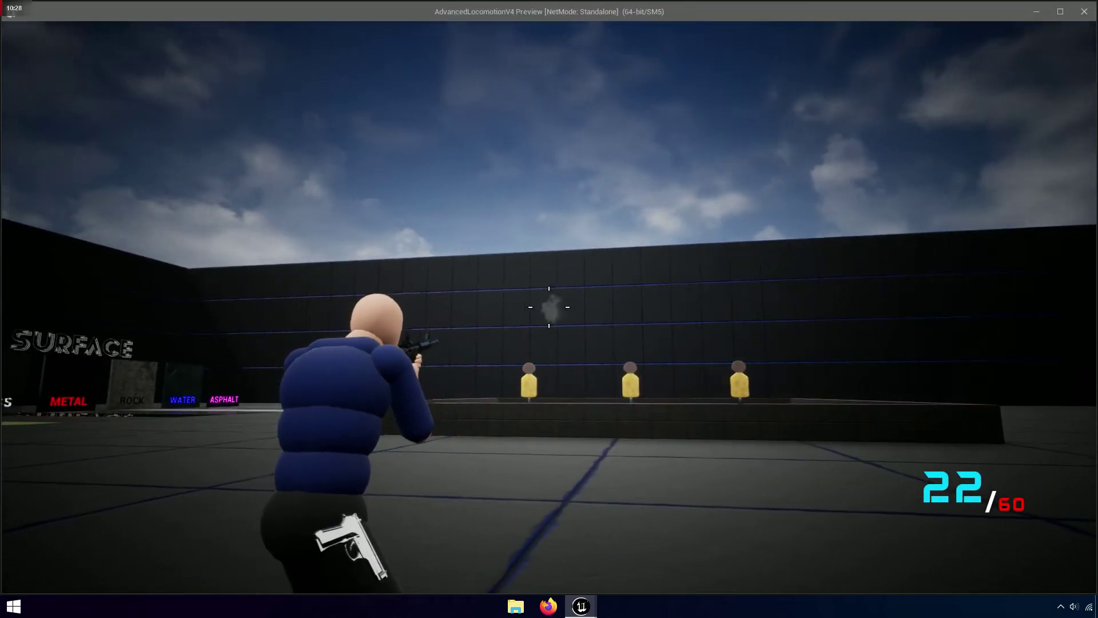
pyautogui.click(549, 307)
pyautogui.click(549, 308)
pyautogui.click(549, 307)
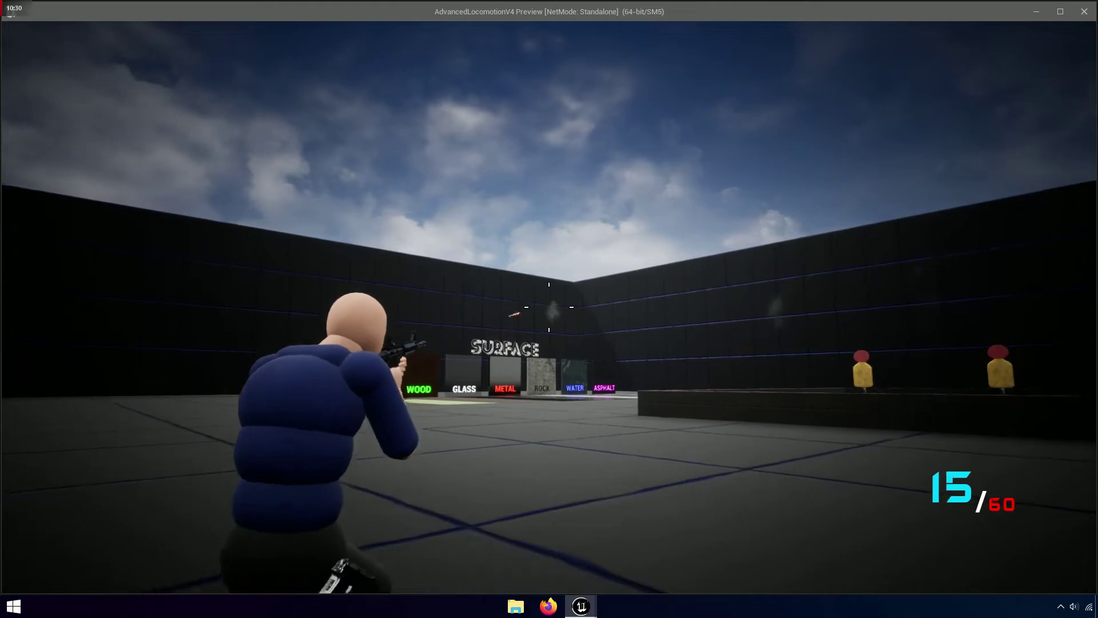
pyautogui.click(549, 307)
pyautogui.click(549, 307)
# Run toward the far wall, reload, and fire at the SURFACE area from further away
pyautogui.press('w')
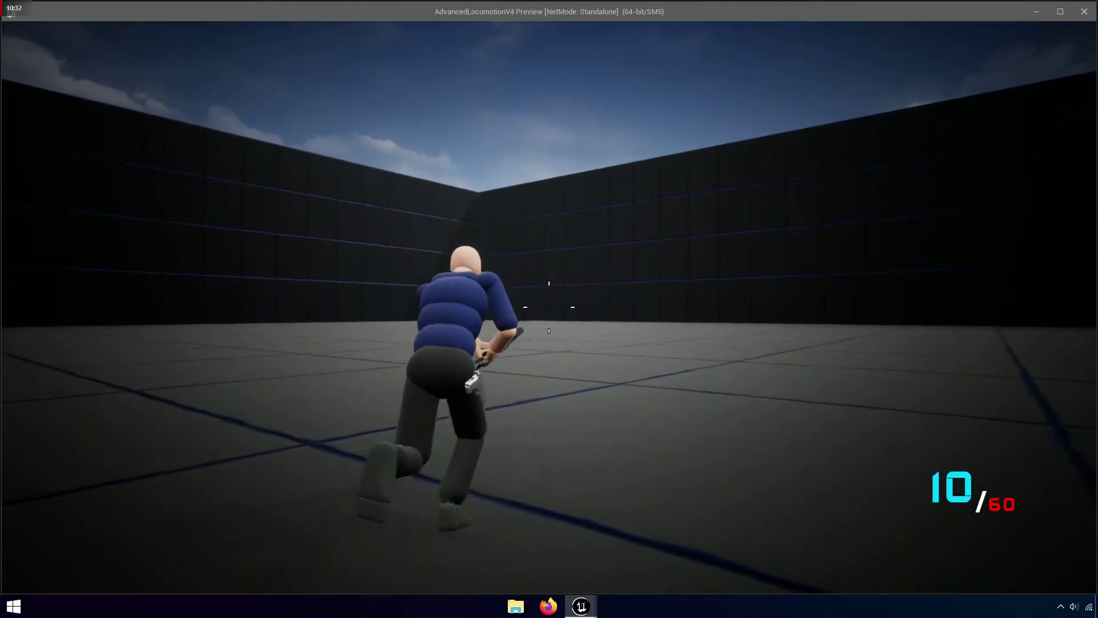
pyautogui.press('r')
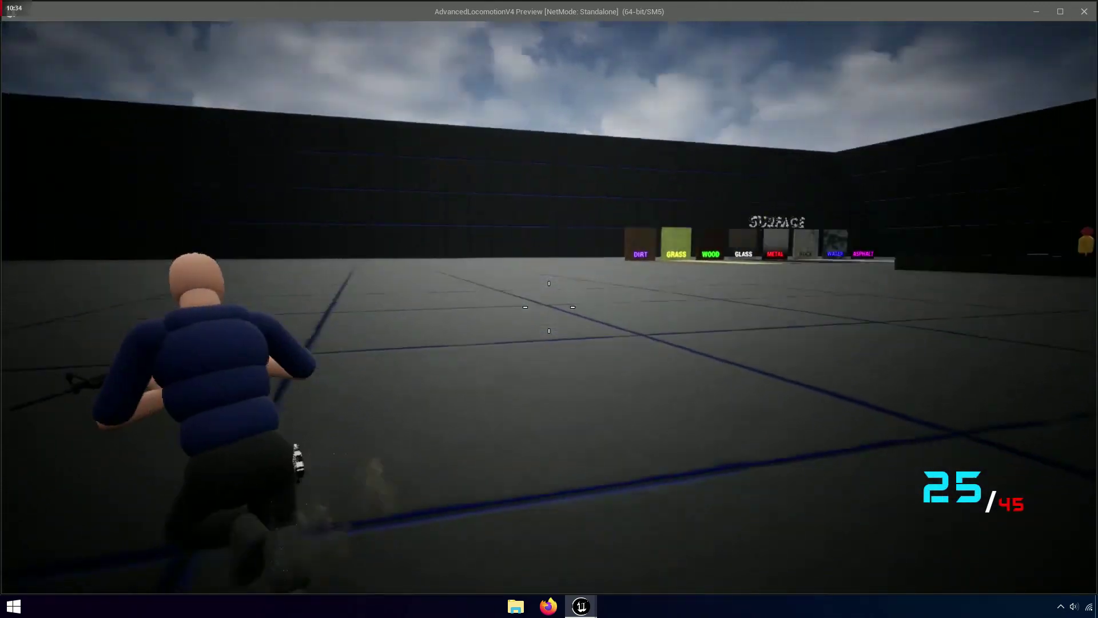
pyautogui.click(549, 307)
pyautogui.click(549, 307)
pyautogui.click(549, 307)
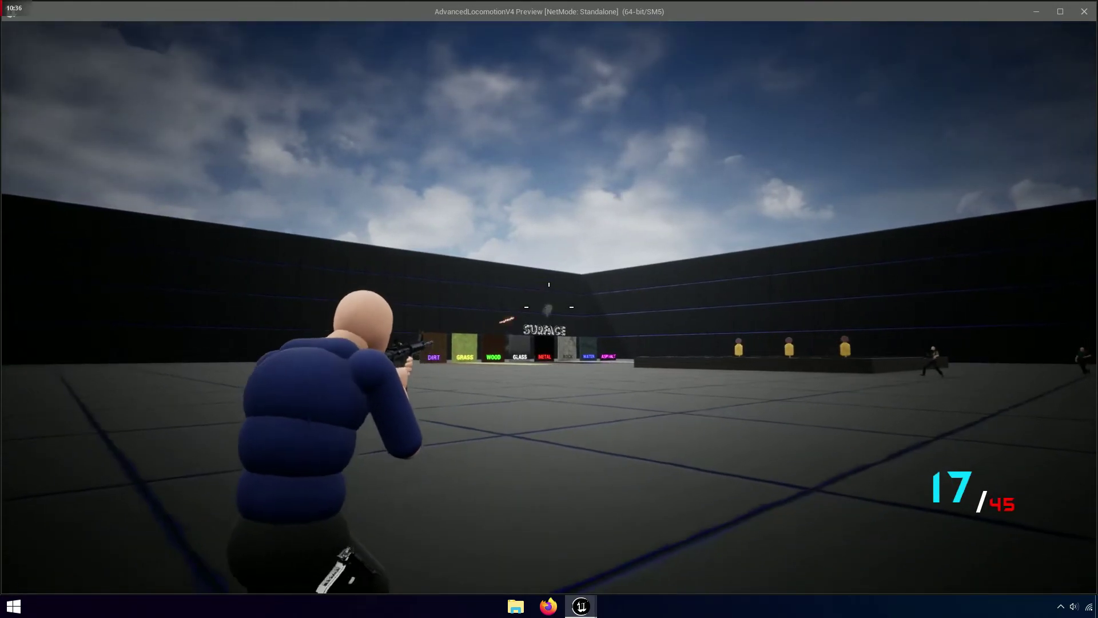
pyautogui.click(549, 307)
# Cross the arena and fire continuously at the aimed SURFACE display, then reload and crouch
pyautogui.press('w')
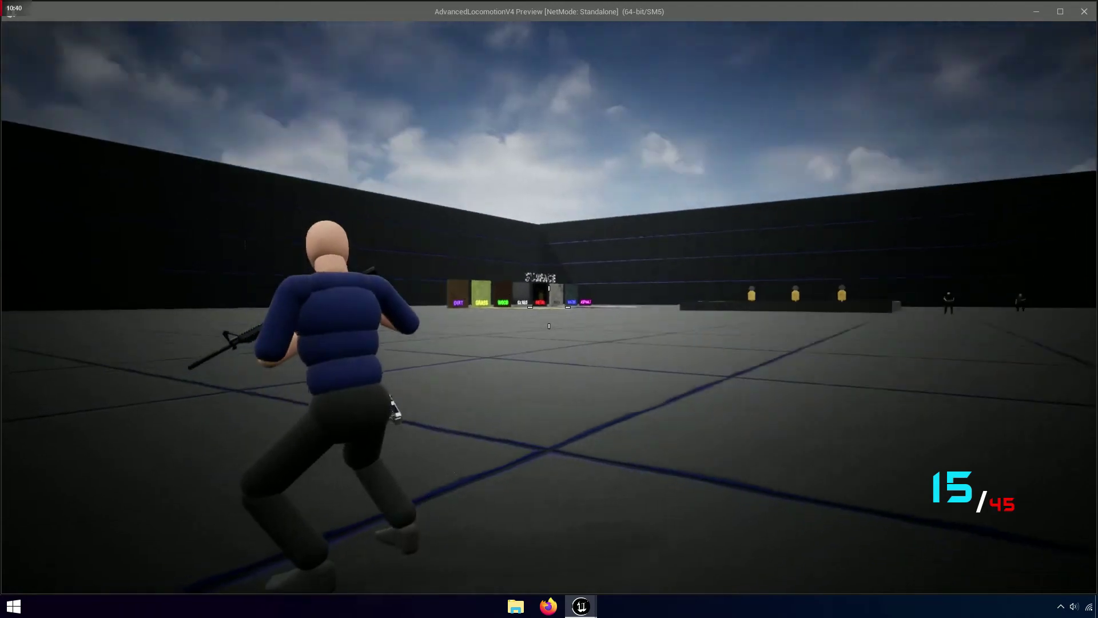
pyautogui.rightClick(548, 307)
pyautogui.moveTo(549, 307); pyautogui.dragTo(549, 307)
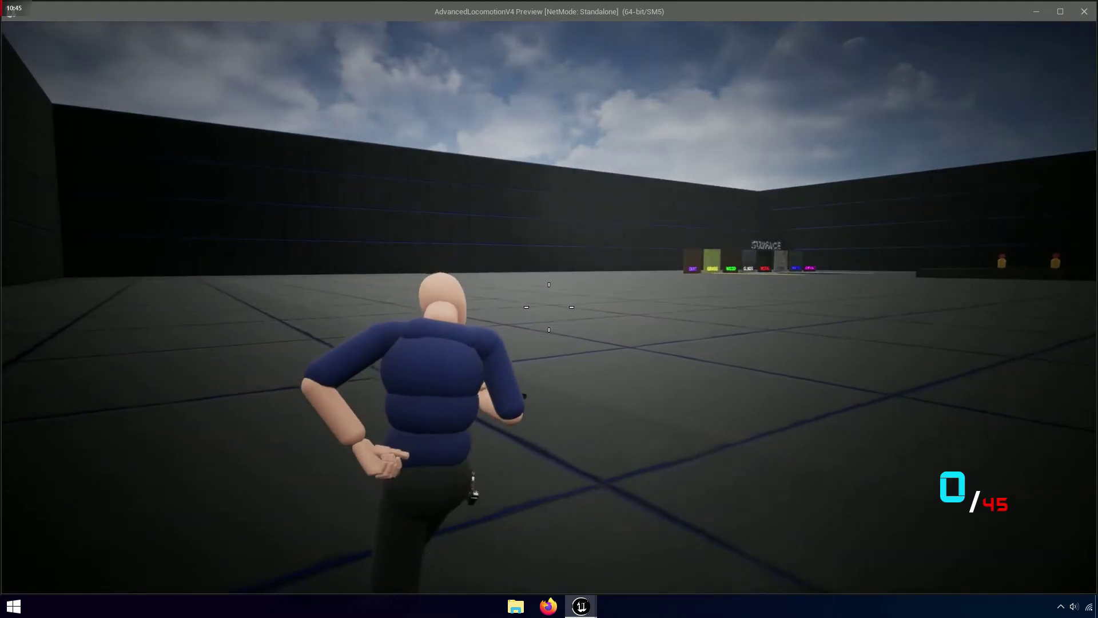
pyautogui.press('r')
pyautogui.moveTo(549, 308); pyautogui.dragTo(549, 307, button='right')
pyautogui.press('c')
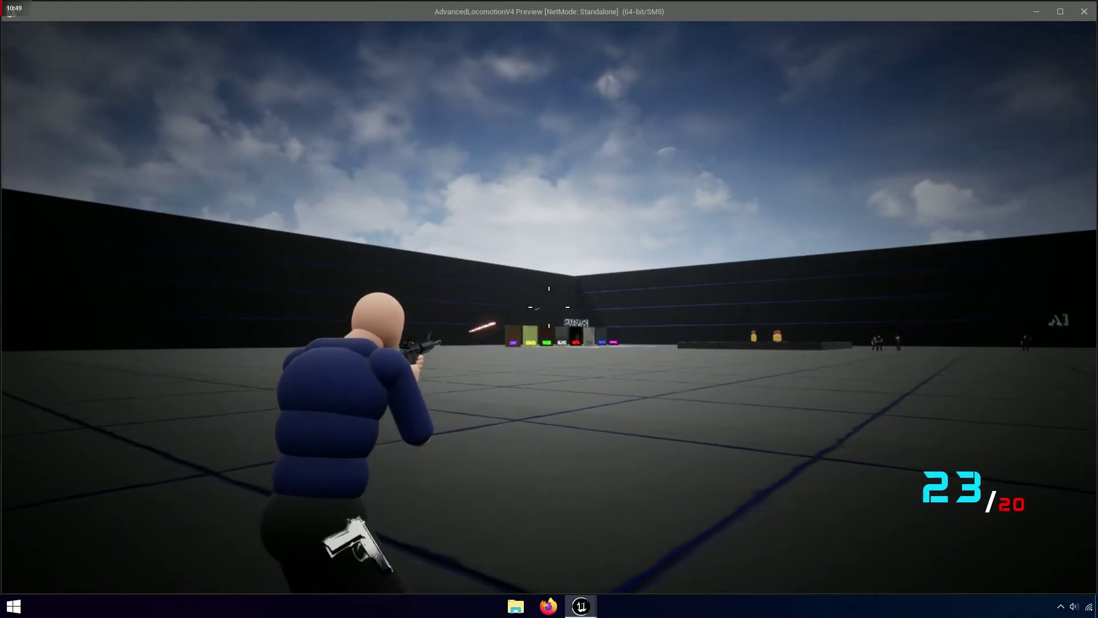
# Fire single shots from far away until the magazine is empty, then stop the play test
pyautogui.click(549, 307)
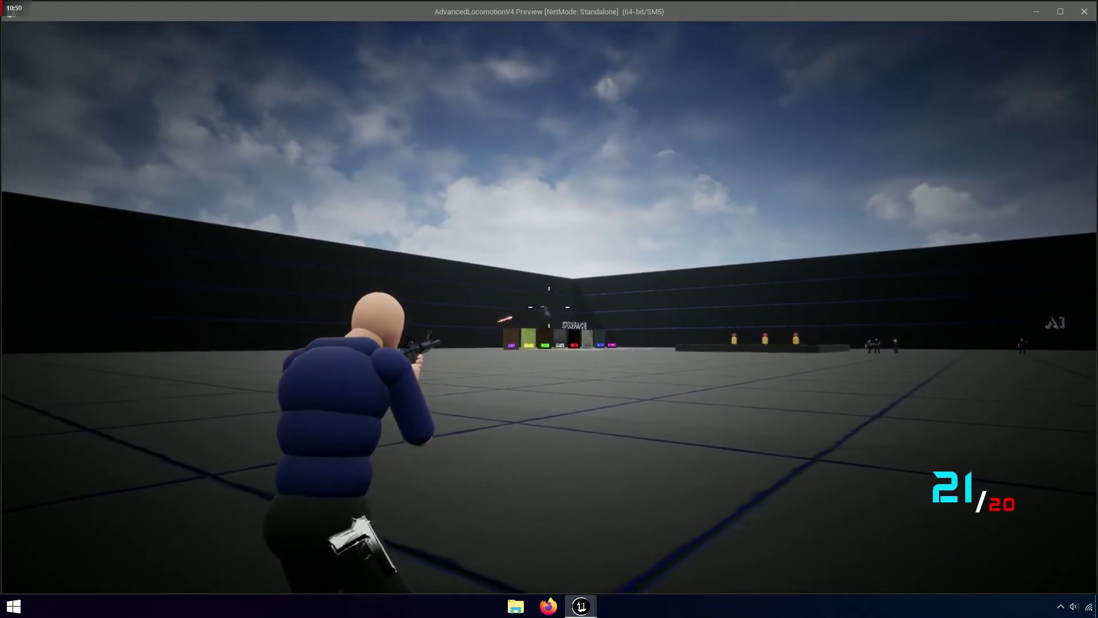
pyautogui.click(548, 307)
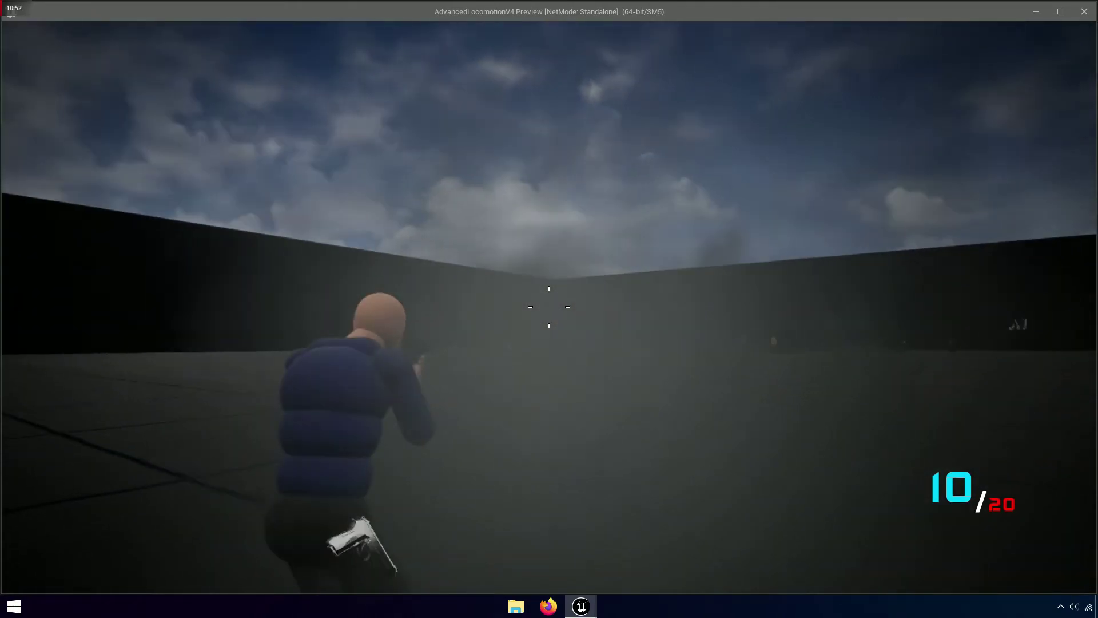
pyautogui.click(549, 307)
pyautogui.click(549, 307)
pyautogui.click(549, 307)
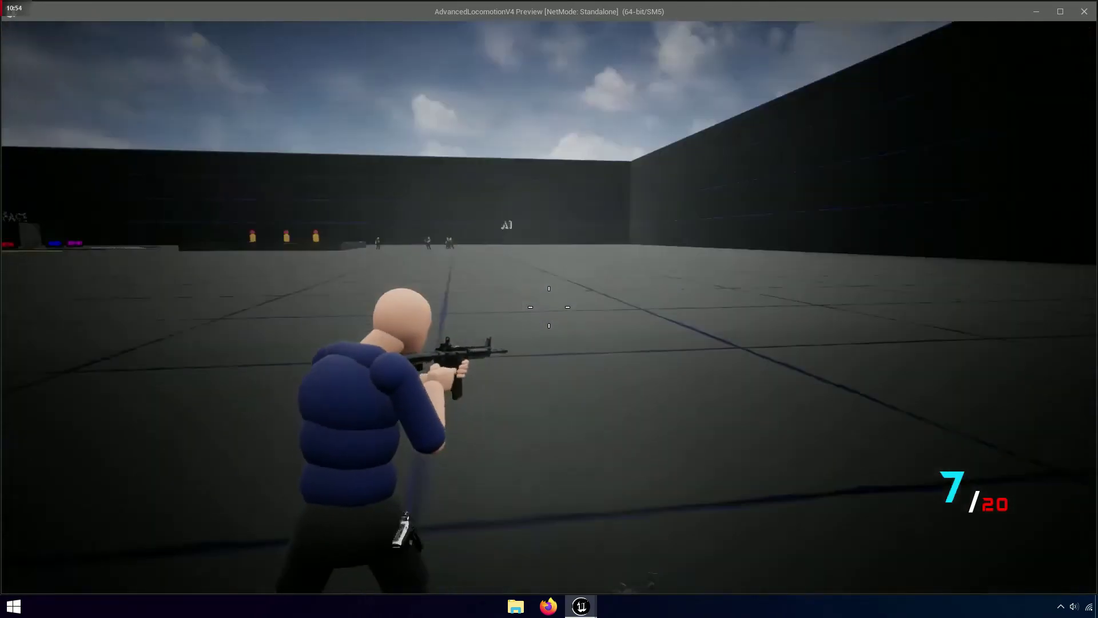
pyautogui.click(549, 307)
pyautogui.click(549, 307)
pyautogui.click(549, 307)
pyautogui.click(548, 307)
pyautogui.click(548, 307)
pyautogui.click(549, 307)
pyautogui.click(549, 307)
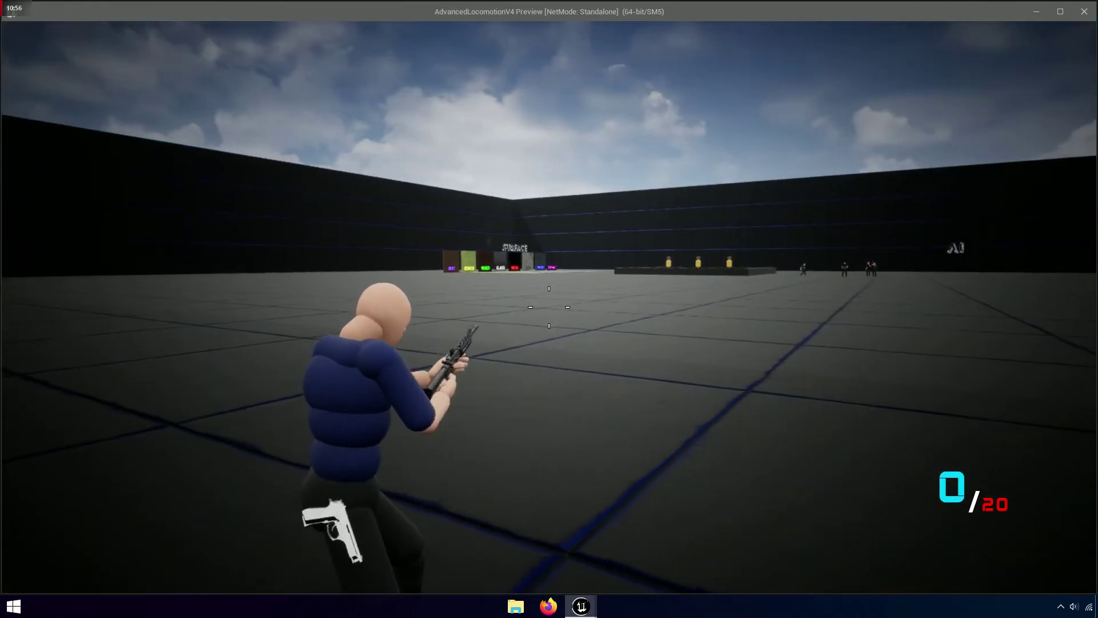
pyautogui.press('Escape')
# In the Asphalt_Att attenuation settings, change Inner Radius to 5000
pyautogui.click(452, 24)
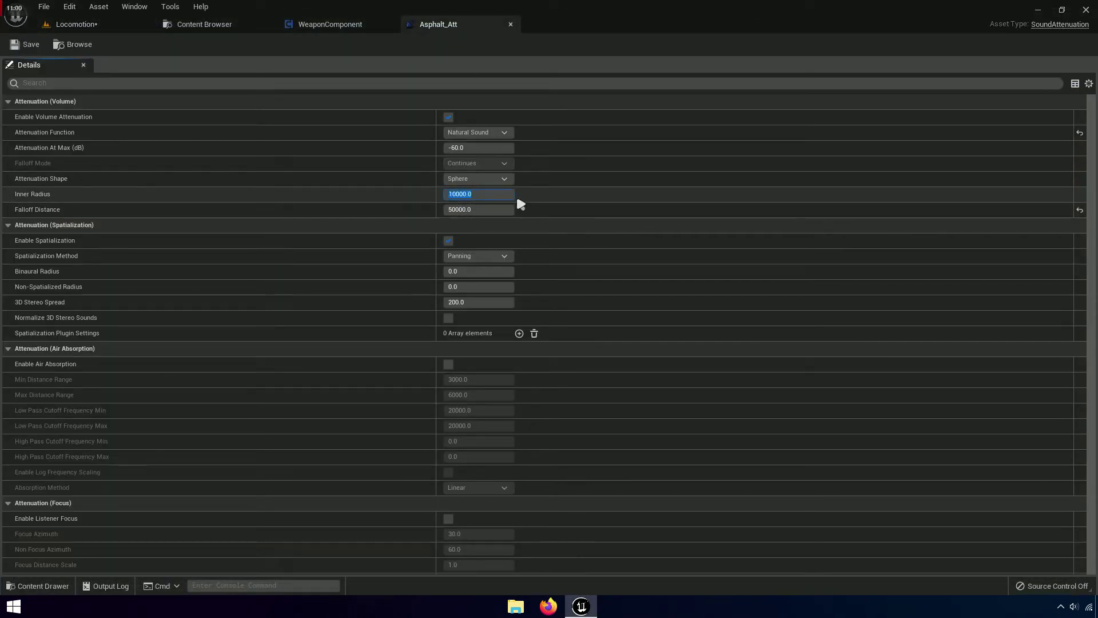
pyautogui.press('Home')
pyautogui.press('Right')
pyautogui.press('Delete')
pyautogui.press('Tab')
pyautogui.press('Tab')
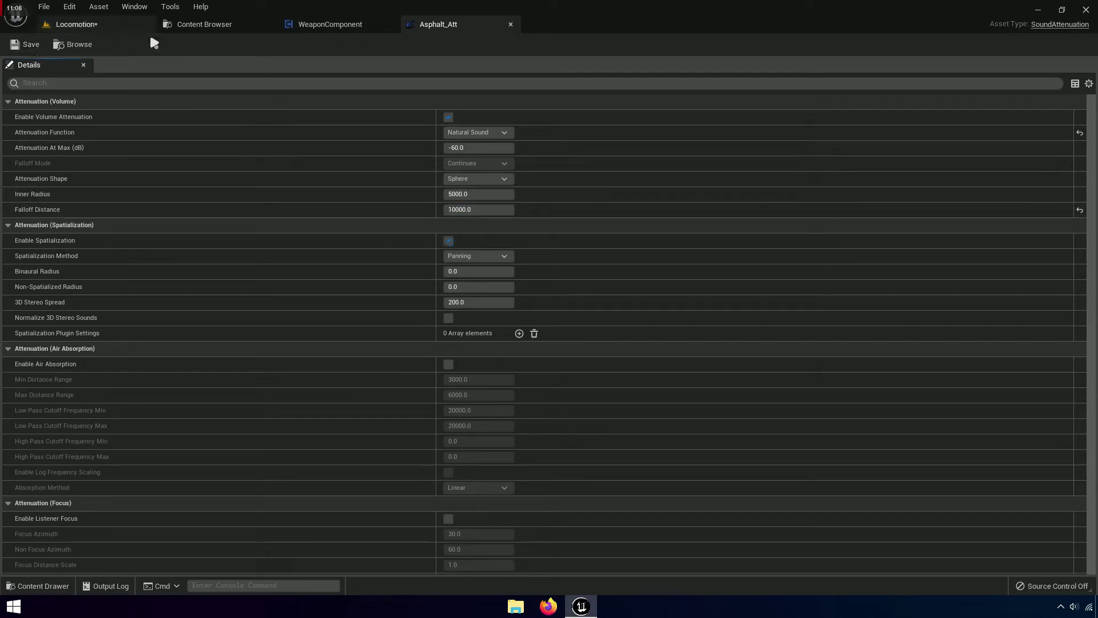
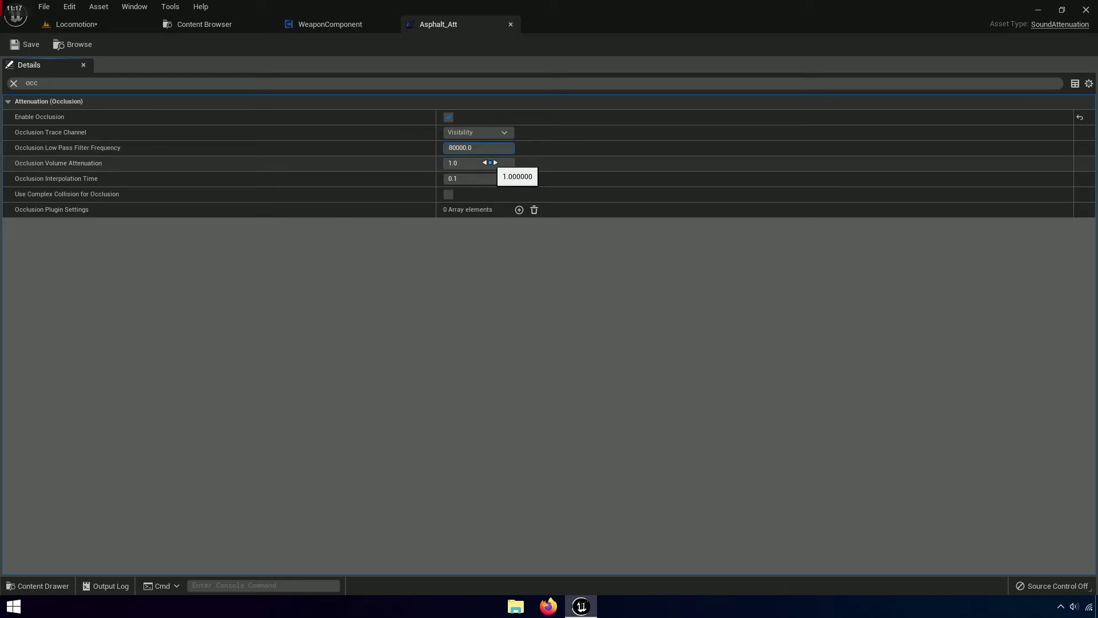
# Commit Asphalt_Att's 80000.0 occlusion low-pass frequency and save the asset
pyautogui.click(490, 163)
pyautogui.click(27, 48)
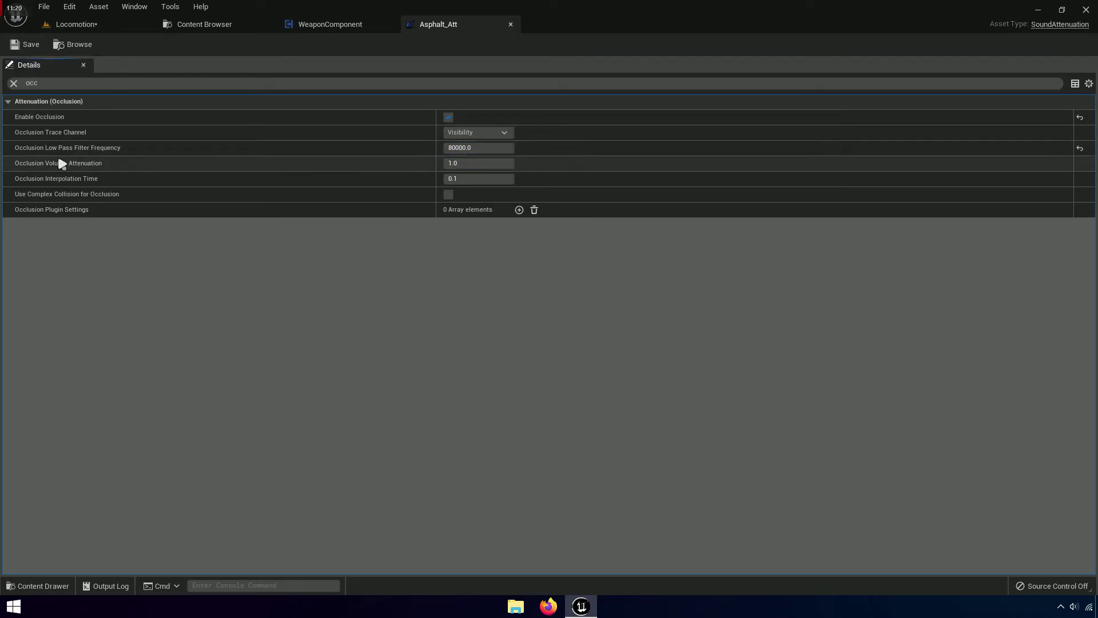
pyautogui.moveTo(68, 182)
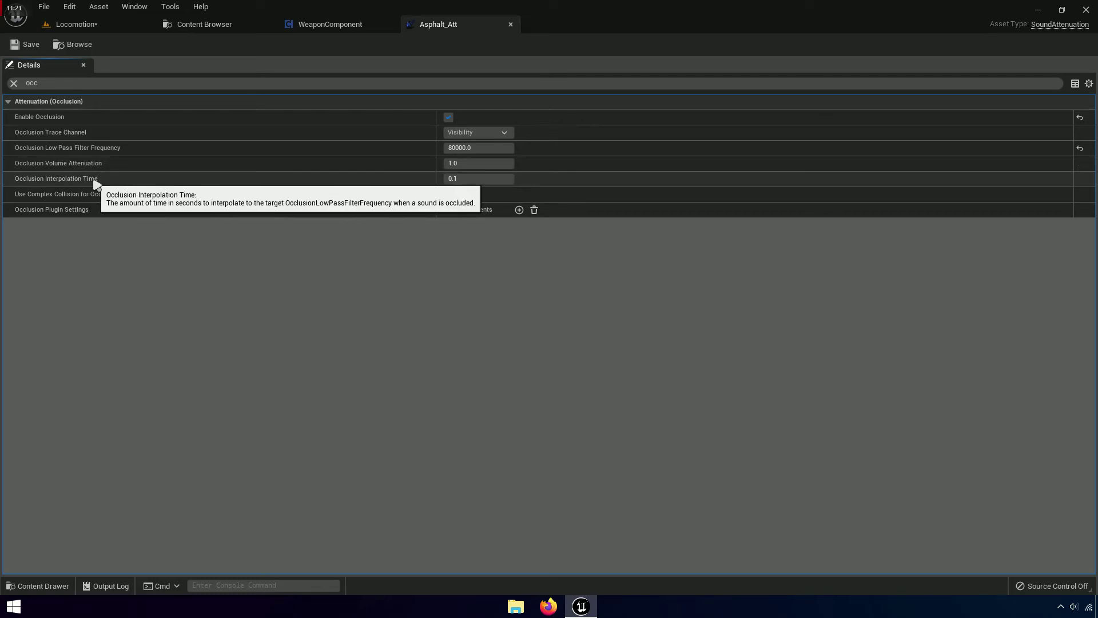
# Play the Locomotion level in a game window and fire the first shots while advancing
pyautogui.click(71, 24)
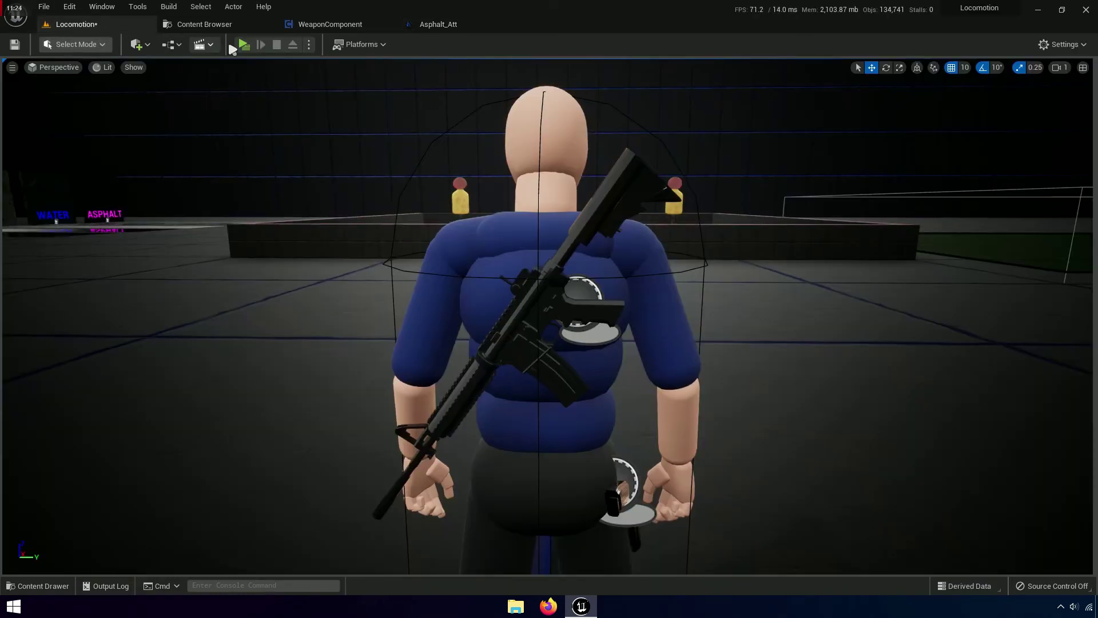
pyautogui.click(244, 44)
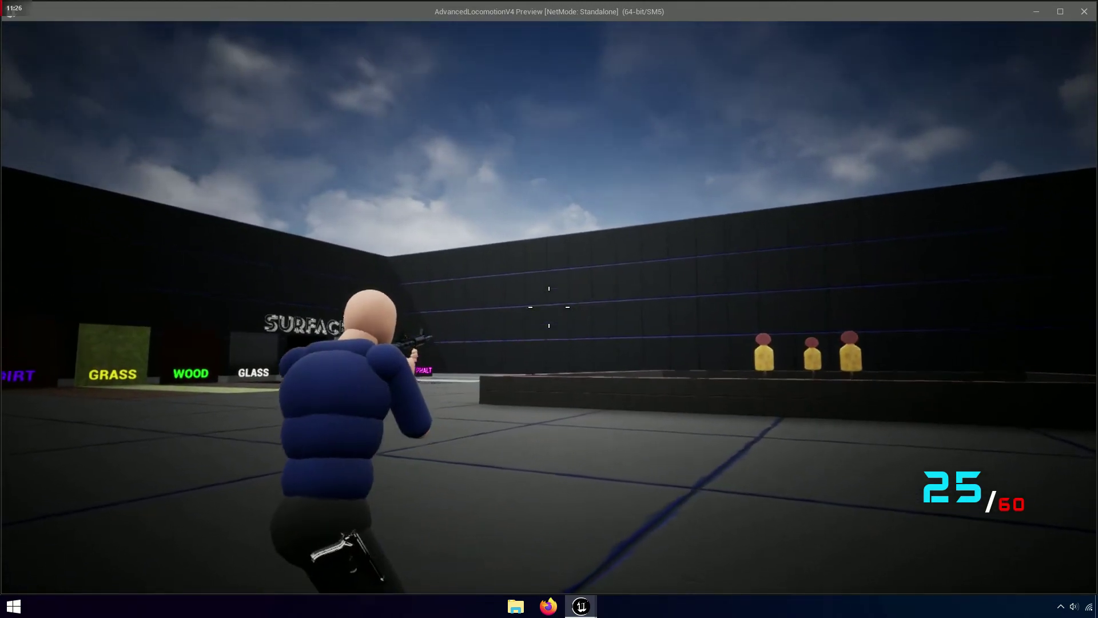
pyautogui.moveTo(549, 307); pyautogui.dragTo(549, 307)
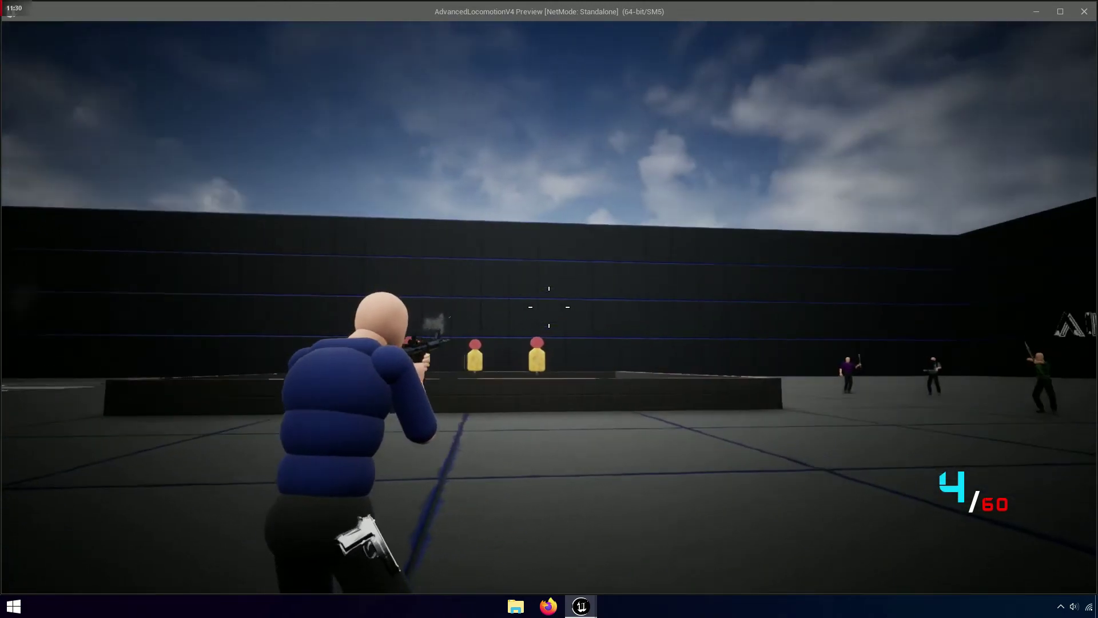
pyautogui.press('w')
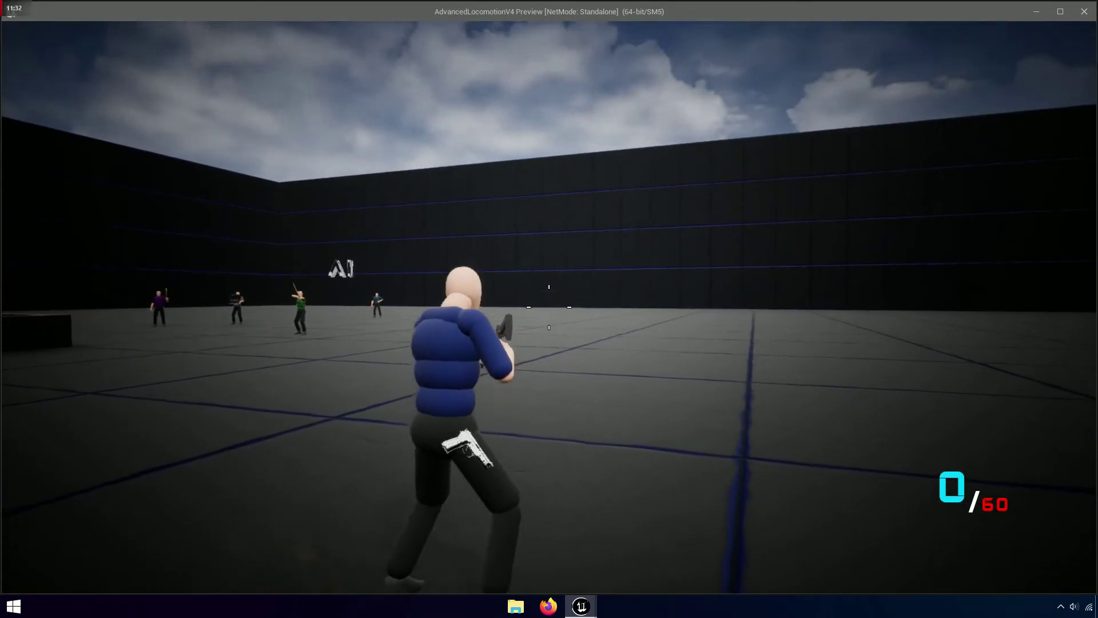
pyautogui.press('r')
pyautogui.click(549, 307)
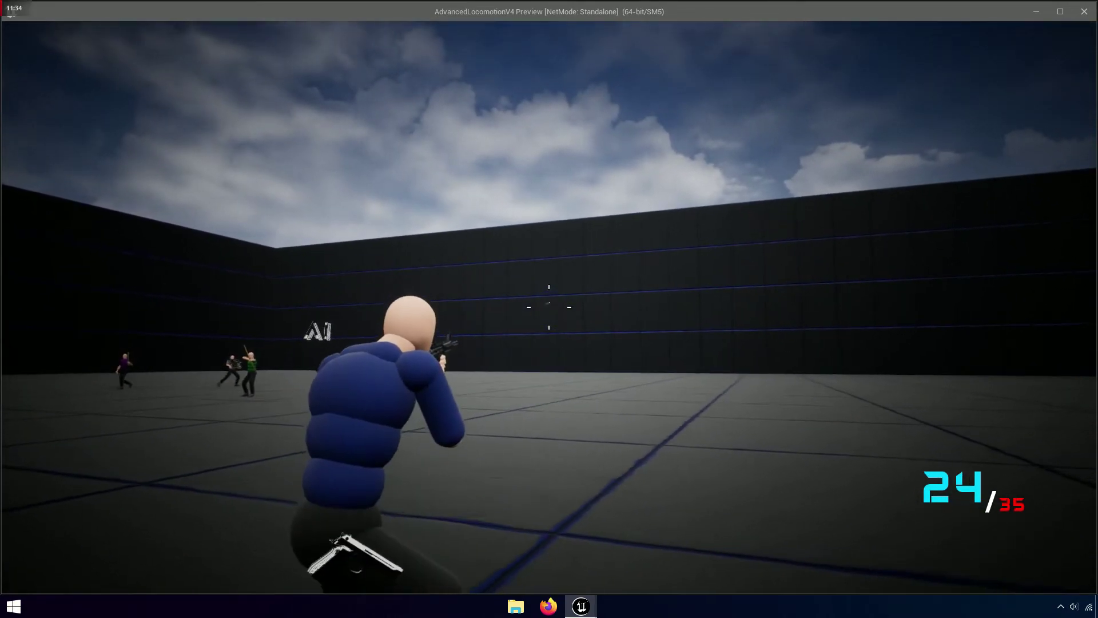
pyautogui.click(549, 307)
pyautogui.click(549, 307)
# Fire repeated shots into the floor and toward the range to hear the impacts
pyautogui.moveTo(549, 307); pyautogui.dragTo(549, 307)
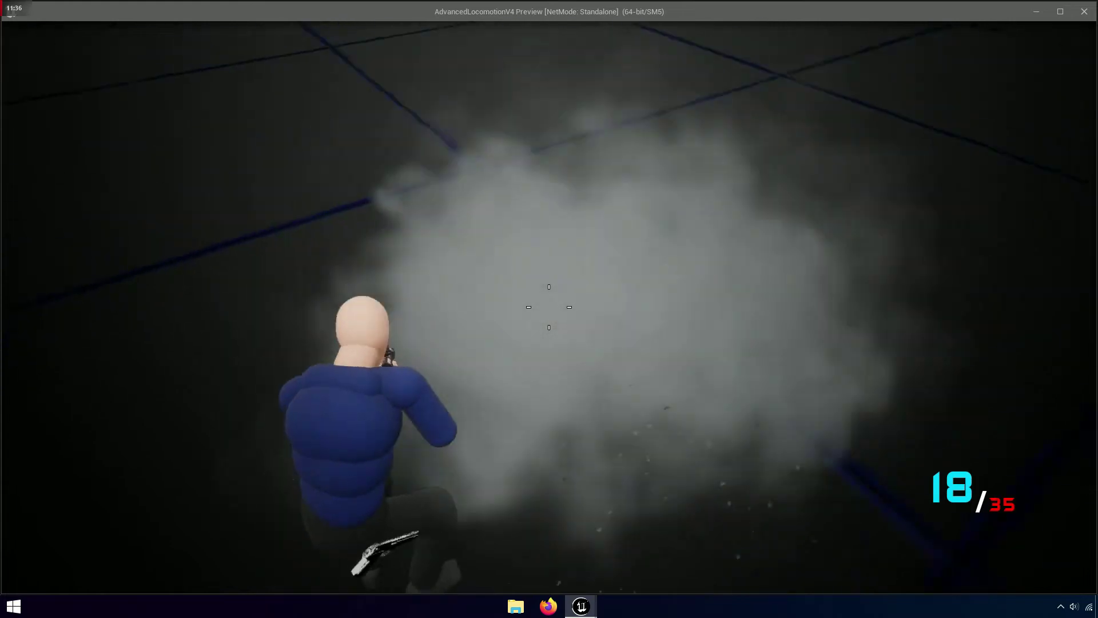
pyautogui.click(549, 307)
pyautogui.click(549, 307)
pyautogui.click(549, 307)
pyautogui.click(549, 307)
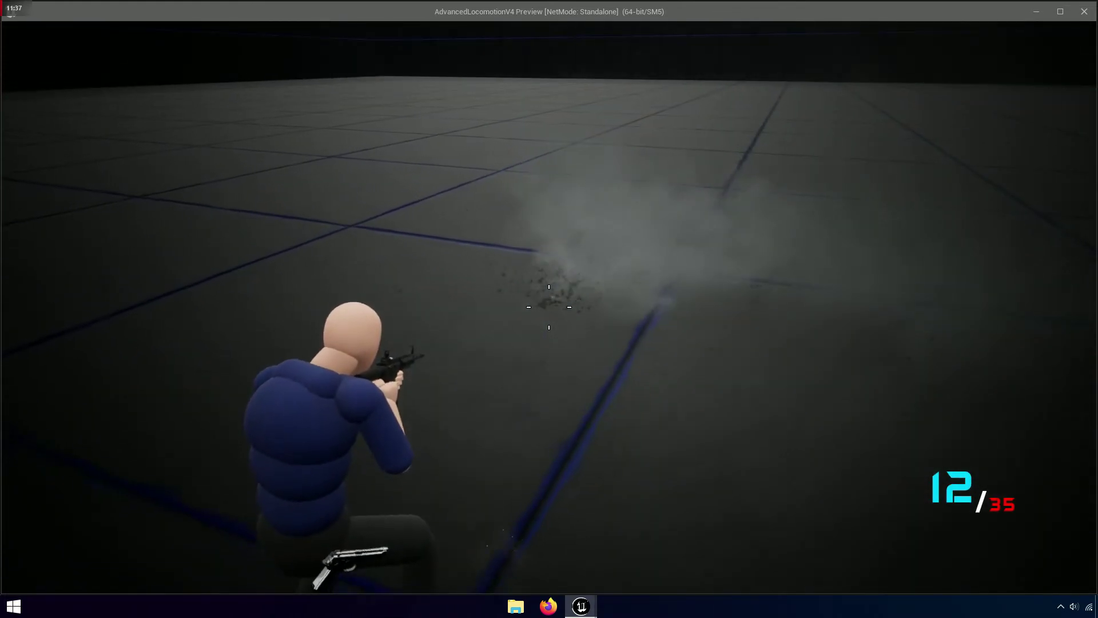
pyautogui.click(549, 307)
pyautogui.click(549, 307)
pyautogui.click(549, 307)
pyautogui.click(549, 307)
pyautogui.click(549, 307)
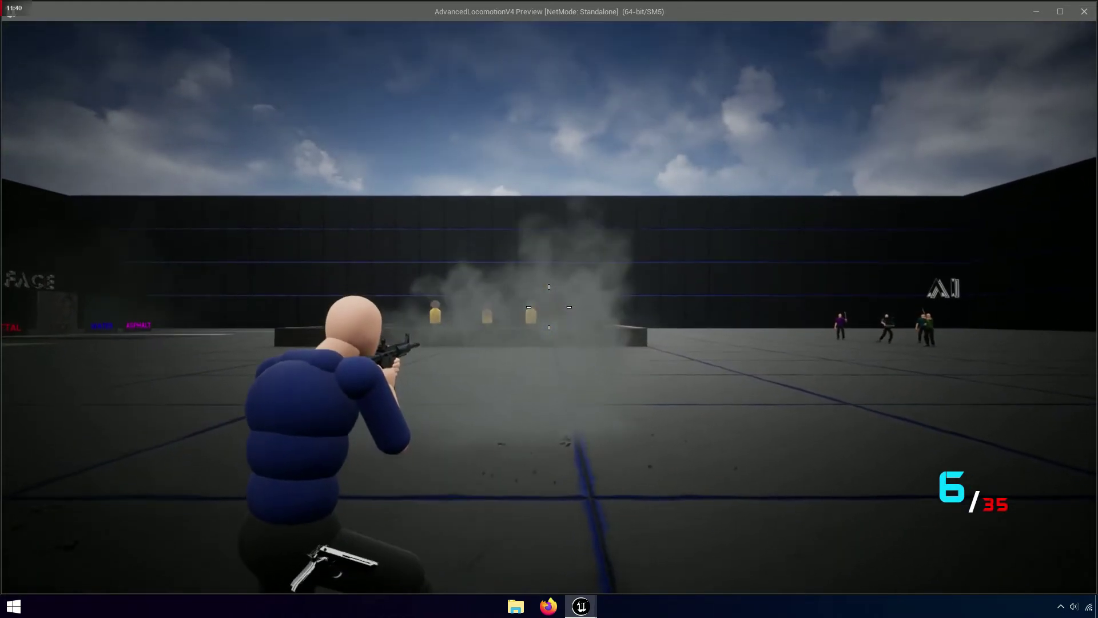
pyautogui.click(549, 307)
pyautogui.click(549, 307)
pyautogui.click(549, 307)
pyautogui.click(548, 307)
# Run to the SURFACE panels, reload, switch to first-person and fire at the surface walls
pyautogui.press('w')
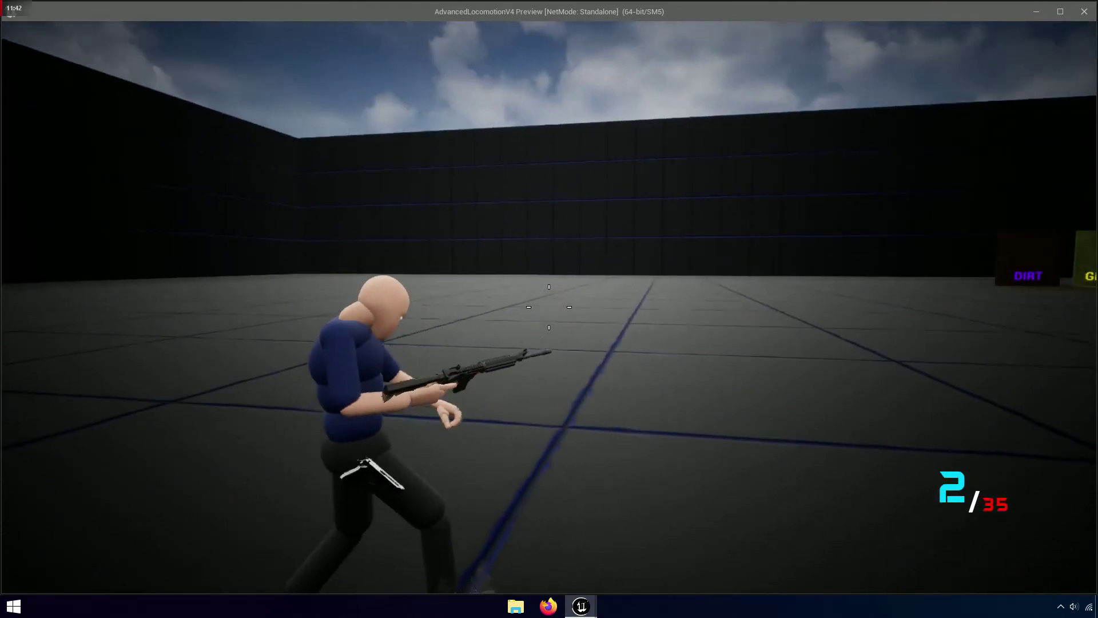
pyautogui.press('r')
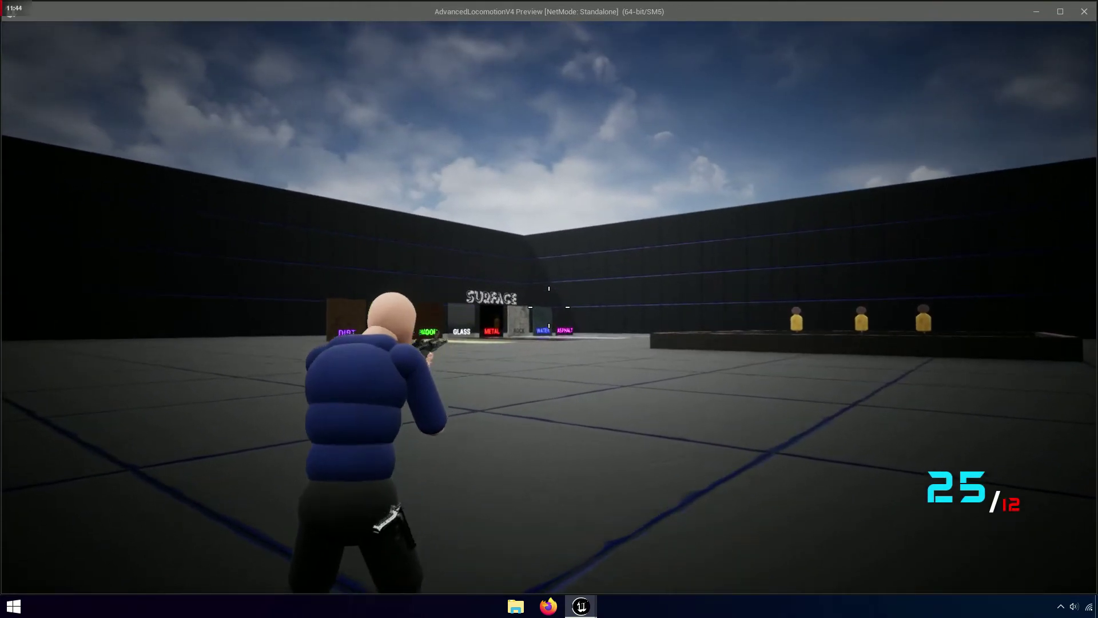
pyautogui.press('v')
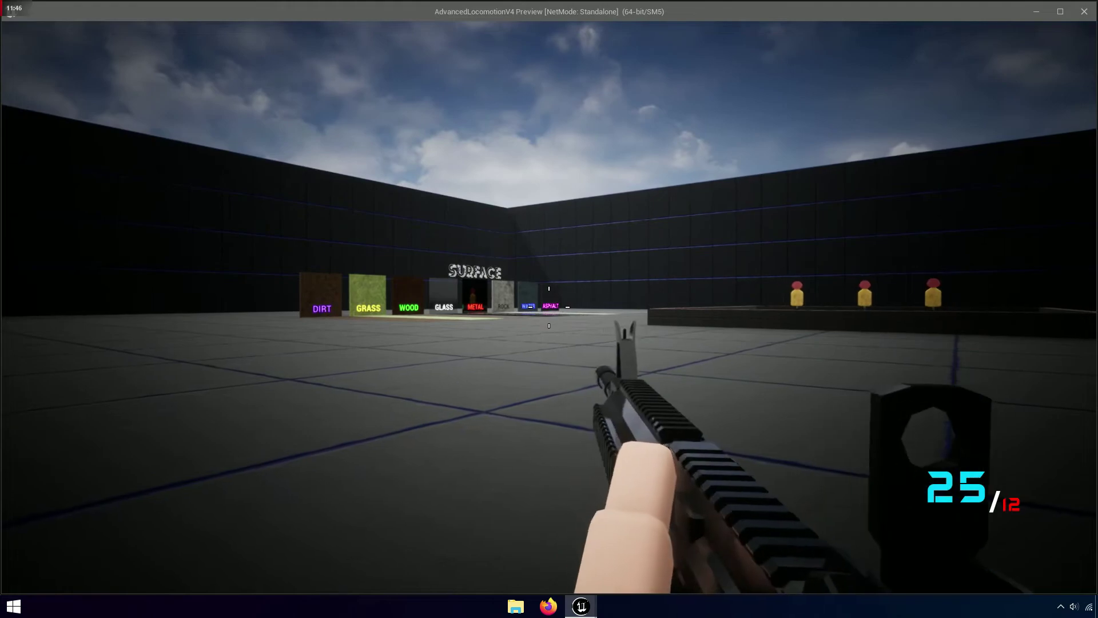
pyautogui.click(549, 307)
pyautogui.click(549, 307)
pyautogui.click(549, 307)
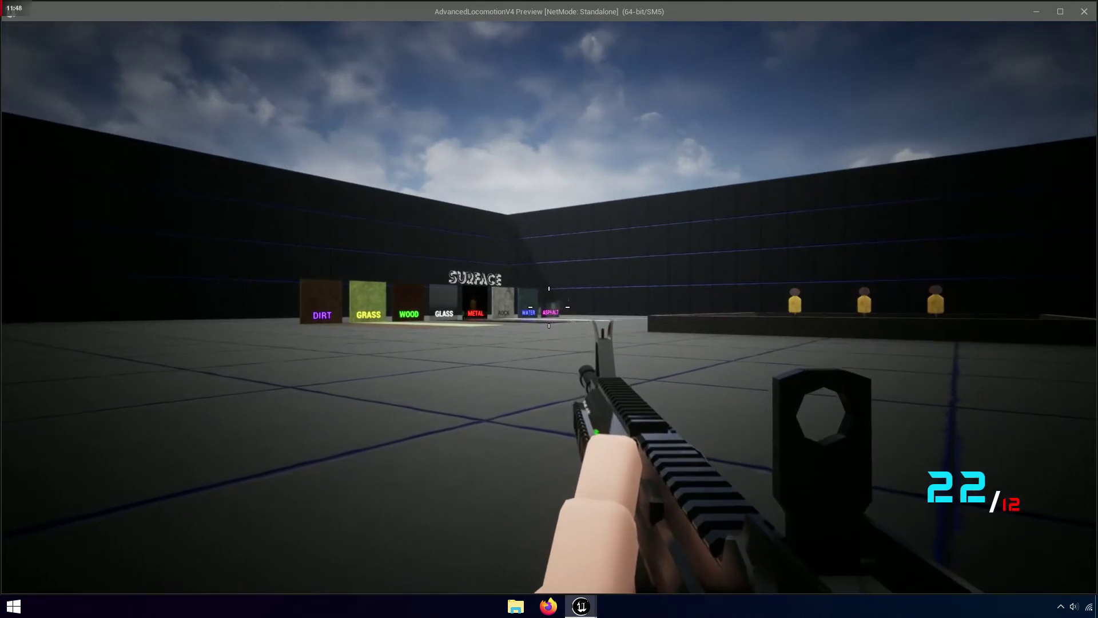
pyautogui.click(549, 307)
pyautogui.click(549, 307)
pyautogui.click(549, 307)
pyautogui.click(549, 307)
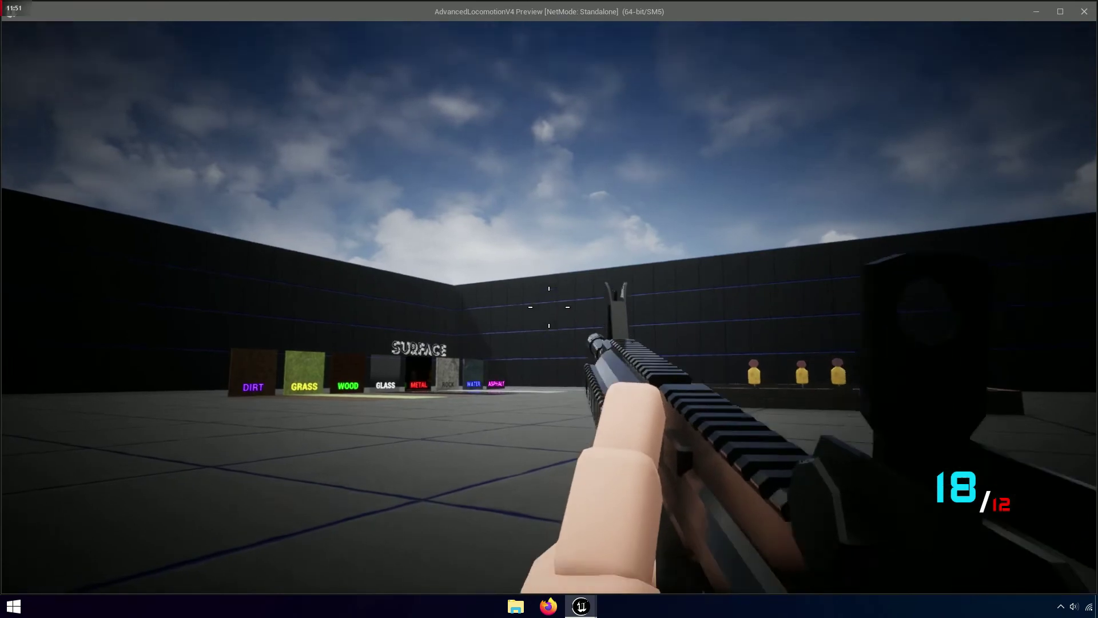
pyautogui.click(549, 307)
pyautogui.click(549, 307)
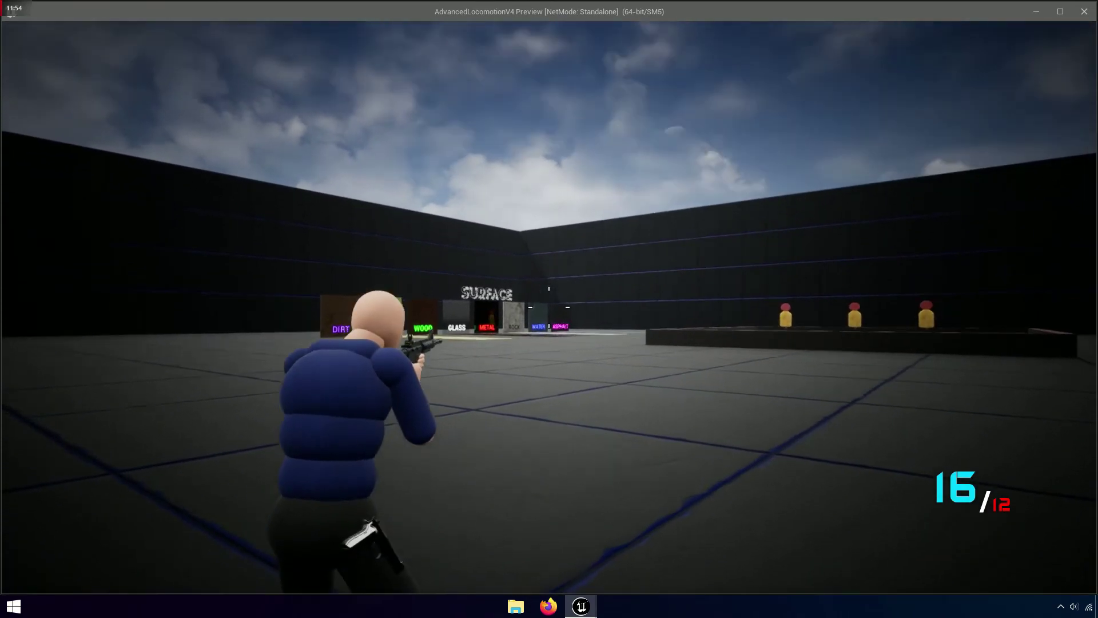
pyautogui.click(549, 307)
pyautogui.click(549, 307)
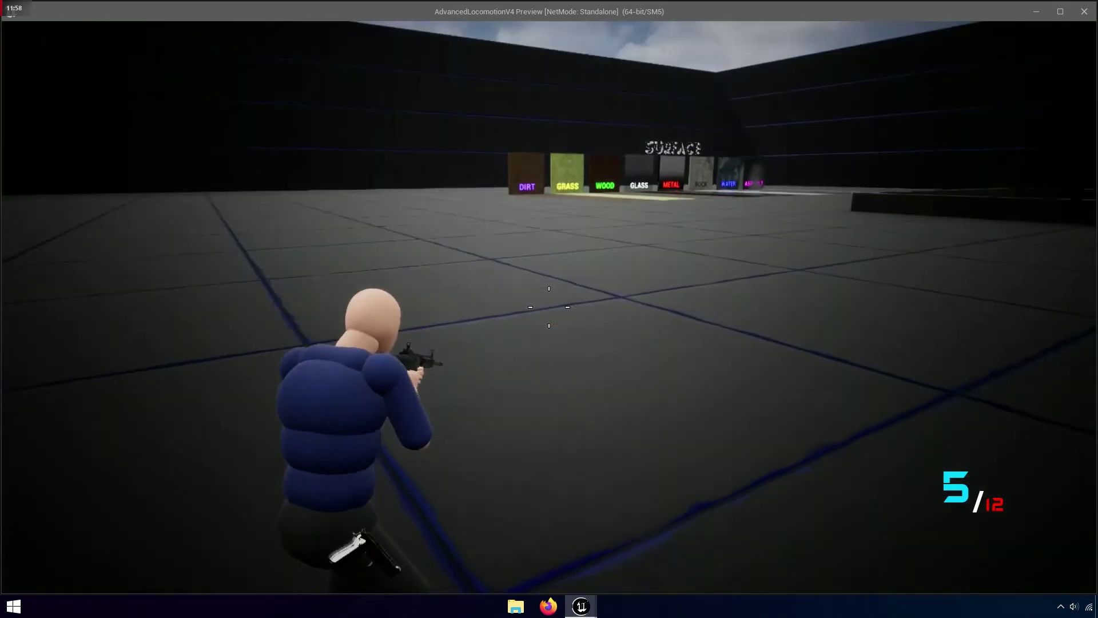
pyautogui.click(549, 308)
pyautogui.click(549, 307)
pyautogui.click(549, 307)
pyautogui.click(549, 307)
pyautogui.click(549, 307)
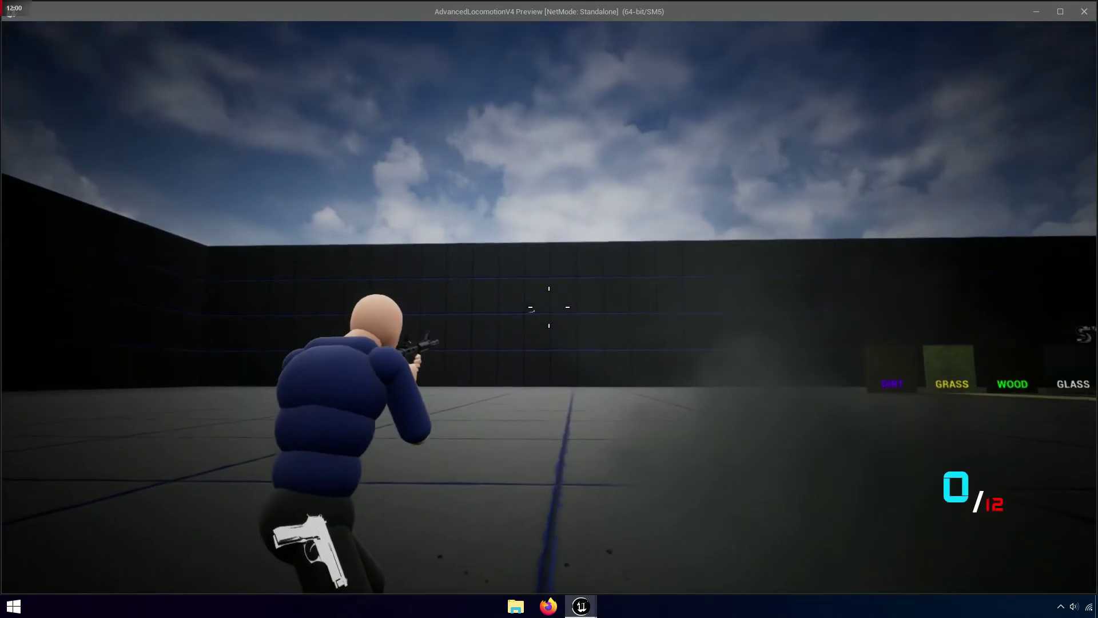
# Cross the arena, reload, fire at the arena and surface walls, then exit the preview
pyautogui.press('w')
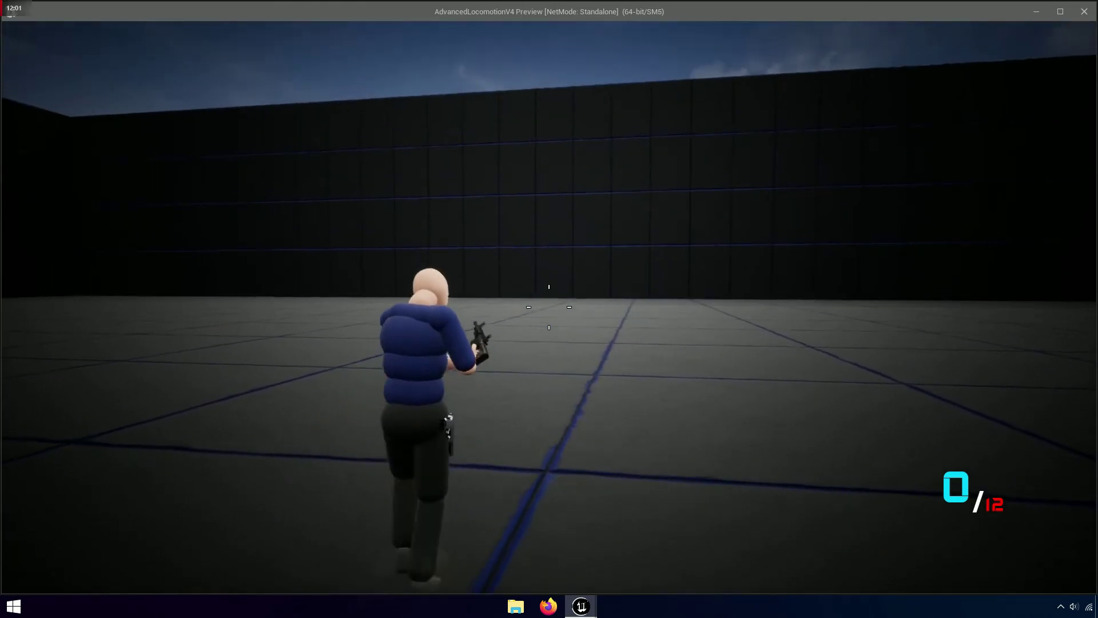
pyautogui.press('r')
pyautogui.click(549, 307)
pyautogui.click(549, 307)
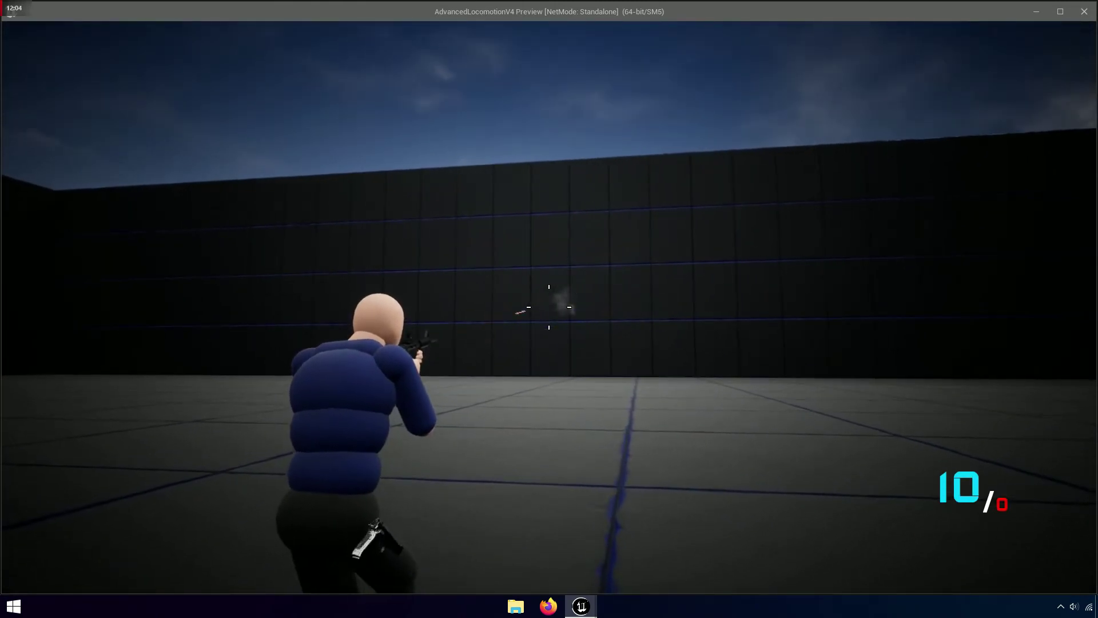
pyautogui.click(549, 307)
pyautogui.click(549, 307)
pyautogui.click(549, 307)
pyautogui.click(549, 307)
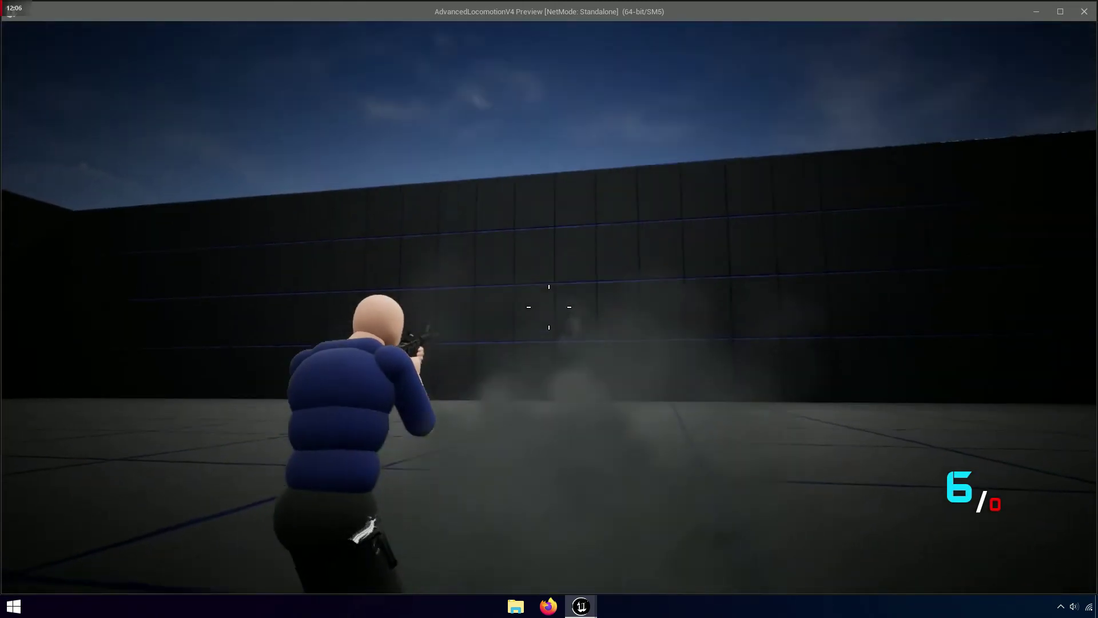
pyautogui.click(549, 307)
pyautogui.click(549, 307)
pyautogui.click(549, 307)
pyautogui.click(549, 307)
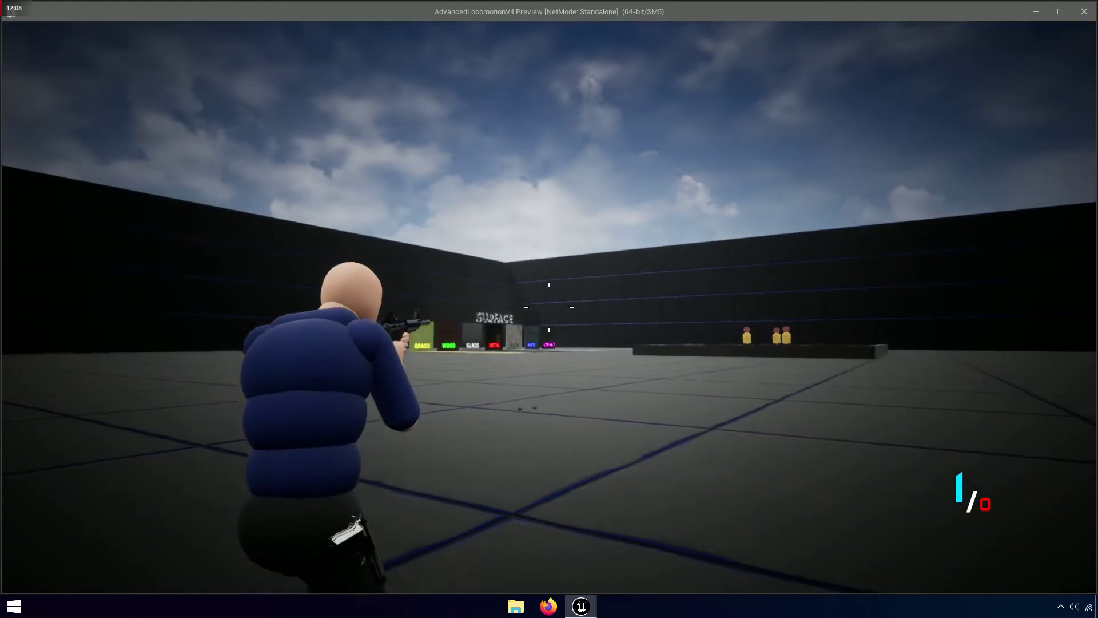
pyautogui.click(549, 307)
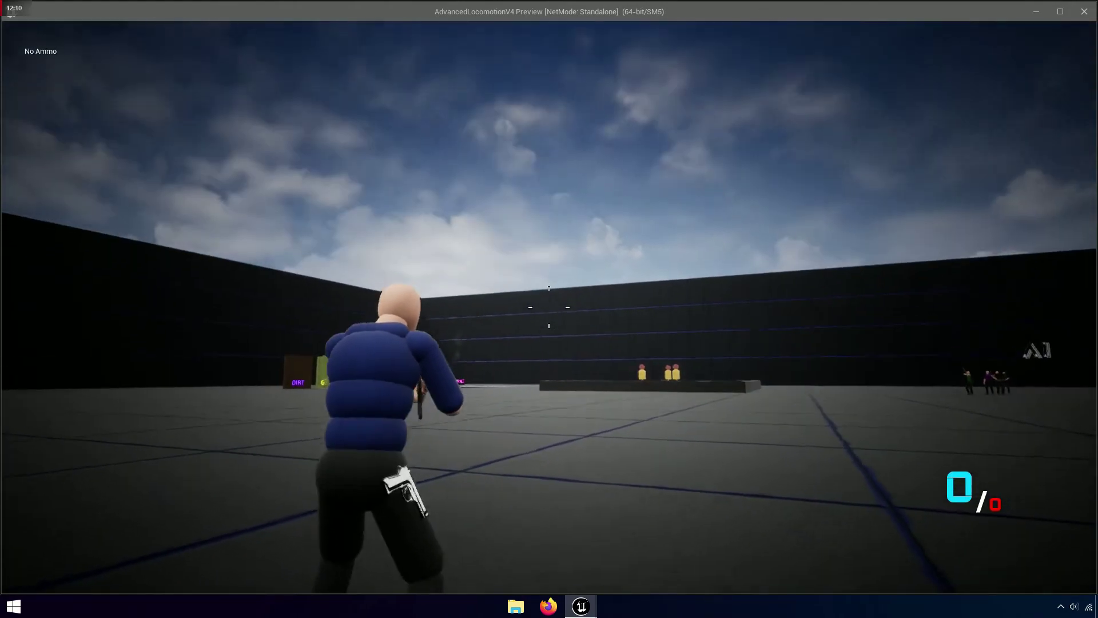
pyautogui.press('Escape')
# Change Asphalt_Att's Occlusion Low Pass Filter Frequency to 30000 and clear the 'occ' property search
pyautogui.click(430, 24)
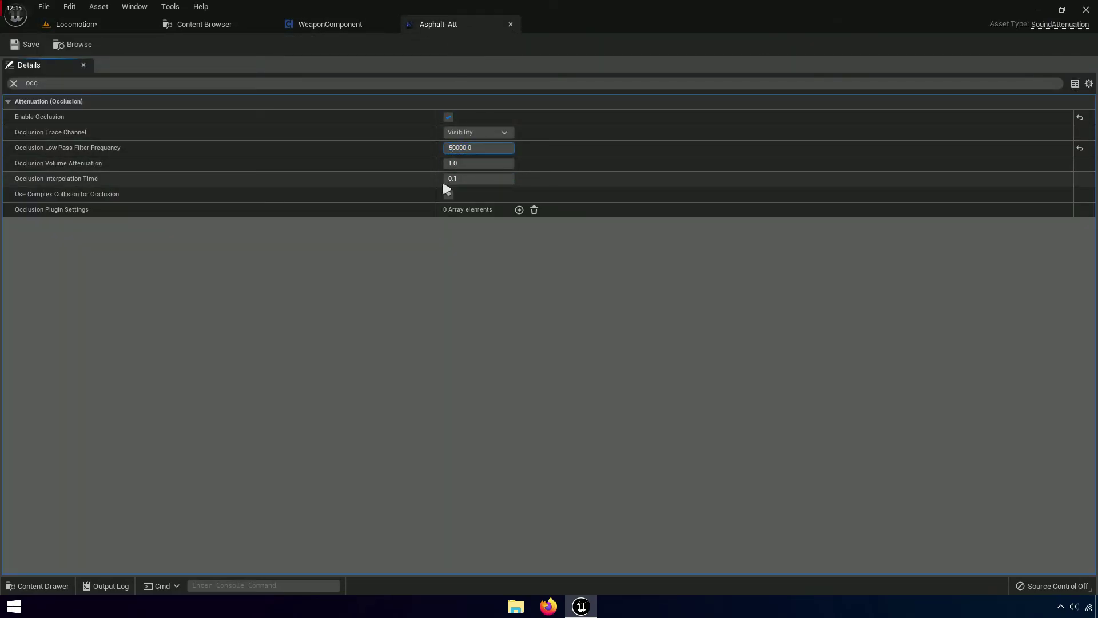
pyautogui.click(1080, 148)
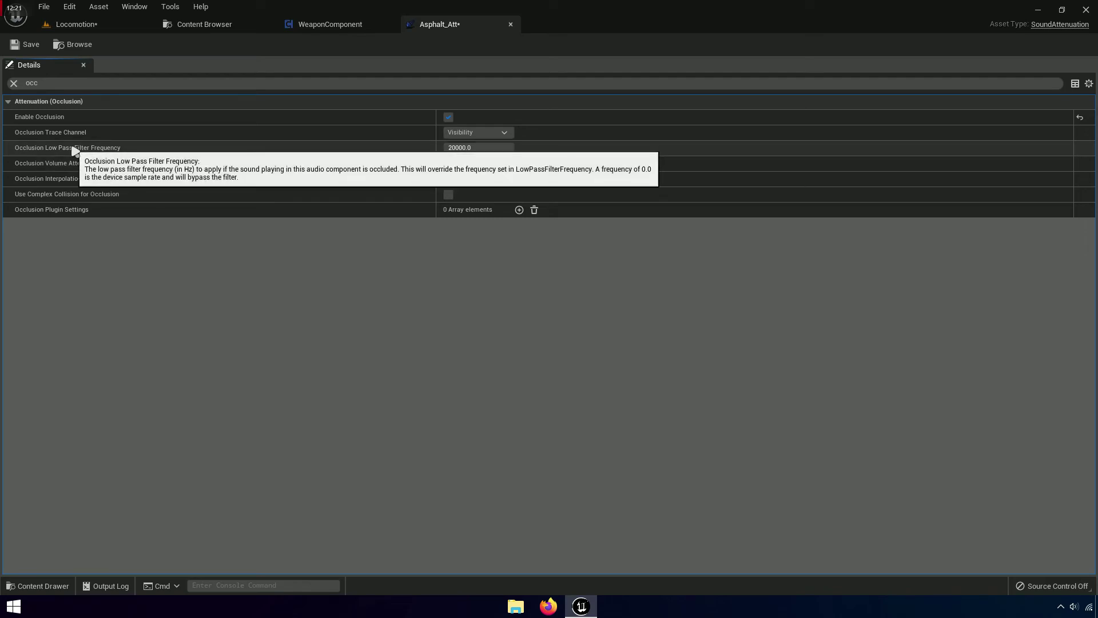
pyautogui.click(457, 147)
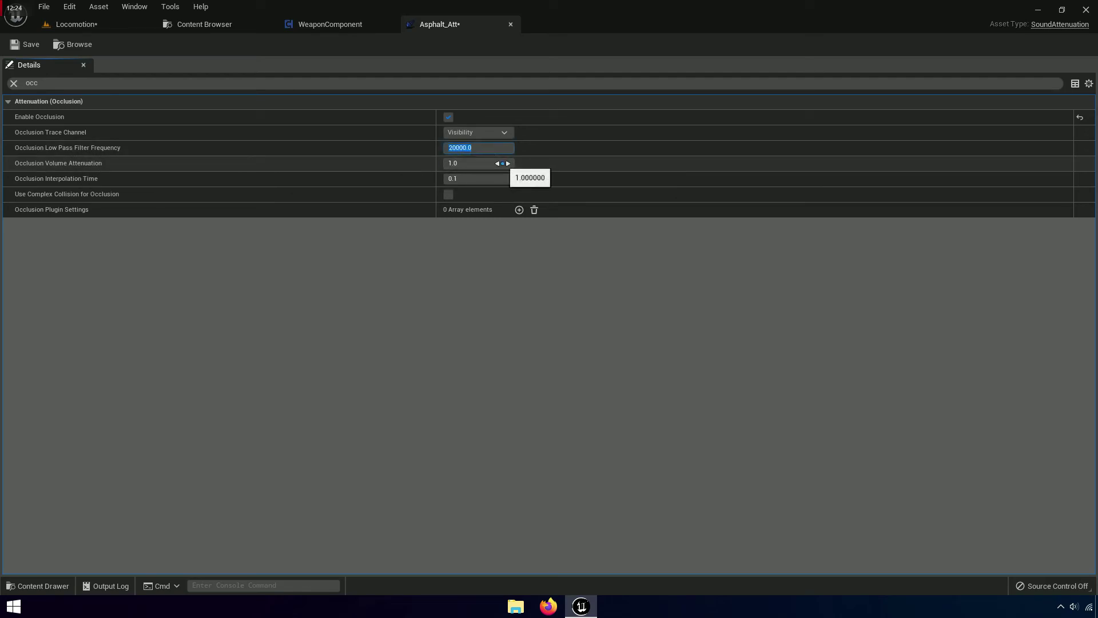
pyautogui.write('30000')
pyautogui.press('Return')
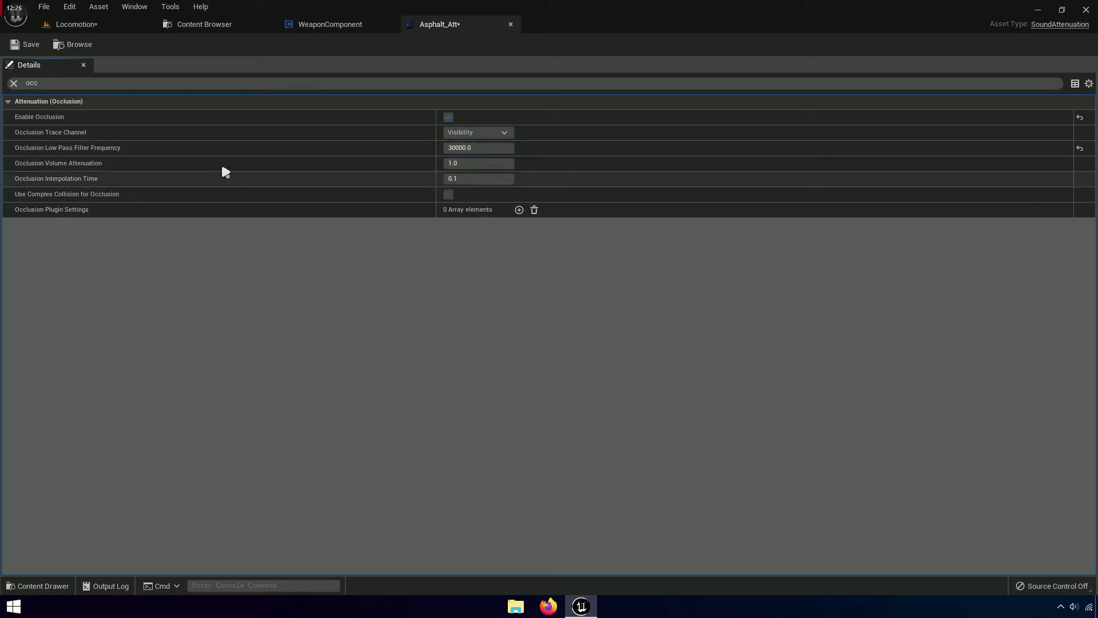
pyautogui.click(19, 83)
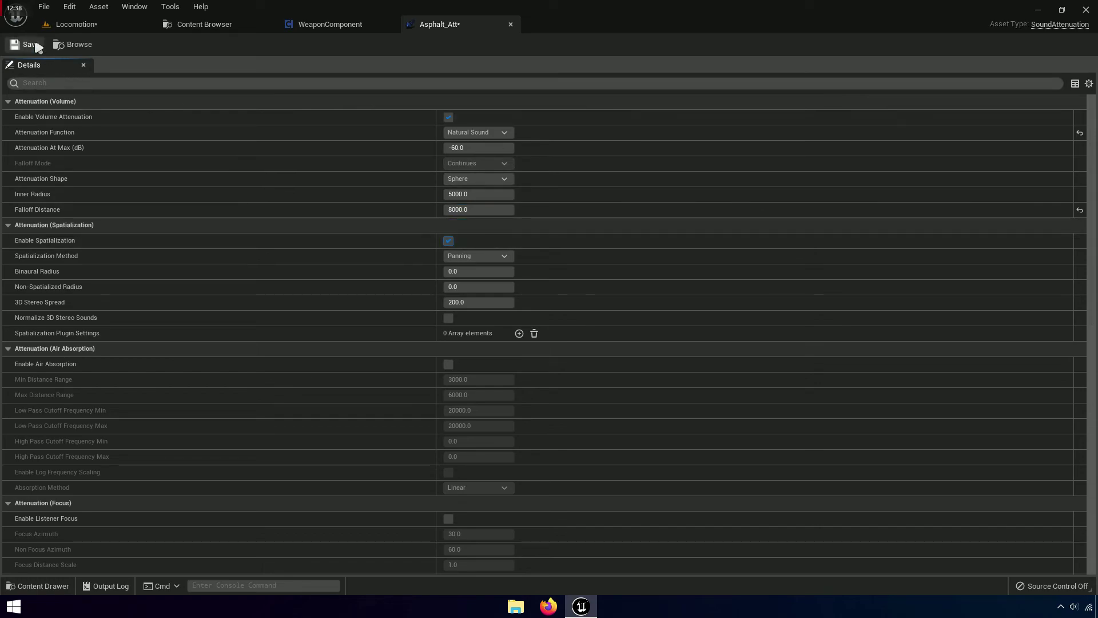
# Save the Locomotion level and Asphalt_Att, then close the Asphalt_Att editor
pyautogui.click(206, 25)
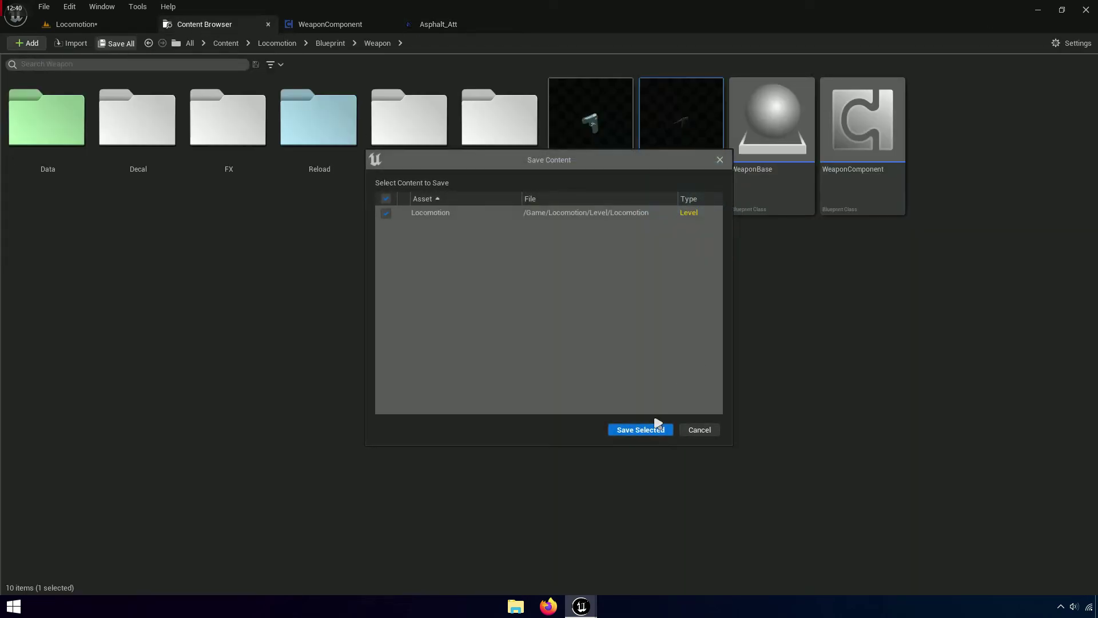
pyautogui.click(652, 425)
pyautogui.click(511, 24)
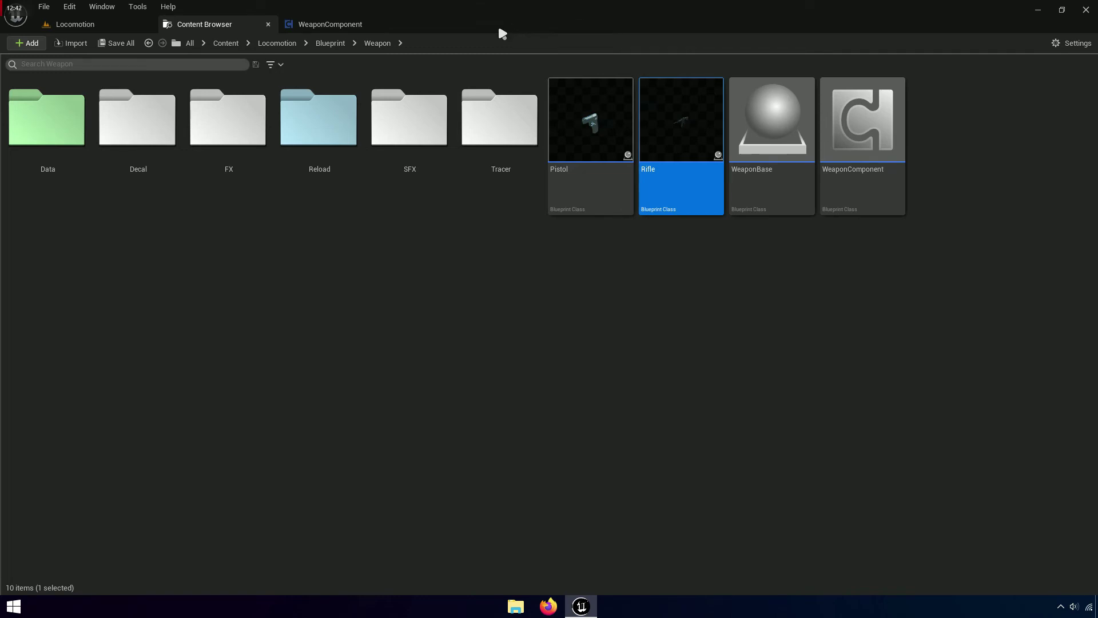
# Browse the Content Browser to the Blueprint > Weapon > SFX folder
pyautogui.click(328, 44)
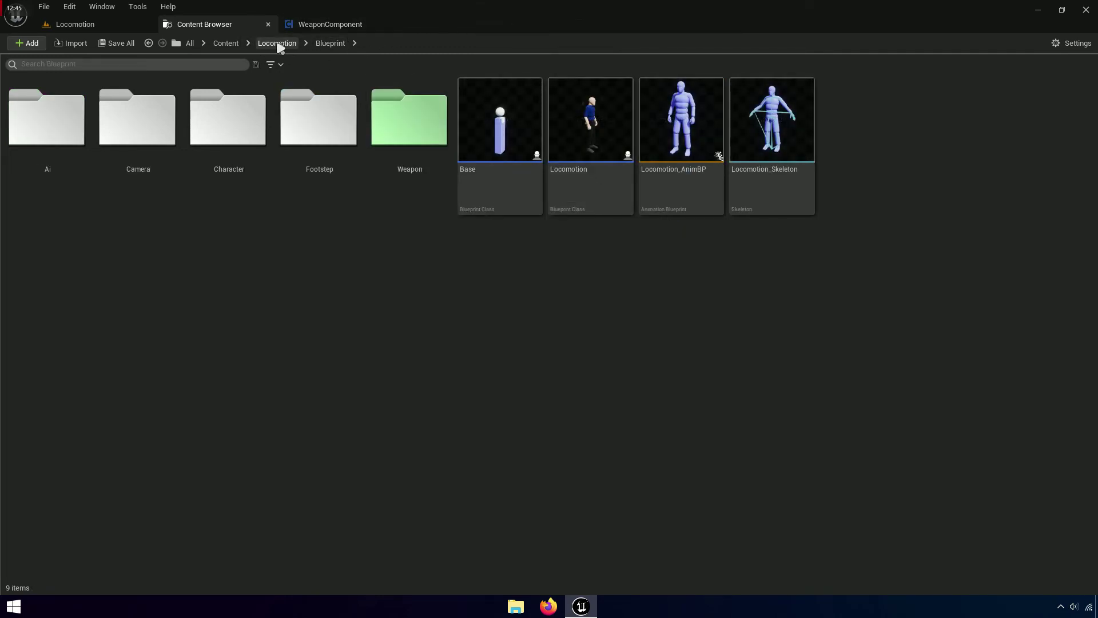
pyautogui.doubleClick(394, 137)
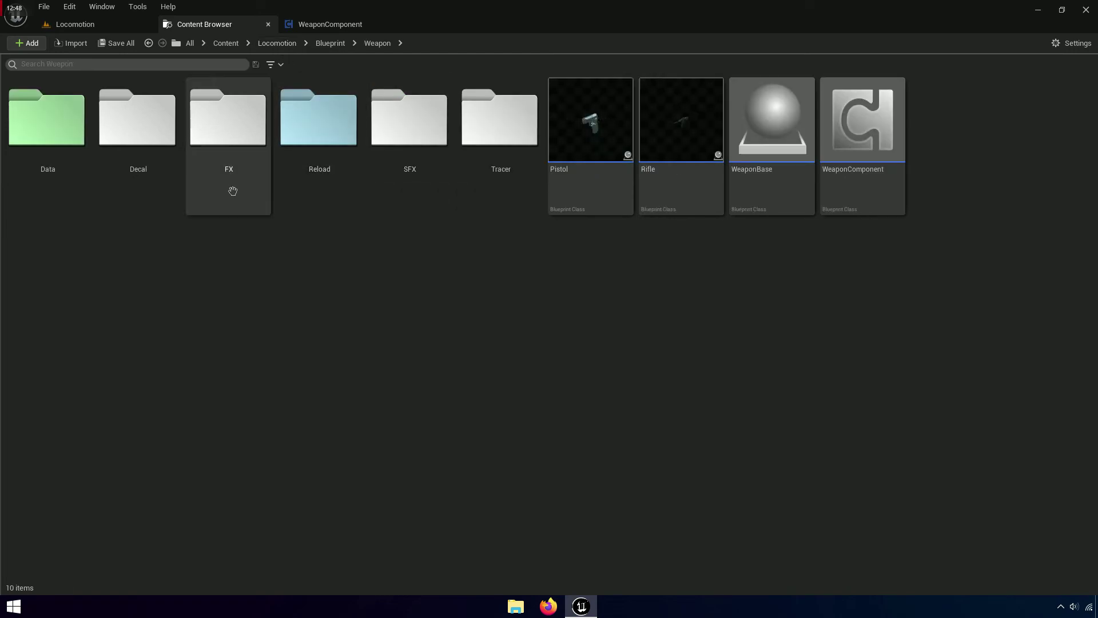
pyautogui.click(395, 192)
pyautogui.doubleClick(400, 197)
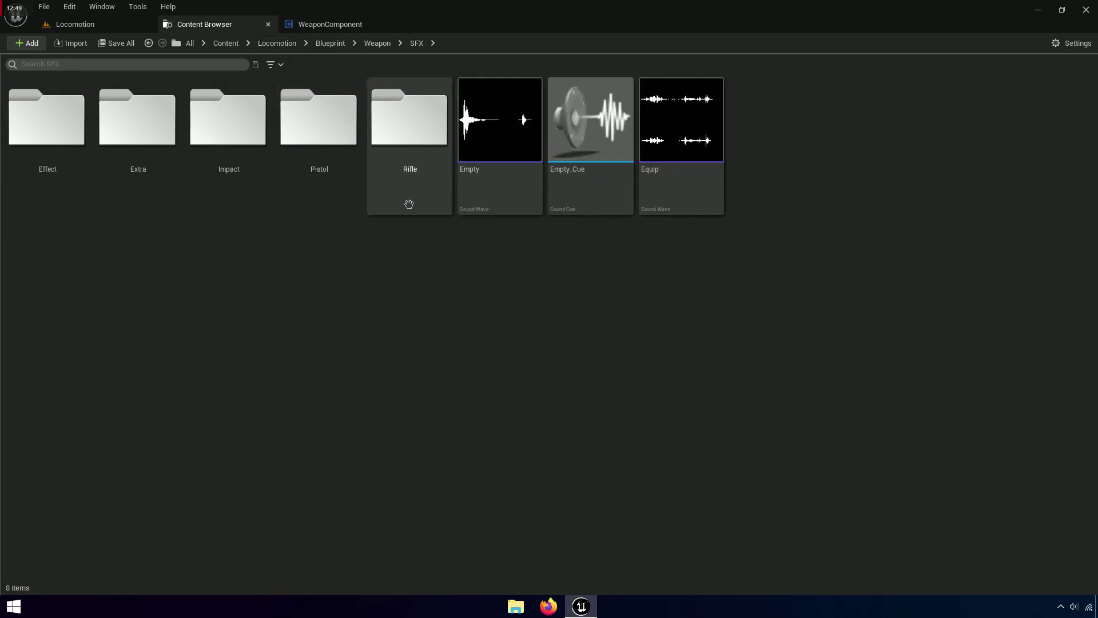
# Rename the Asphalt_Att asset in the Impact/Att folder to Base_Att
pyautogui.doubleClick(228, 187)
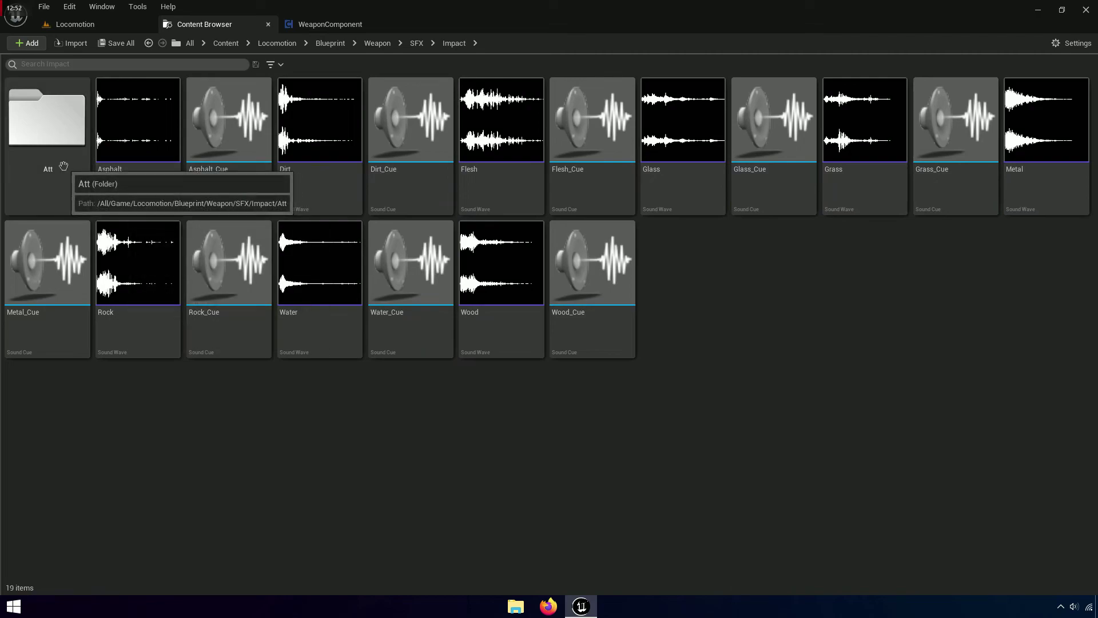
pyautogui.doubleClick(78, 176)
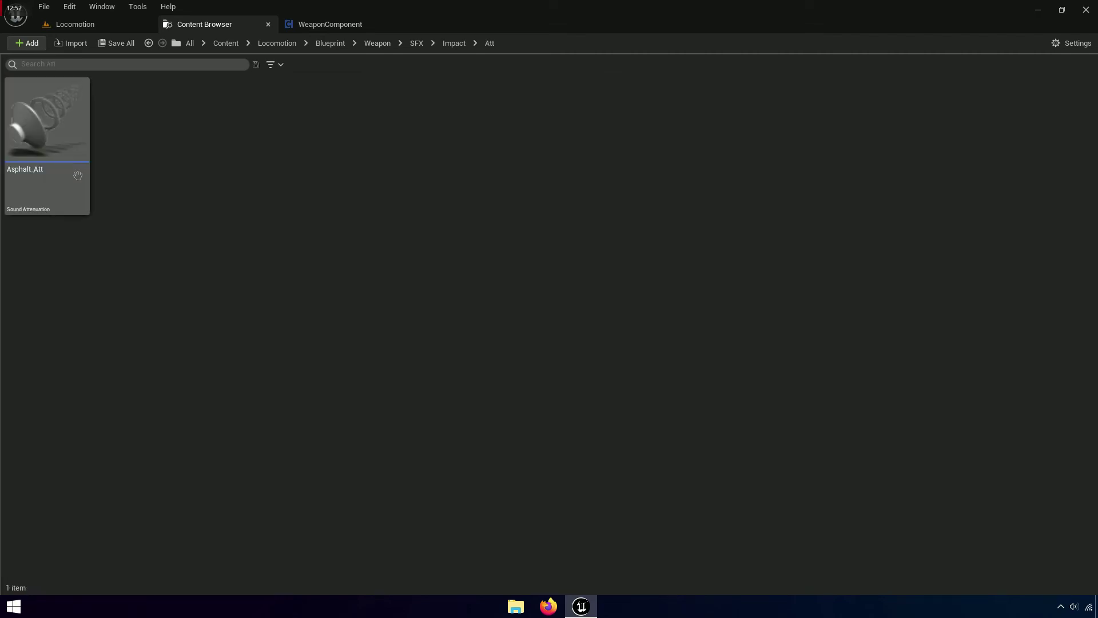
pyautogui.rightClick(56, 143)
pyautogui.click(105, 181)
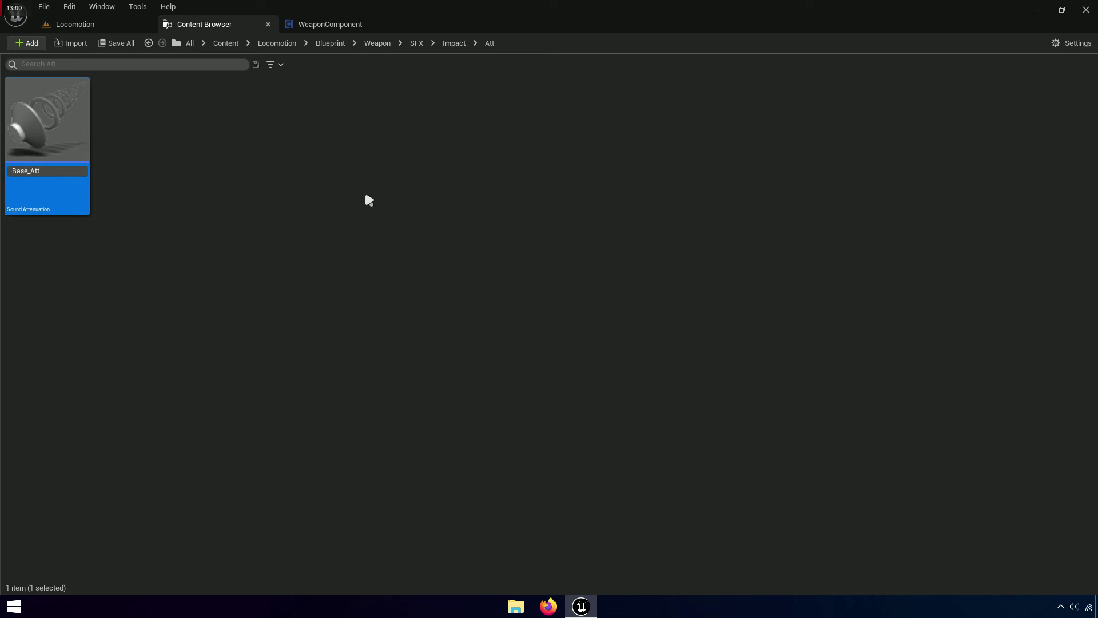
pyautogui.rightClick(40, 173)
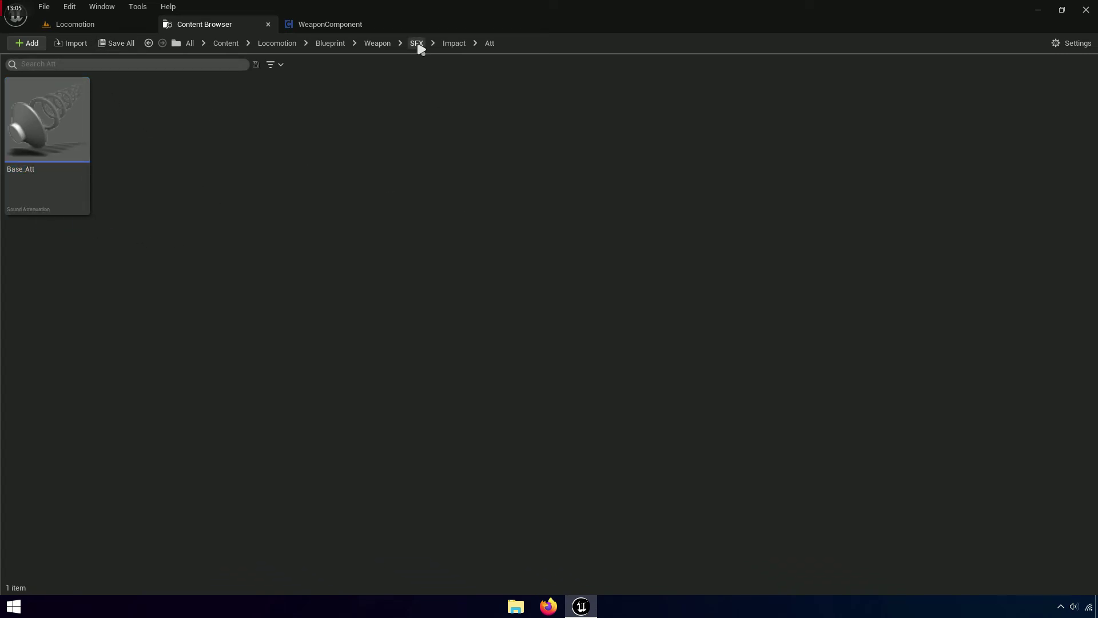
# Go back to the Impact folder and select the Dirt_Cue sound cue
pyautogui.click(453, 43)
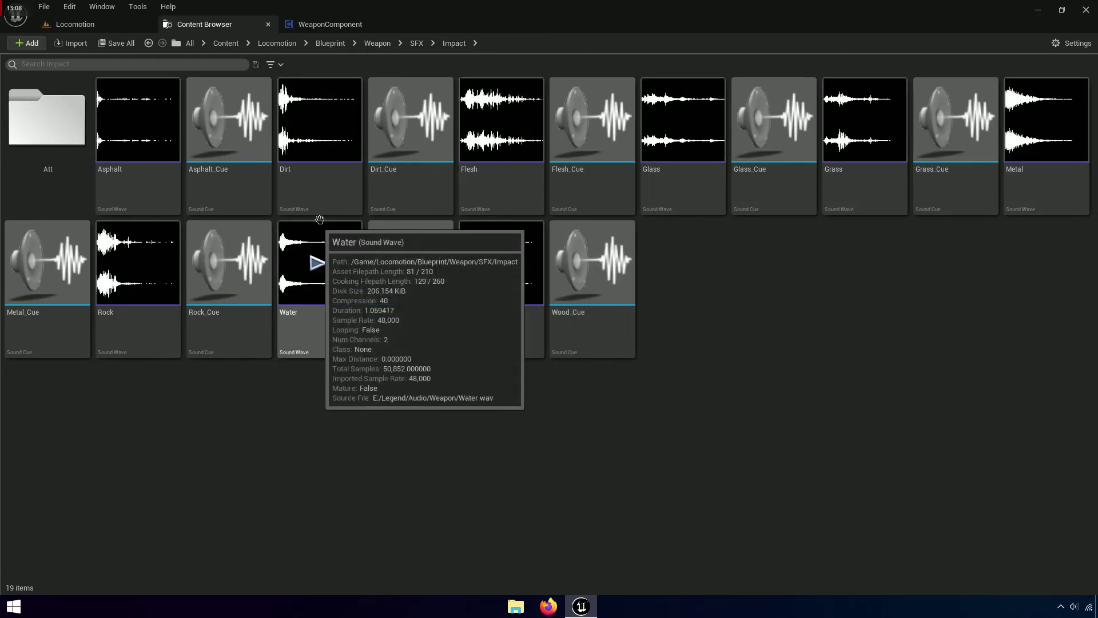
pyautogui.click(384, 176)
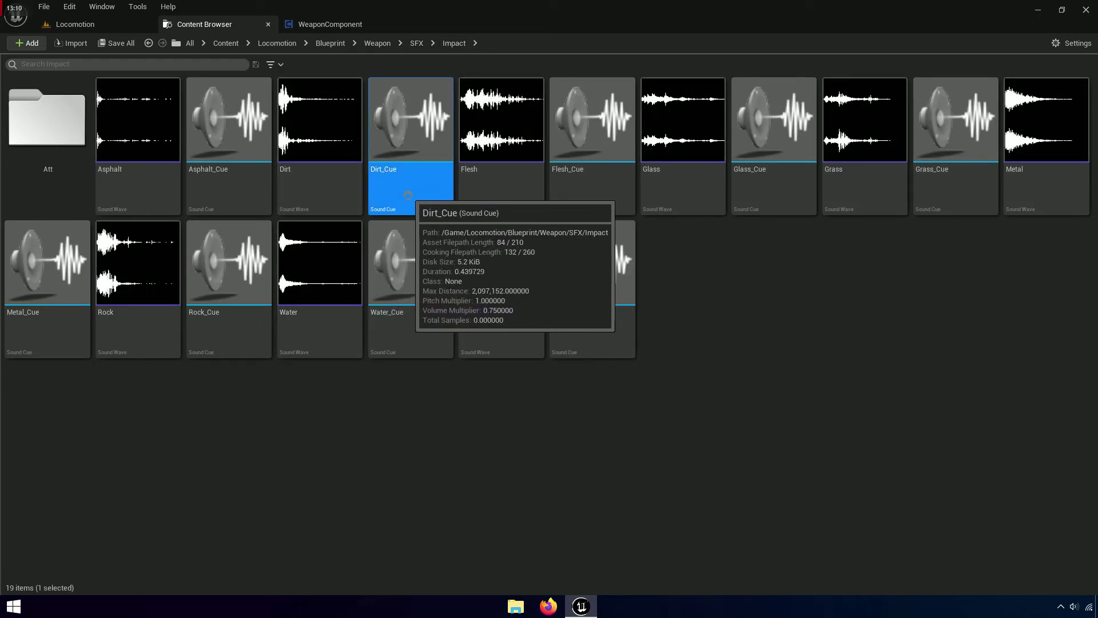
pyautogui.click(54, 343)
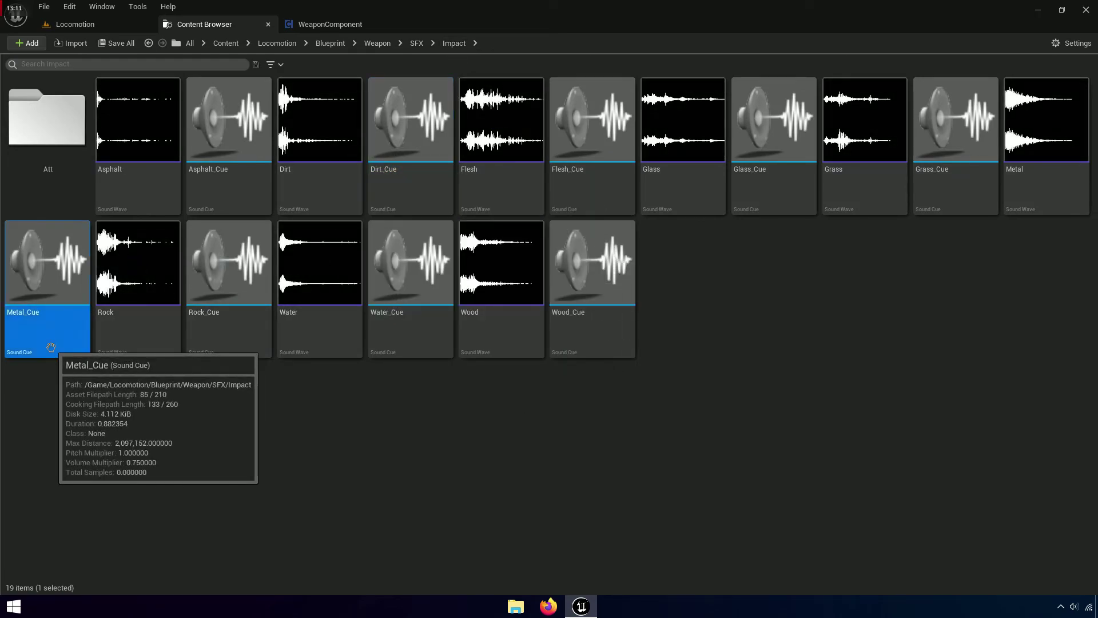
pyautogui.click(393, 187)
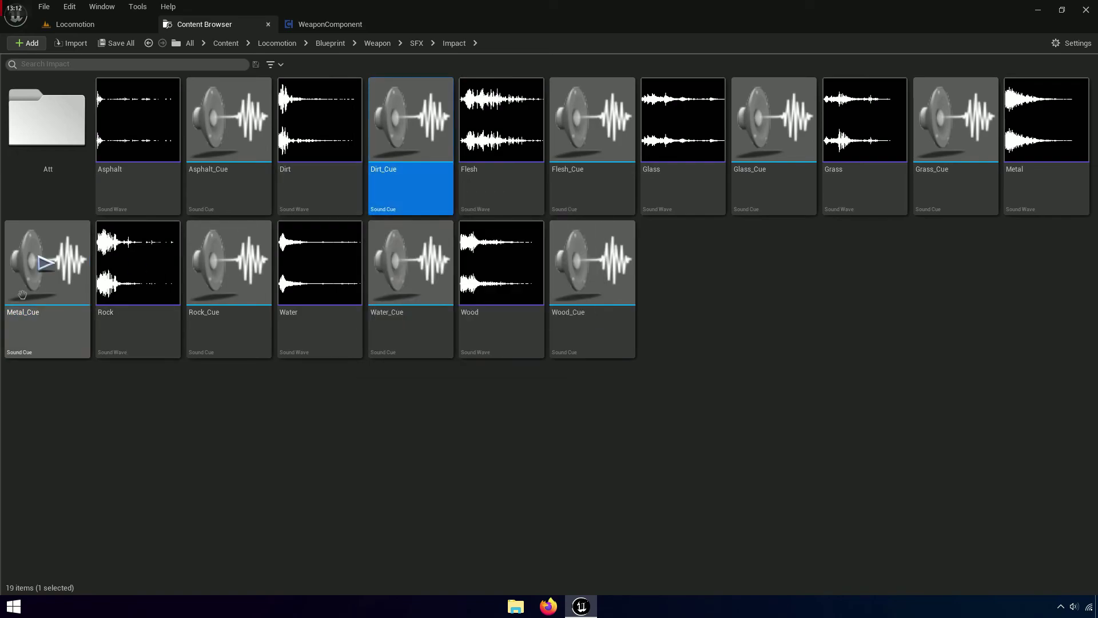
# Set Dirt_Cue's Attenuation Settings to Base_Att and go back to the Locomotion level
pyautogui.doubleClick(417, 183)
pyautogui.moveTo(604, 92); pyautogui.dragTo(525, 32)
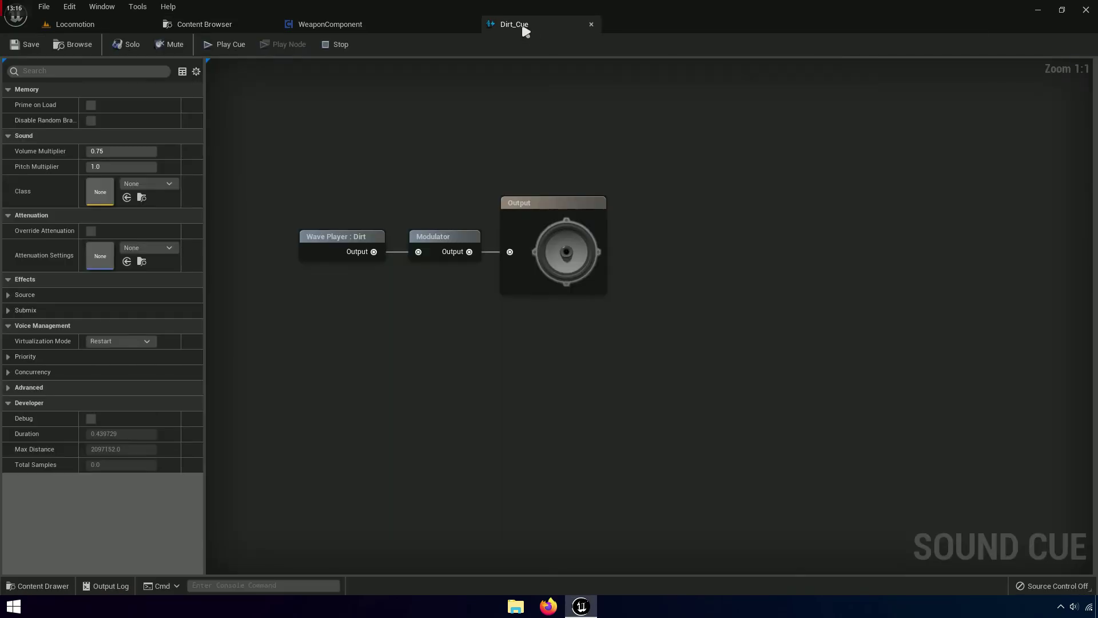
pyautogui.scroll(4, 228, 240)
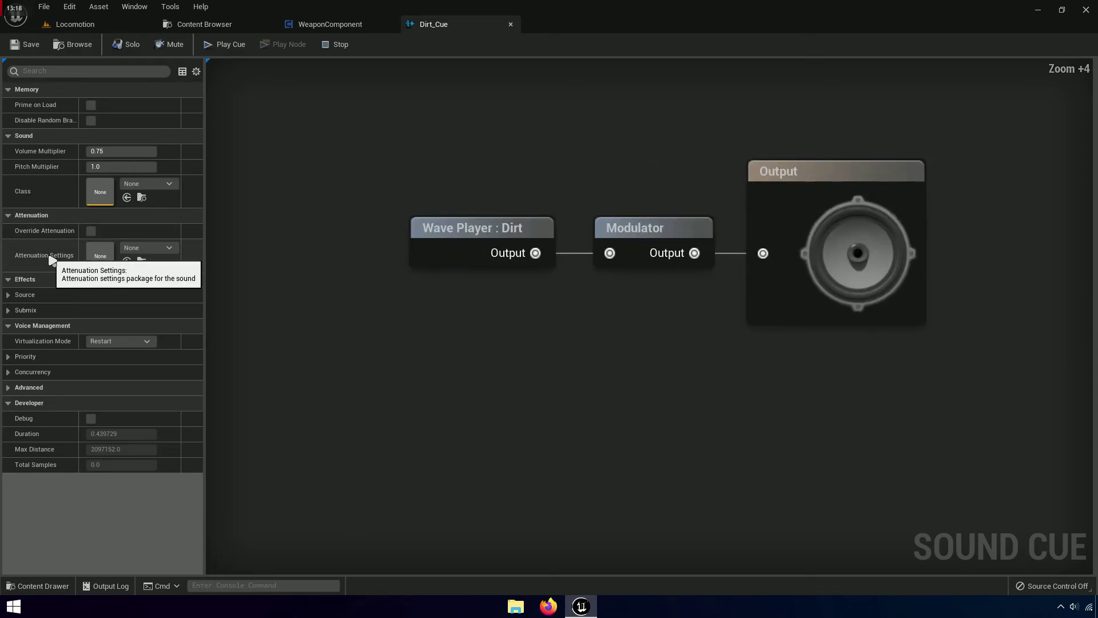
pyautogui.click(147, 250)
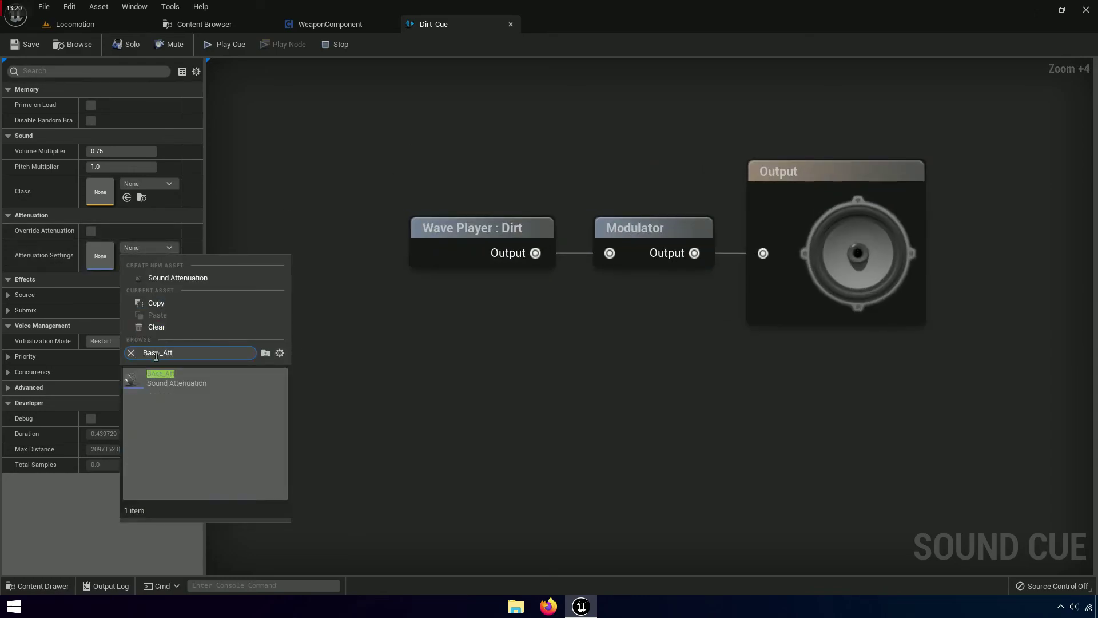
pyautogui.click(173, 380)
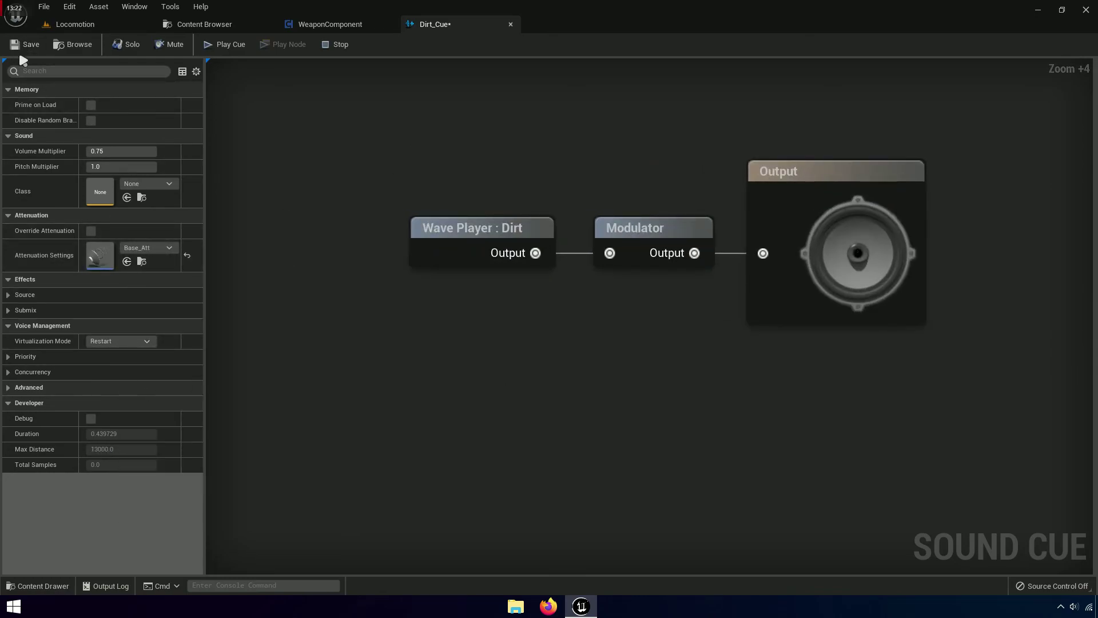
pyautogui.click(99, 27)
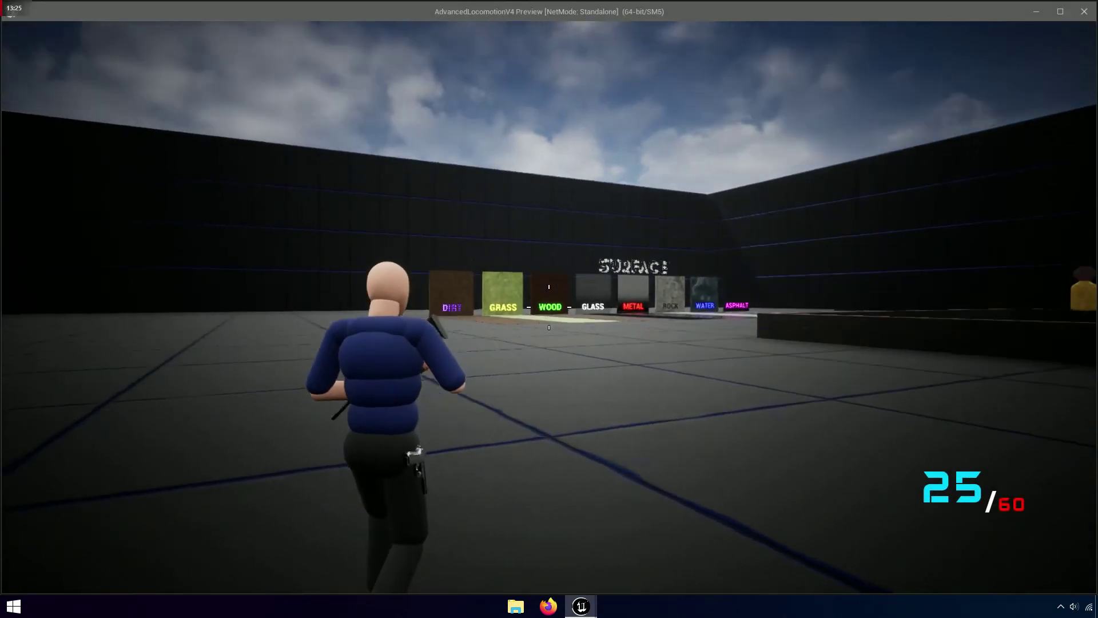
# Fire bursts at the SURFACE panels from across the arena, crouching and aiming down sights
pyautogui.click(548, 307)
pyautogui.click(548, 307)
pyautogui.click(549, 307)
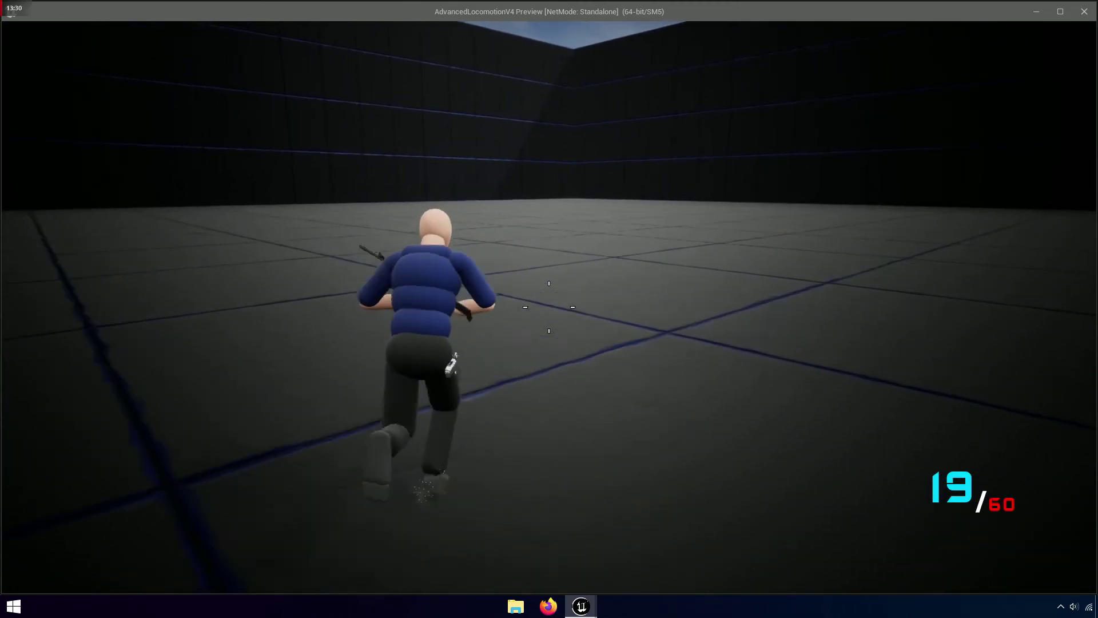
pyautogui.press('c')
pyautogui.press('c')
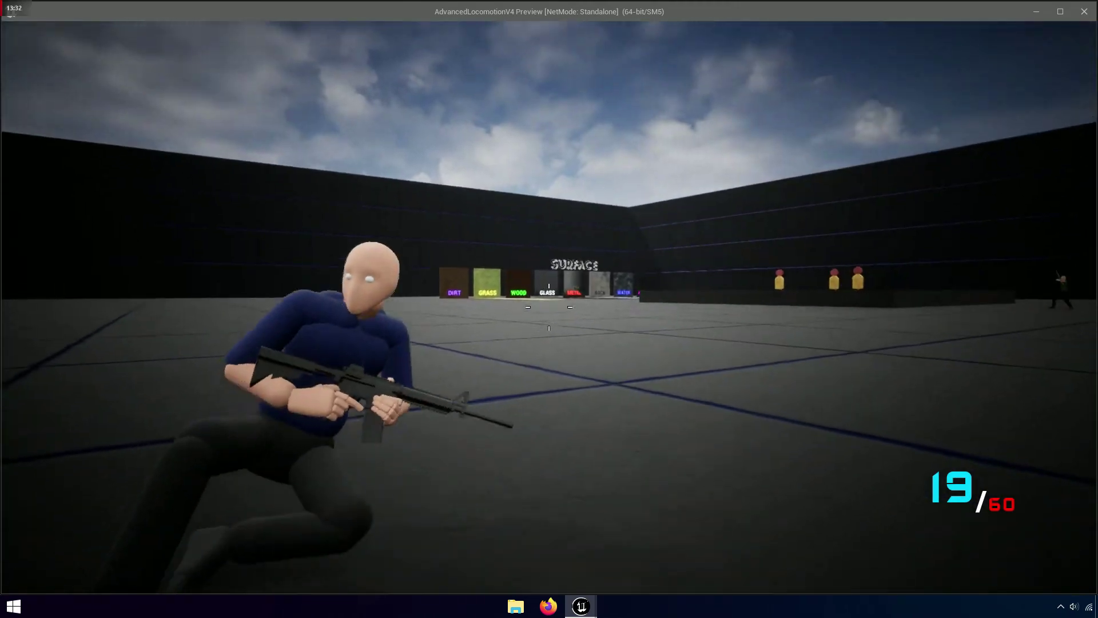
pyautogui.rightClick(548, 307)
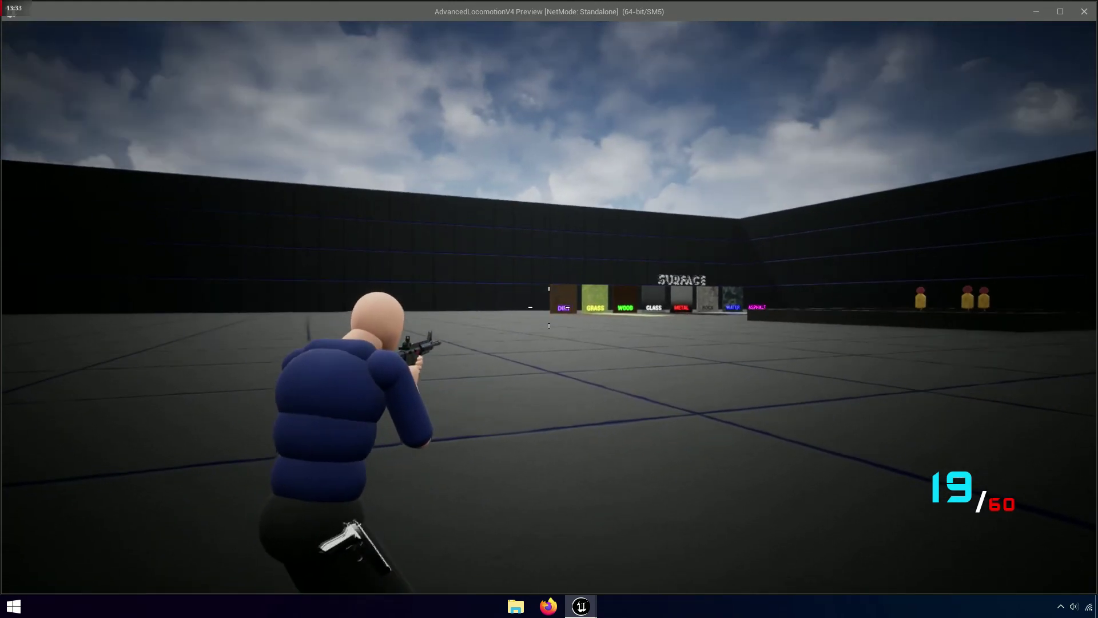
pyautogui.click(549, 307)
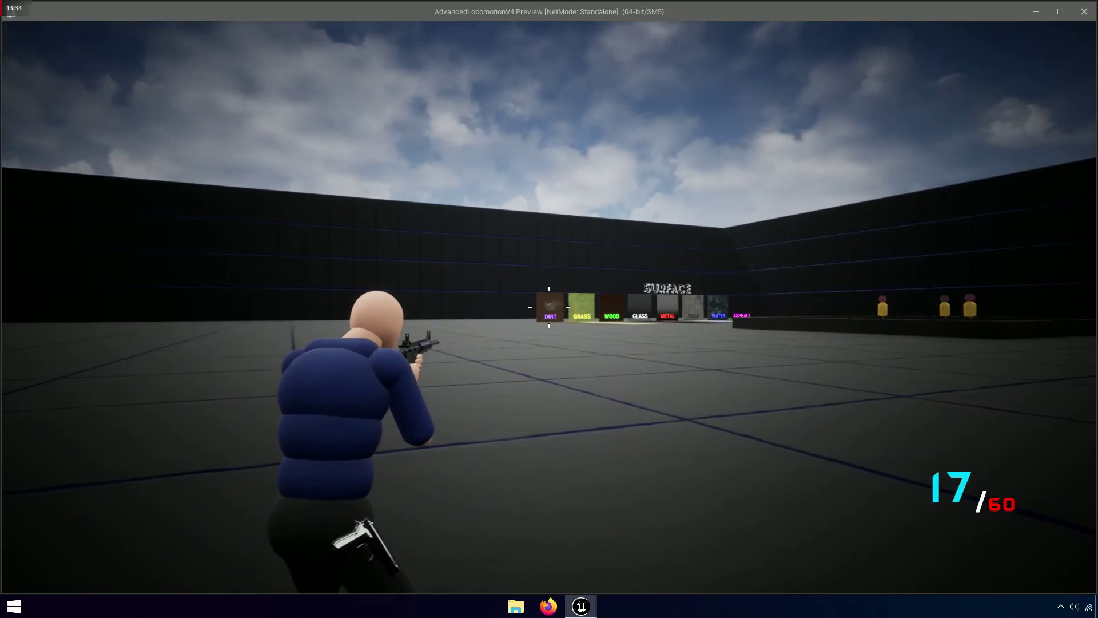
pyautogui.click(548, 308)
pyautogui.click(548, 307)
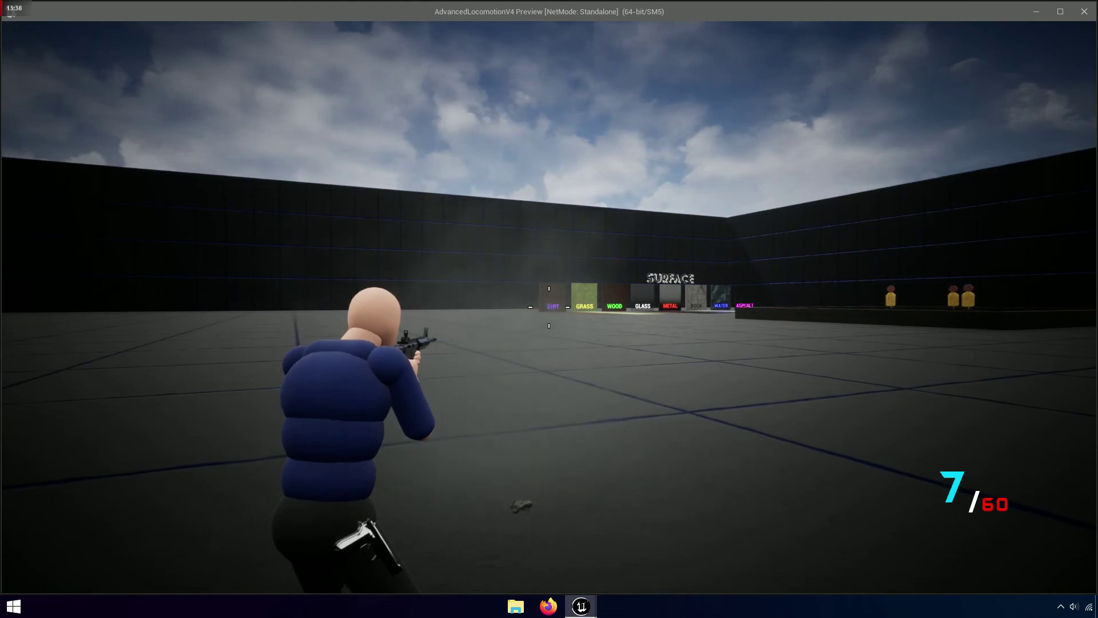
# Run closer, reload, and keep shooting the SURFACE panels including the DIRT panel
pyautogui.press('w')
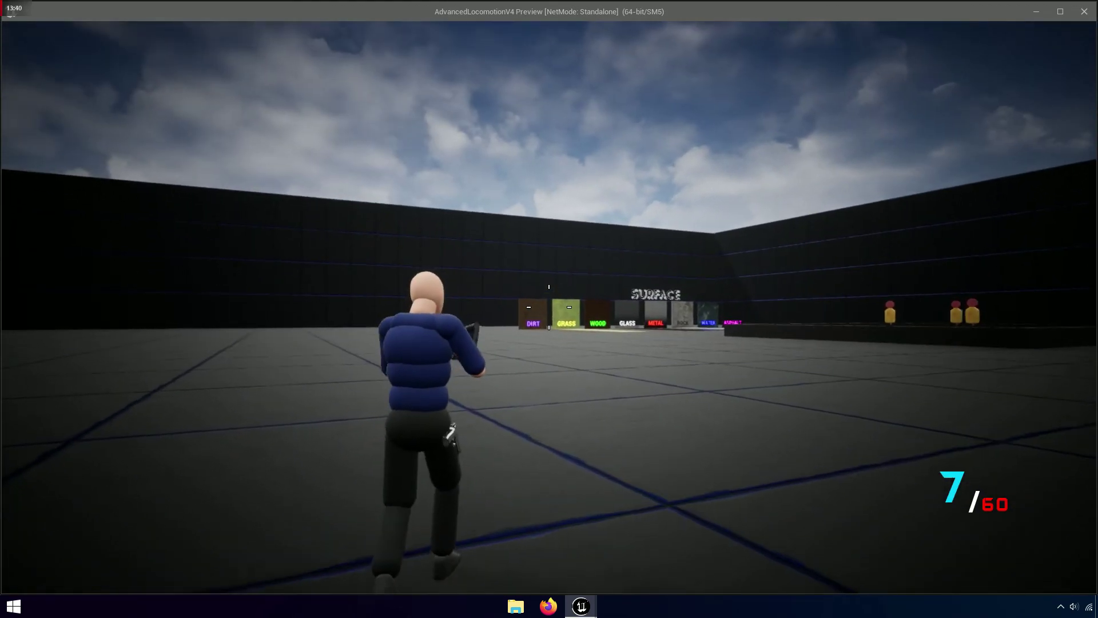
pyautogui.press('r')
pyautogui.click(549, 307)
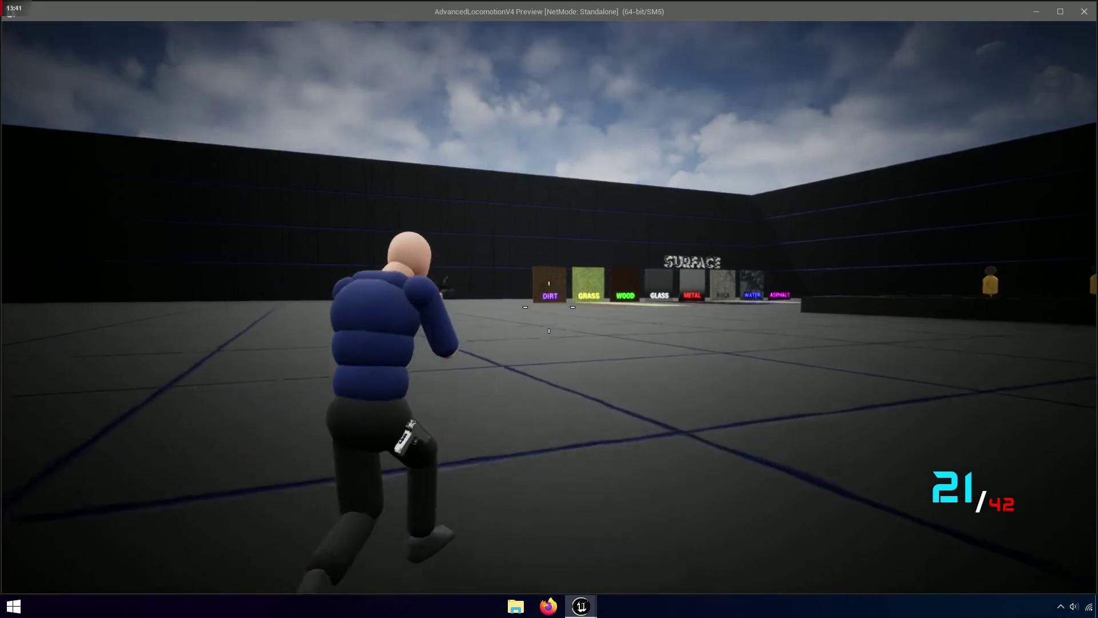
pyautogui.click(548, 307)
pyautogui.click(549, 307)
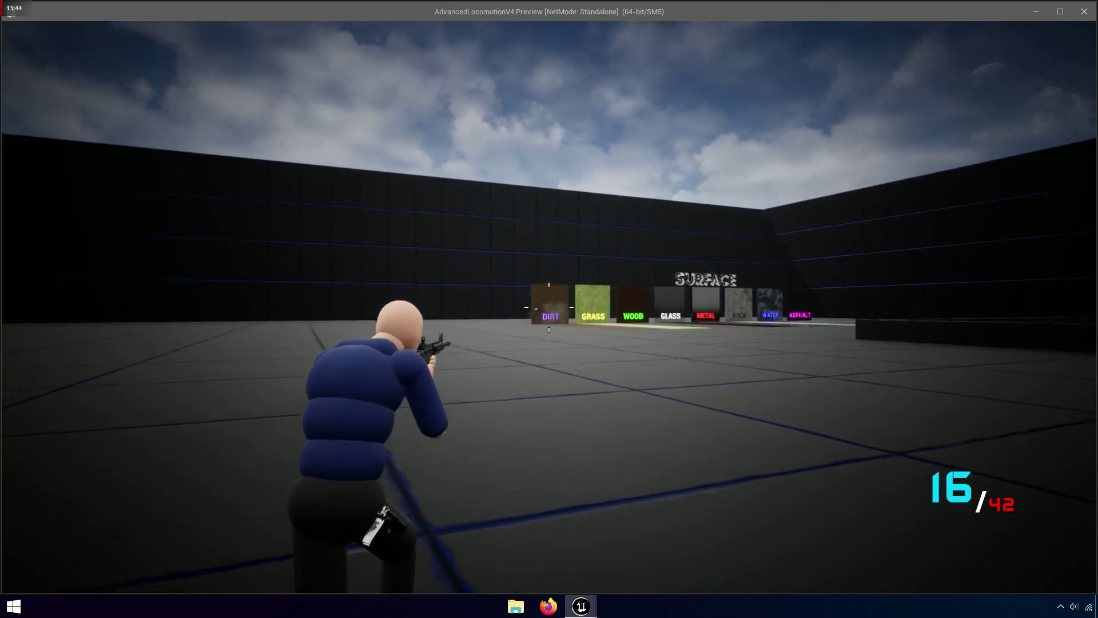
pyautogui.press('w')
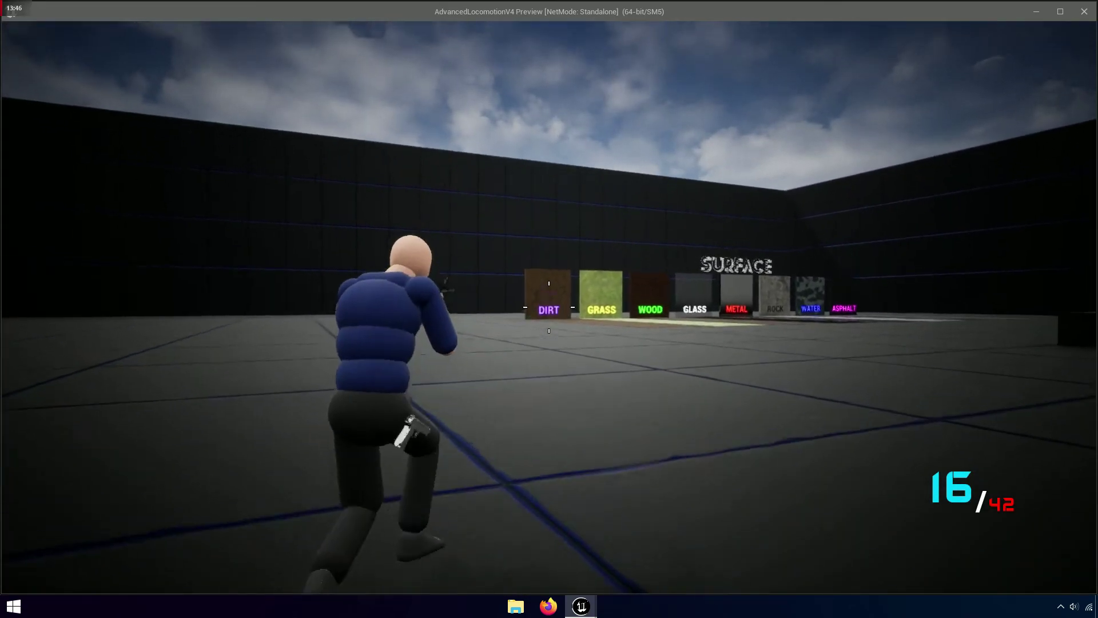
pyautogui.click(548, 307)
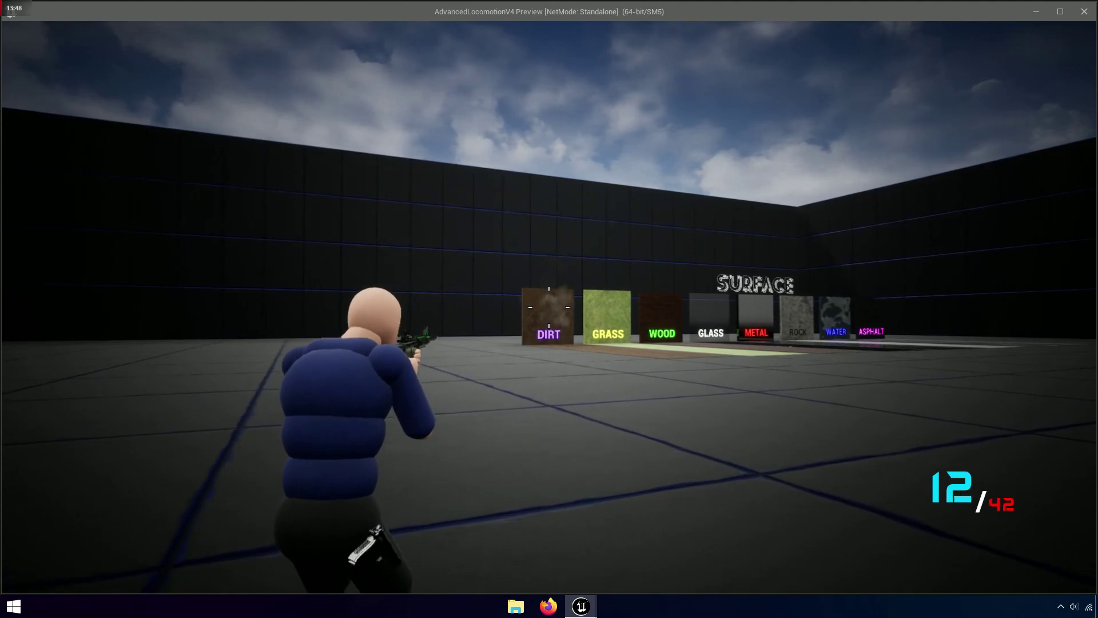
pyautogui.press('w')
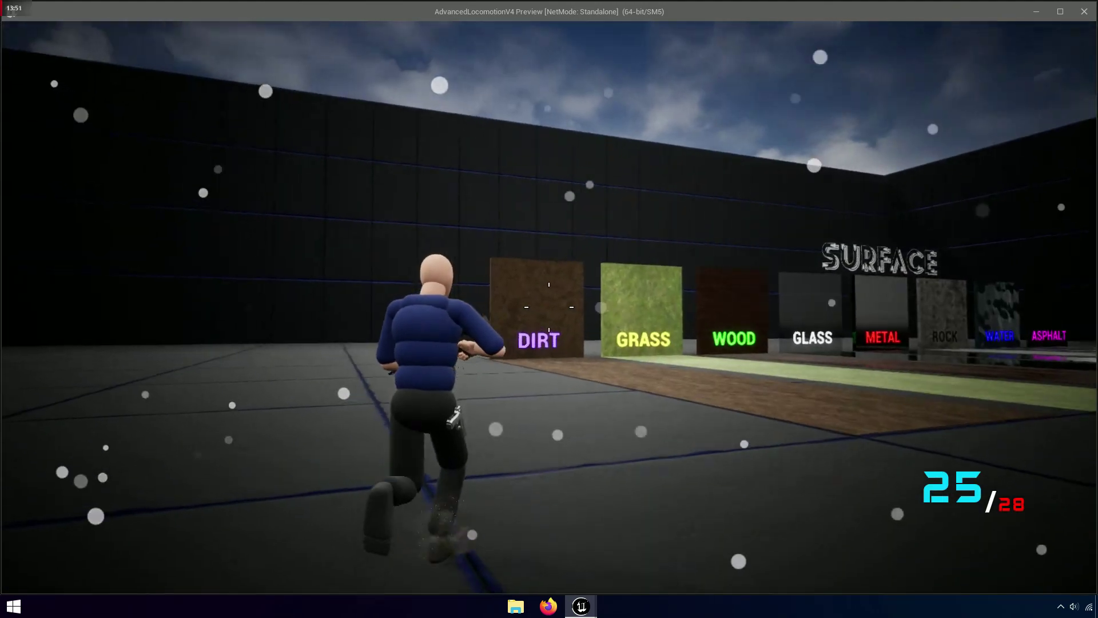
# Approach the DIRT panel, reload, and fire continuously at the DIRT wall
pyautogui.rightClick(548, 308)
pyautogui.click(548, 307)
pyautogui.press('w')
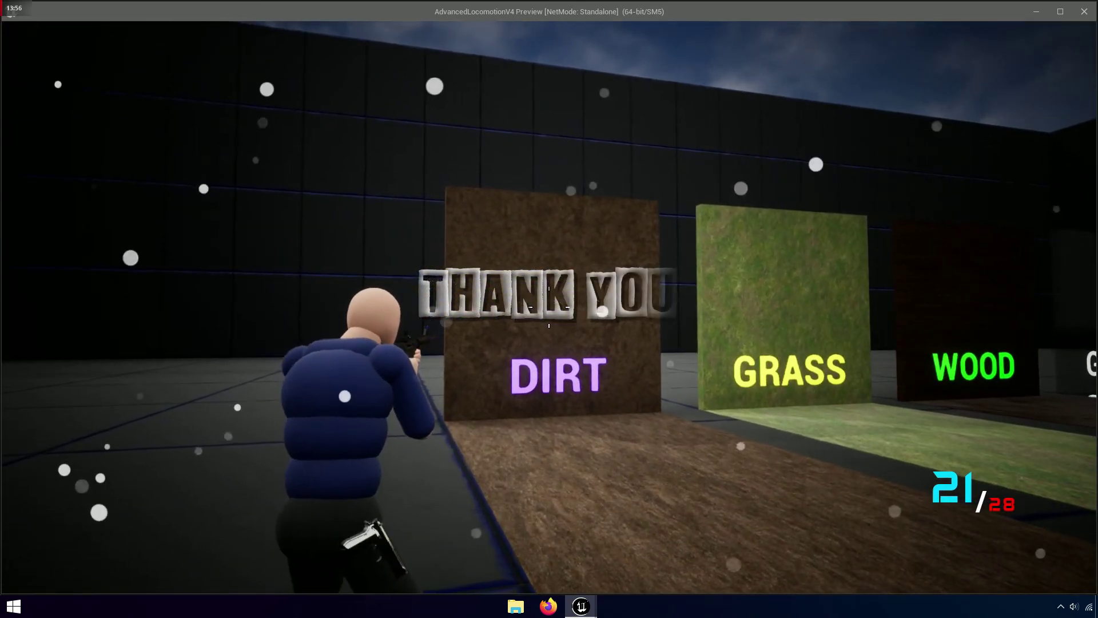
pyautogui.press('w')
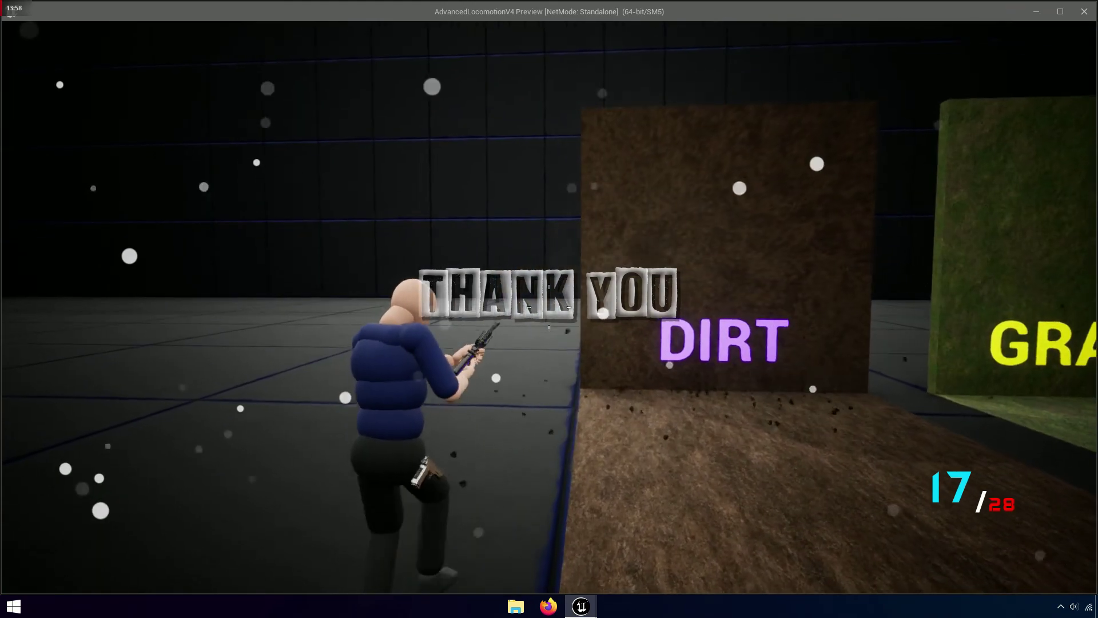
pyautogui.press('r')
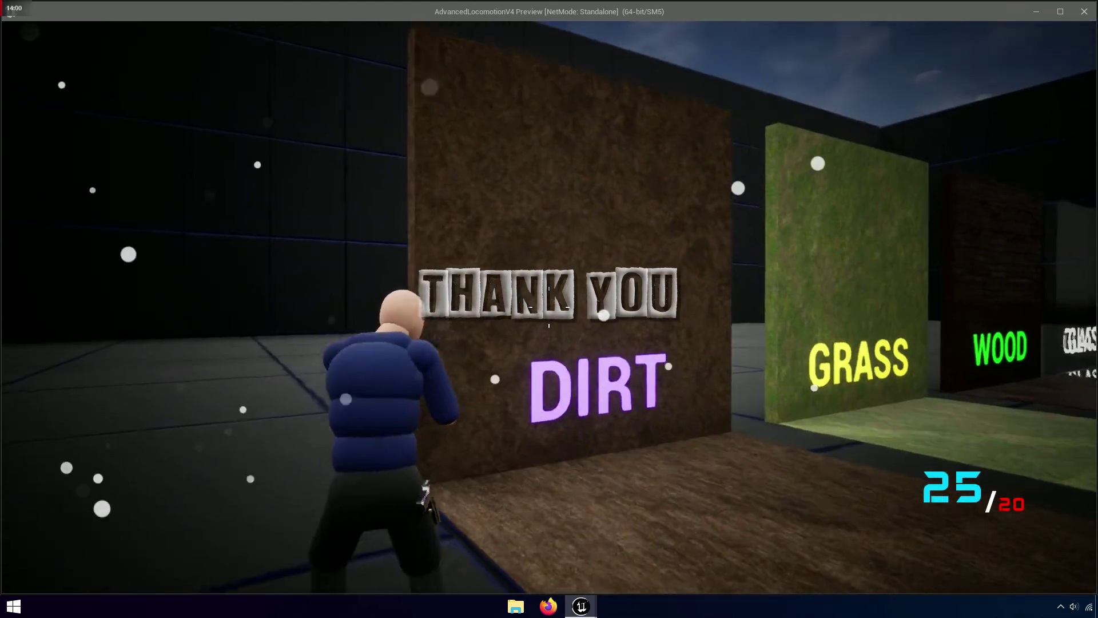
pyautogui.moveTo(548, 307); pyautogui.dragTo(548, 307)
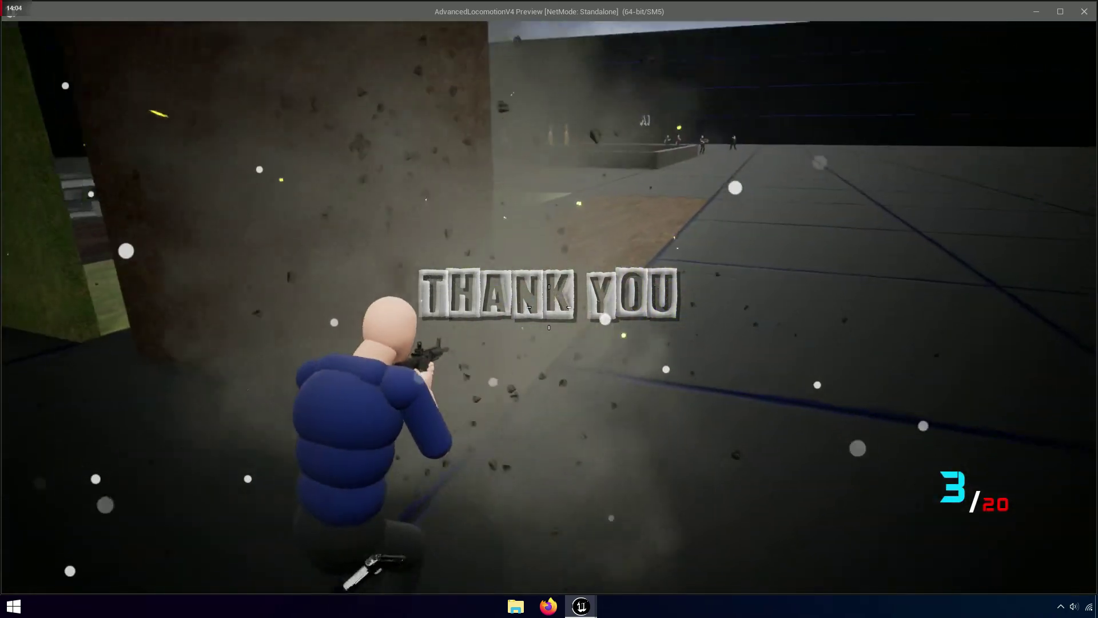
# Reposition facing the DIRT and GRASS walls and fire until the magazine is empty
pyautogui.press('w')
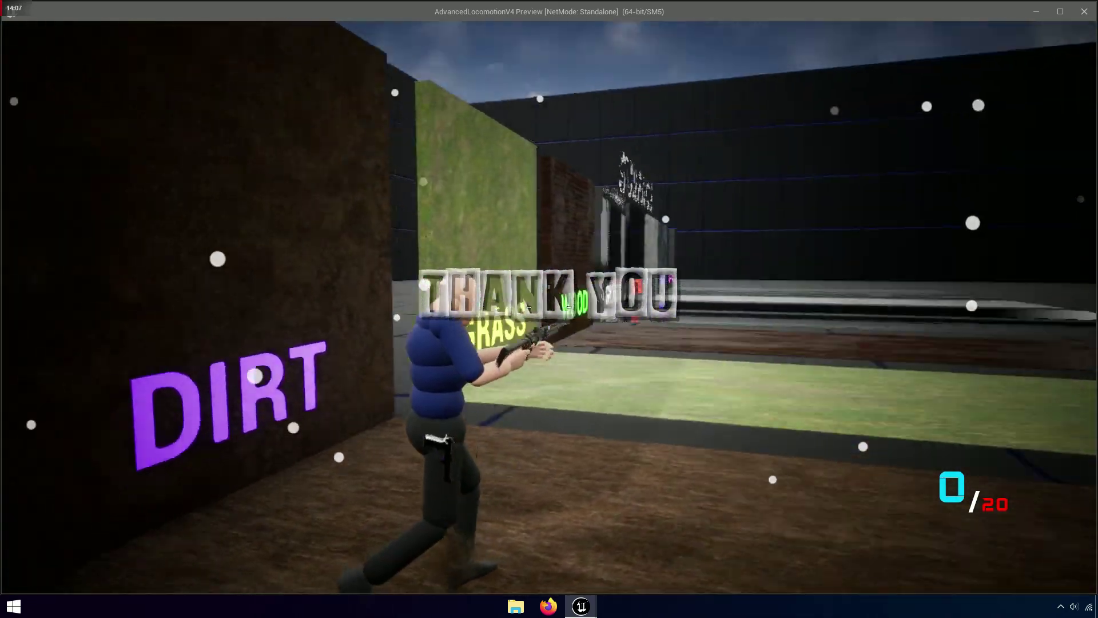
pyautogui.press('r')
pyautogui.moveTo(548, 307); pyautogui.dragTo(549, 307)
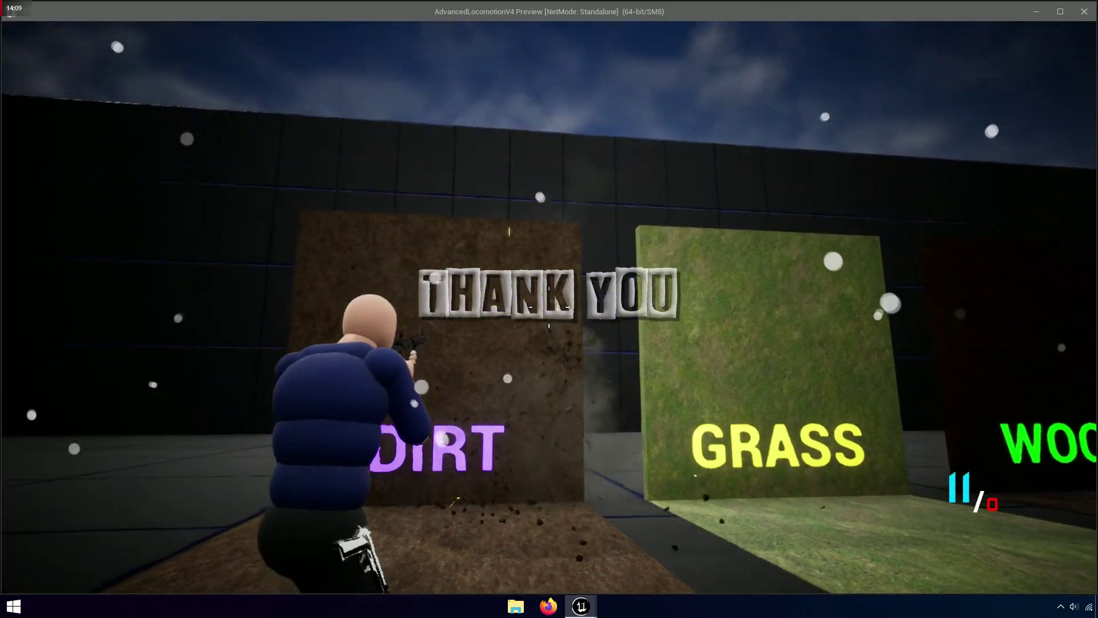
pyautogui.click(549, 309)
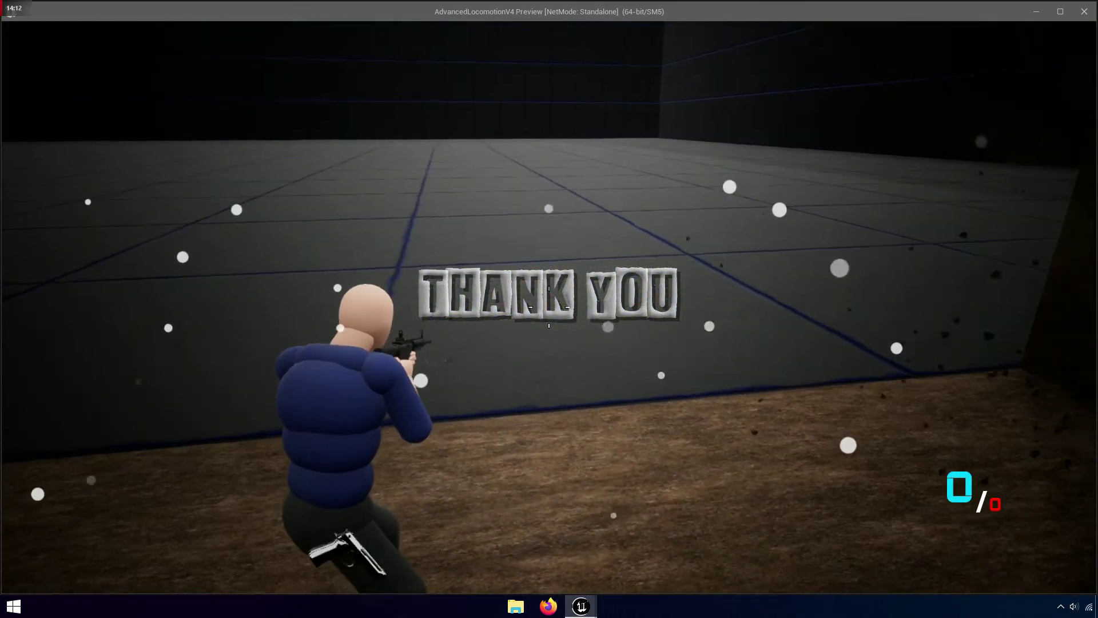
pyautogui.click(549, 309)
pyautogui.press('s')
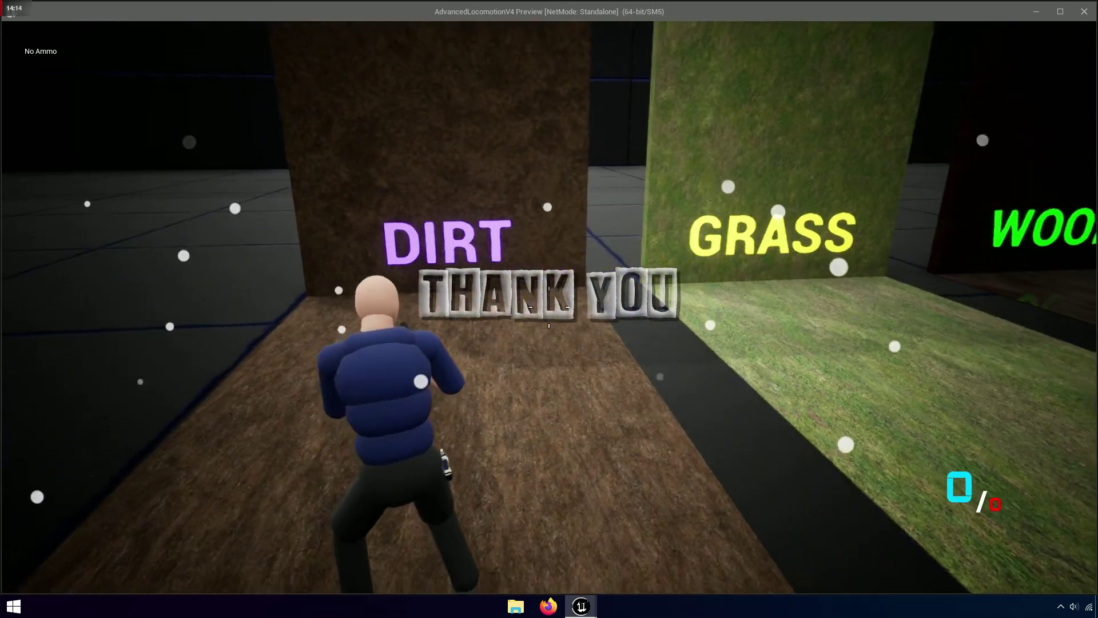